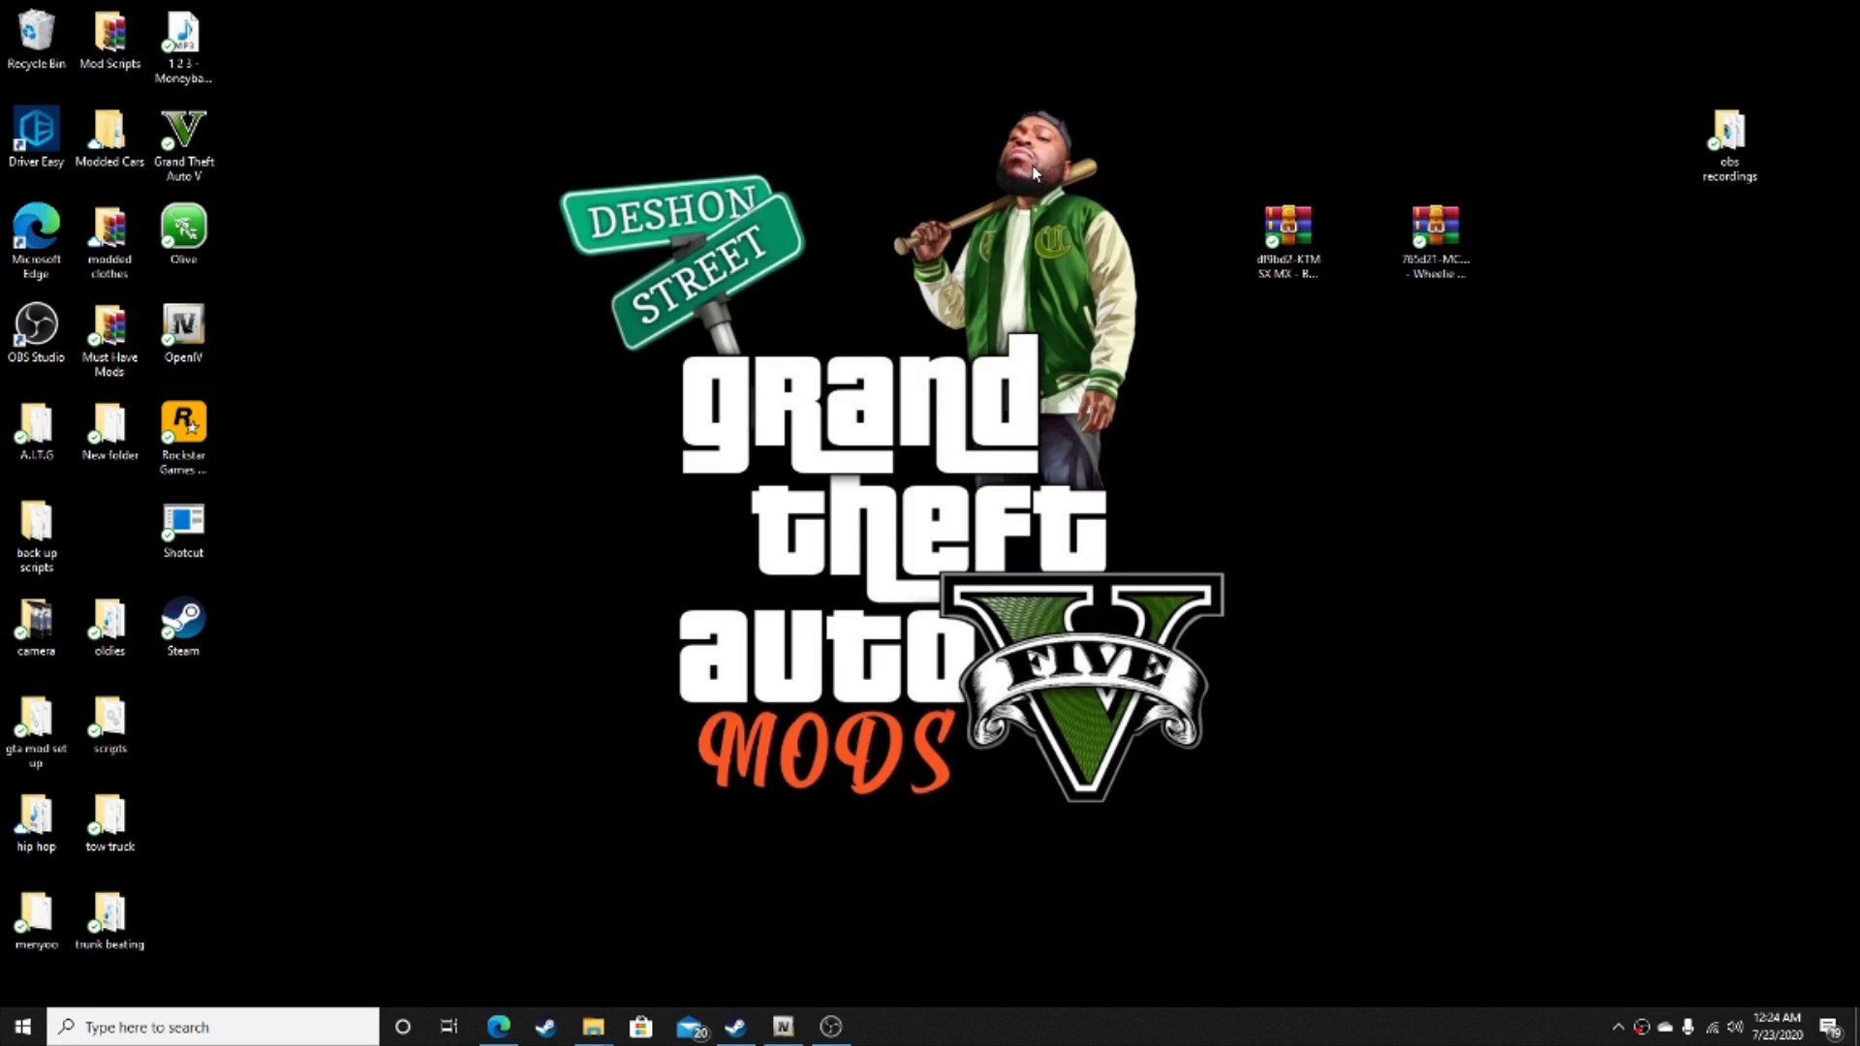
# Switch to Microsoft Edge and look over the MC990224 - Wheelie Handling Mod 3.0 page, including its images and download section.
pyautogui.click(496, 1031)
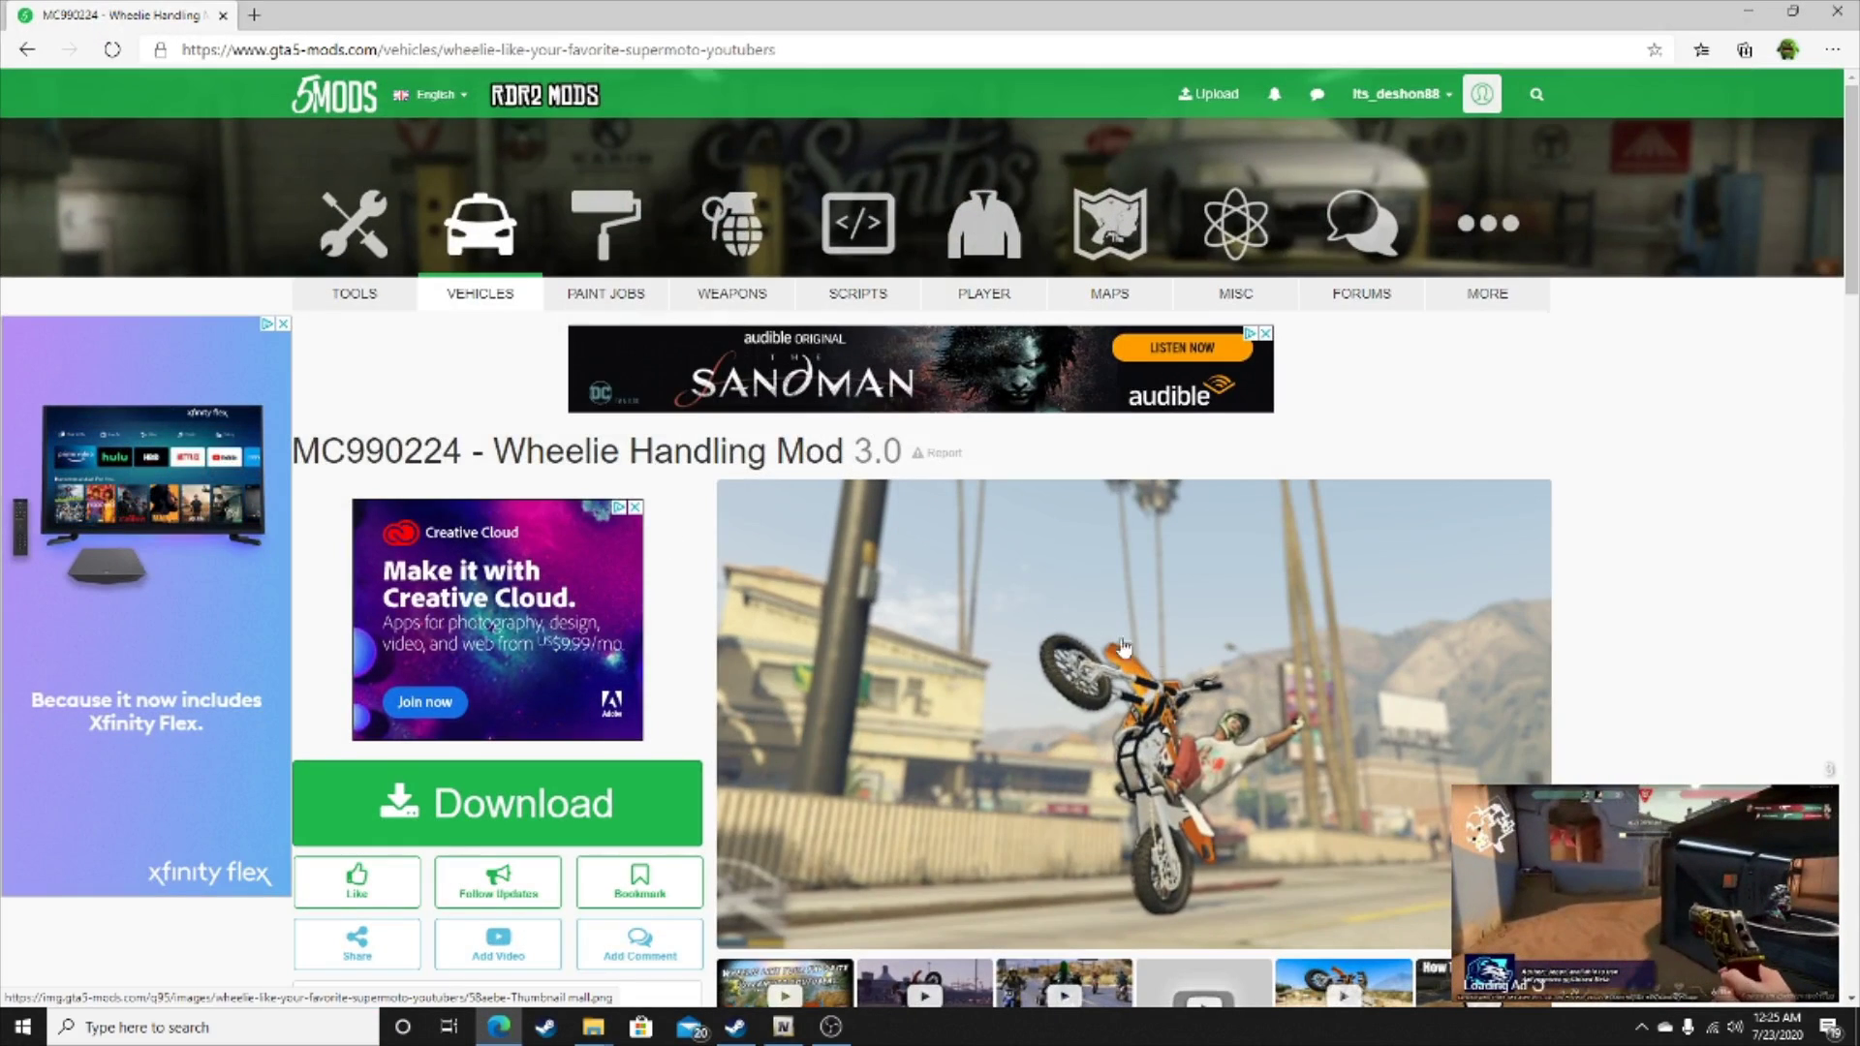
pyautogui.scroll(-4, 1189, 652)
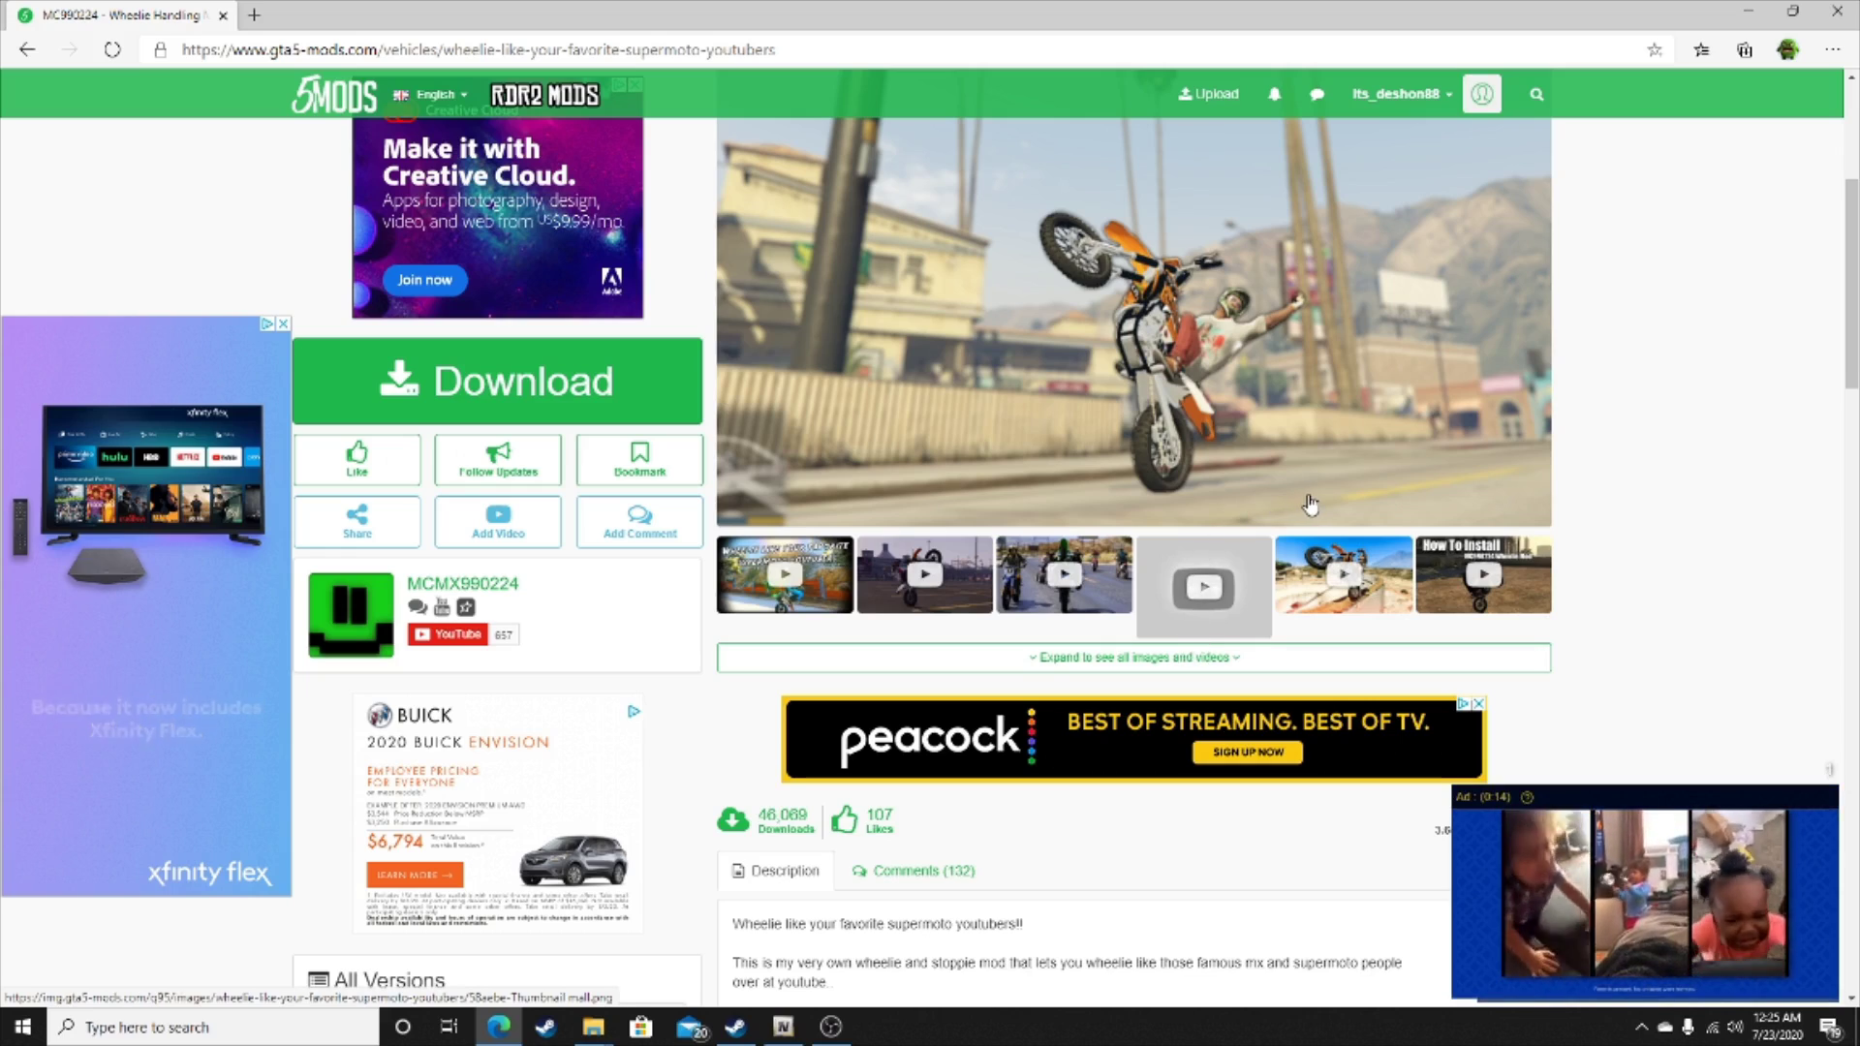
pyautogui.scroll(-3, 1310, 505)
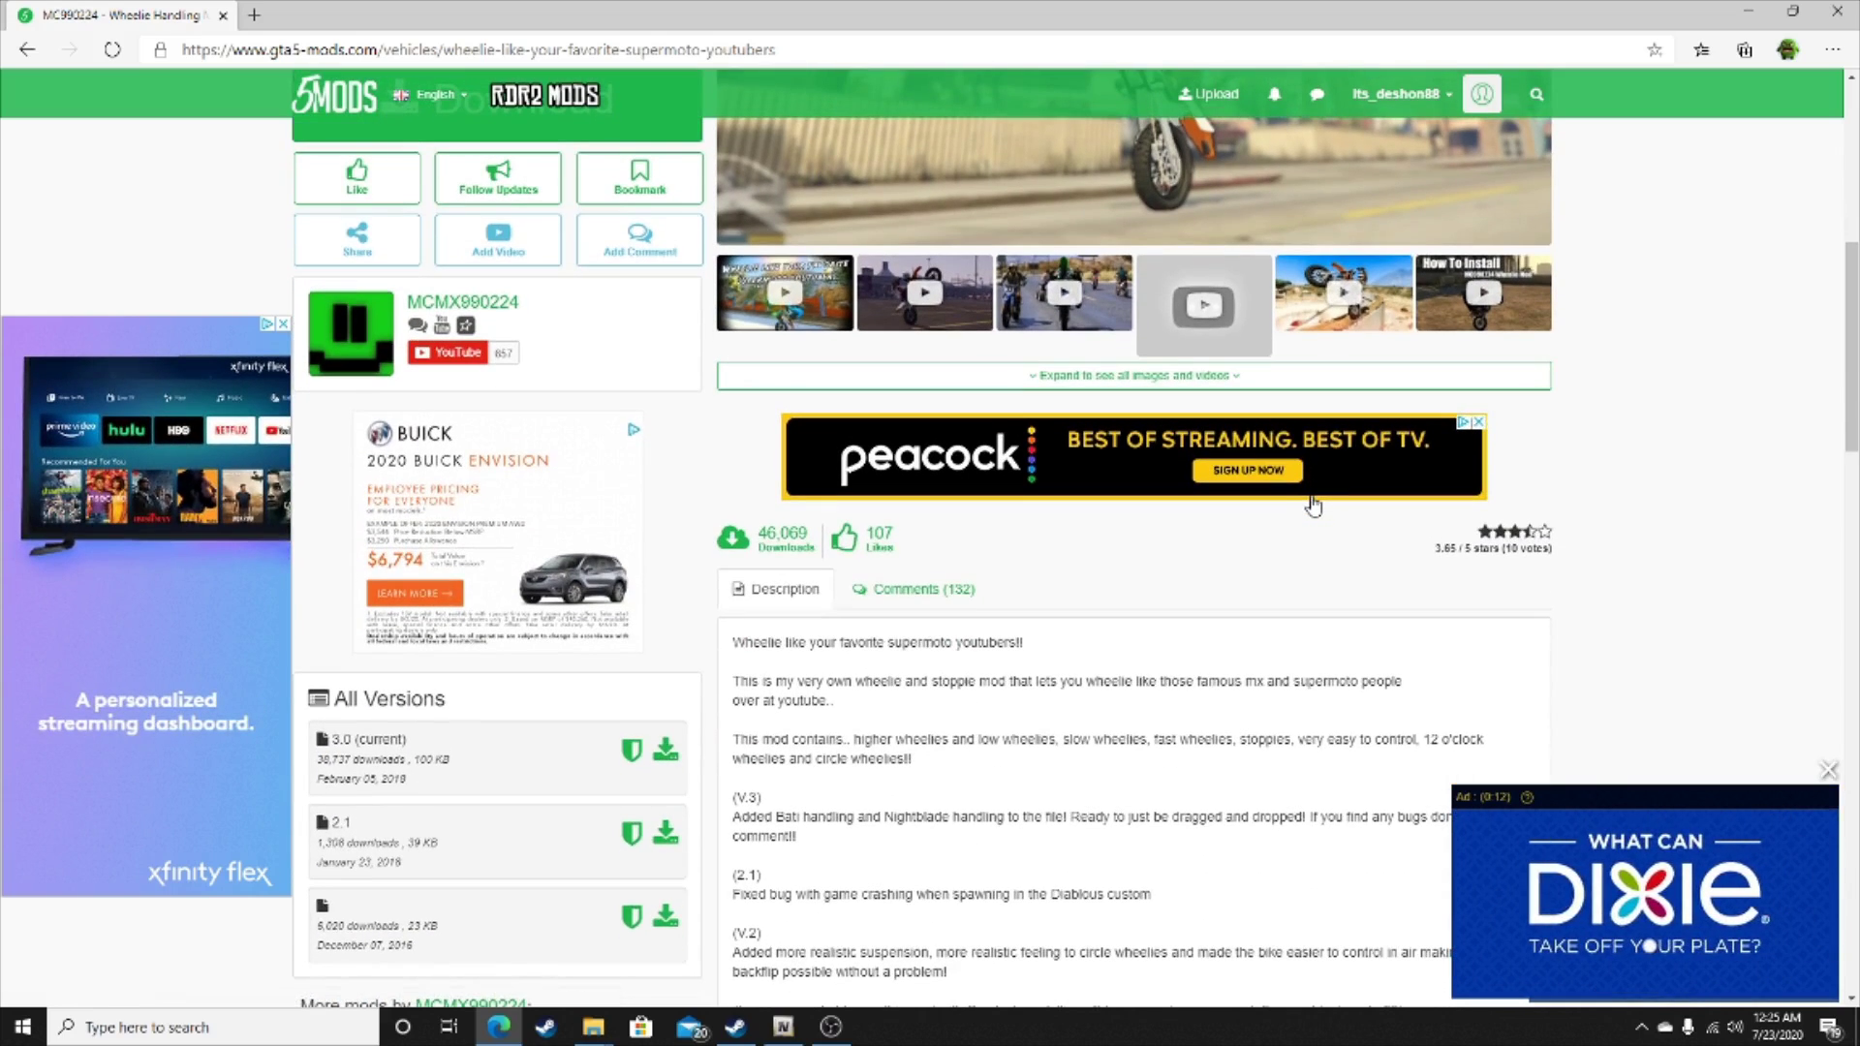
pyautogui.scroll(3, 1313, 504)
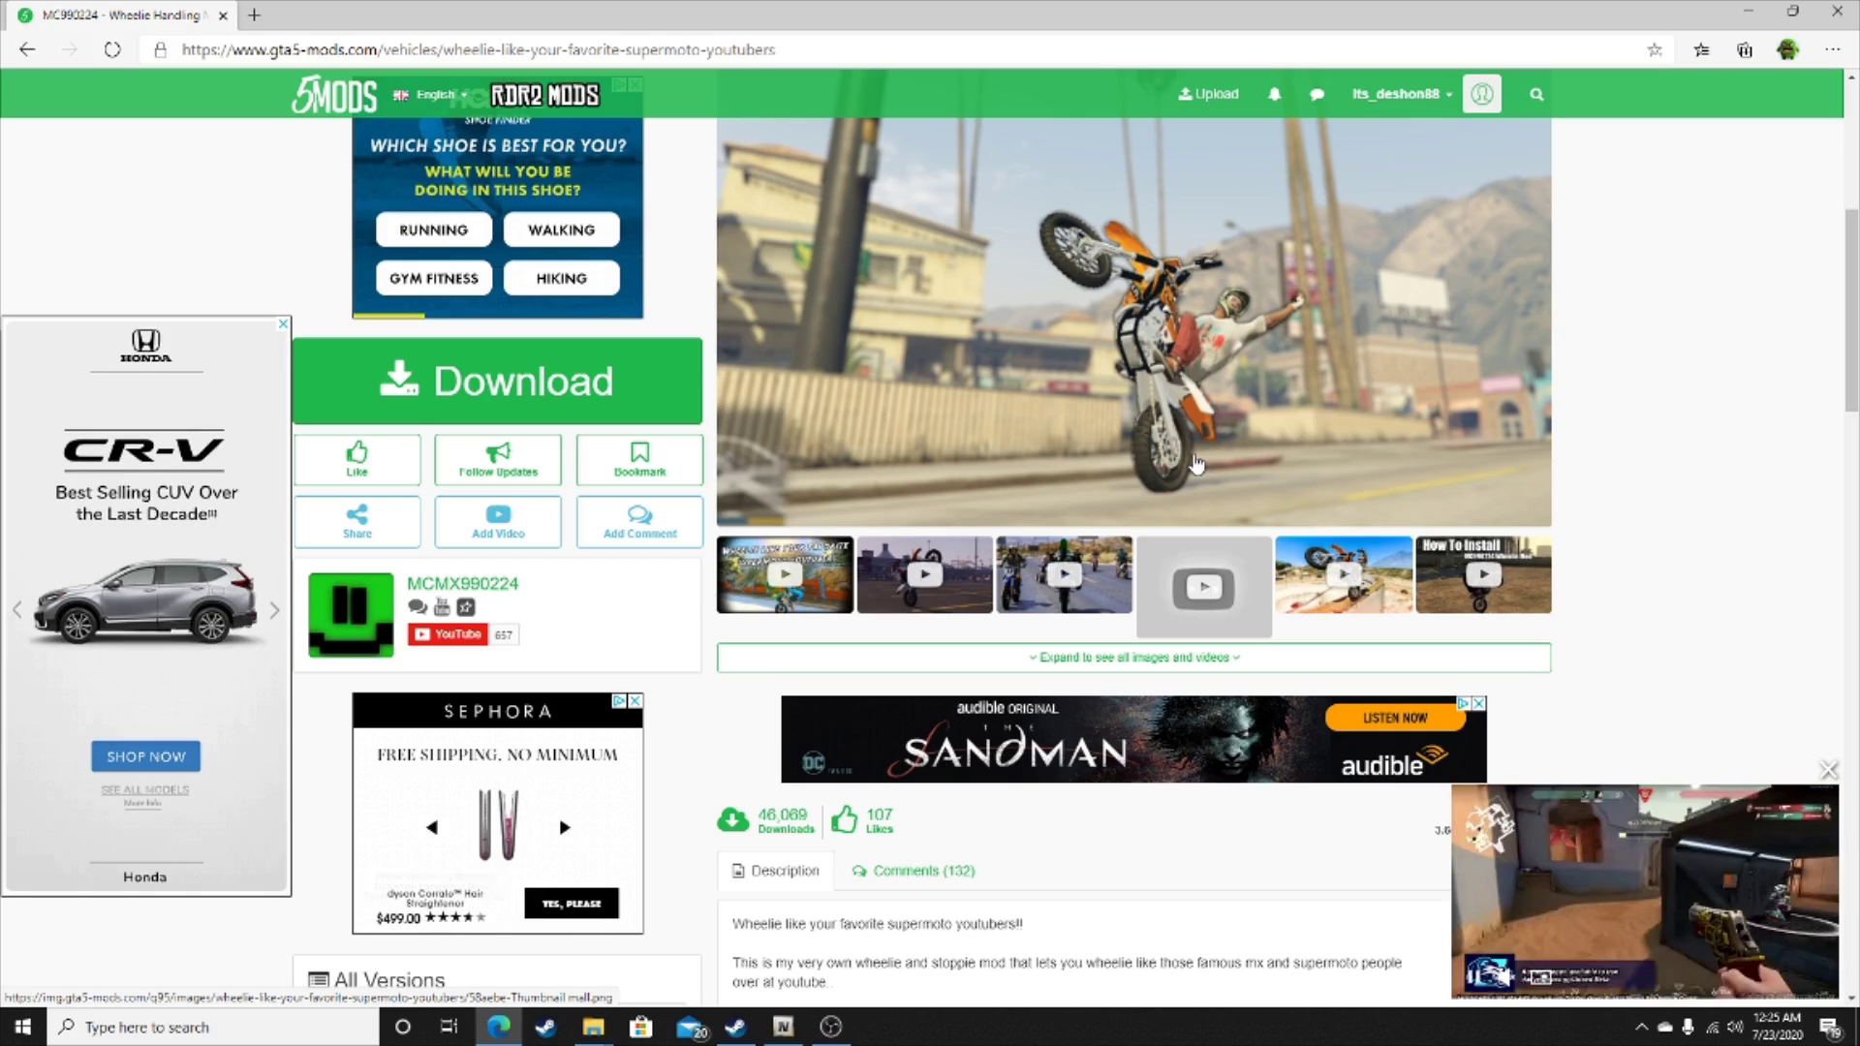
pyautogui.scroll(3, 1260, 489)
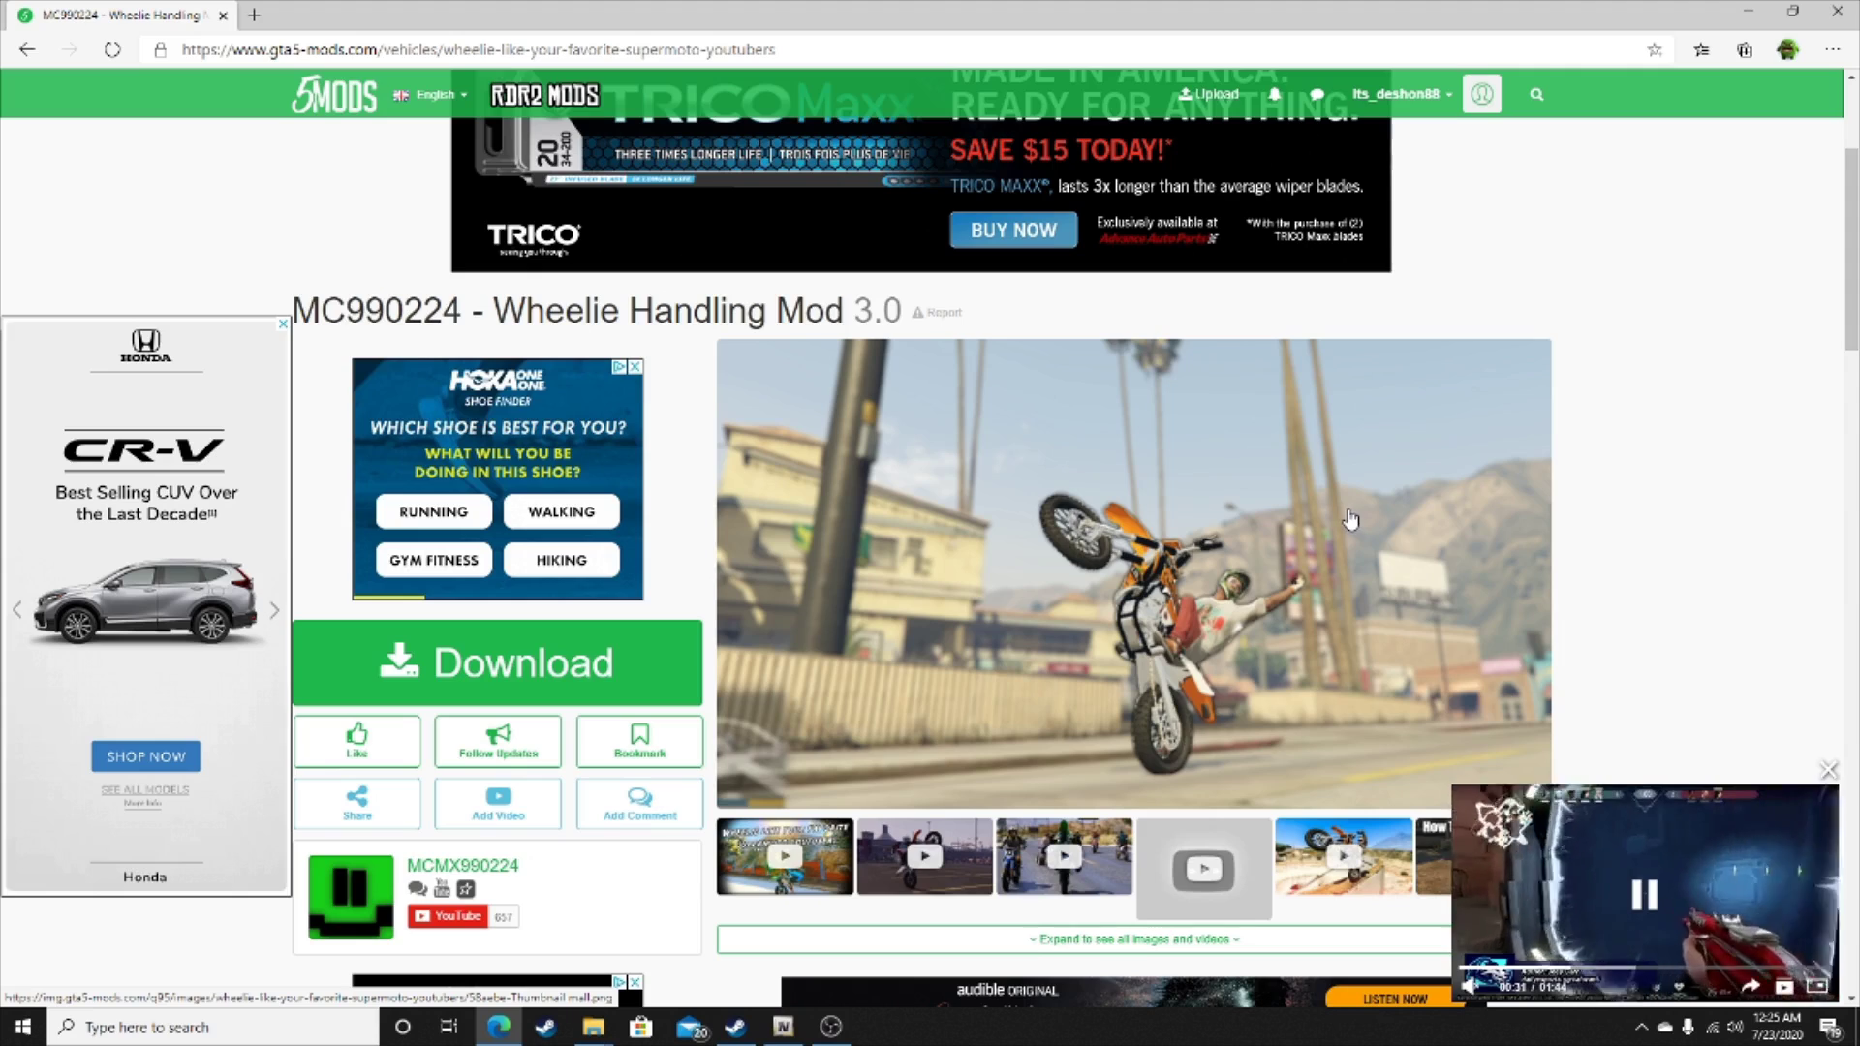
pyautogui.scroll(-2, 1349, 520)
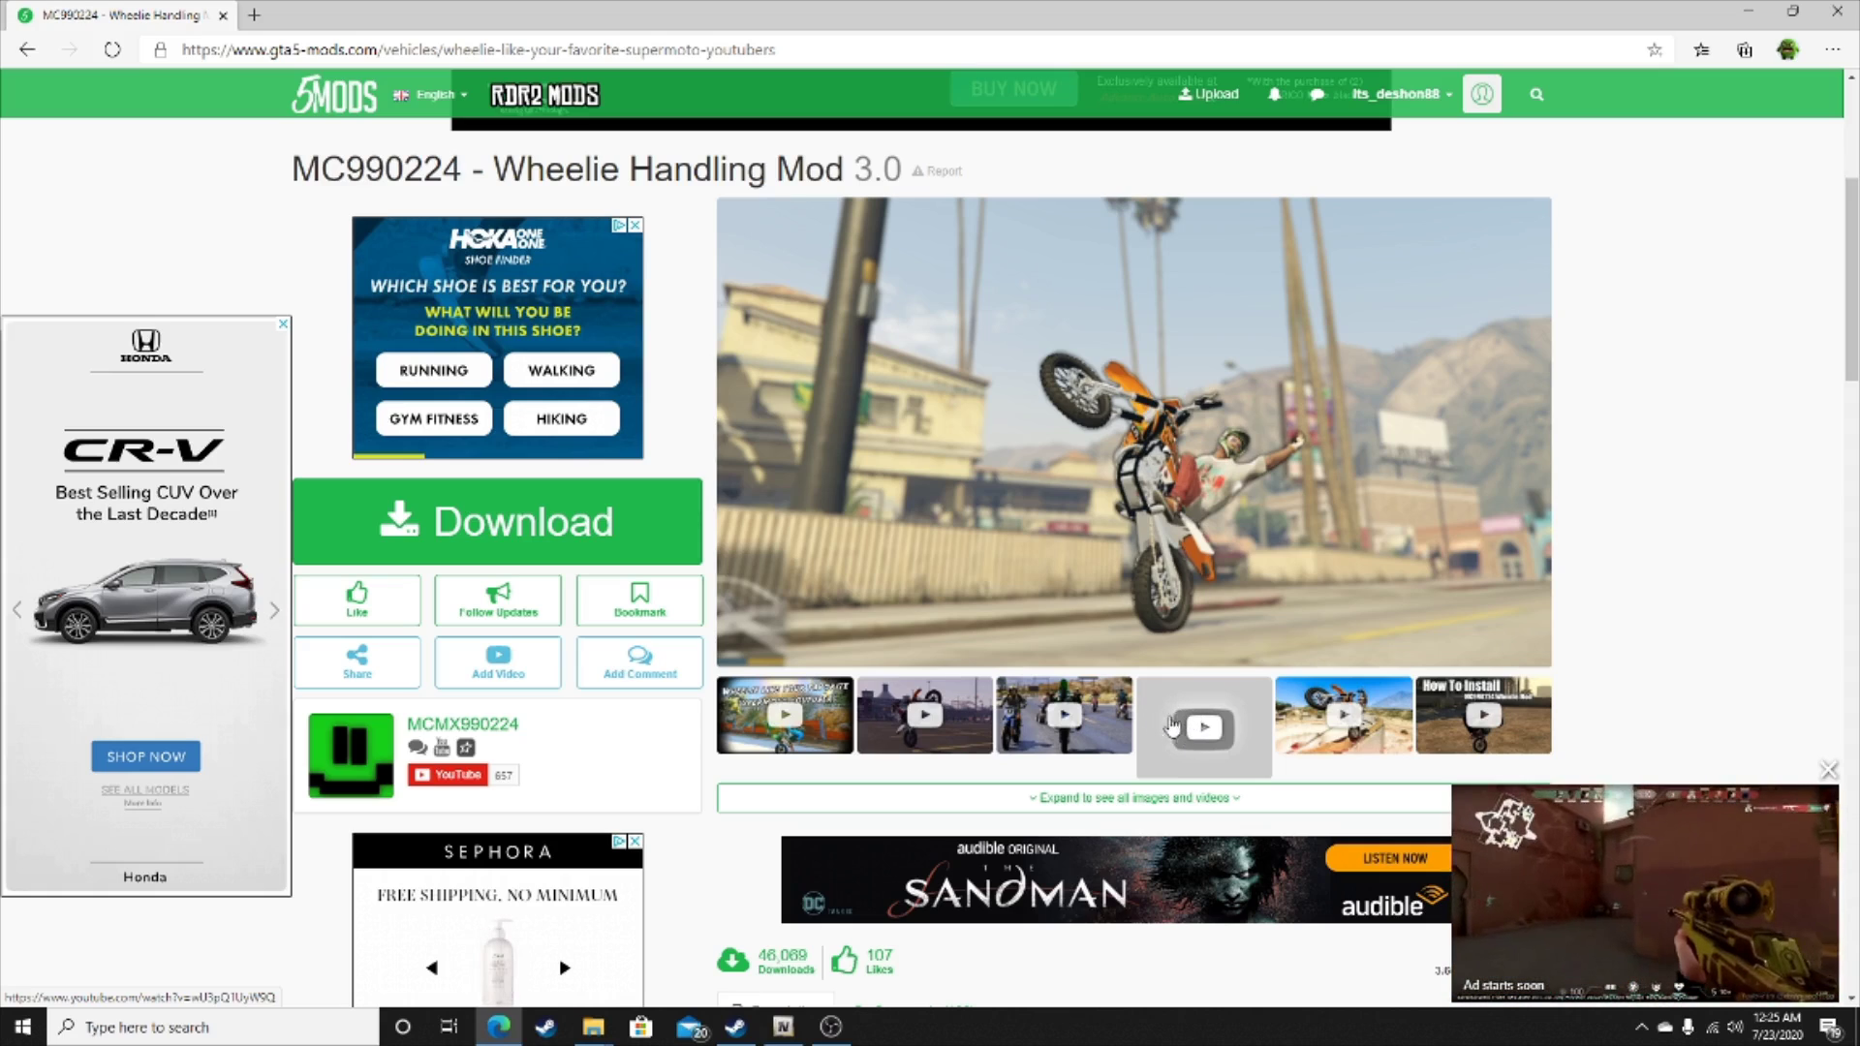
pyautogui.scroll(-3, 1258, 619)
pyautogui.scroll(7, 1139, 325)
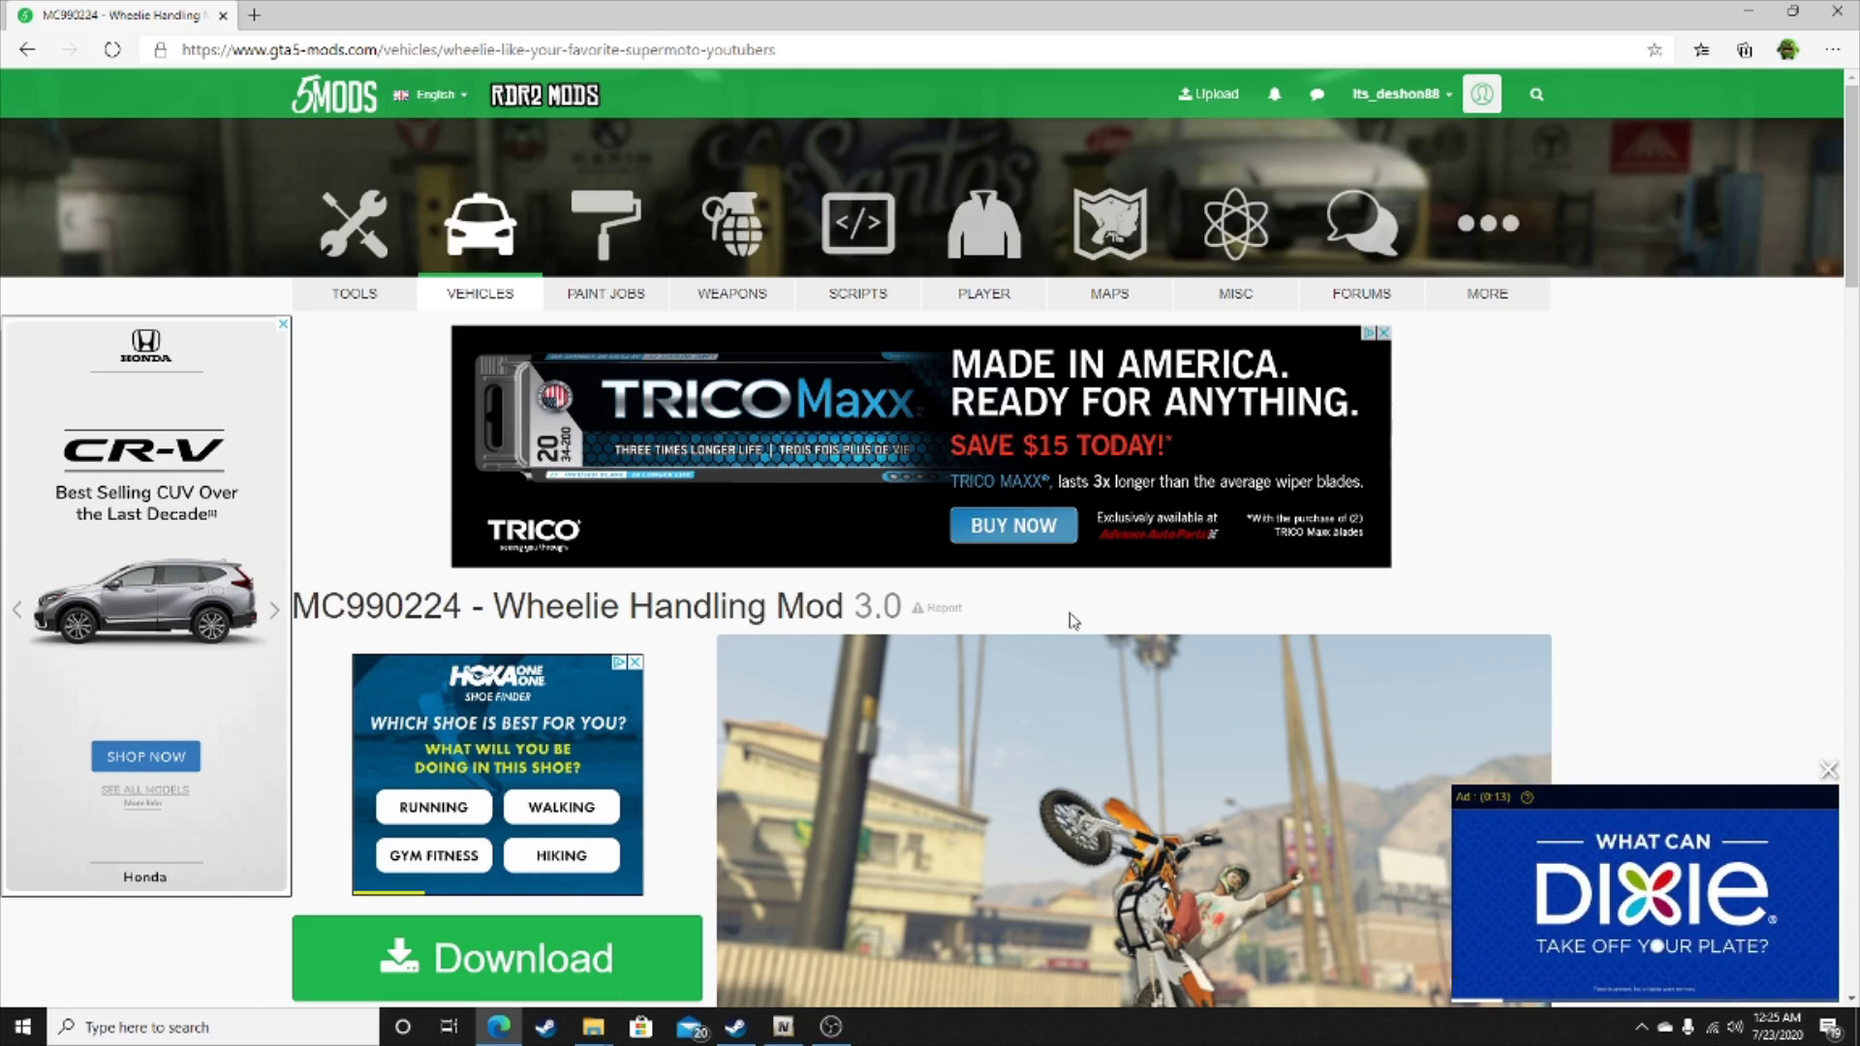
pyautogui.scroll(-3, 1116, 540)
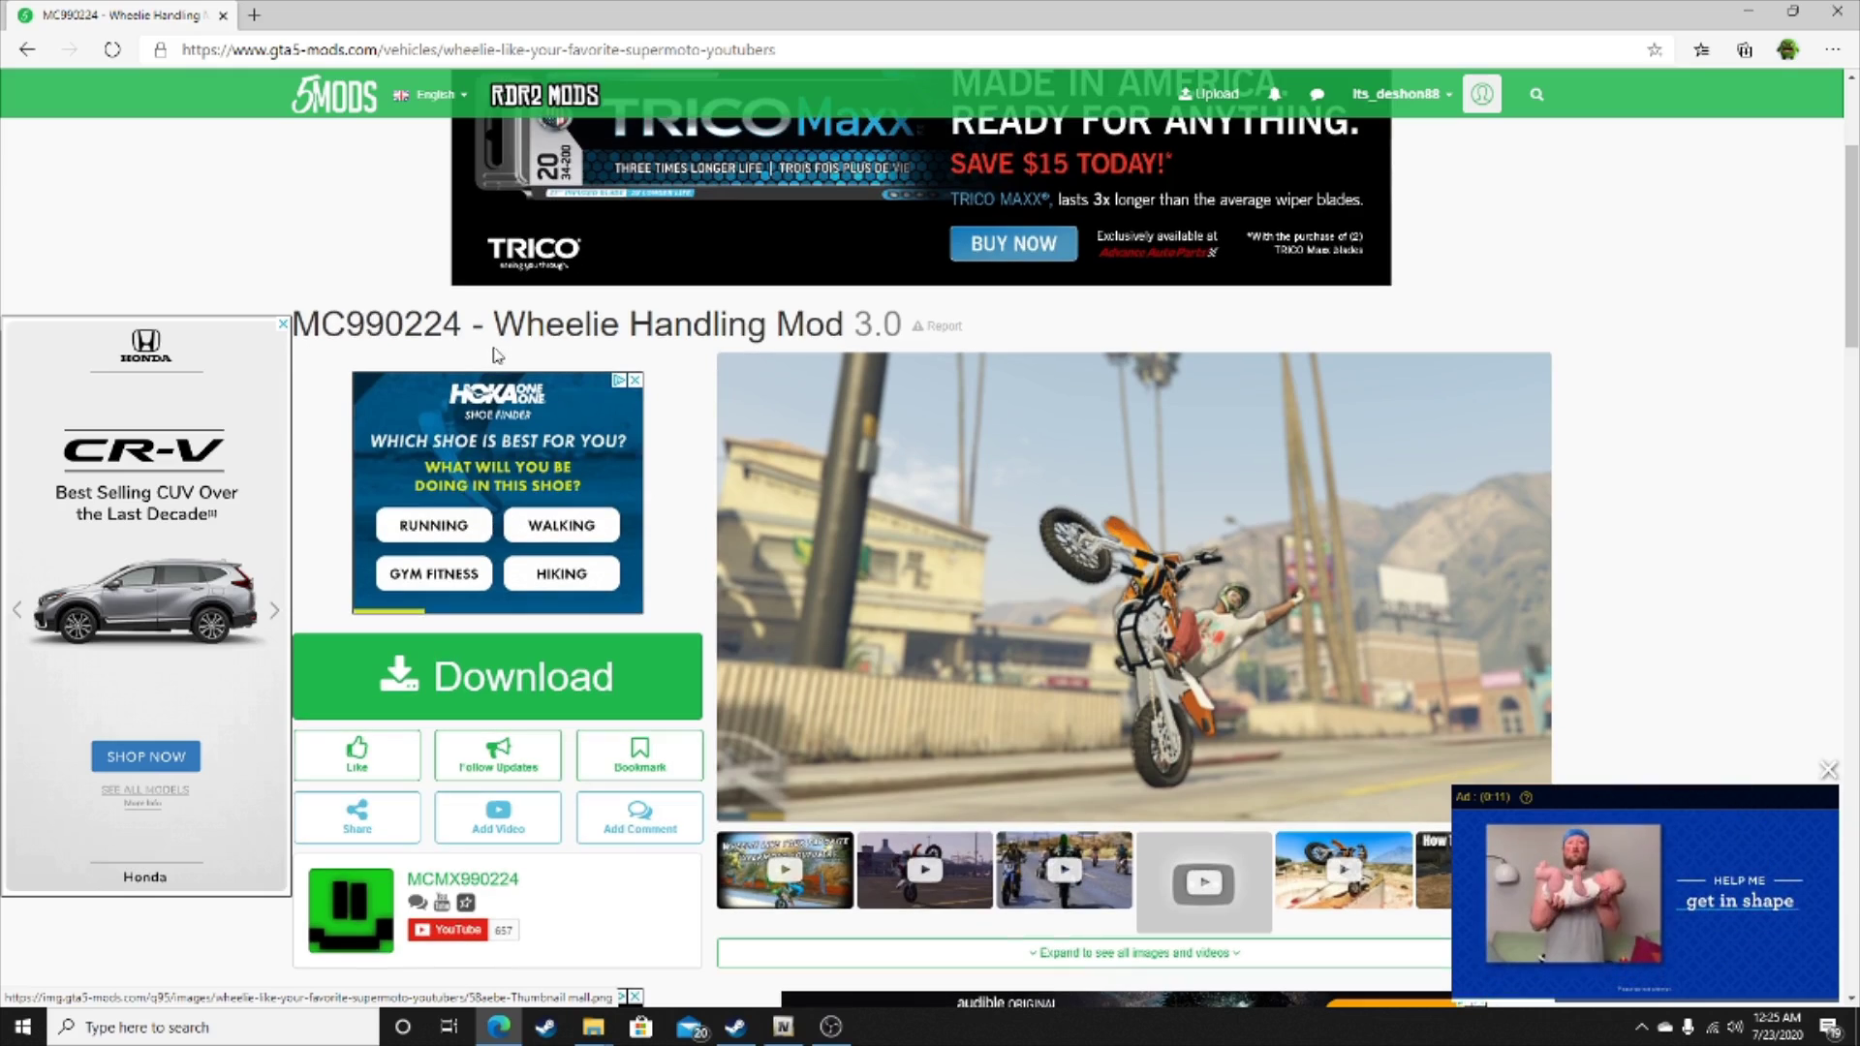
pyautogui.scroll(-2, 516, 792)
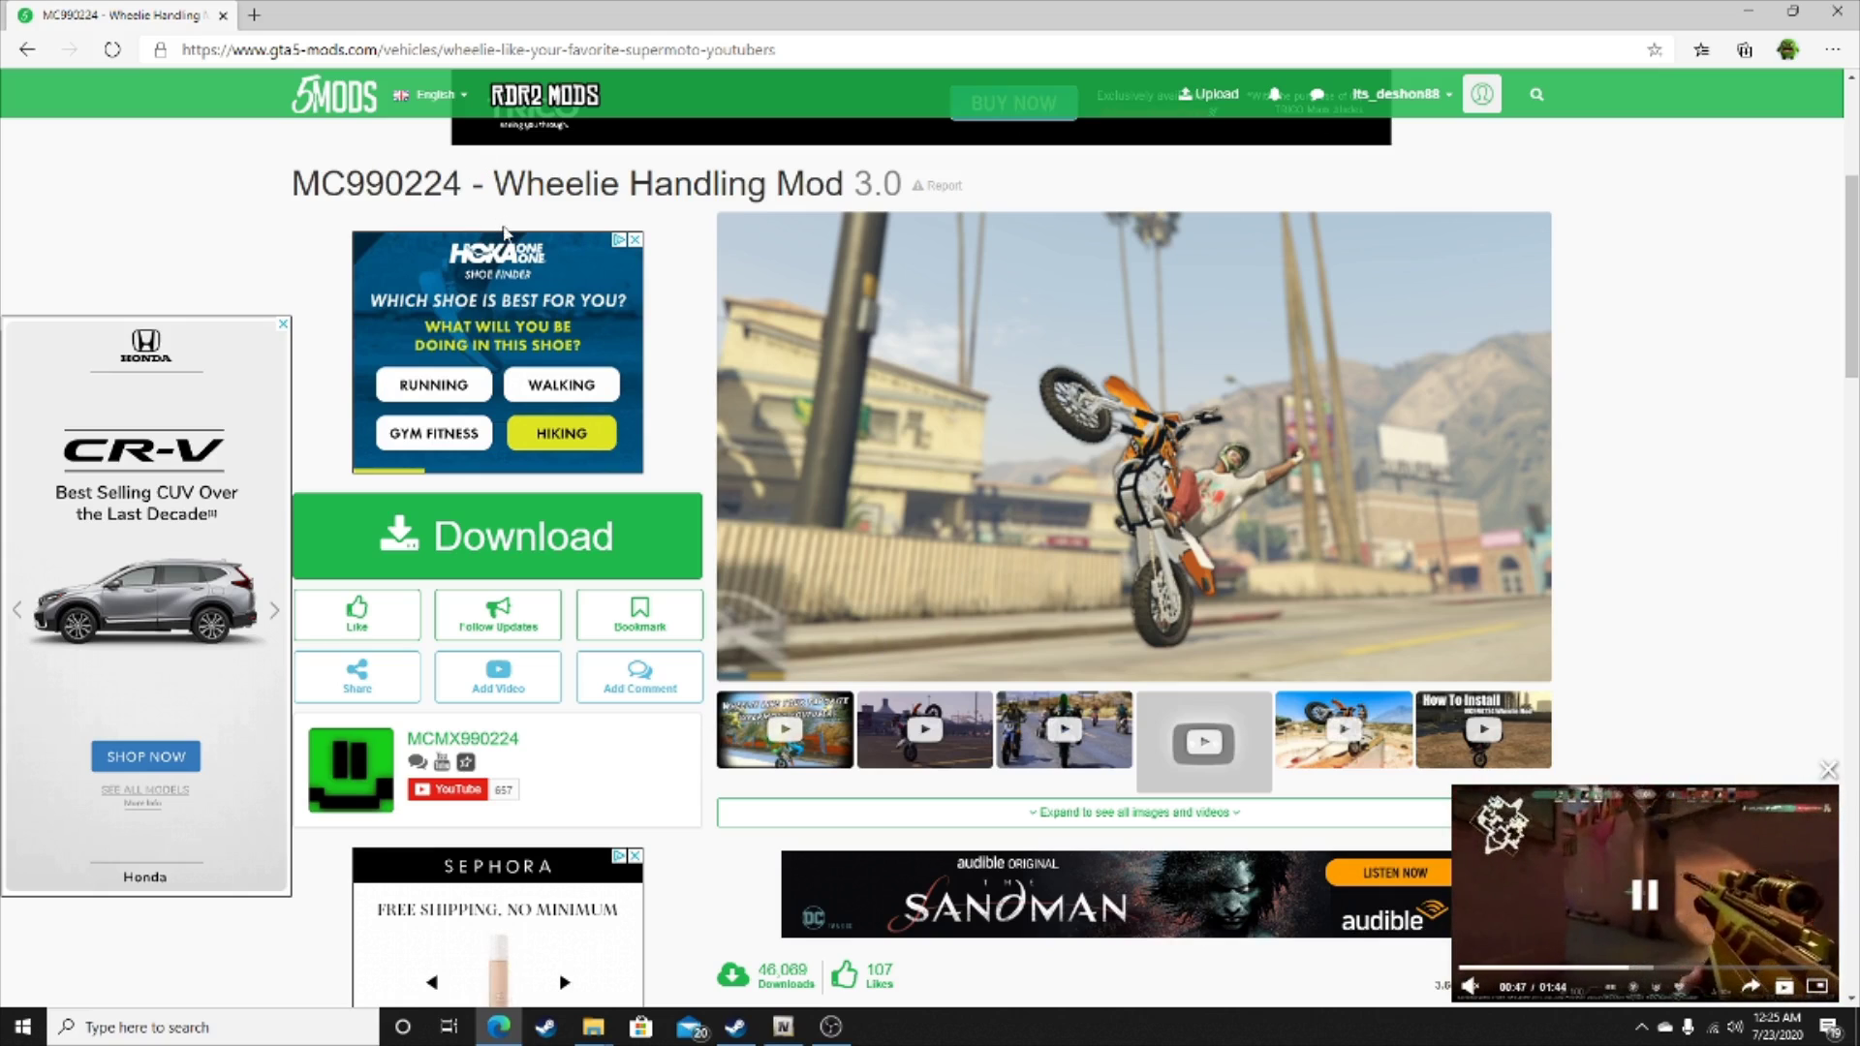
pyautogui.scroll(4, 809, 255)
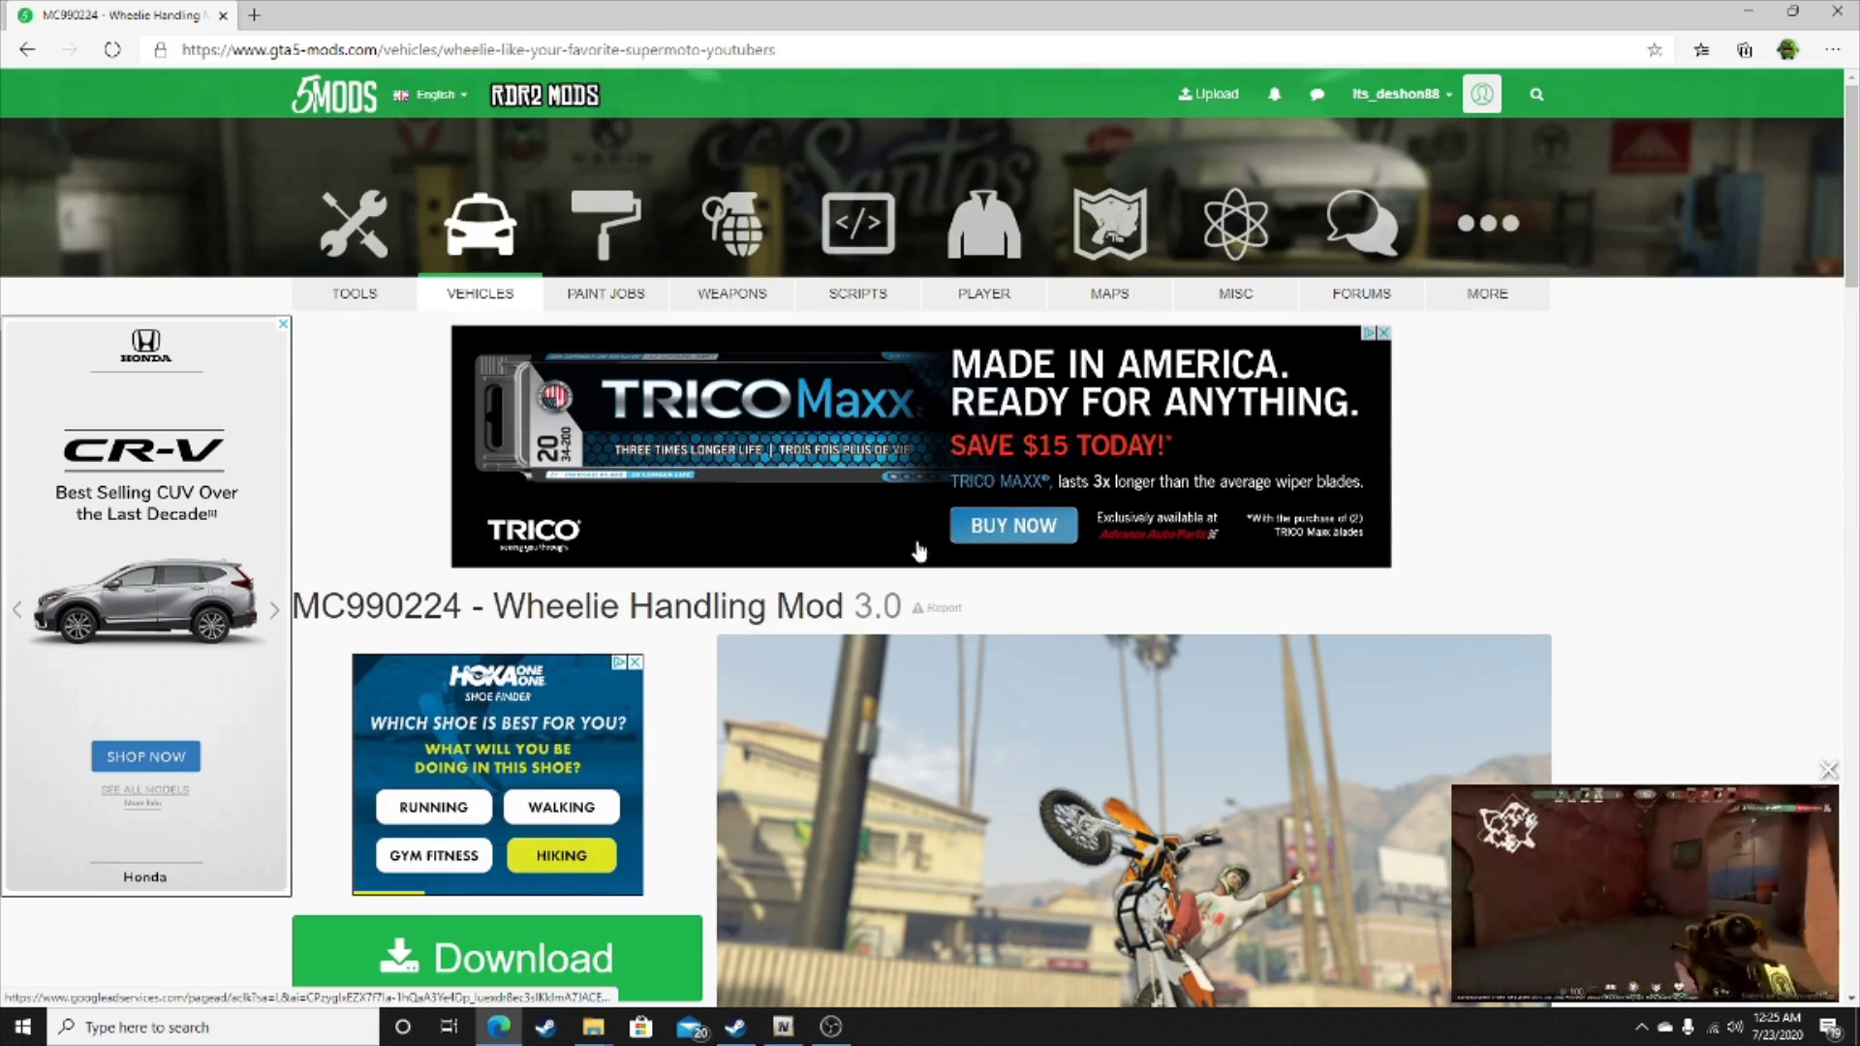
pyautogui.scroll(-3, 747, 792)
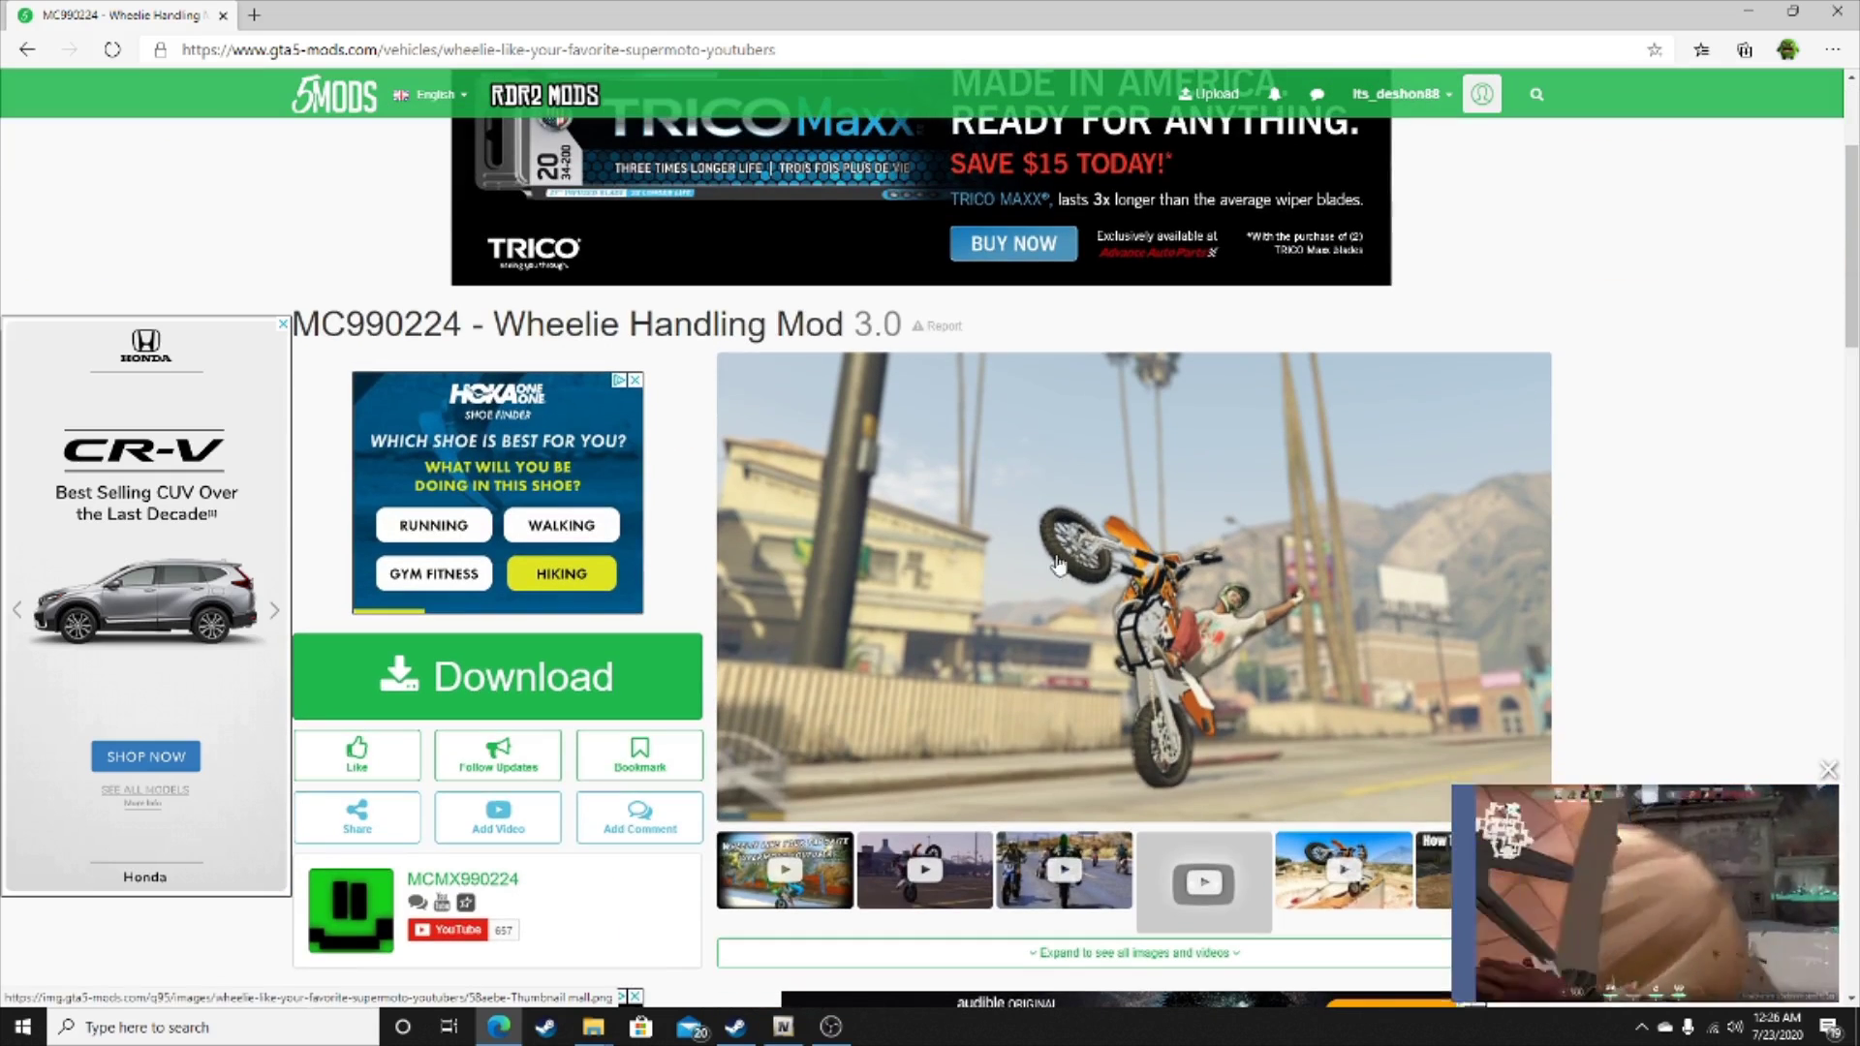
# Read the wheelie mod's description and its installation instructions for the bf400, Sanchez and diablous handling meta files.
pyautogui.scroll(-7, 1146, 594)
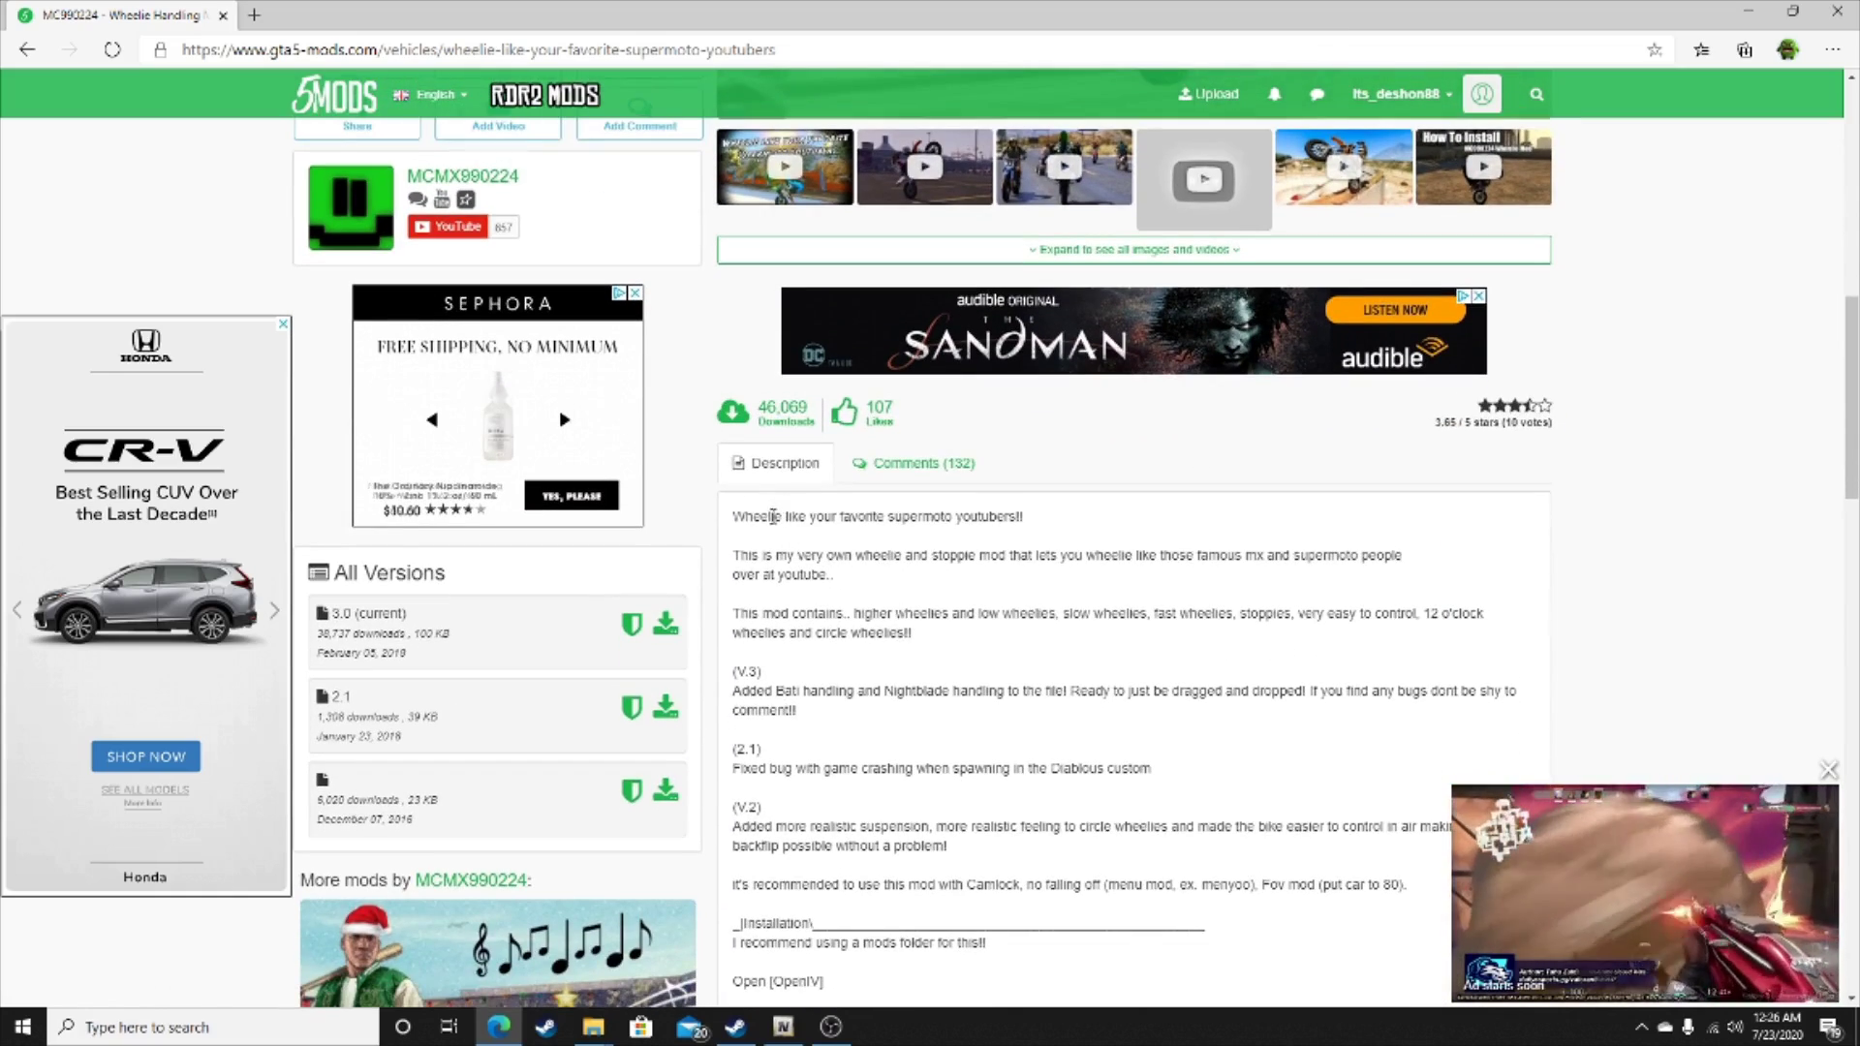
pyautogui.scroll(-3, 1179, 681)
pyautogui.scroll(-4, 1179, 681)
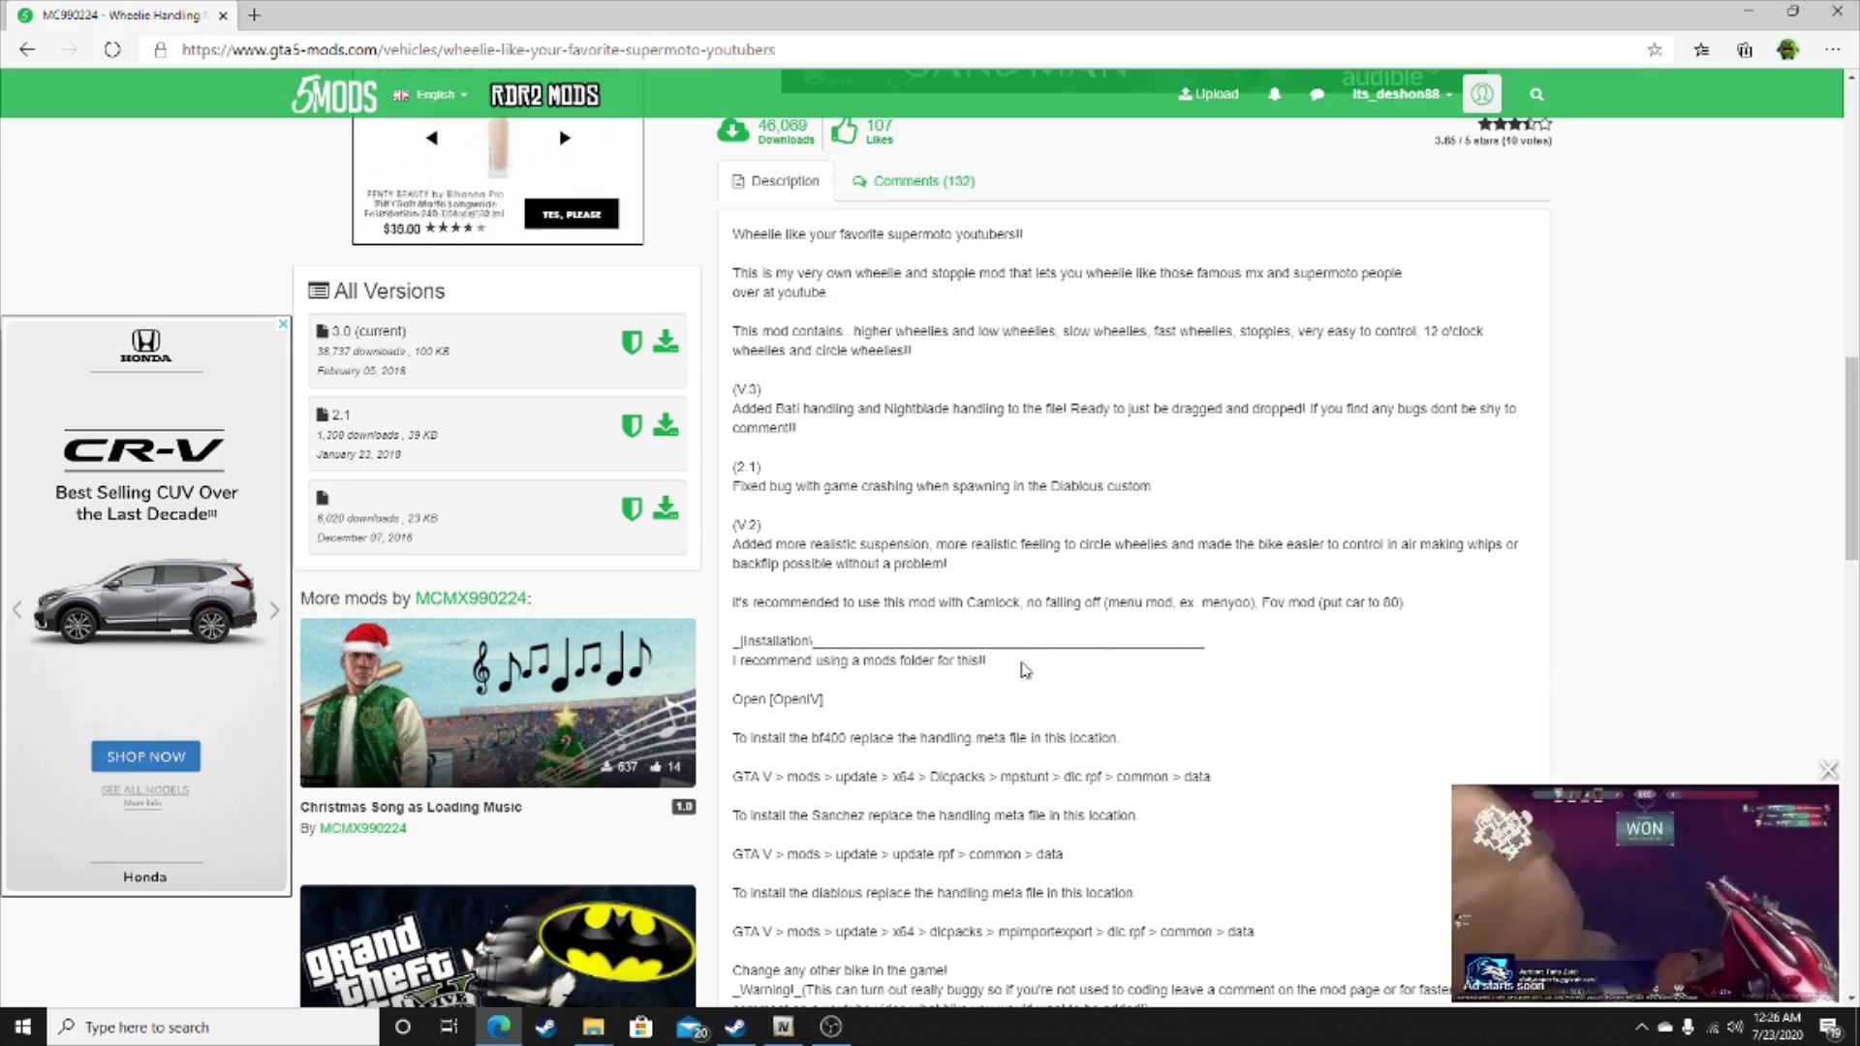
pyautogui.scroll(3, 1038, 642)
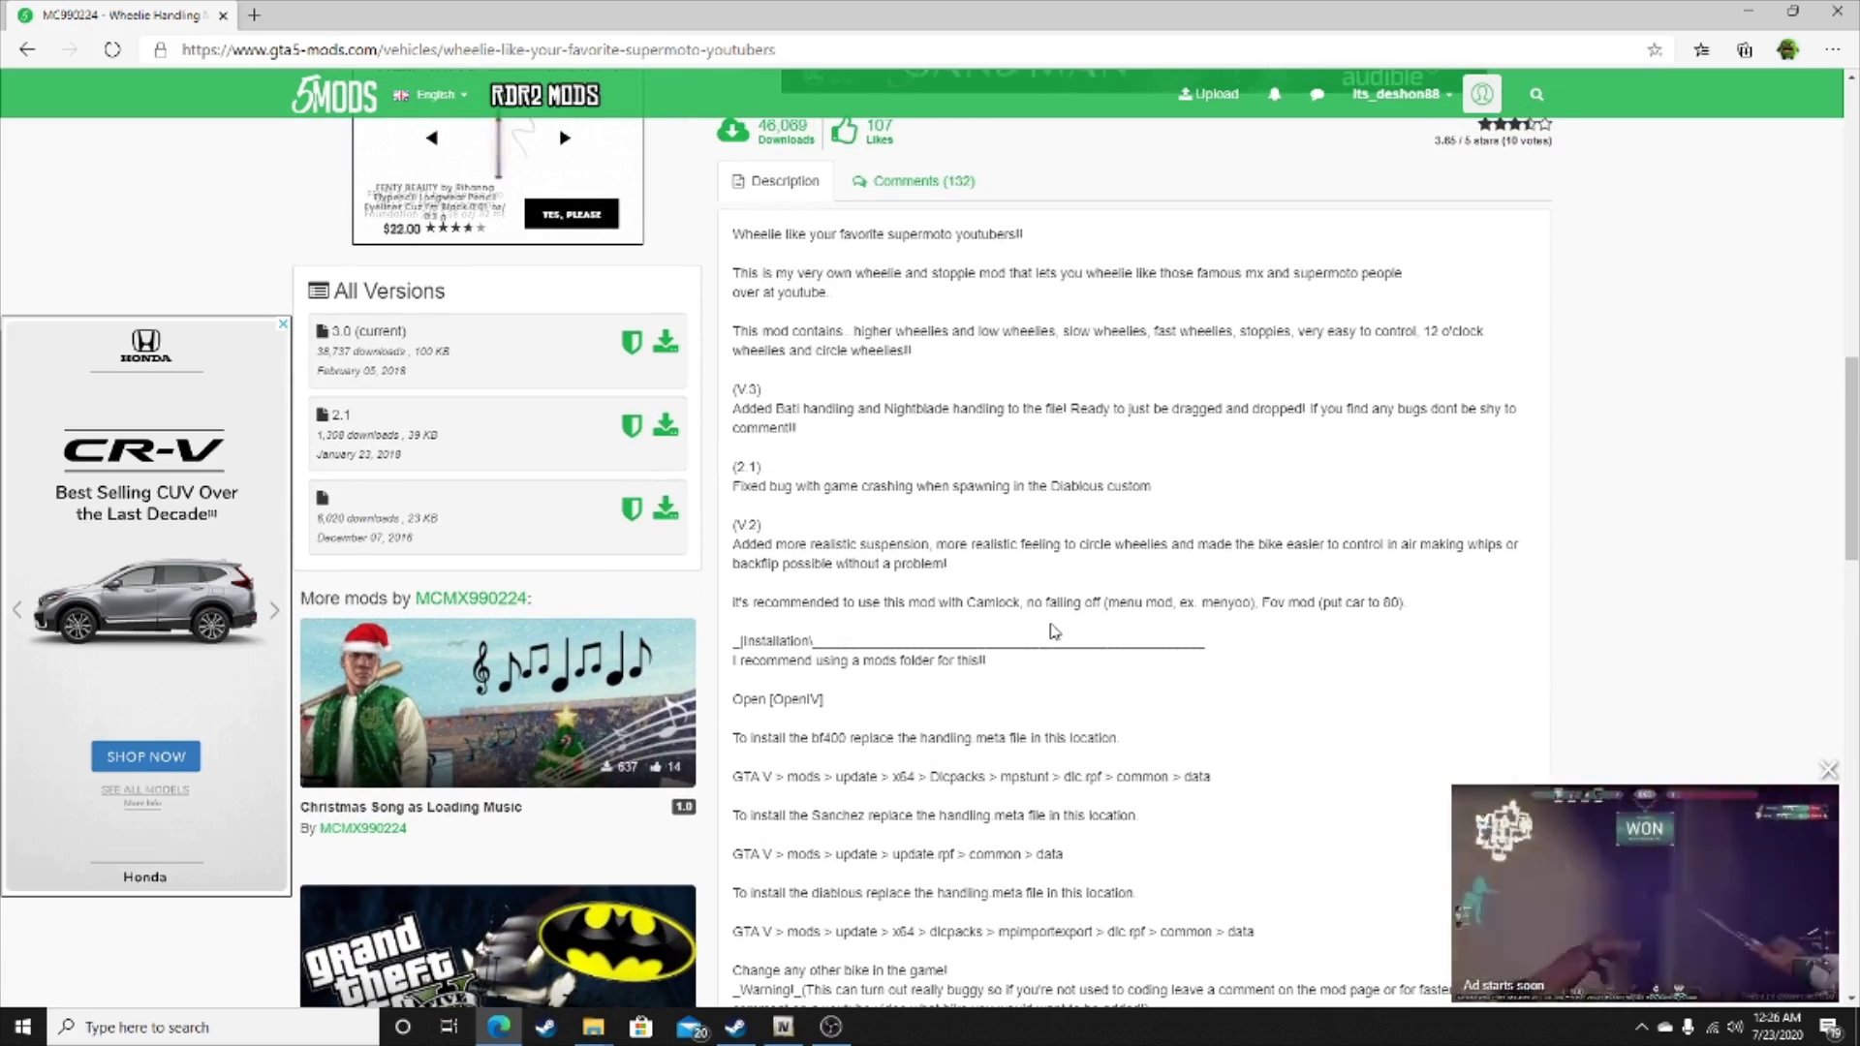
pyautogui.scroll(4, 869, 690)
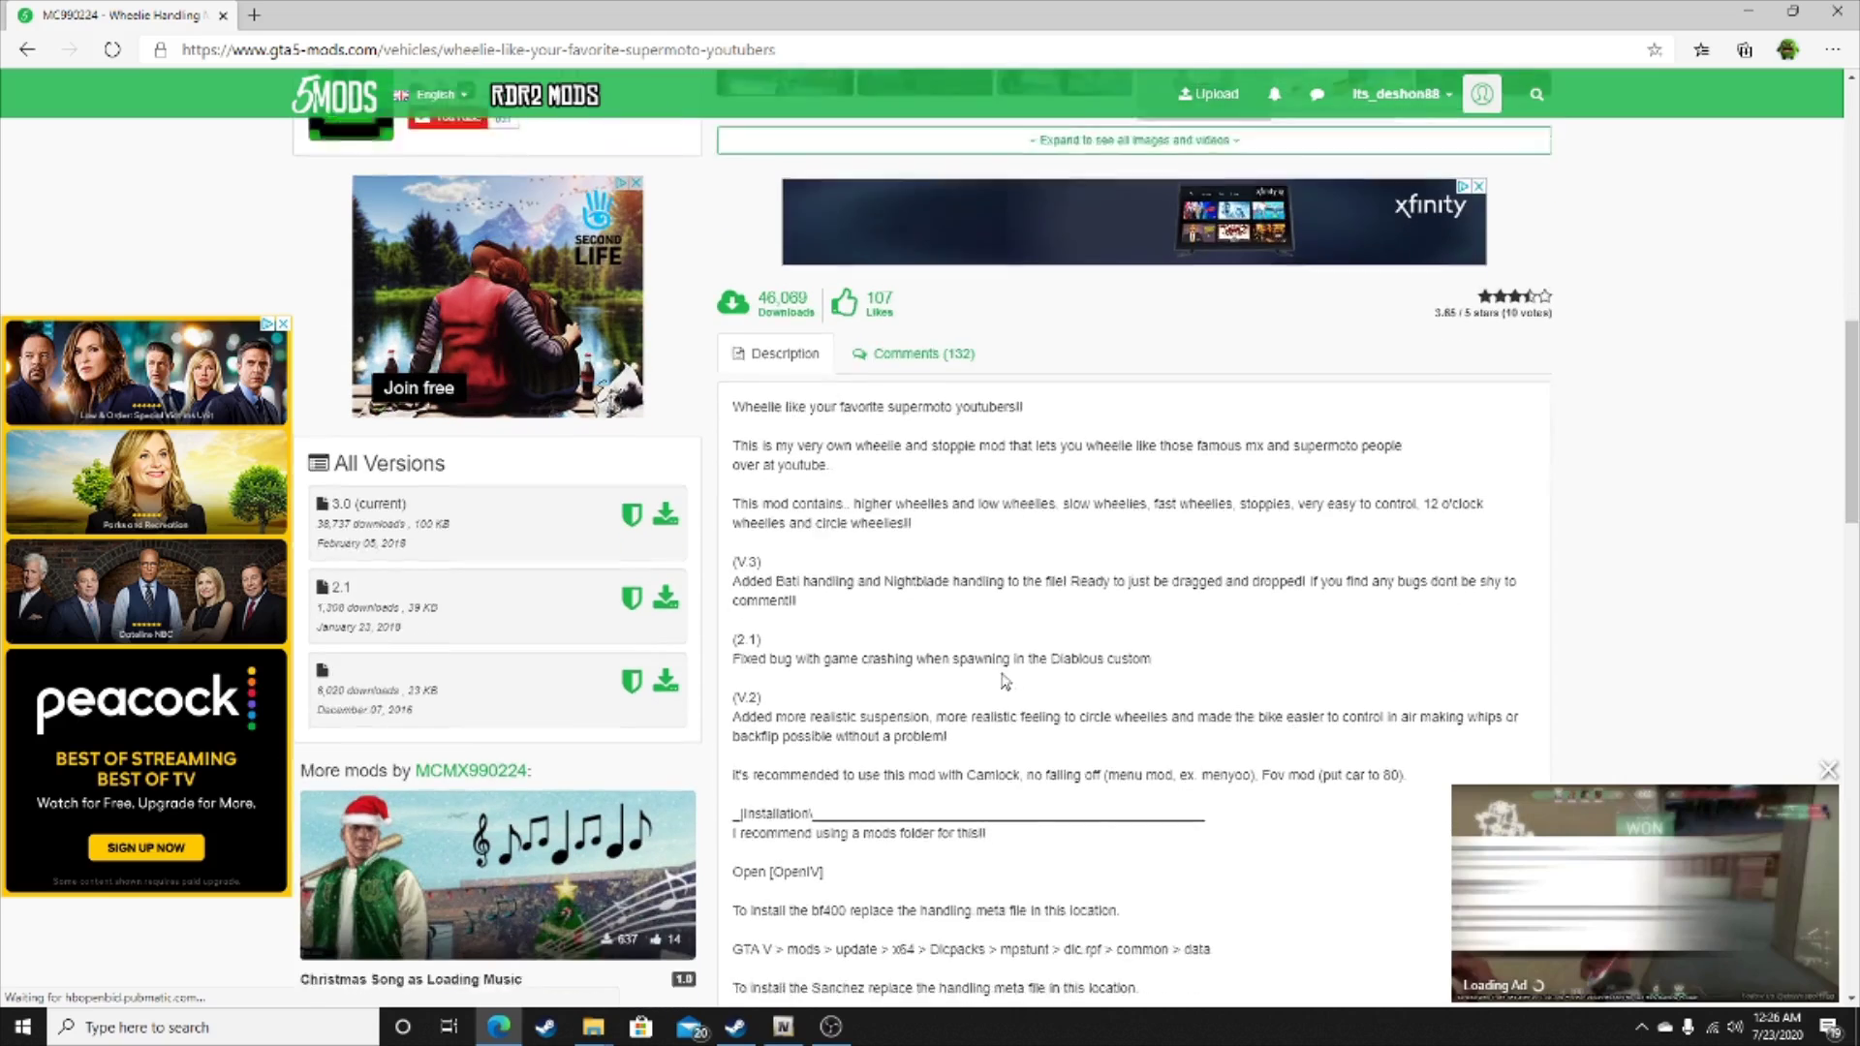
pyautogui.scroll(-3, 983, 681)
pyautogui.scroll(-2, 988, 685)
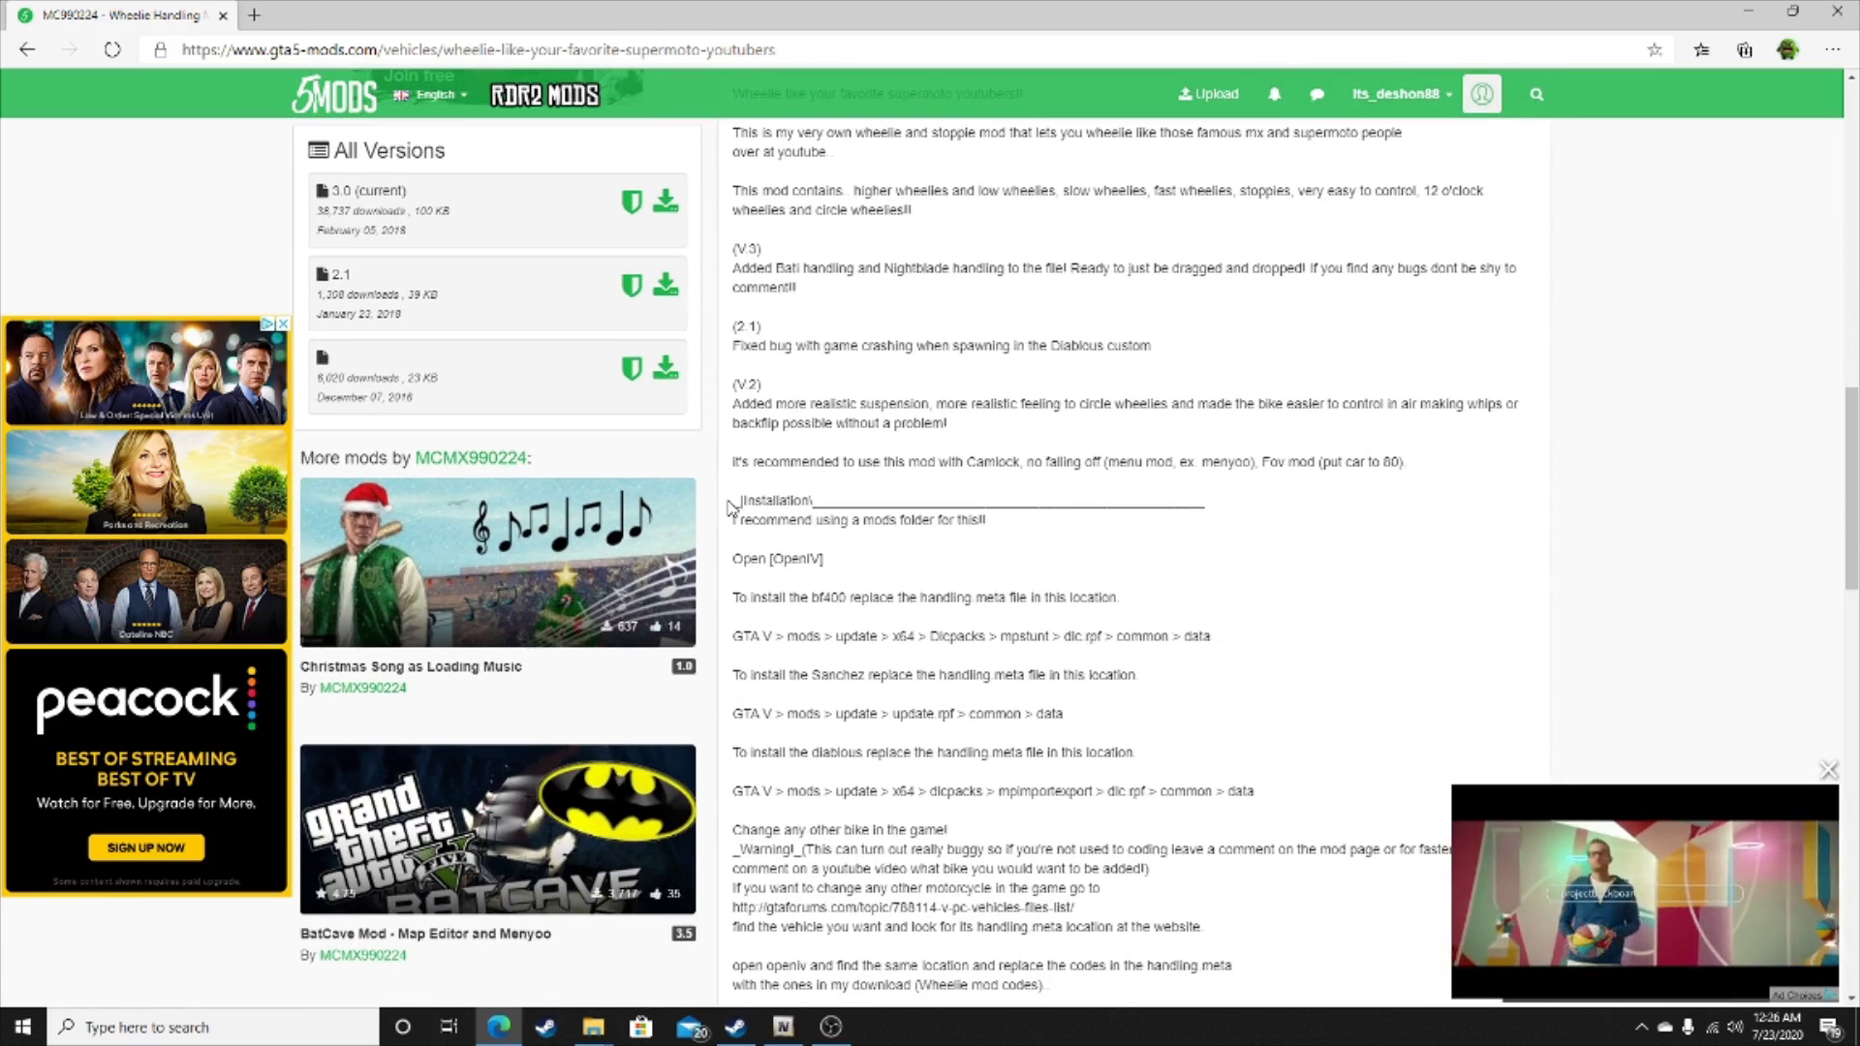
pyautogui.moveTo(738, 497); pyautogui.dragTo(1287, 808)
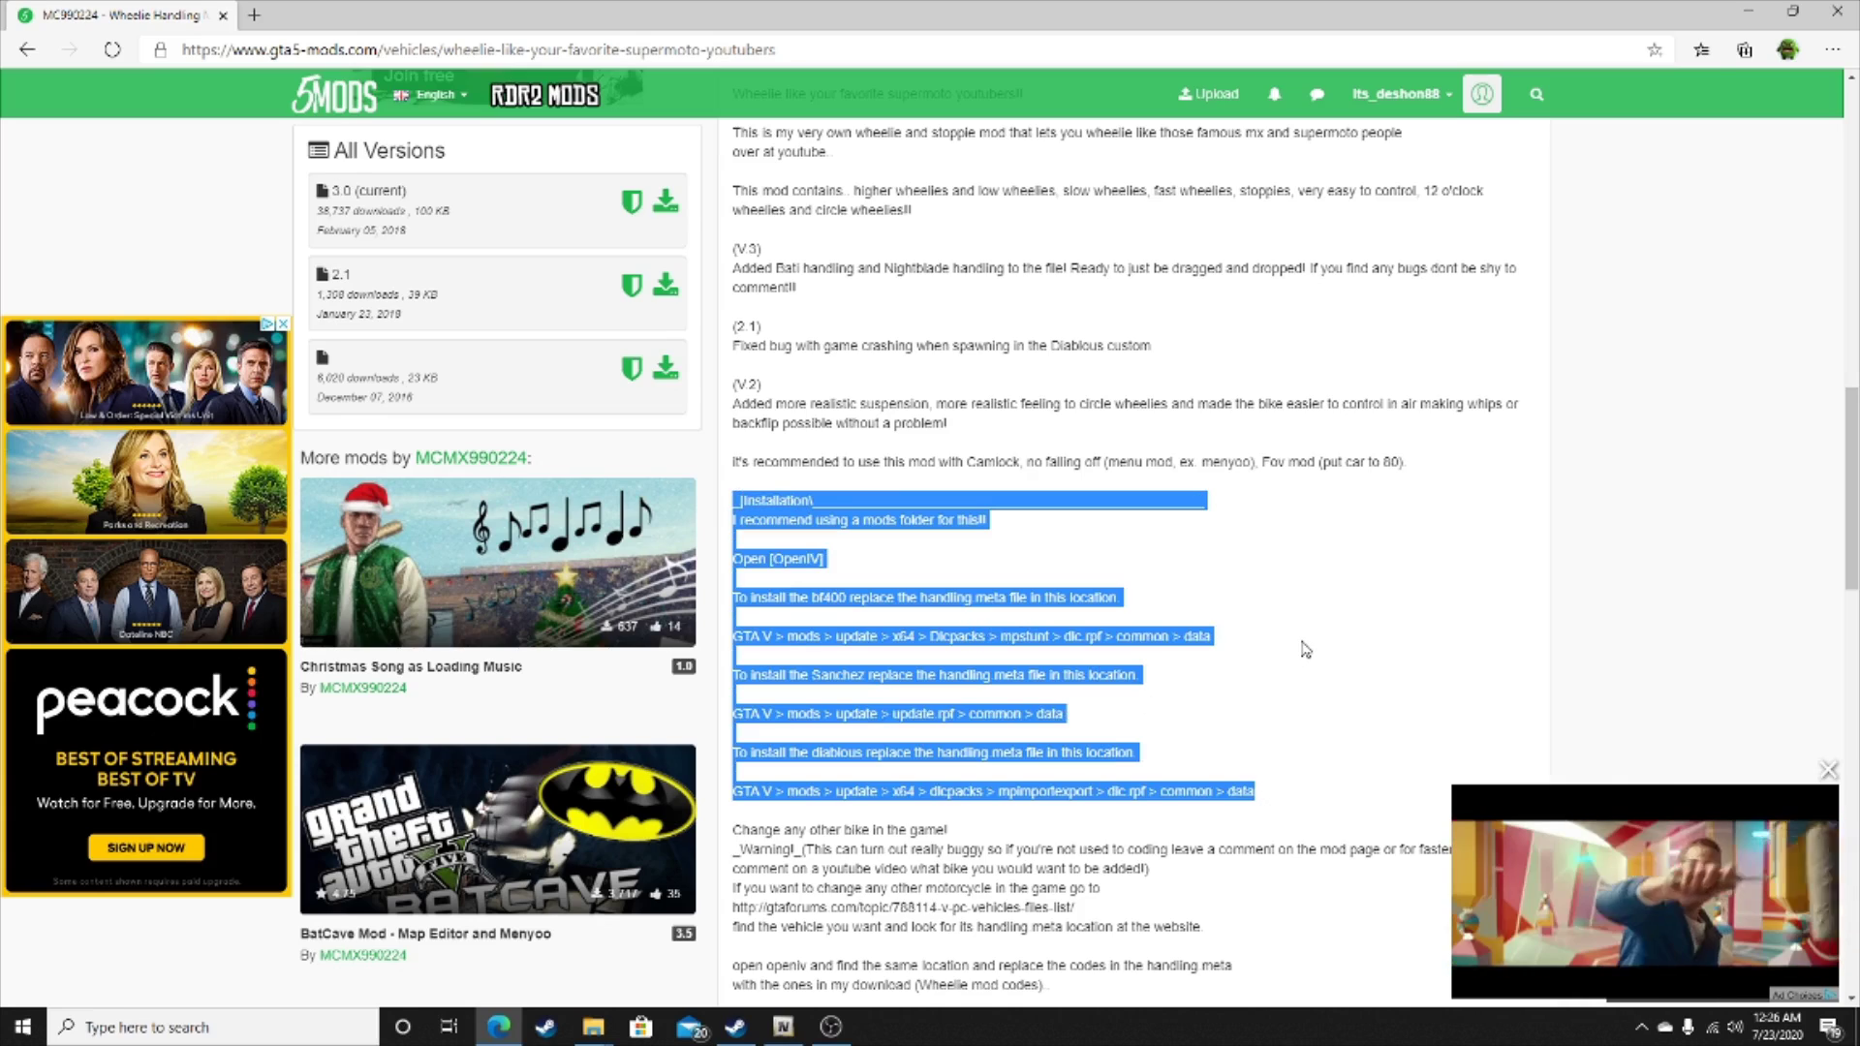
pyautogui.click(1306, 739)
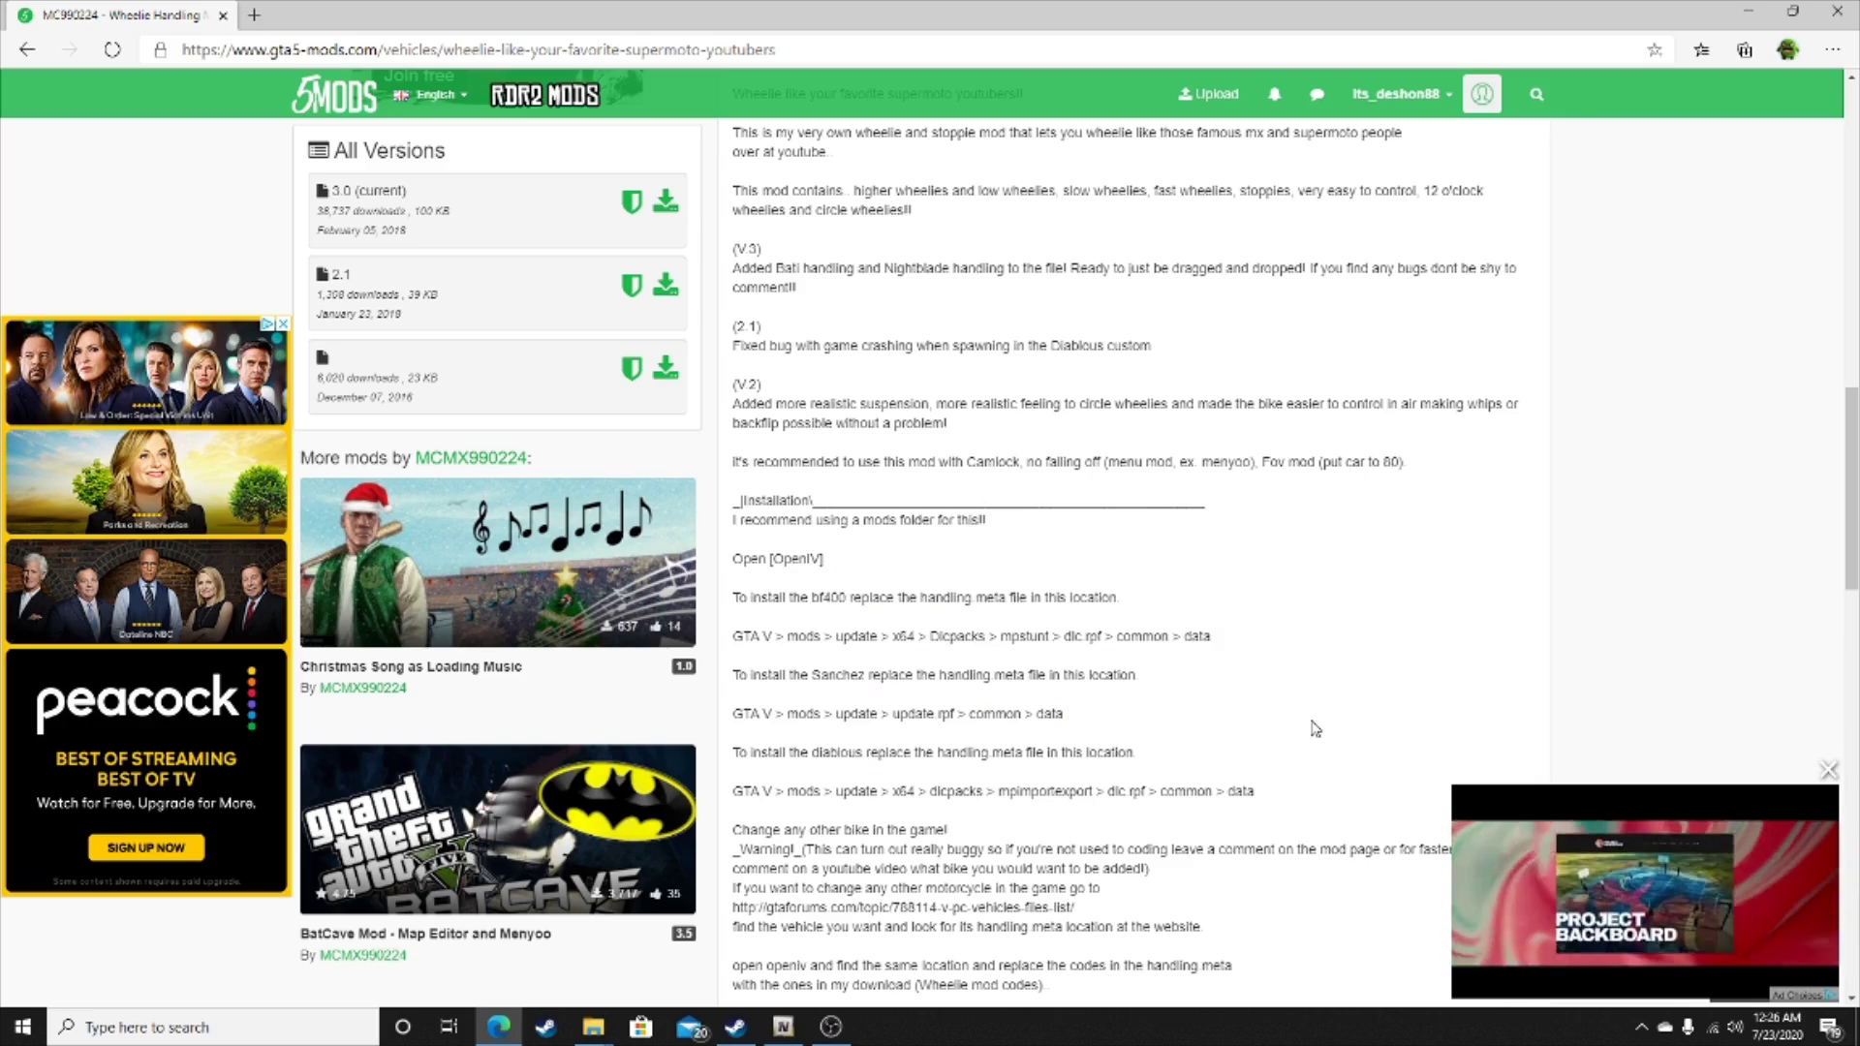
pyautogui.scroll(4, 1308, 718)
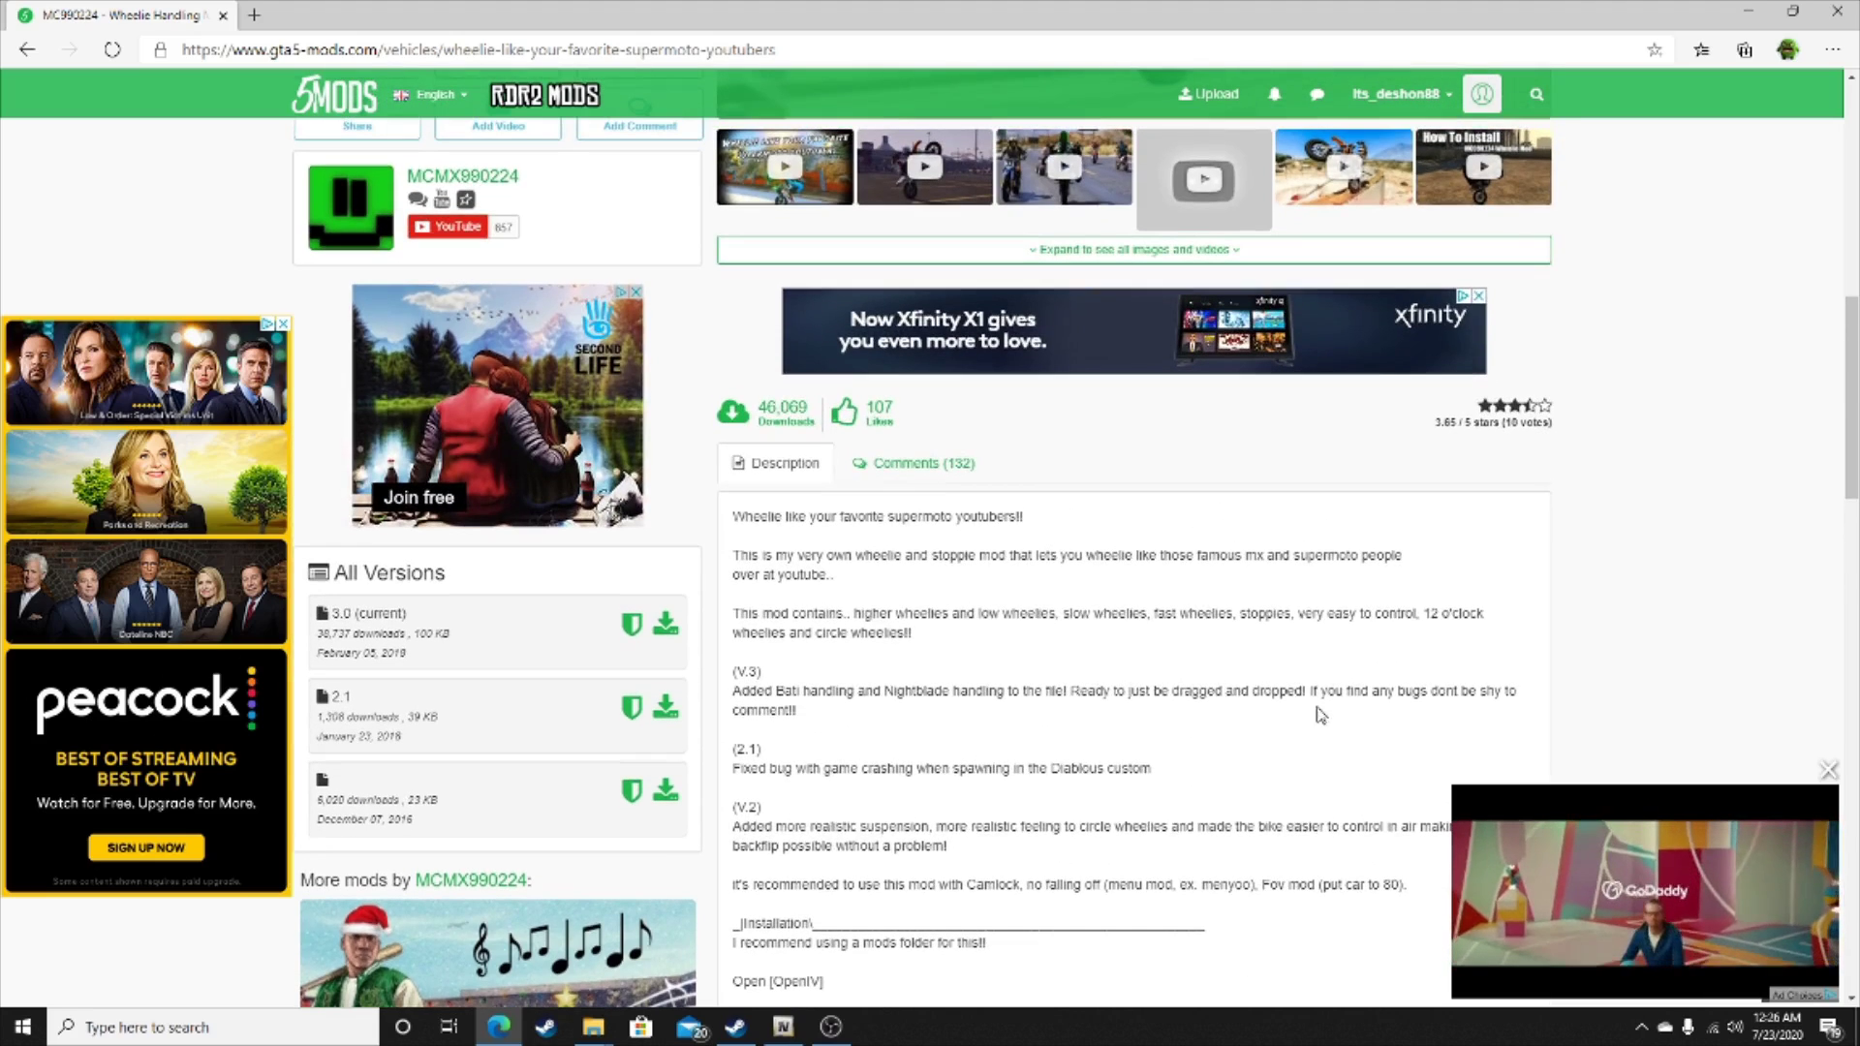
# Open the wheelie mod's comments and look through the user feedback.
pyautogui.click(930, 465)
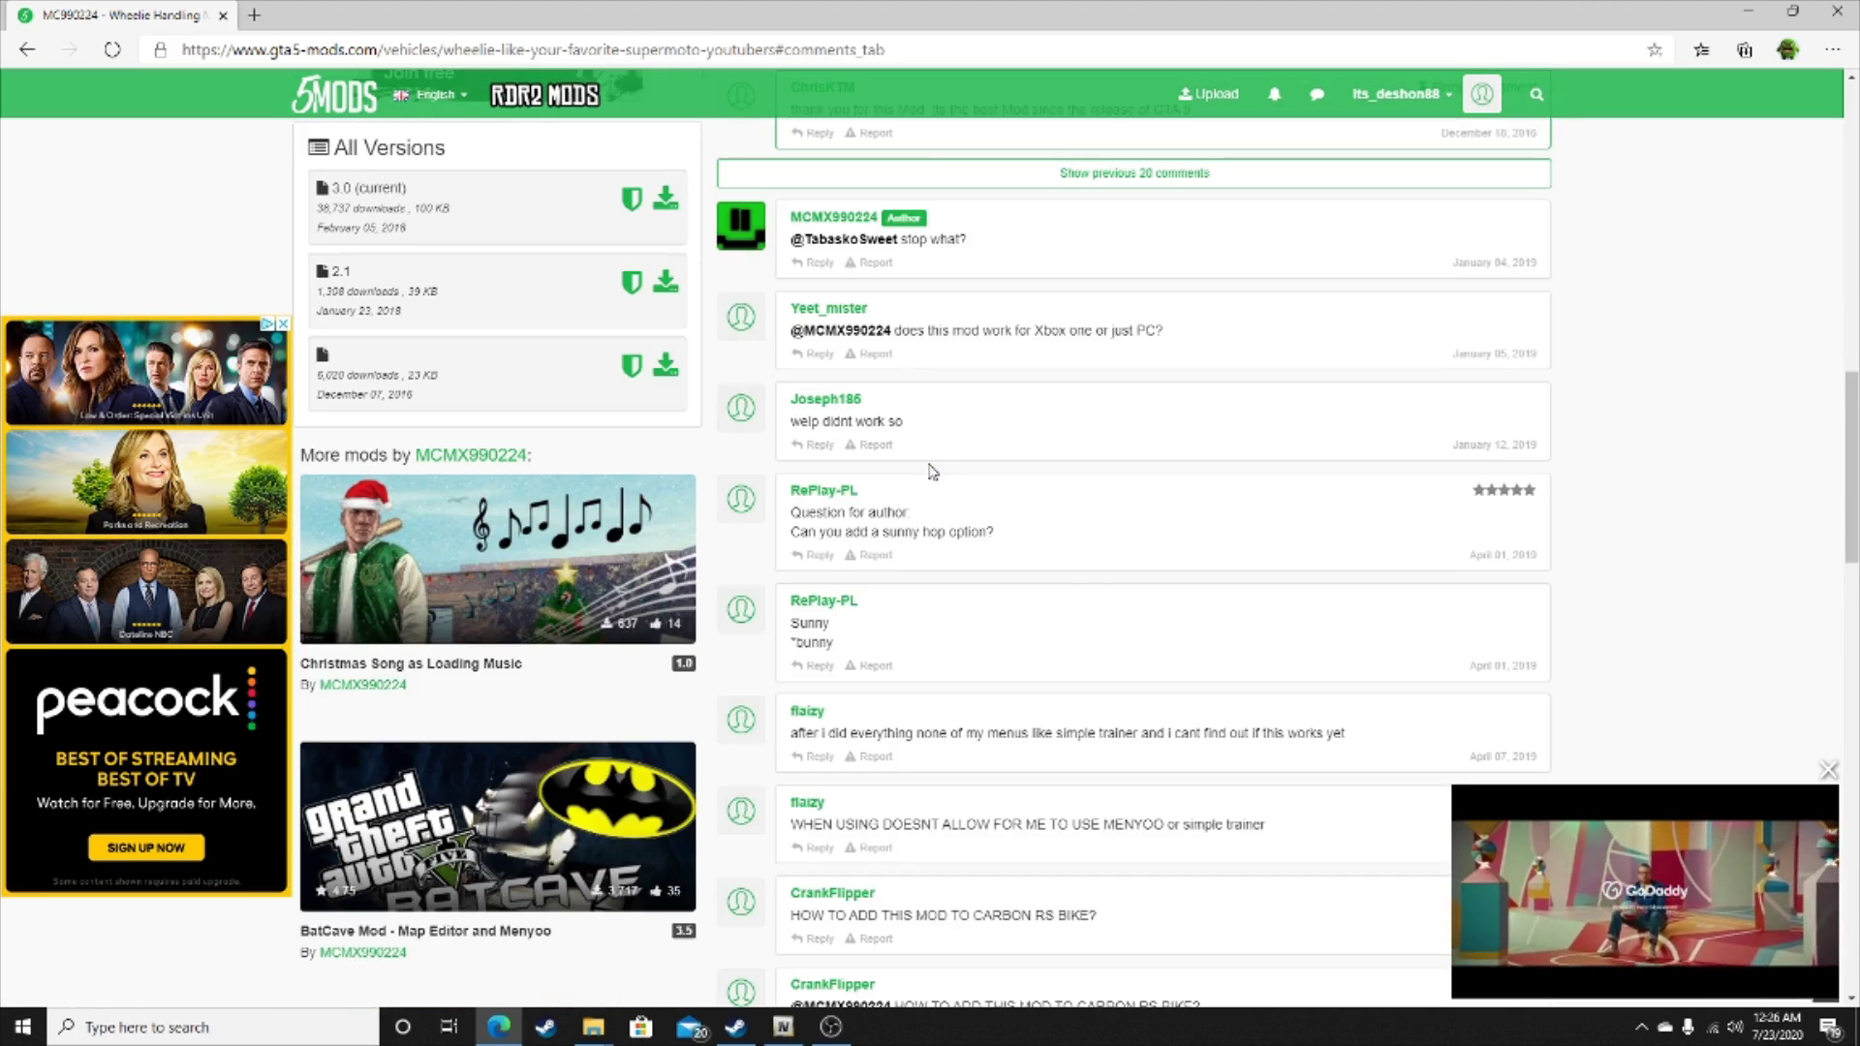
pyautogui.scroll(-10, 1088, 596)
pyautogui.scroll(-1, 1074, 606)
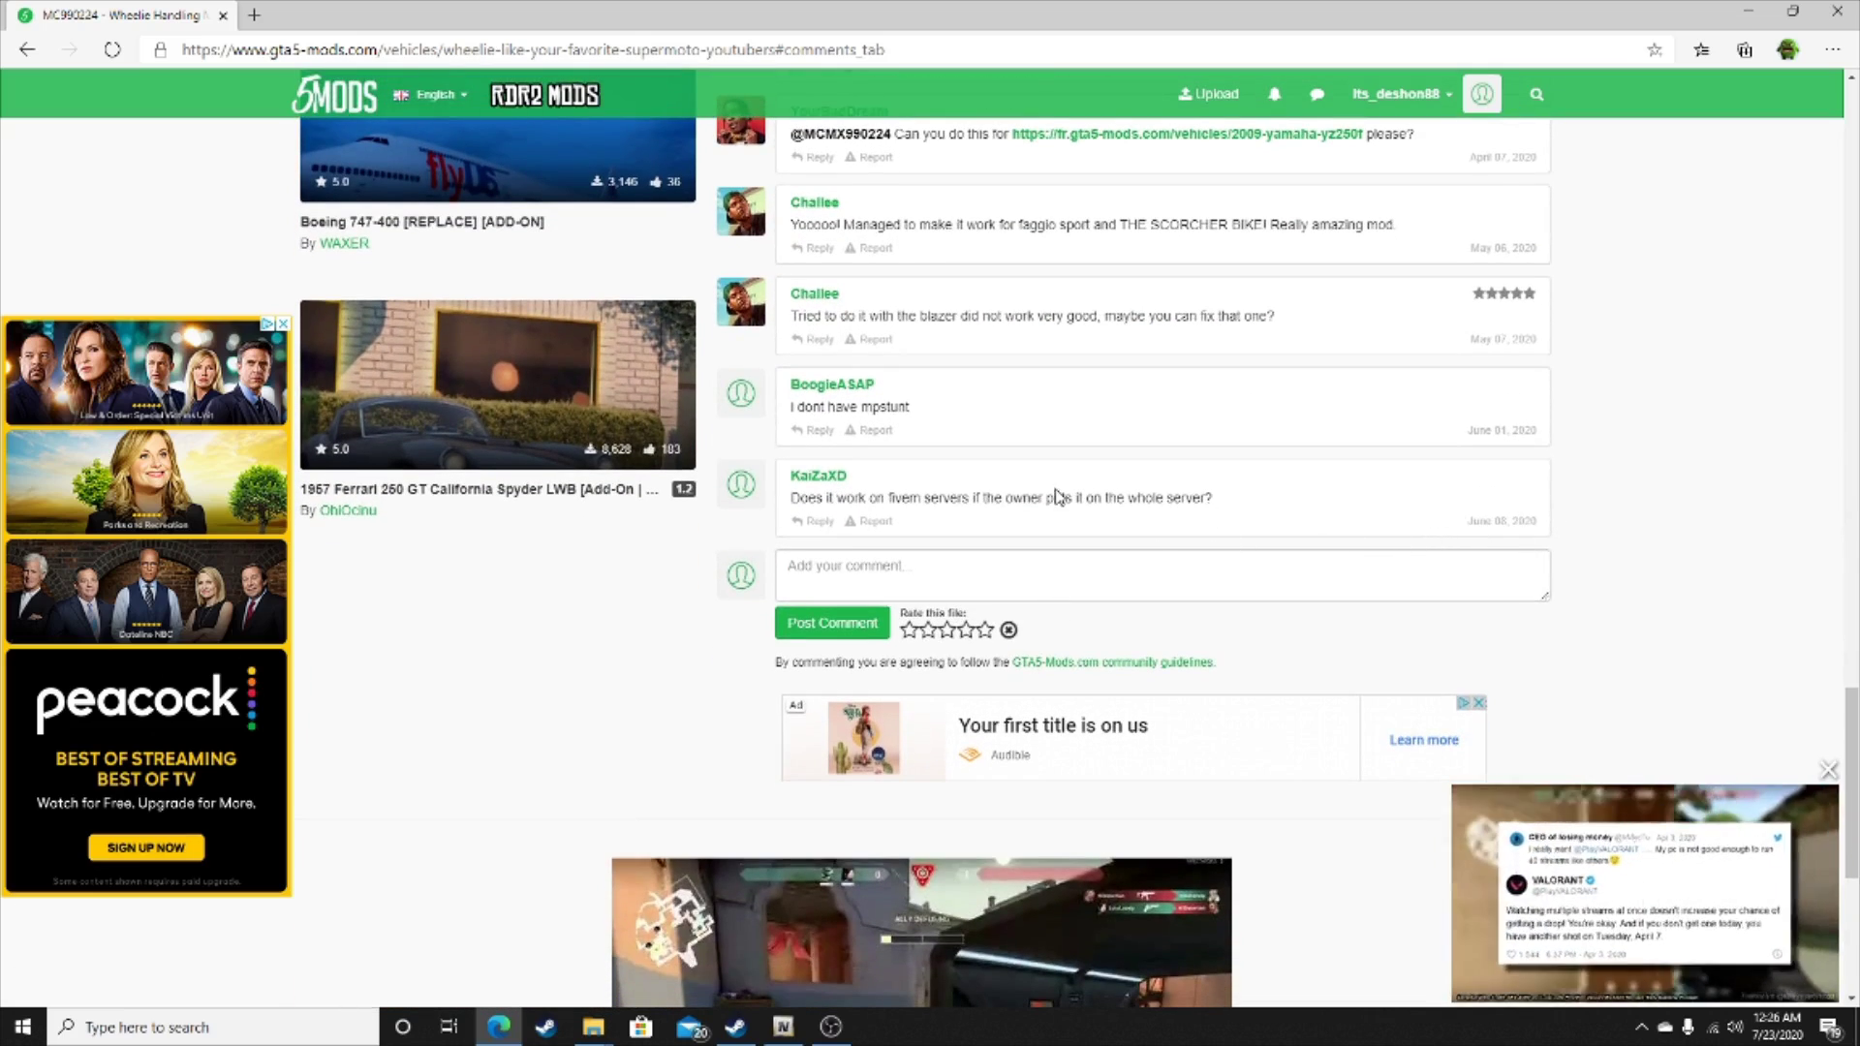
pyautogui.scroll(2, 718, 720)
pyautogui.scroll(12, 1124, 543)
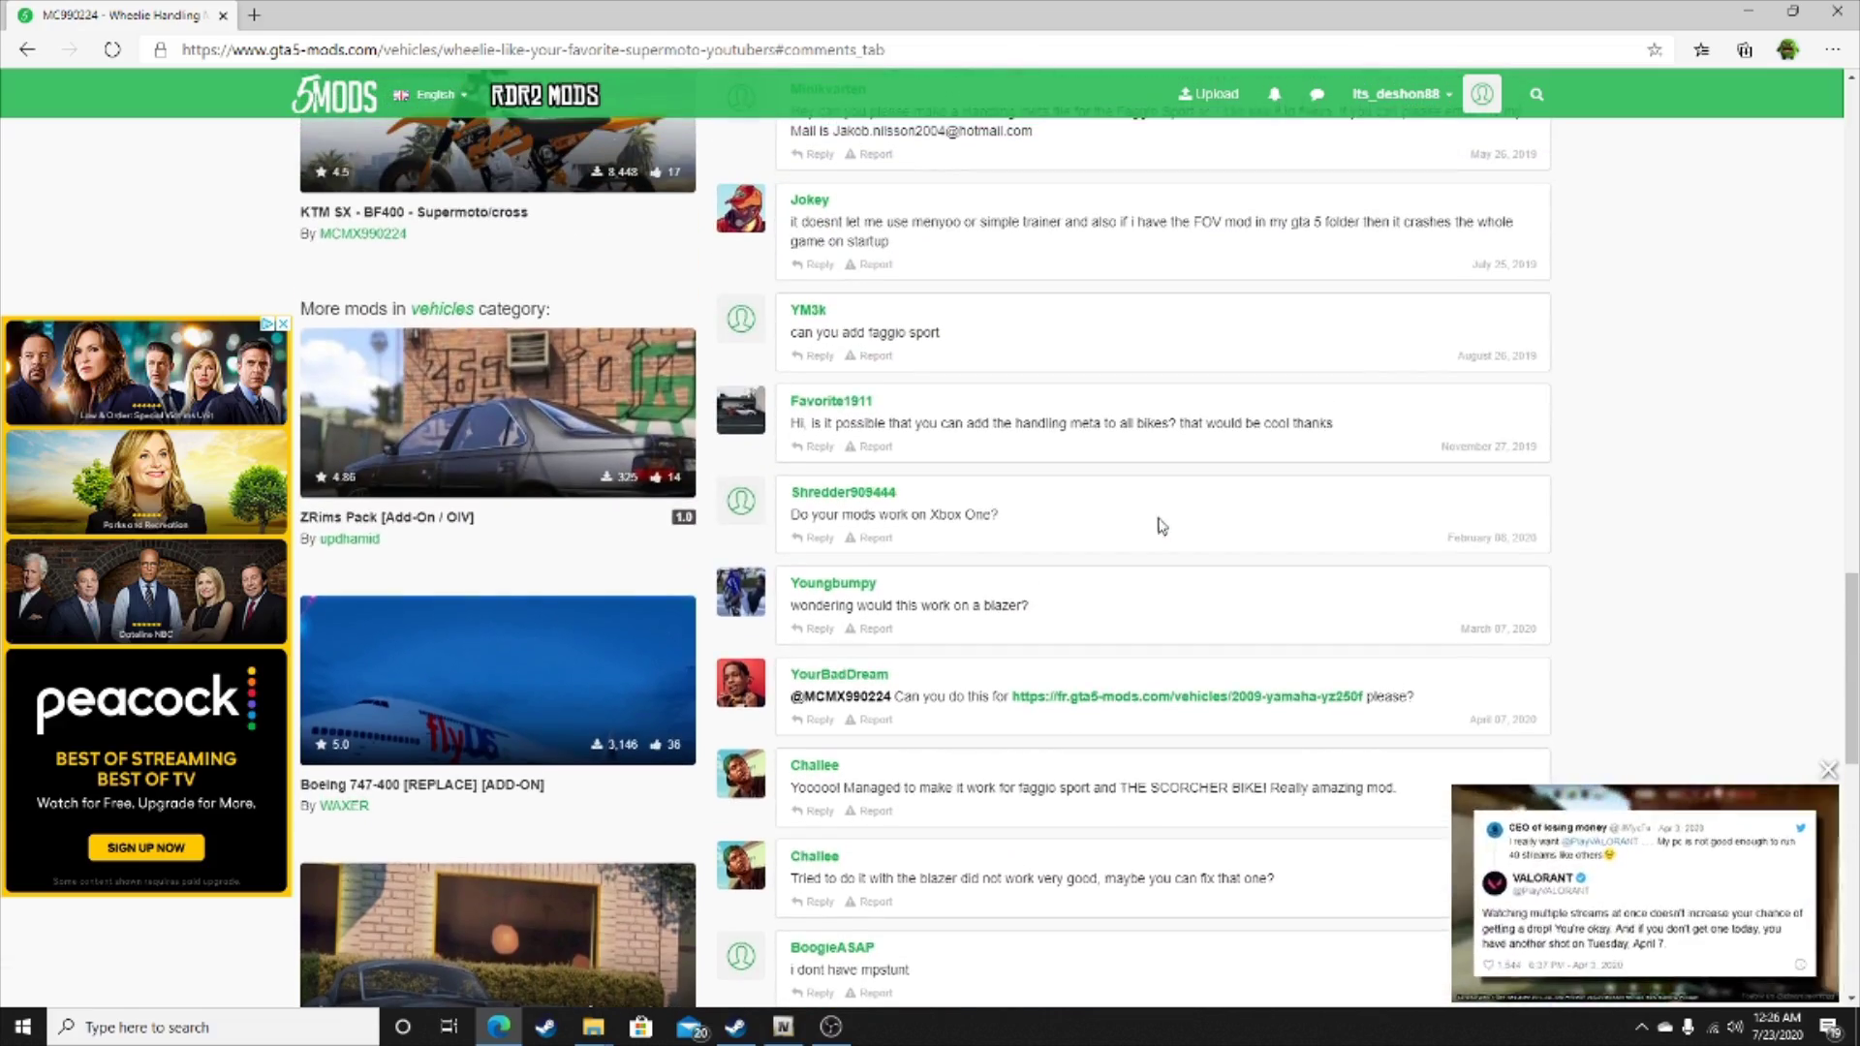
pyautogui.scroll(15, 918, 655)
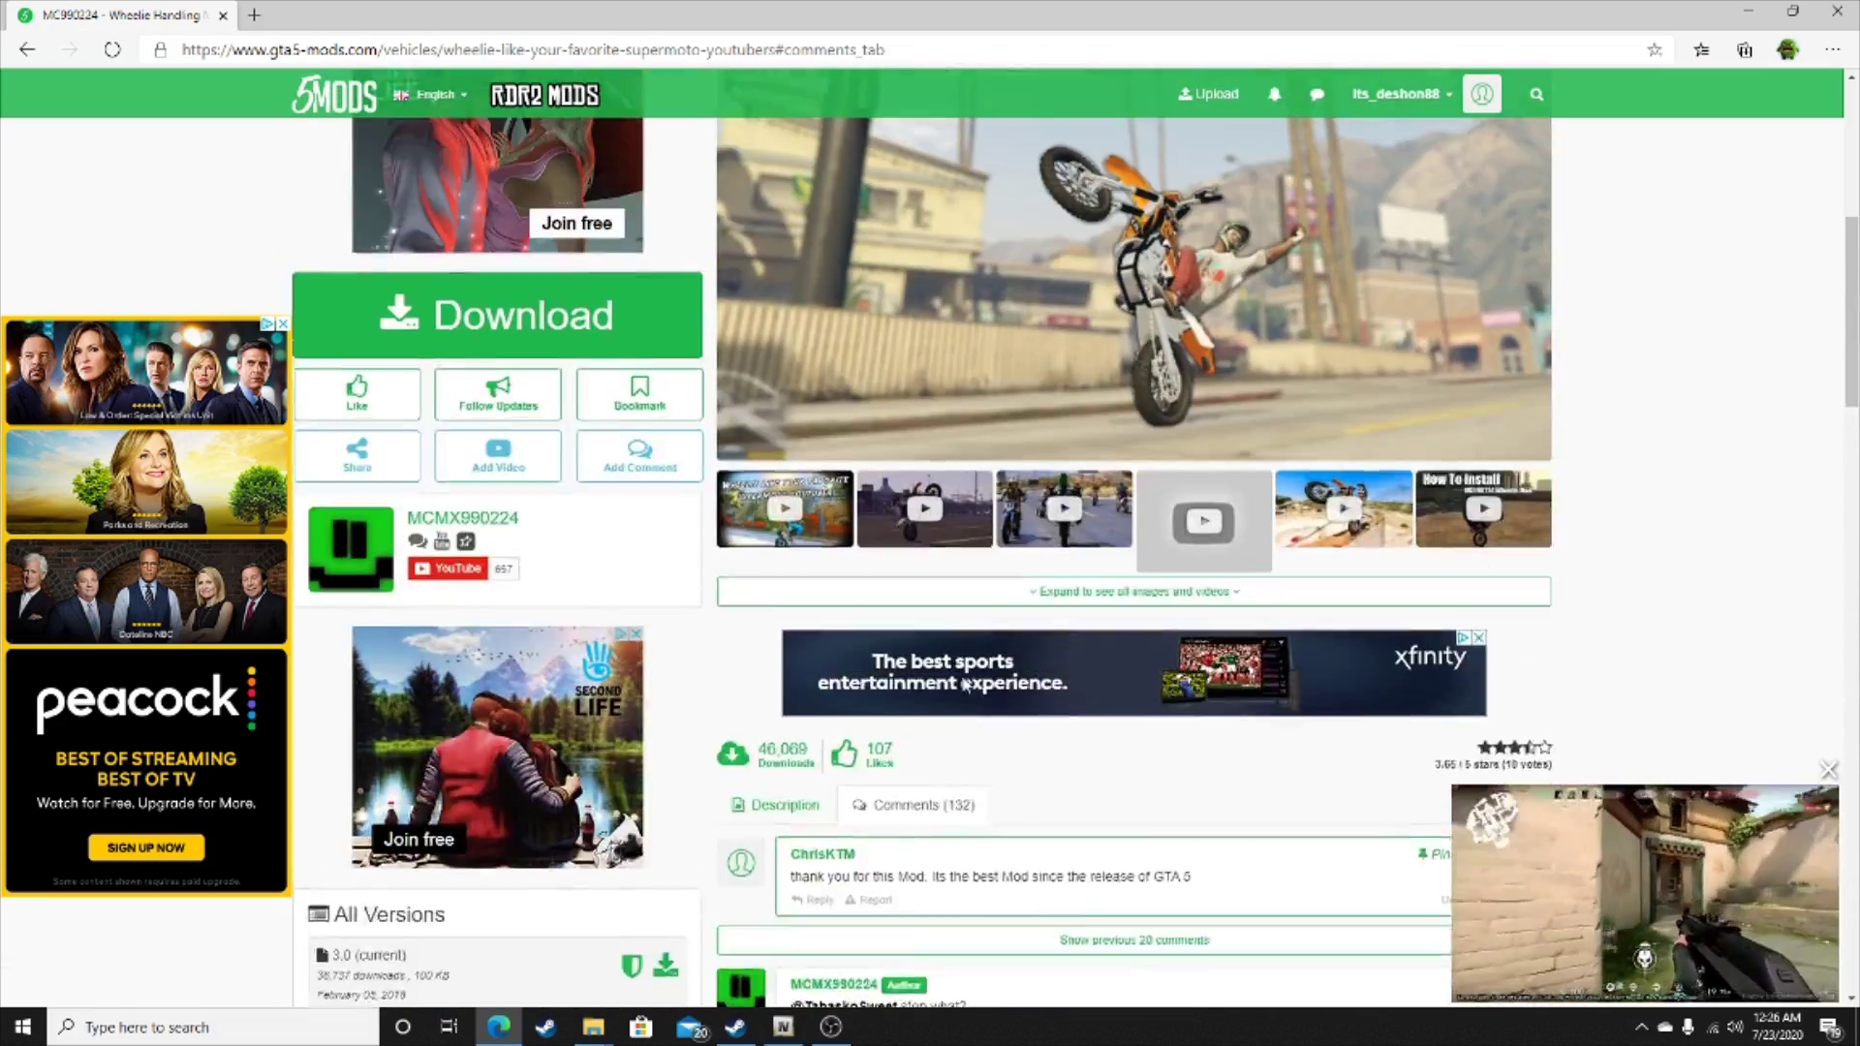
pyautogui.scroll(-4, 967, 693)
pyautogui.scroll(-7, 966, 694)
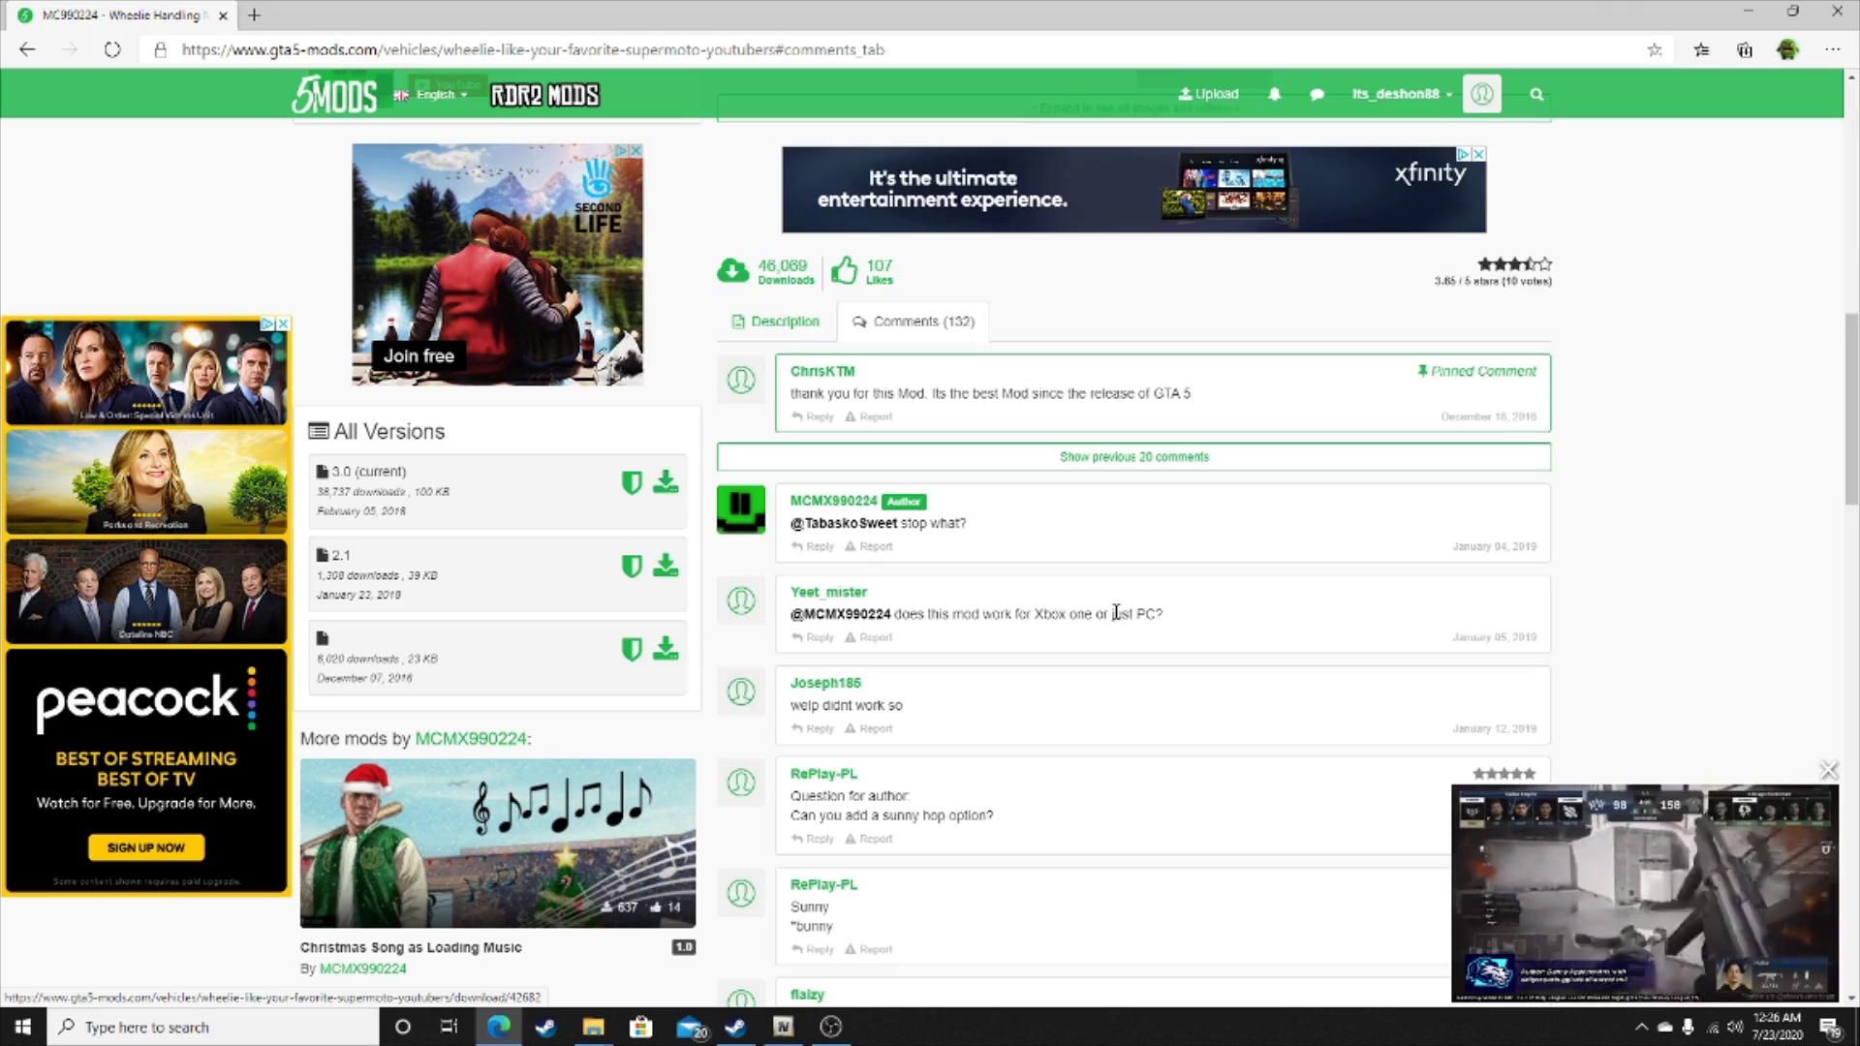
# Open the same author's KTM SX - BF400 - Supermoto/cross mod page and review its description and installation notes.
pyautogui.scroll(8, 1111, 613)
pyautogui.scroll(-4, 756, 570)
pyautogui.scroll(-15, 756, 569)
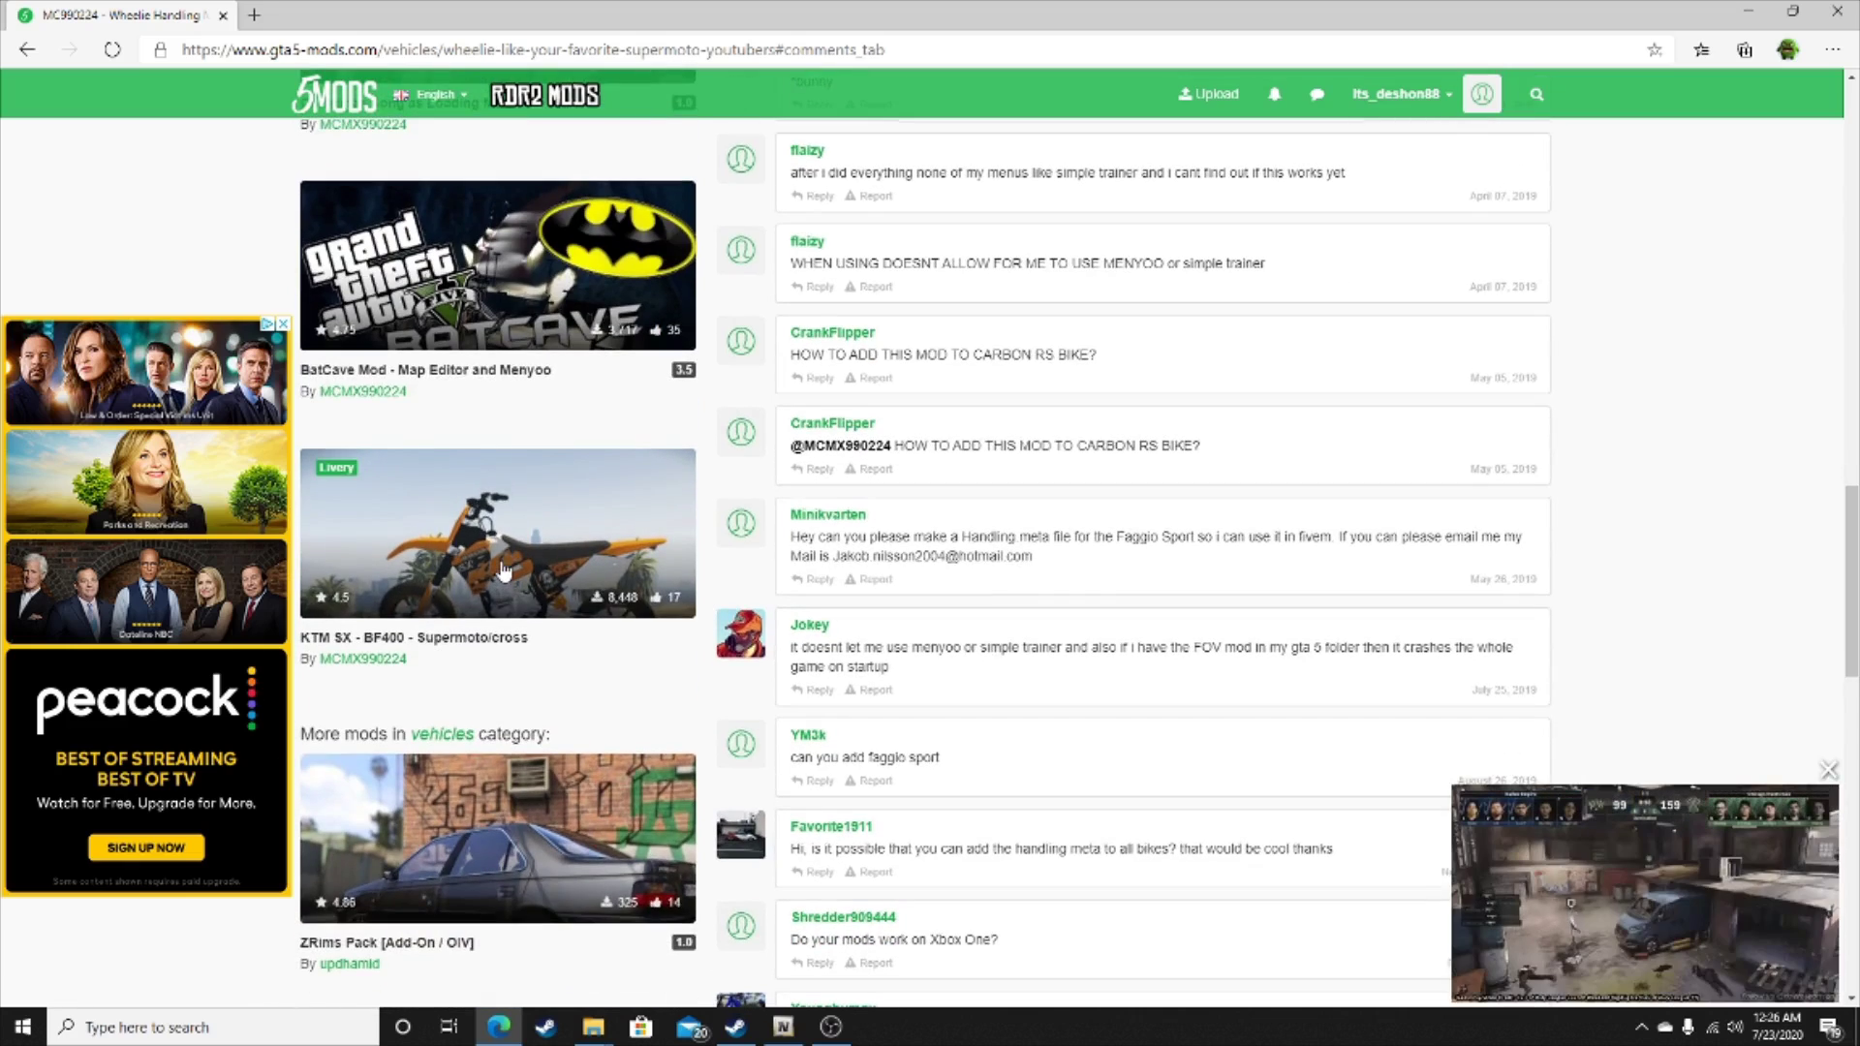
pyautogui.click(503, 572)
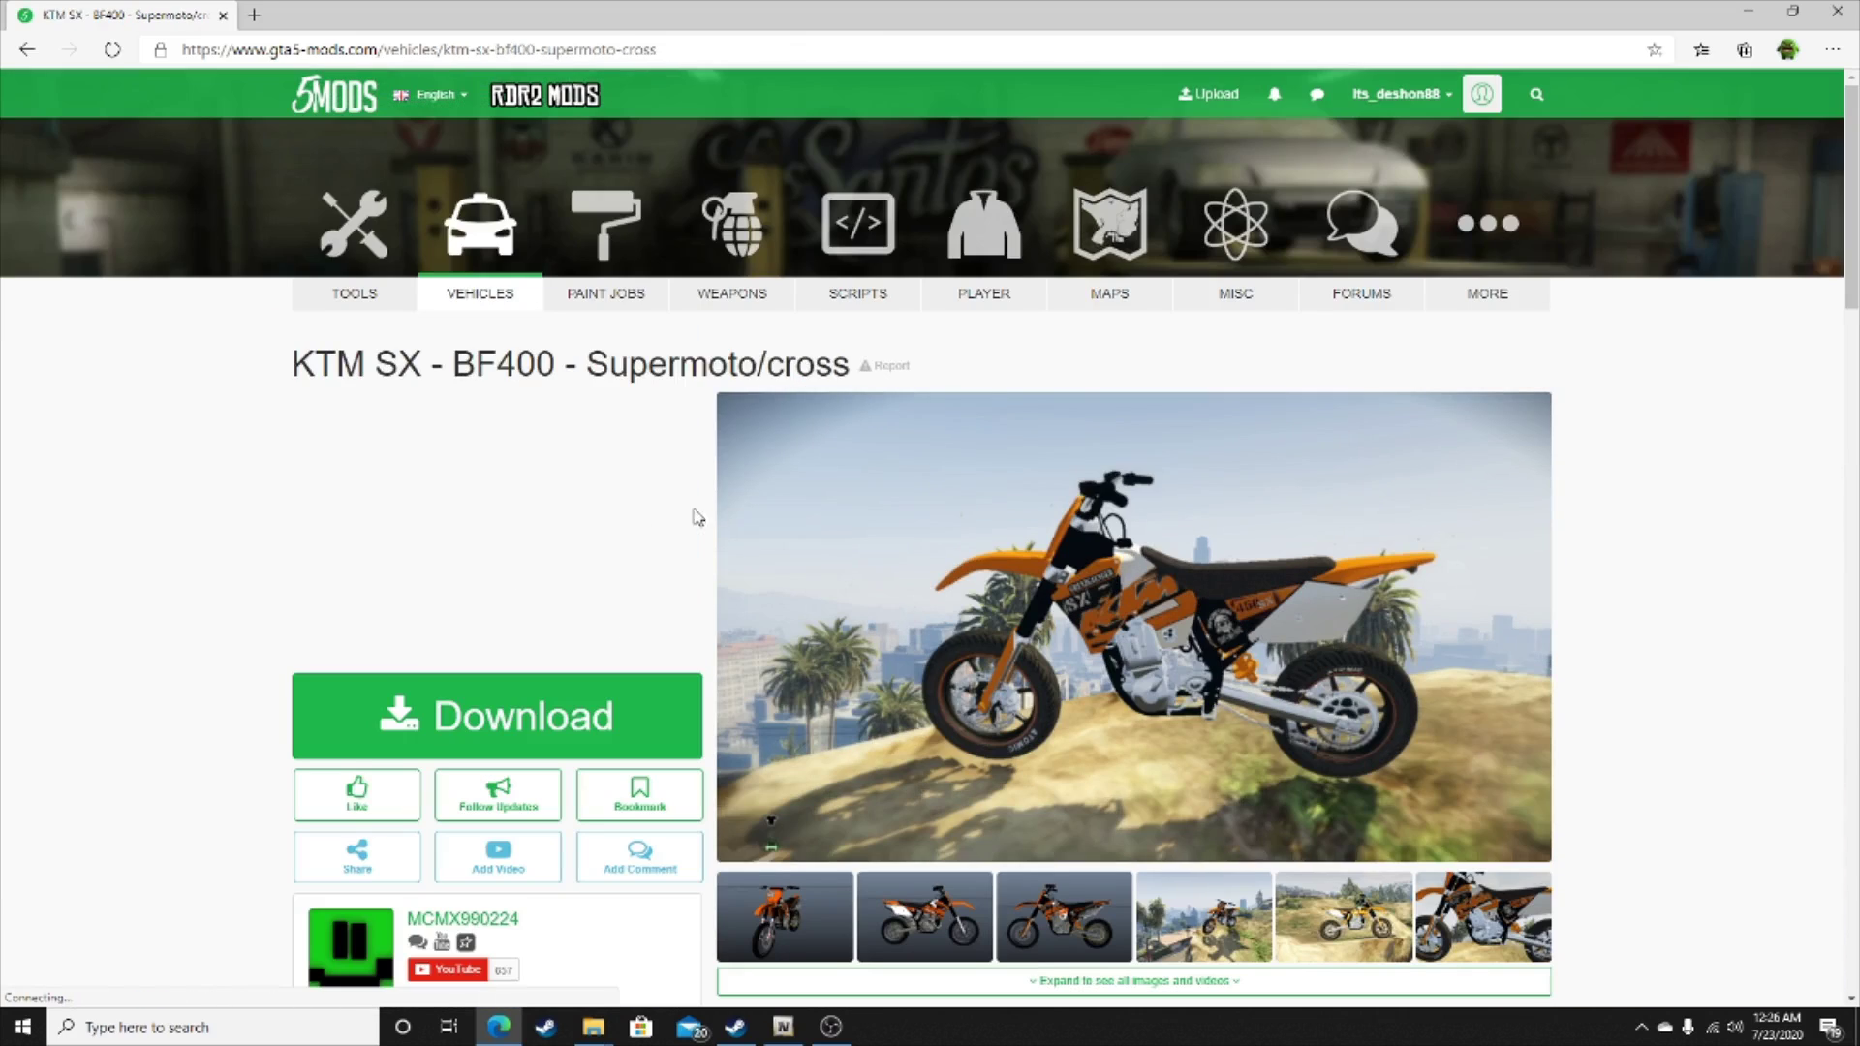
pyautogui.scroll(-4, 835, 539)
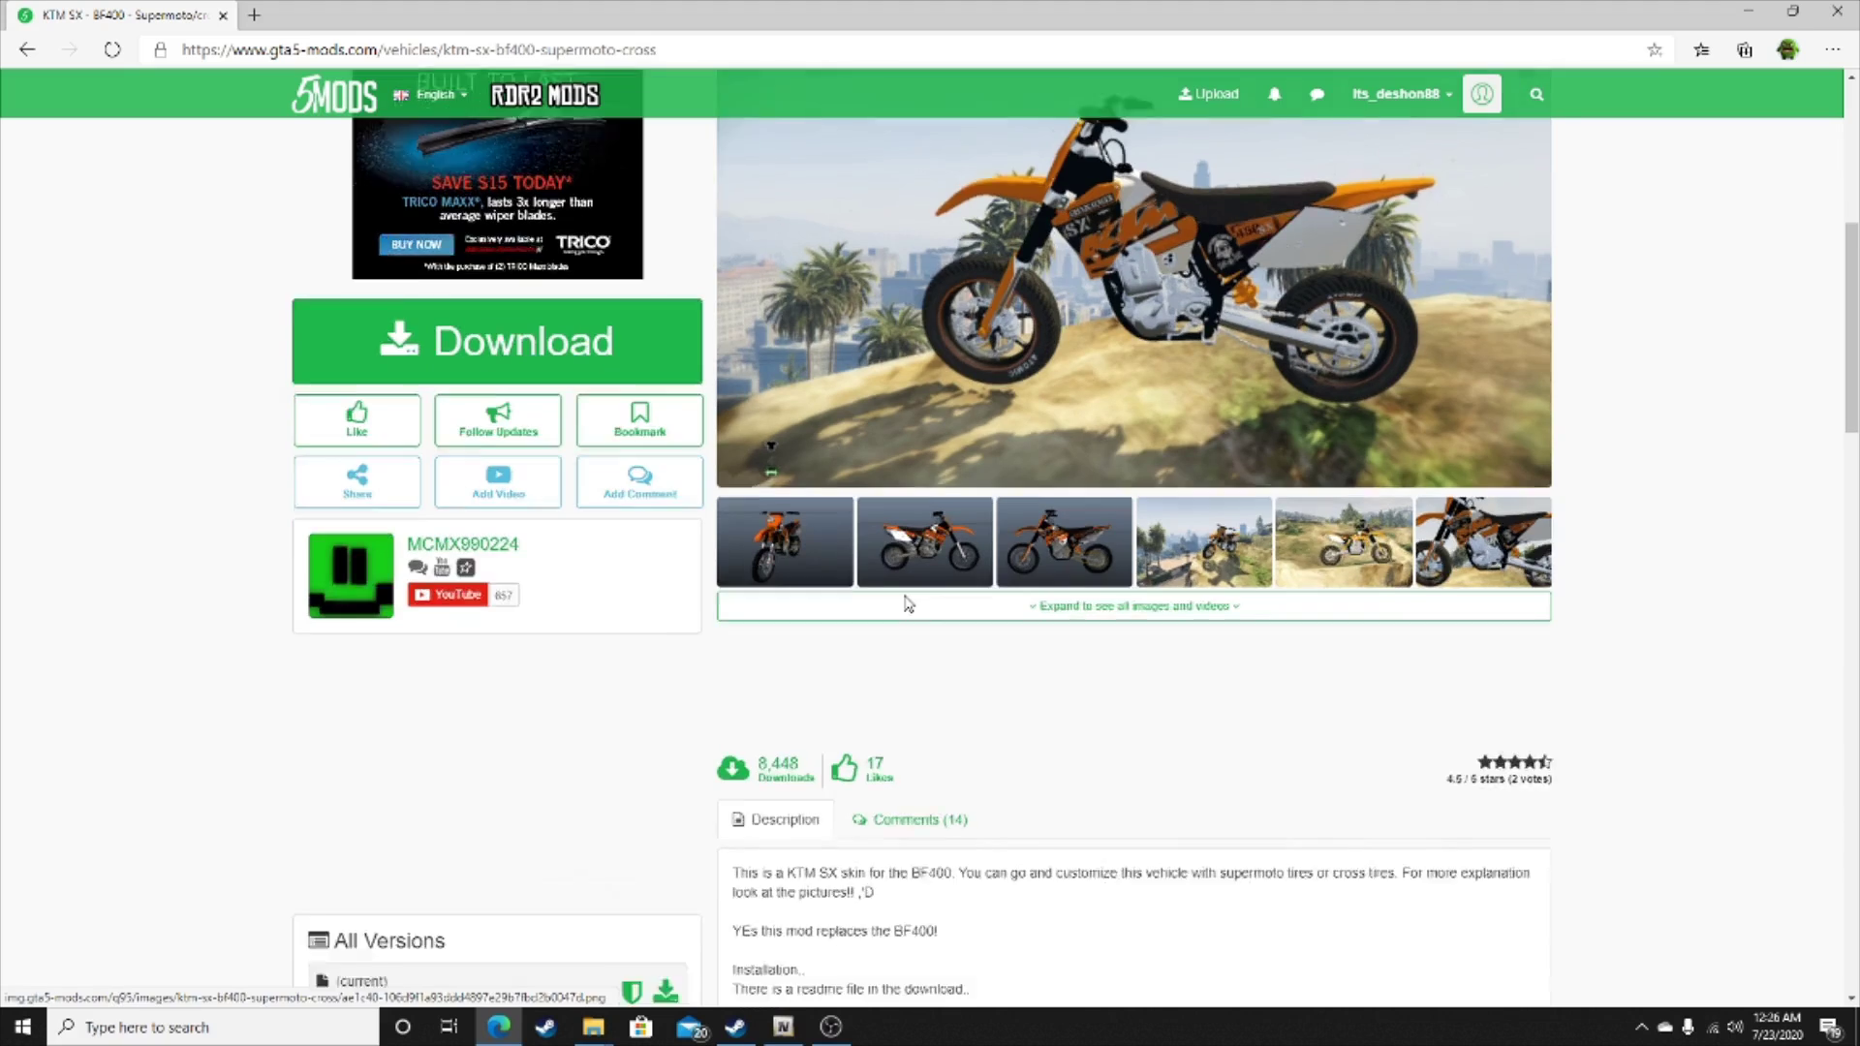
pyautogui.scroll(-5, 908, 603)
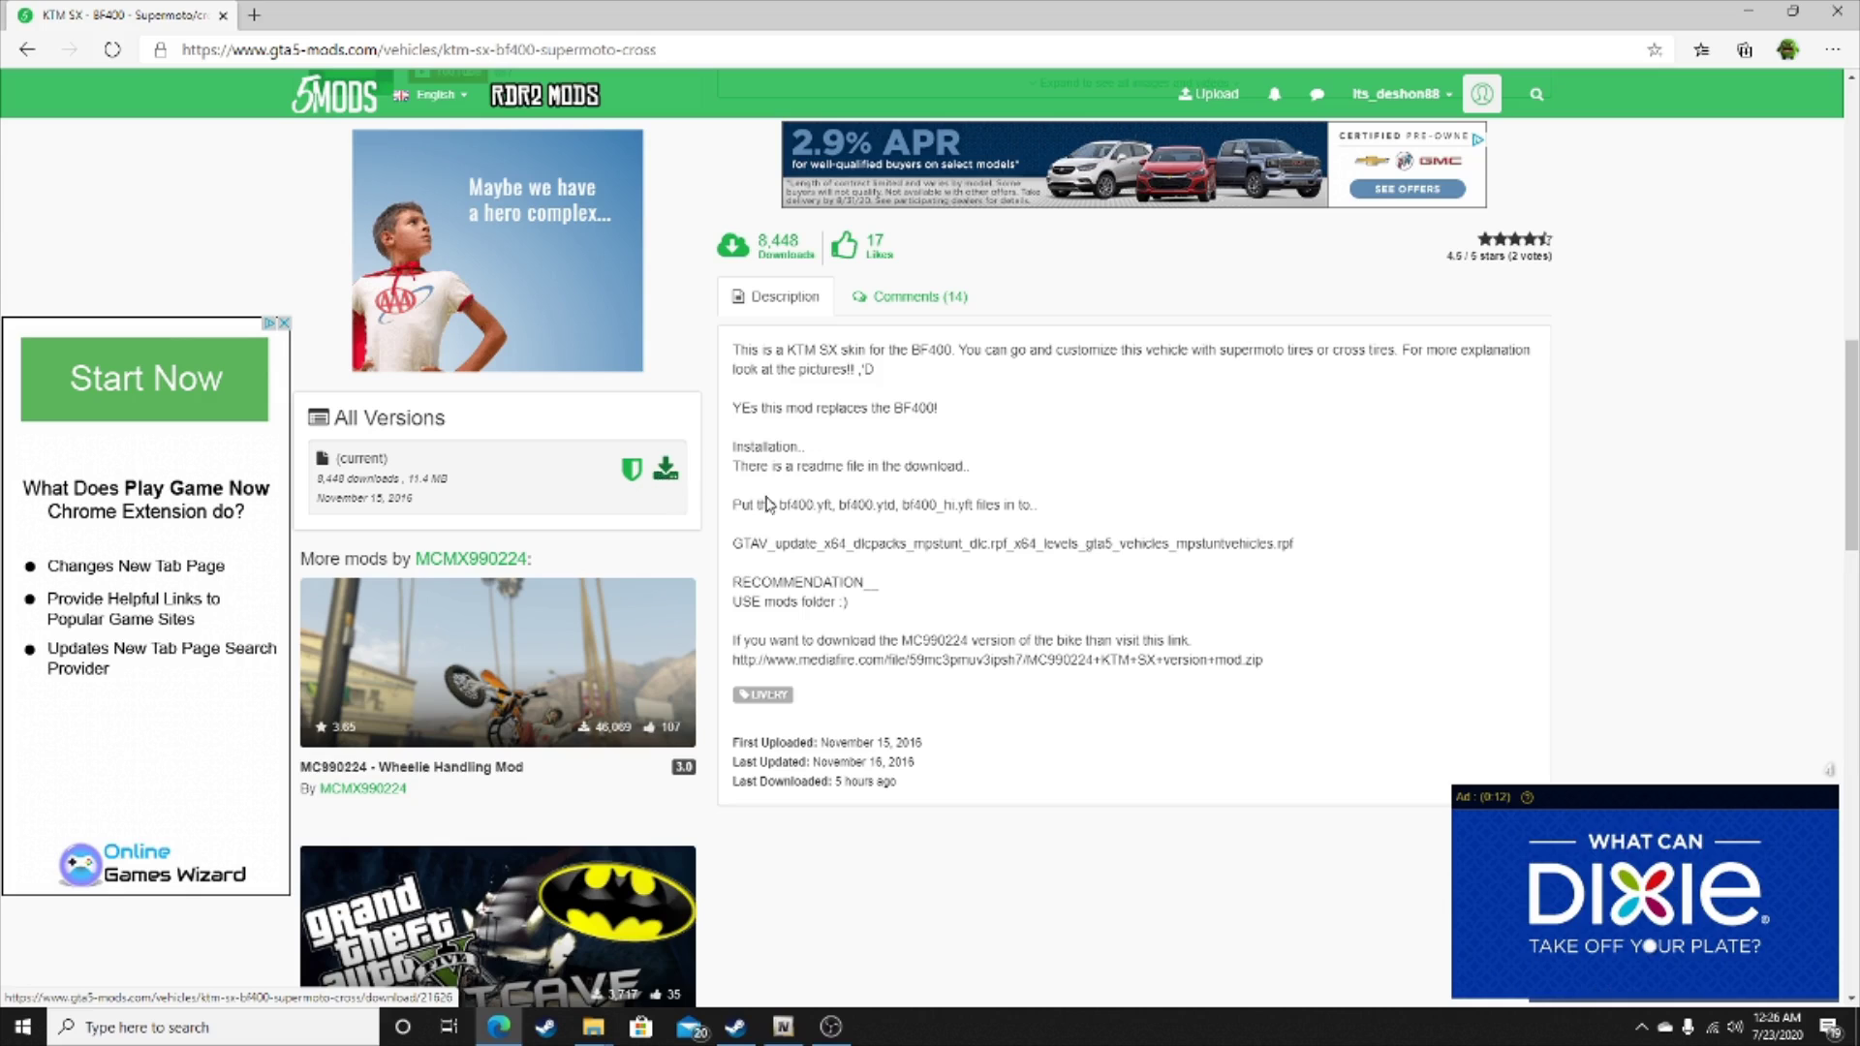
pyautogui.scroll(8, 729, 498)
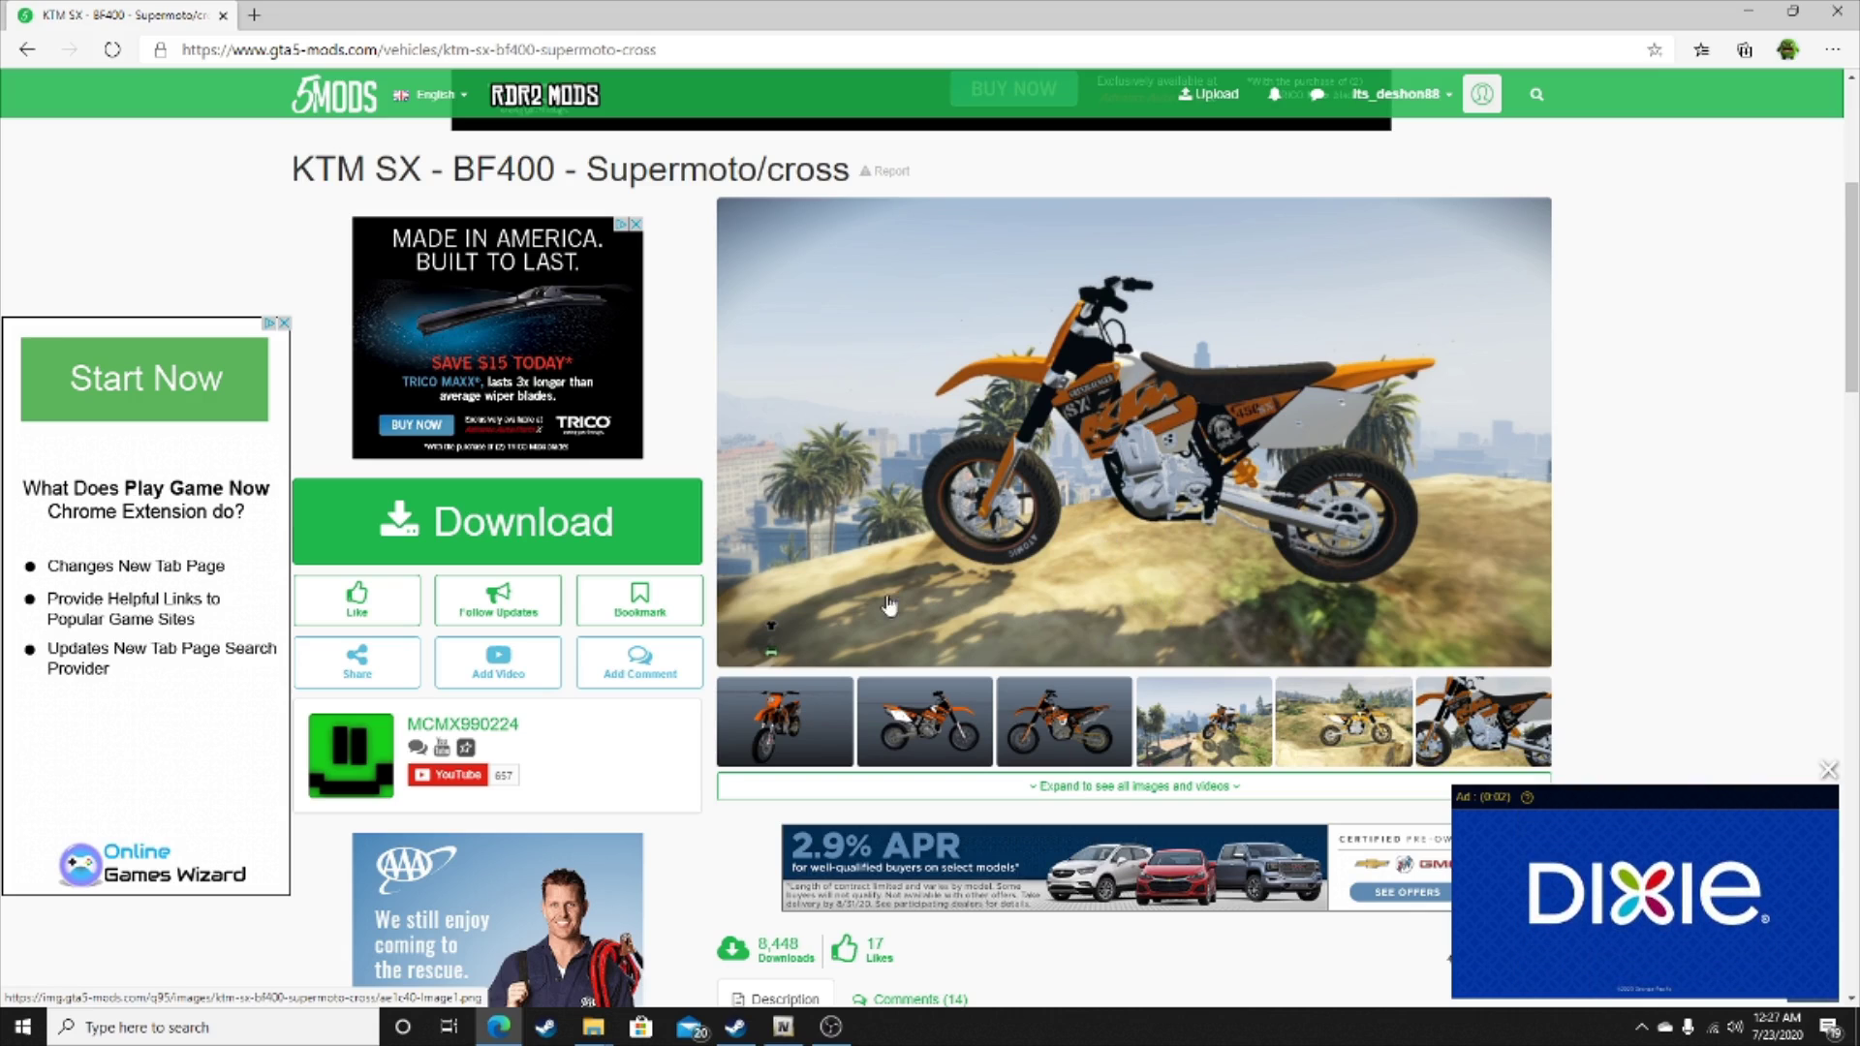
pyautogui.scroll(4, 884, 491)
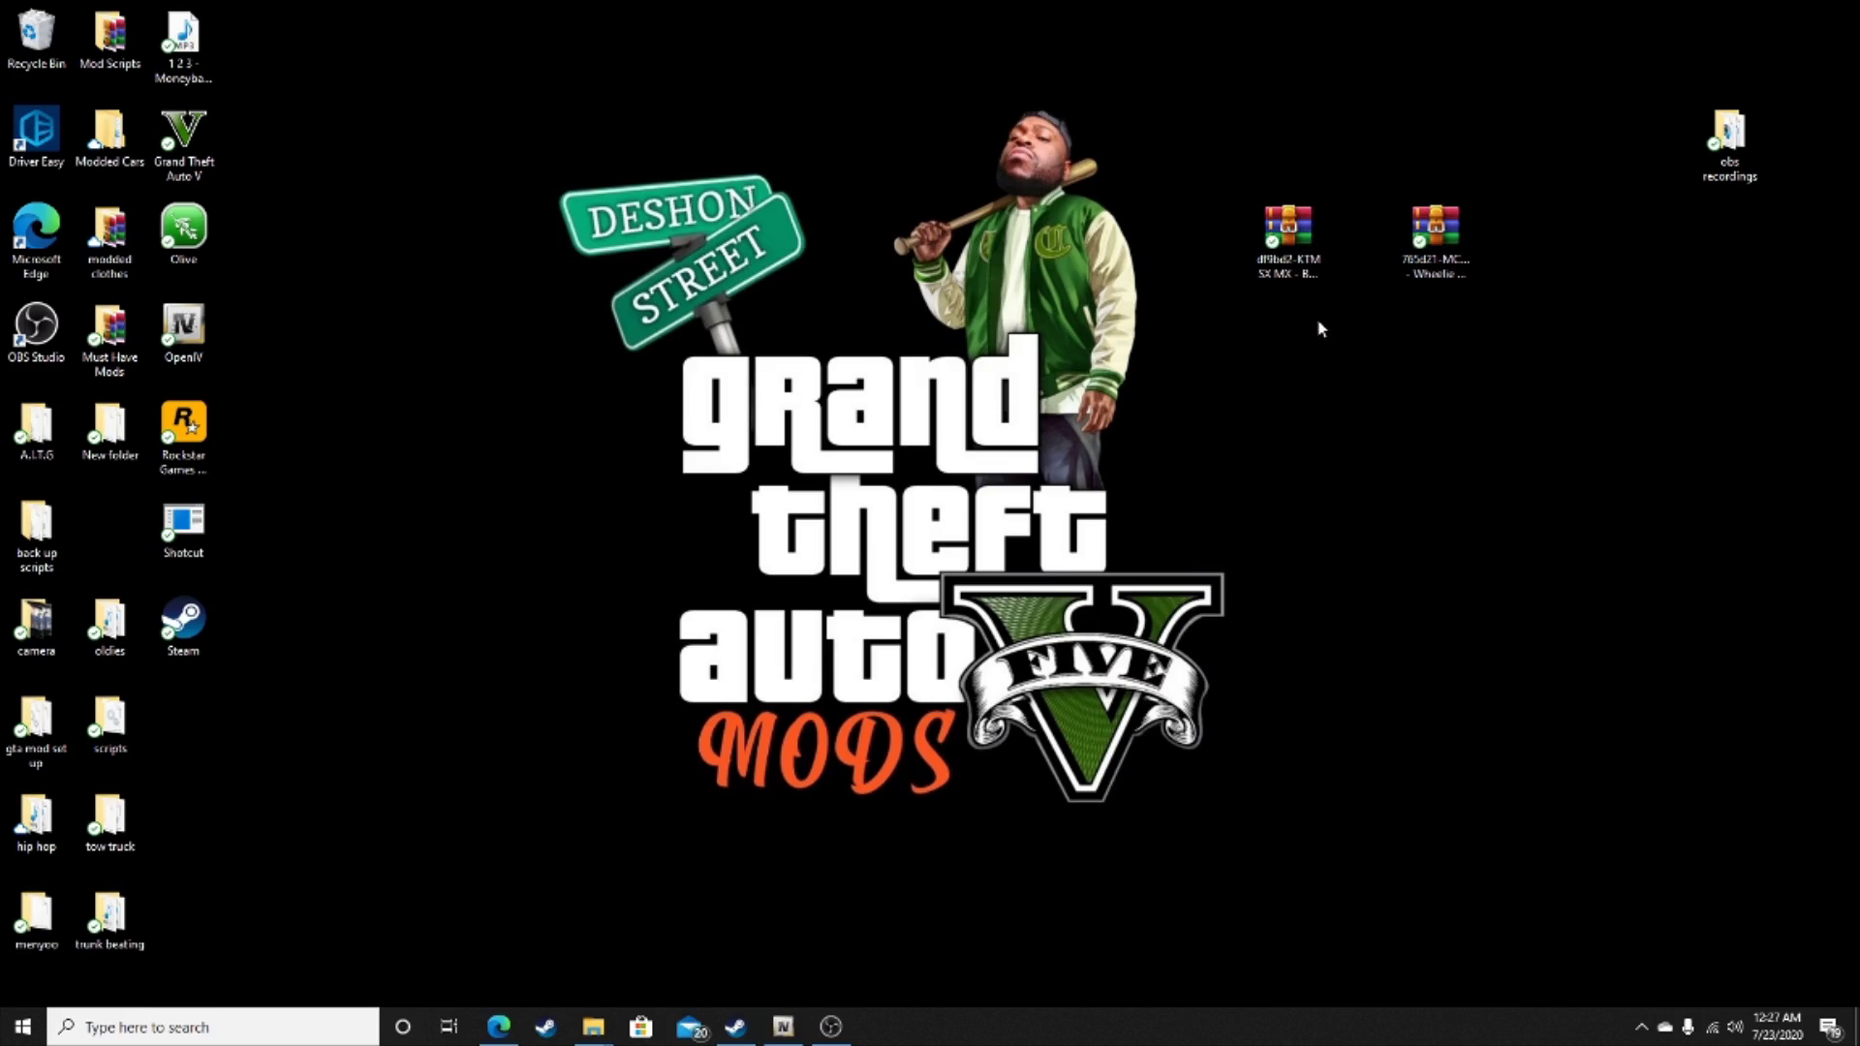
# Open the KTM SX MX - BF400 archive from the desktop and view readme.txt in its KTM EXC MC - BF400 folder.
pyautogui.doubleClick(1289, 232)
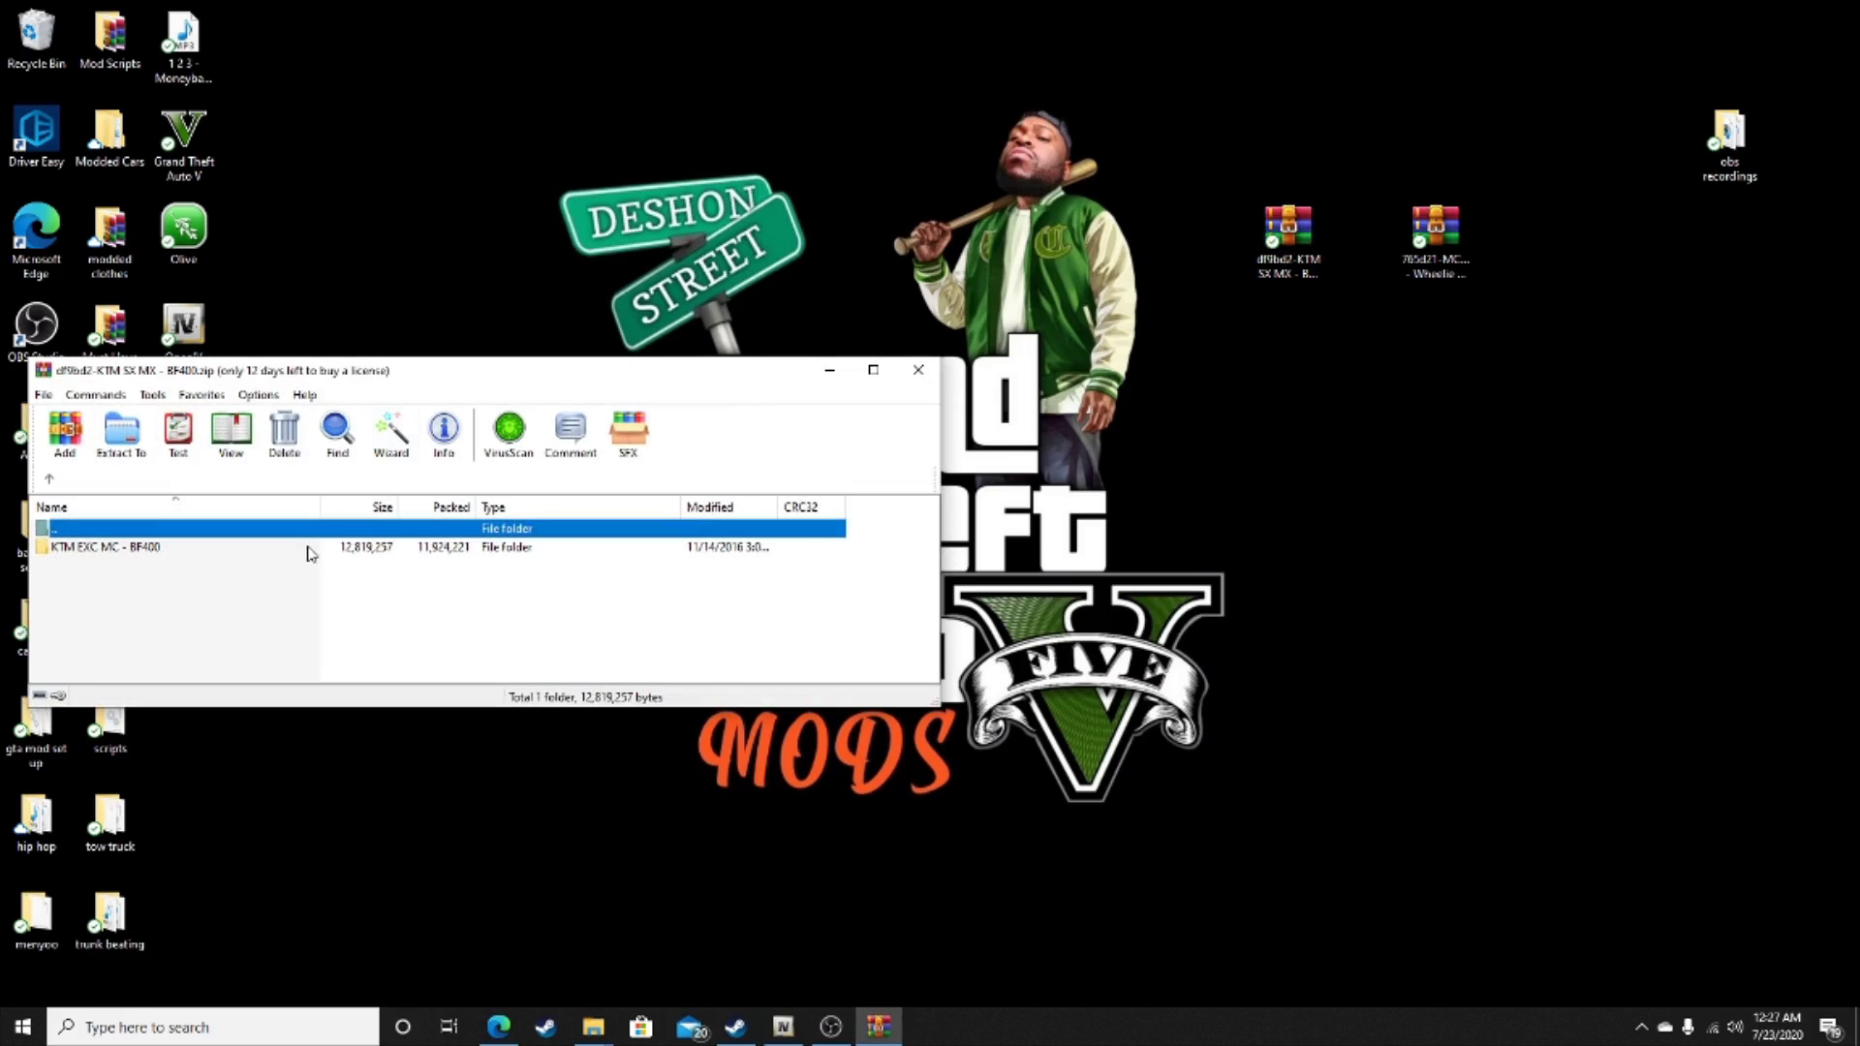
pyautogui.doubleClick(84, 548)
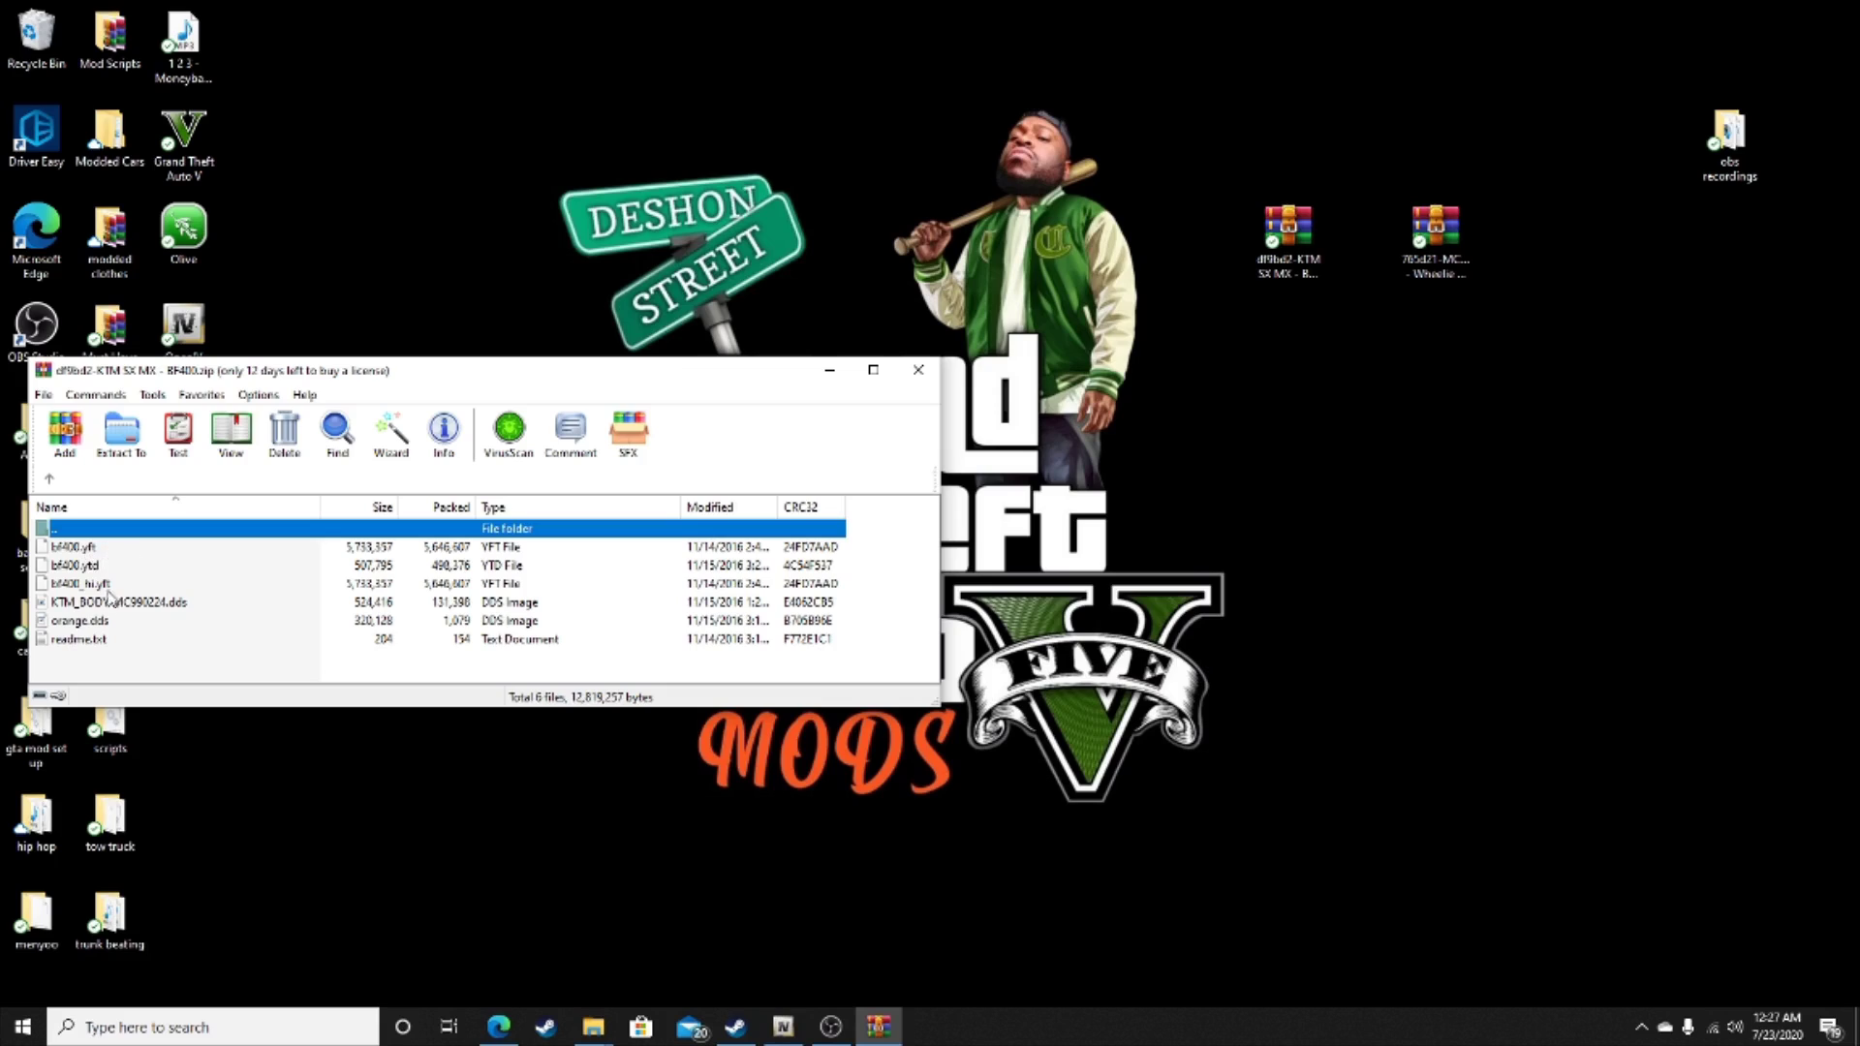
pyautogui.doubleClick(84, 641)
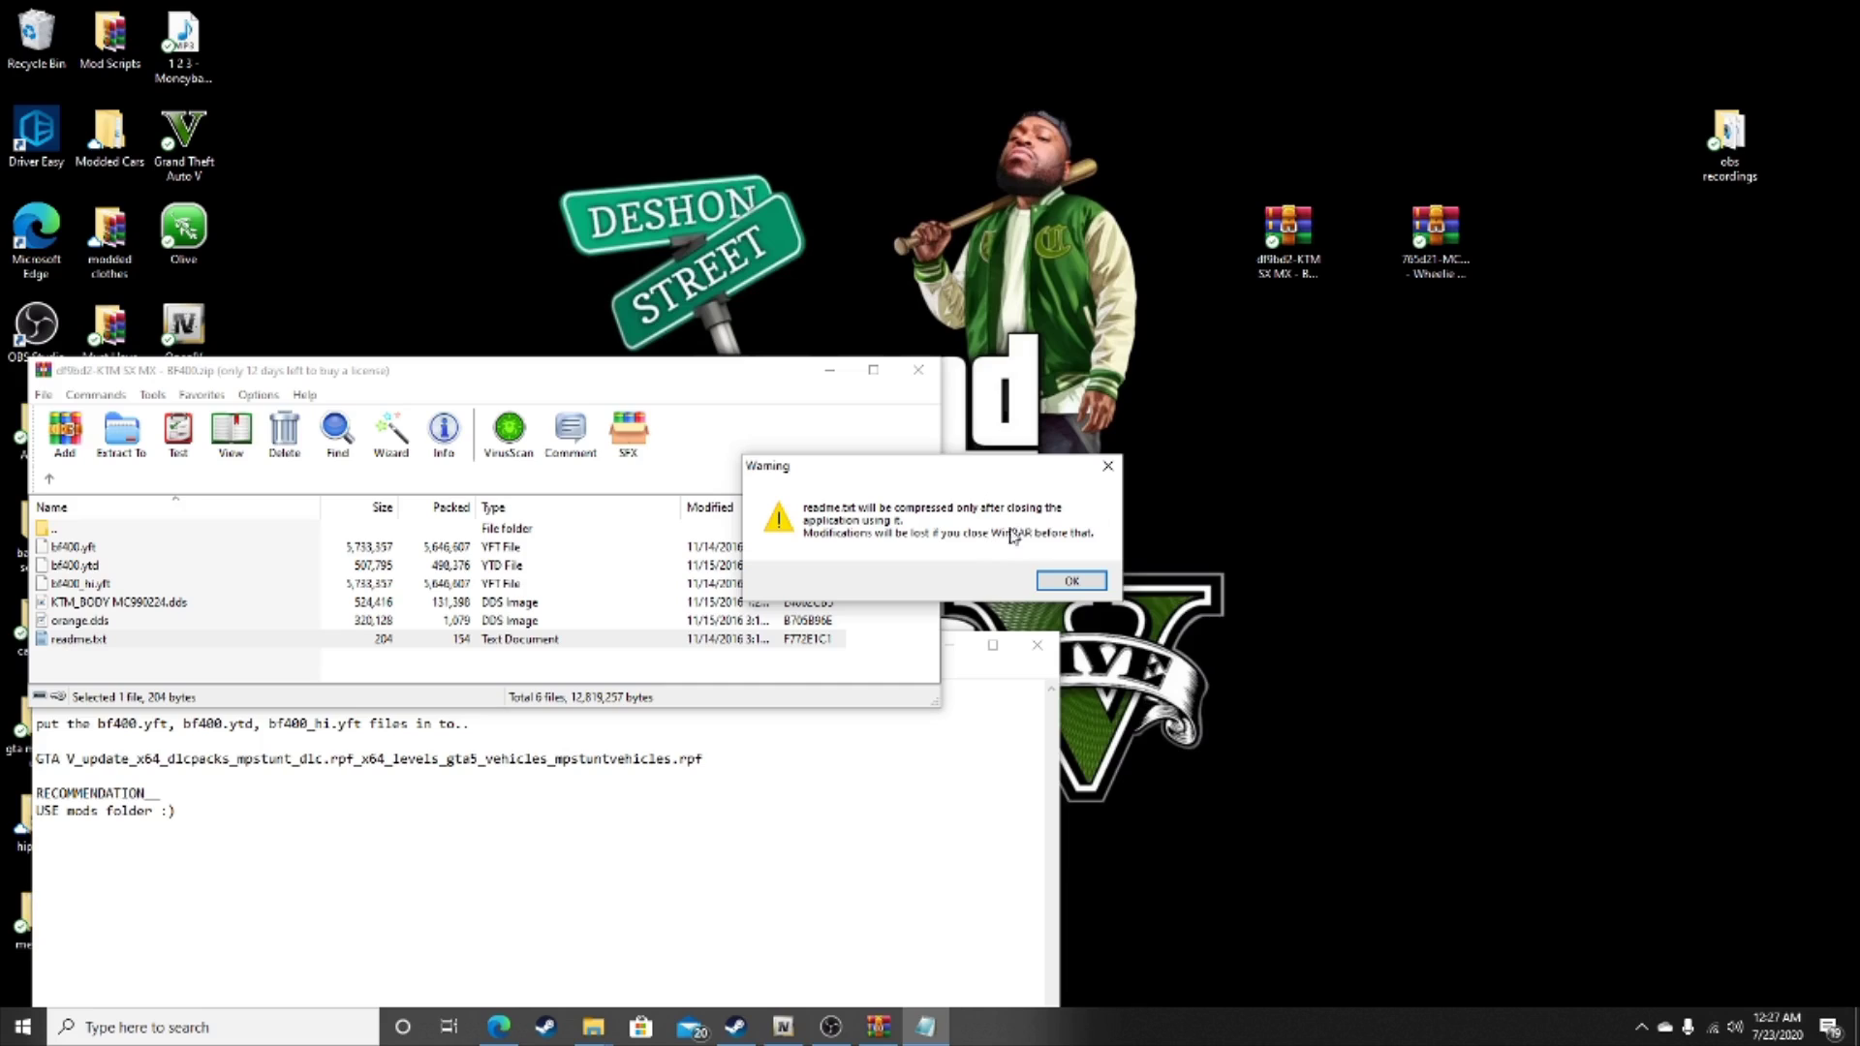
pyautogui.click(1069, 583)
# Insert "mods" before "update" in the readme's GTA V installation path.
pyautogui.click(701, 890)
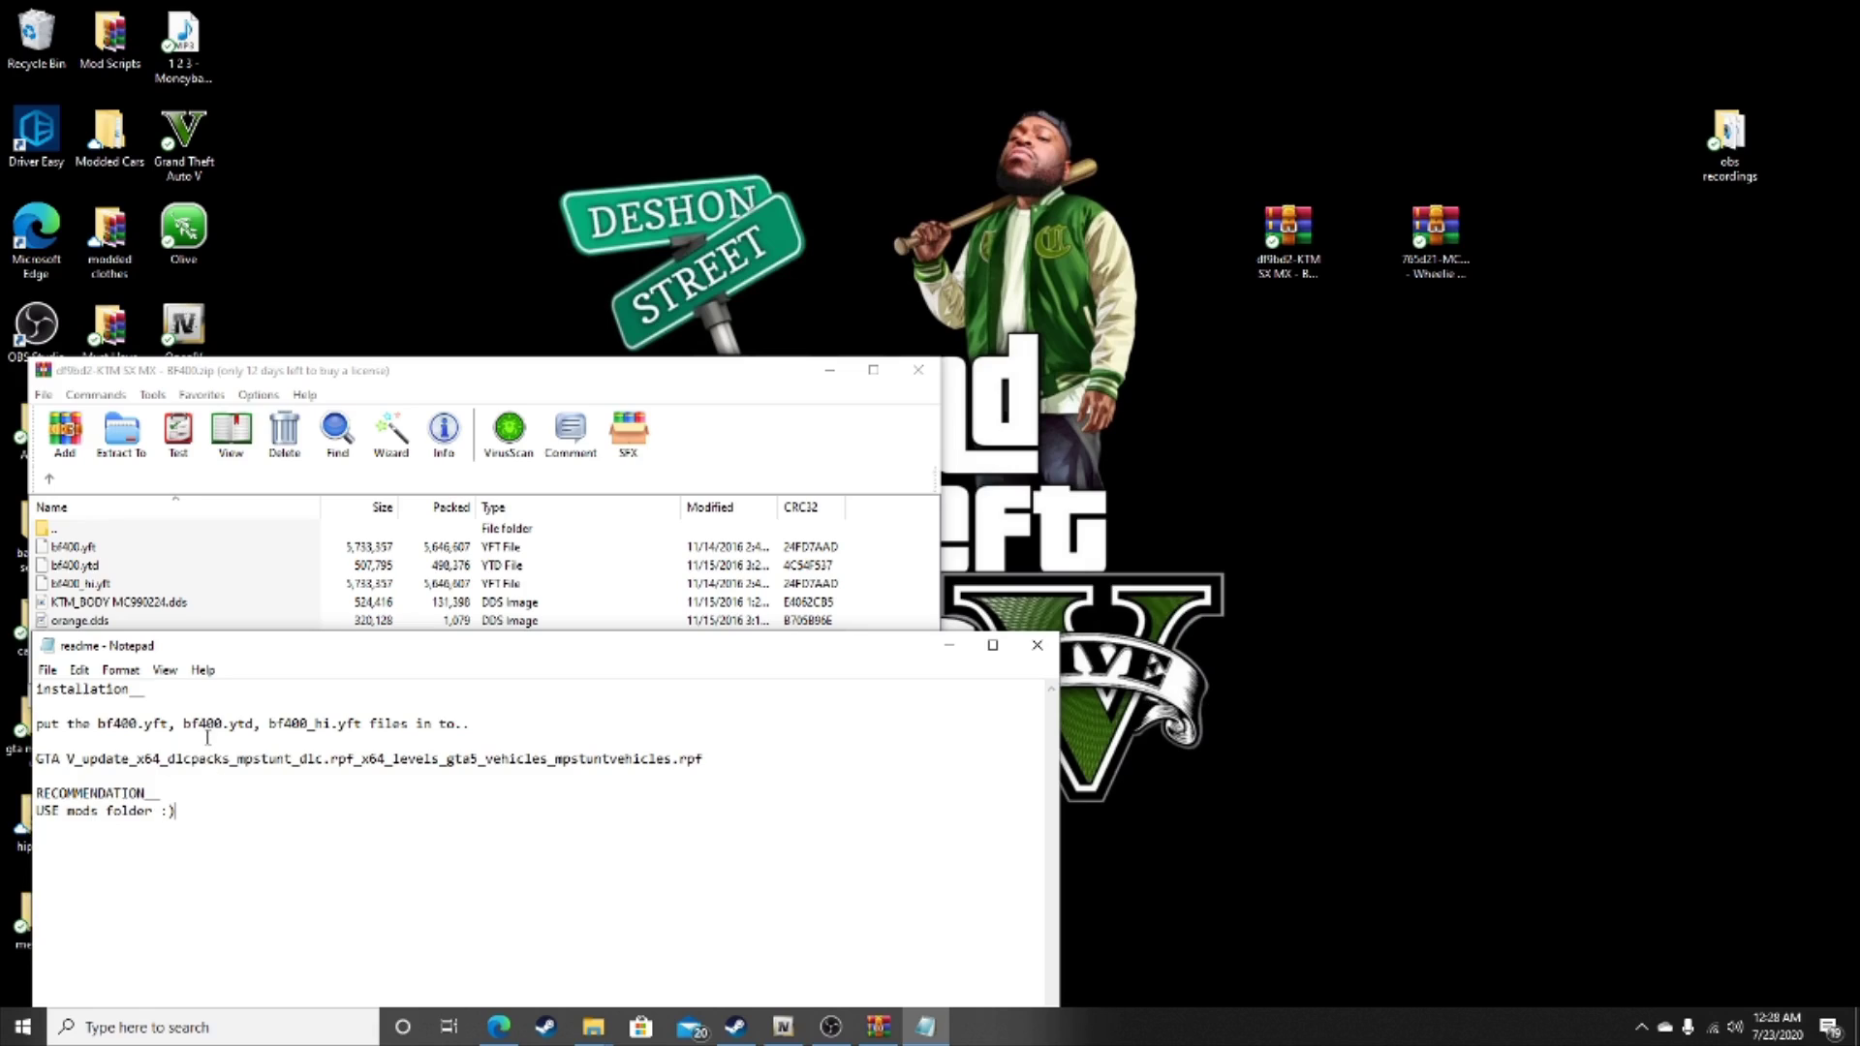
pyautogui.click(82, 764)
pyautogui.write('mods')
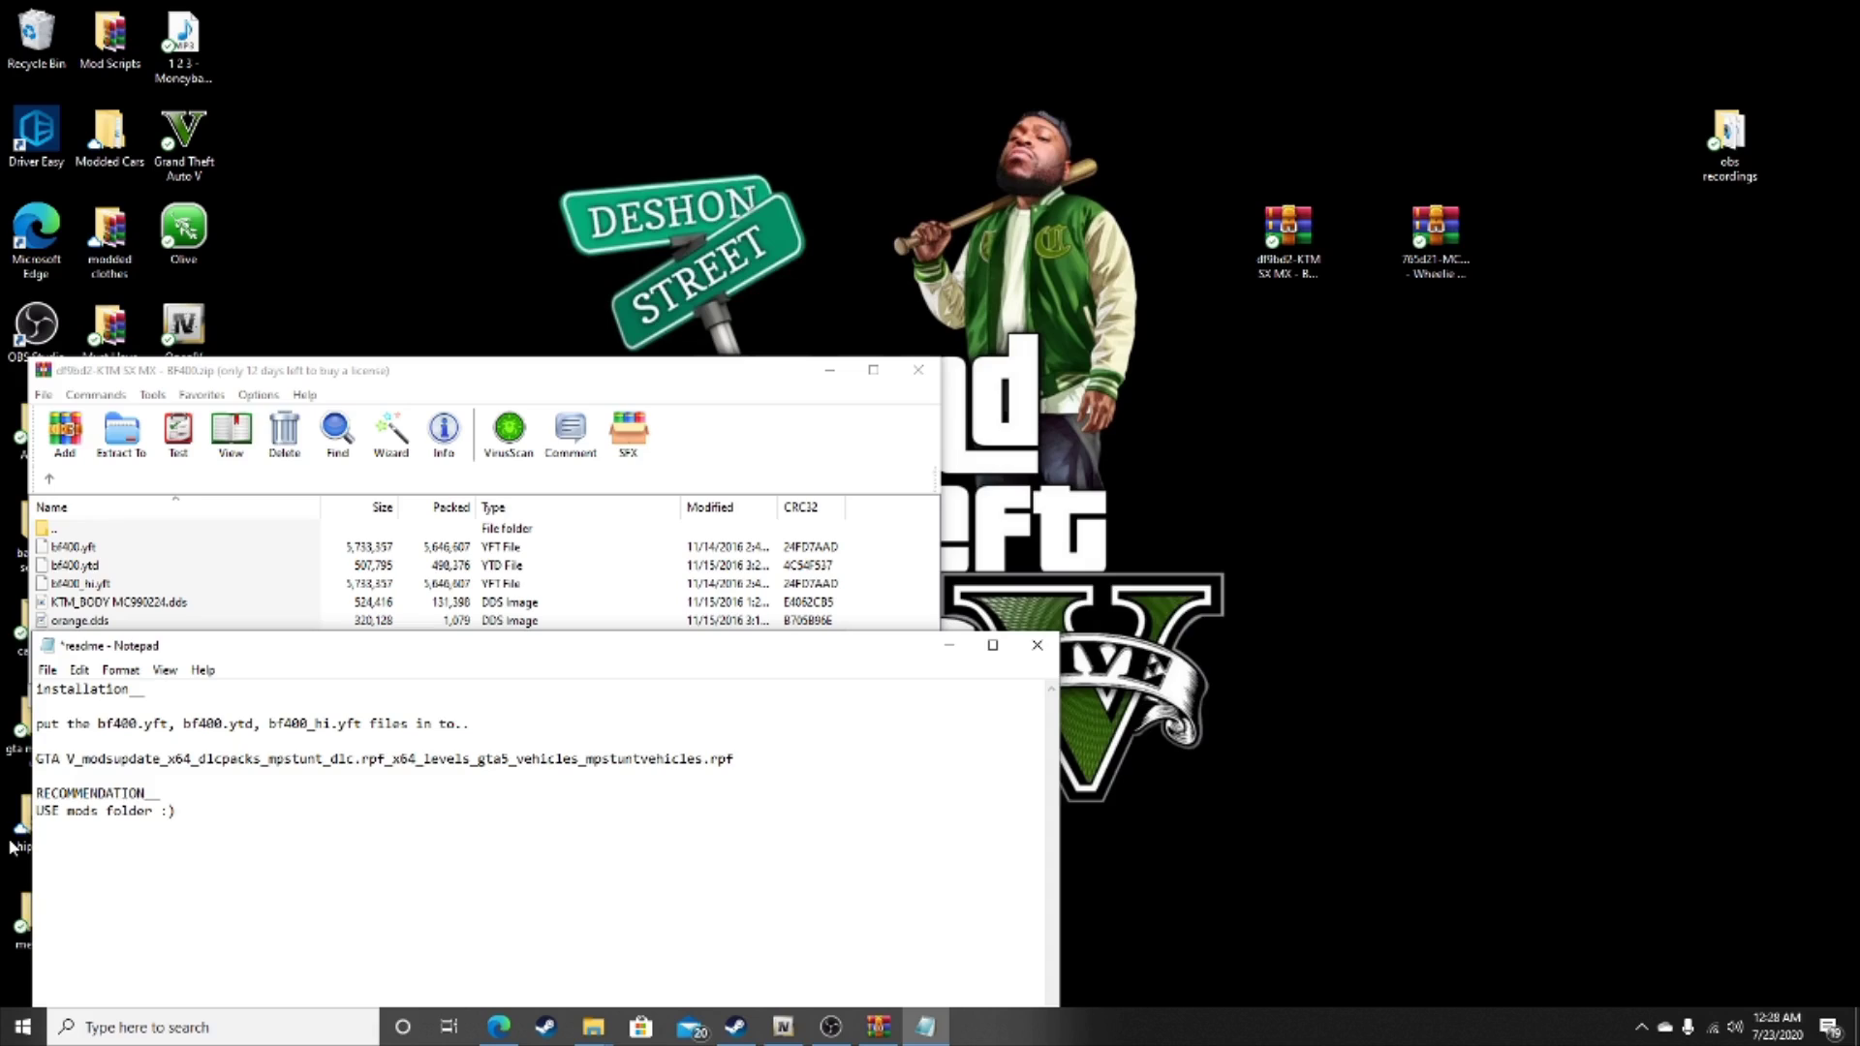
# Add an underscore between "mods" and "update" in the readme's installation path, and minimise the readme.
pyautogui.write('-')
pyautogui.press('BackSpace')
pyautogui.write('_')
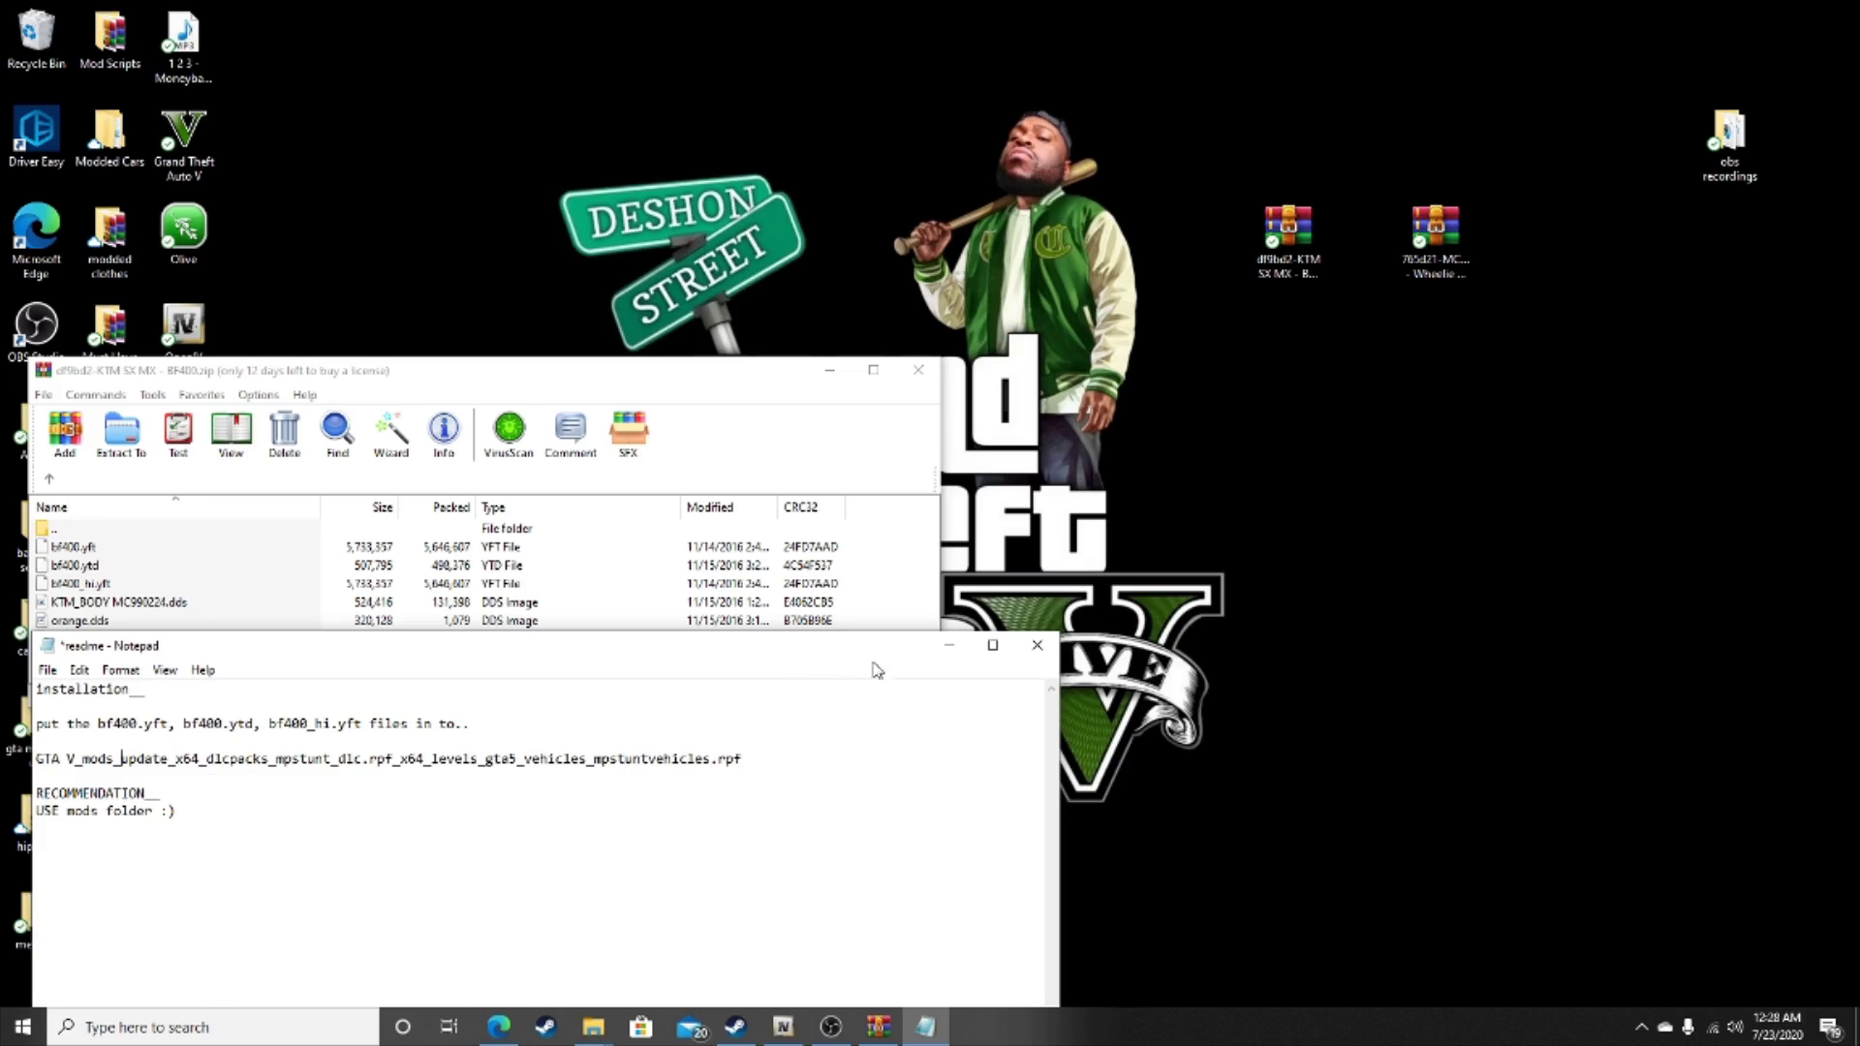
pyautogui.click(949, 645)
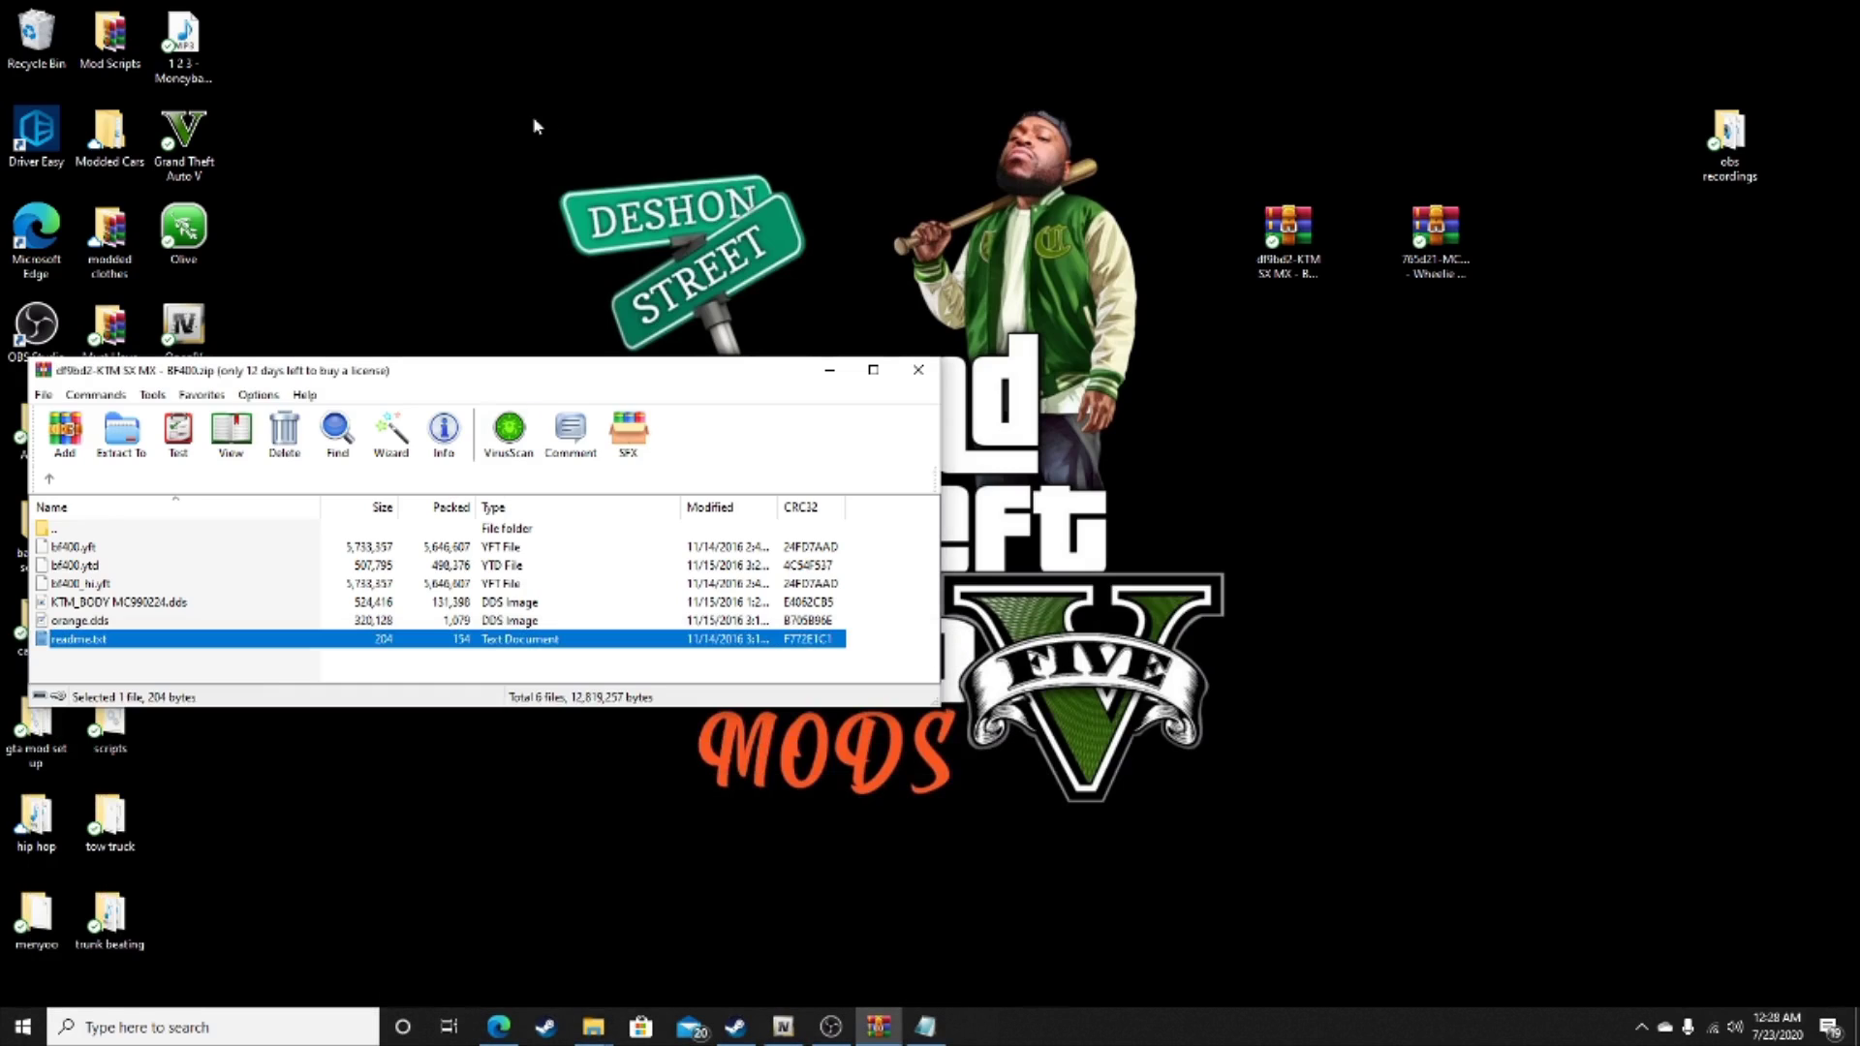
# Bring up OpenIV, arrange its window beside the KTM SX MX - BF400 archive, and reopen the readme.
pyautogui.click(797, 1035)
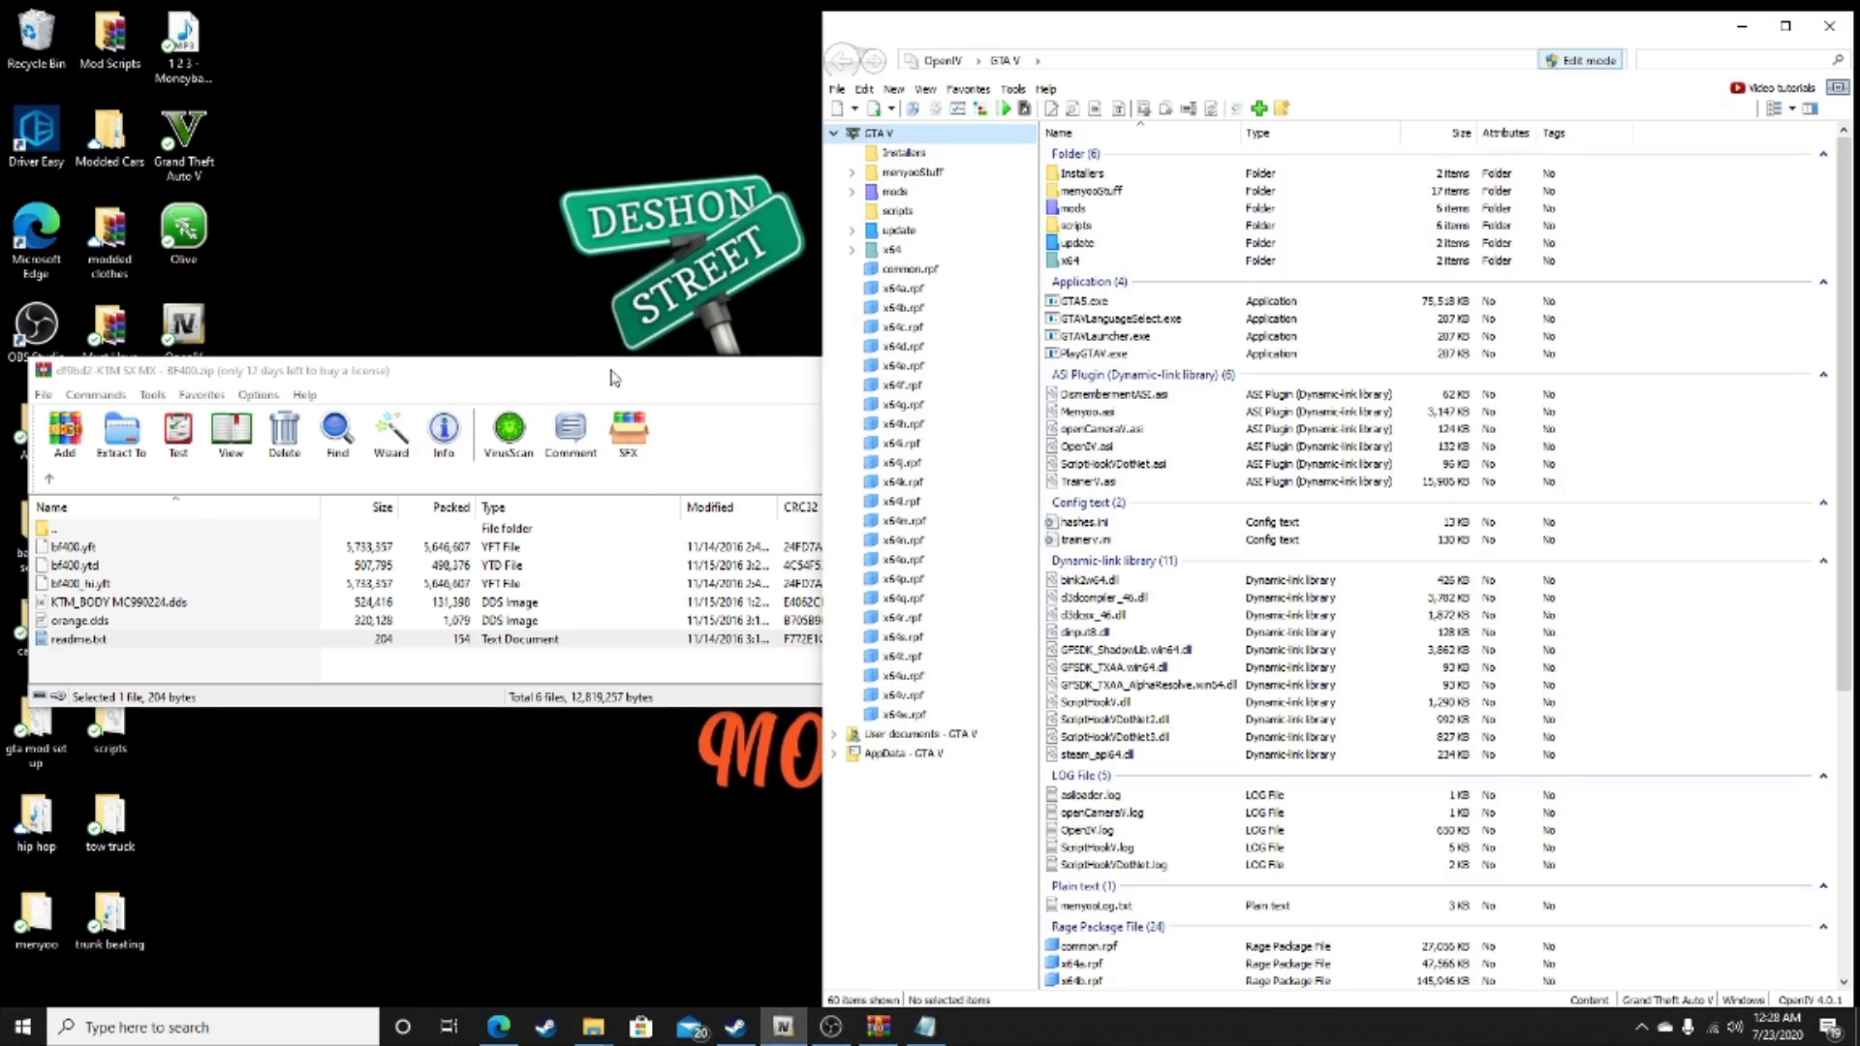
pyautogui.click(610, 383)
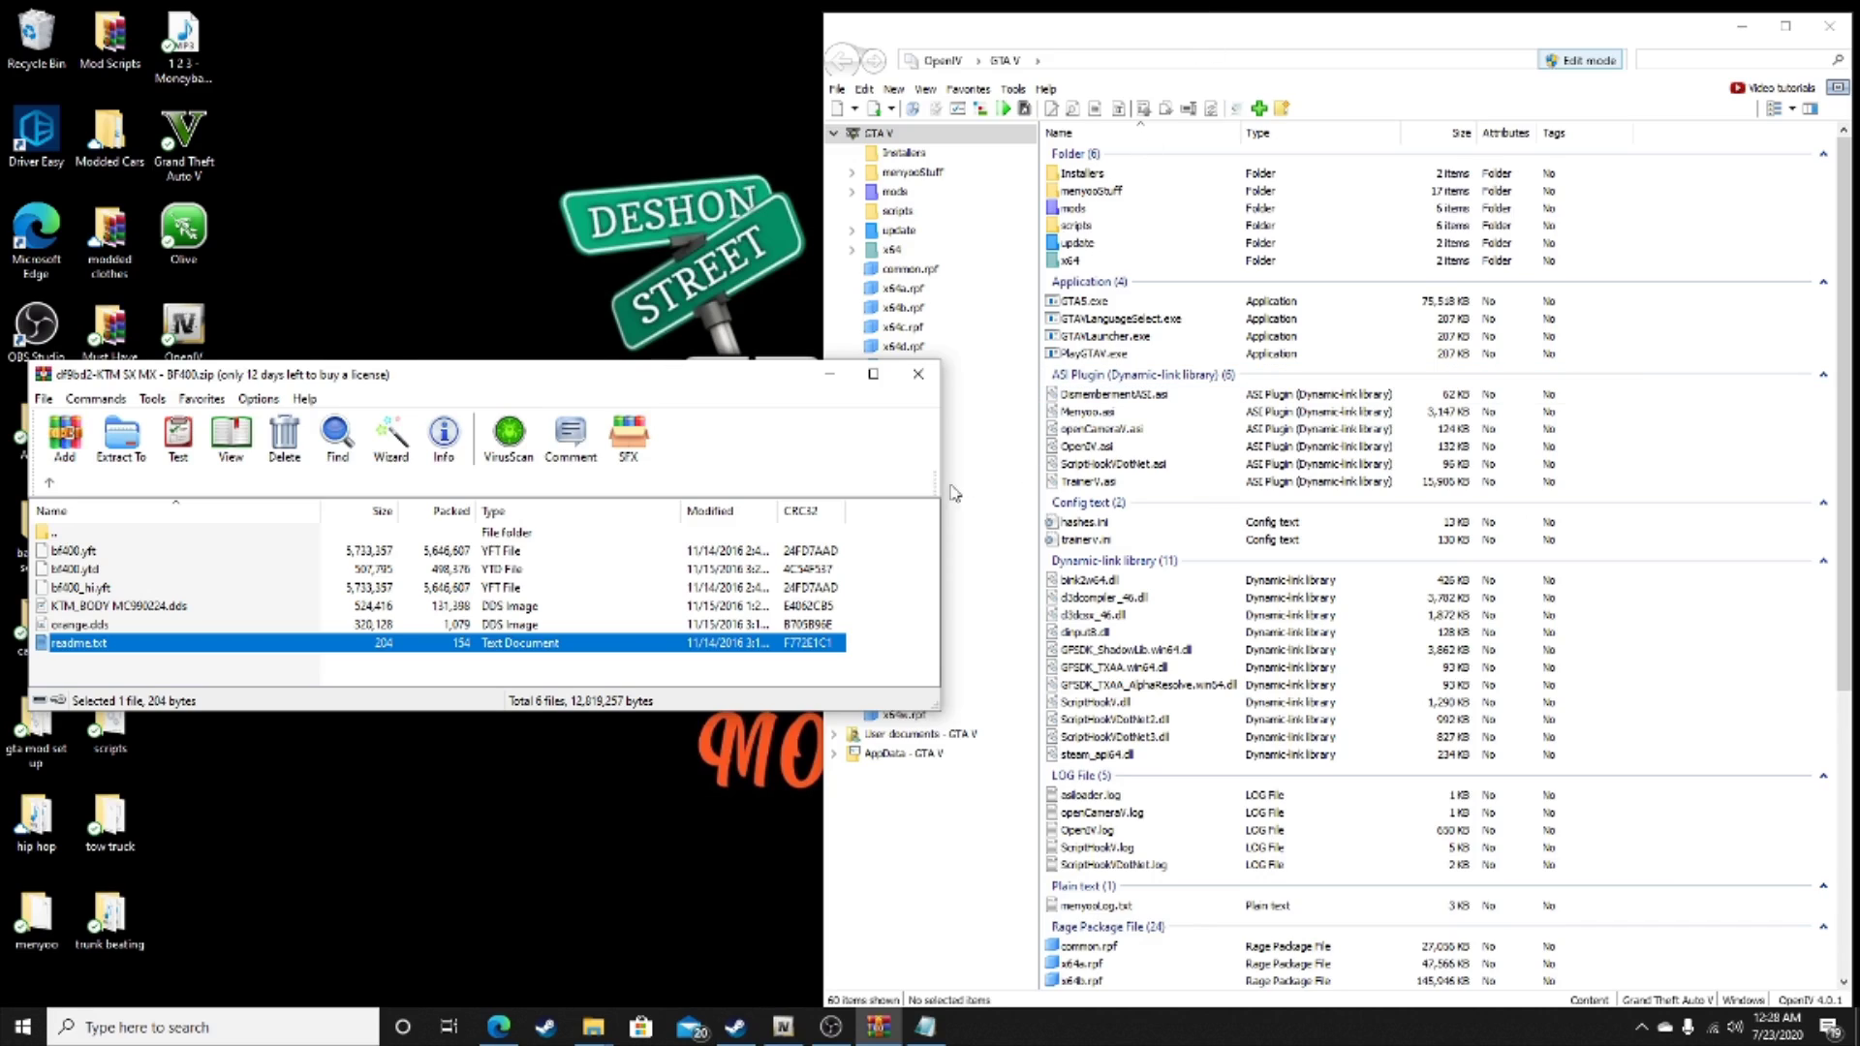
pyautogui.moveTo(940, 461); pyautogui.dragTo(677, 459)
pyautogui.moveTo(1629, 34); pyautogui.dragTo(1354, 74)
pyautogui.moveTo(1580, 359); pyautogui.dragTo(1366, 377)
pyautogui.moveTo(972, 62); pyautogui.dragTo(1441, 53)
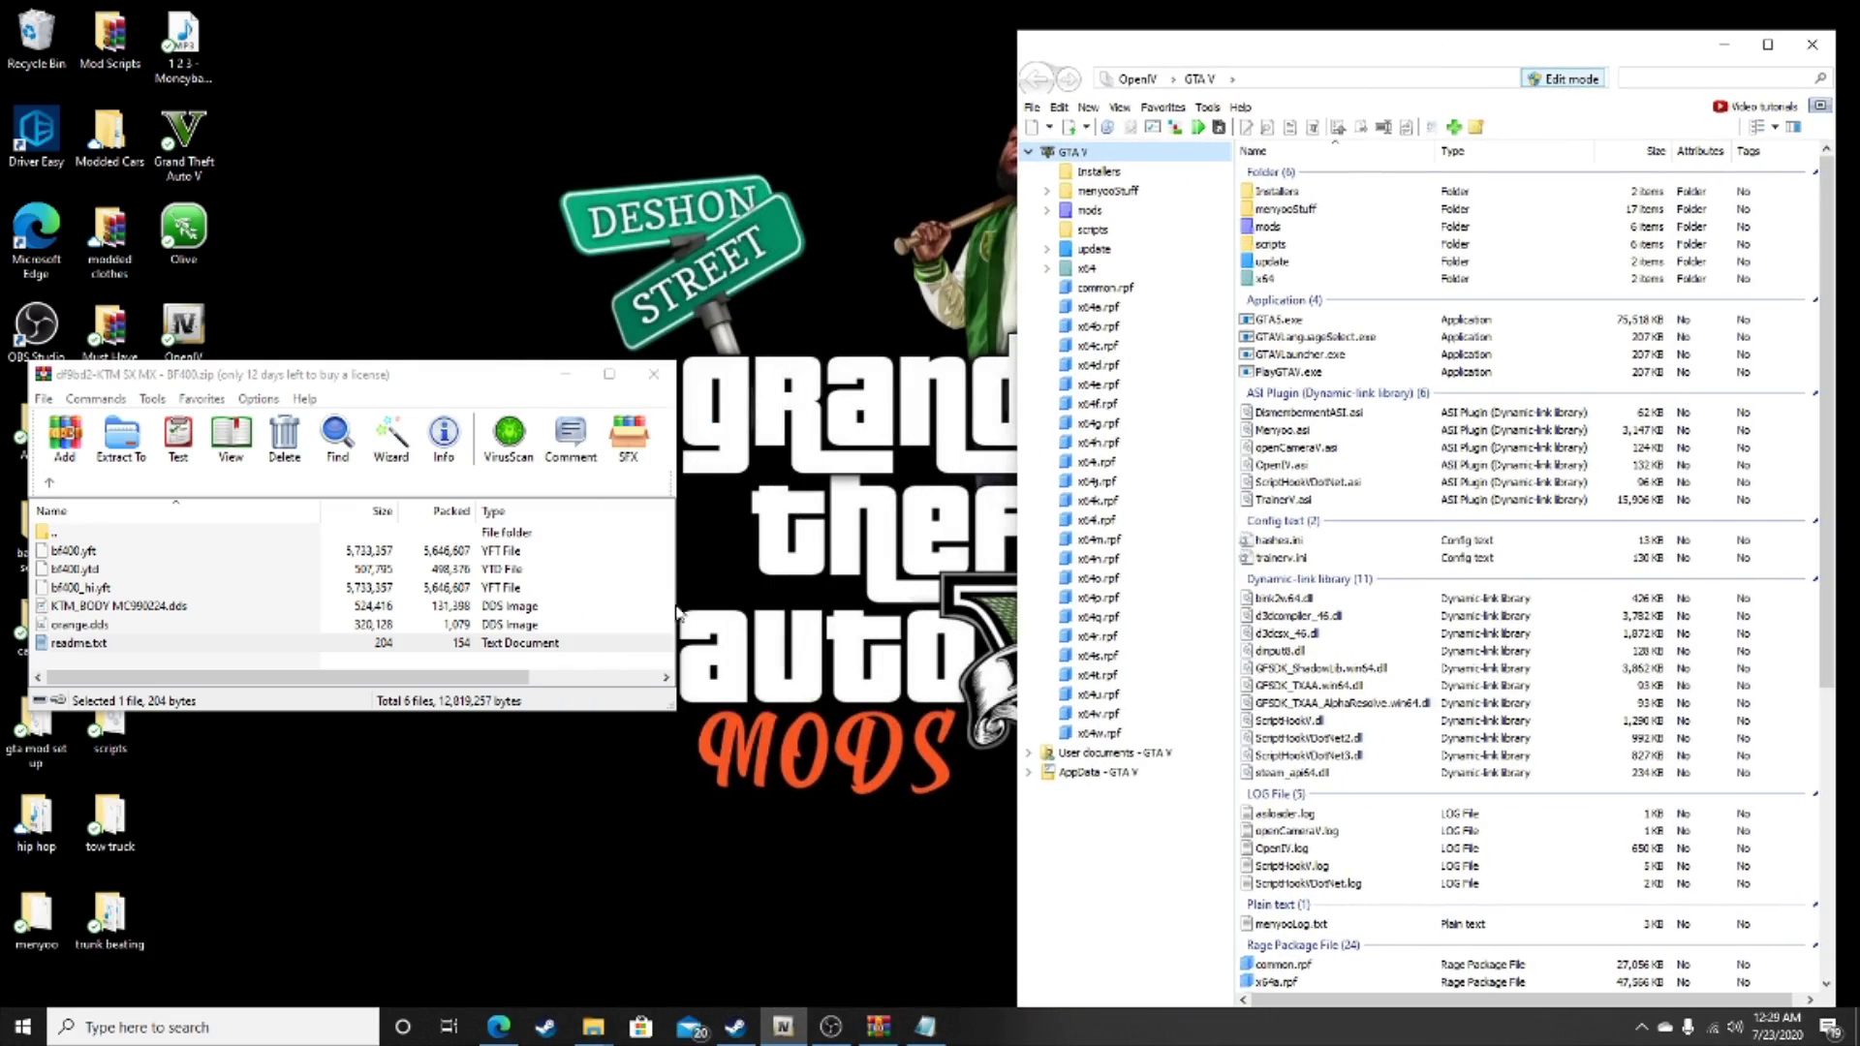
pyautogui.moveTo(676, 631); pyautogui.dragTo(991, 620)
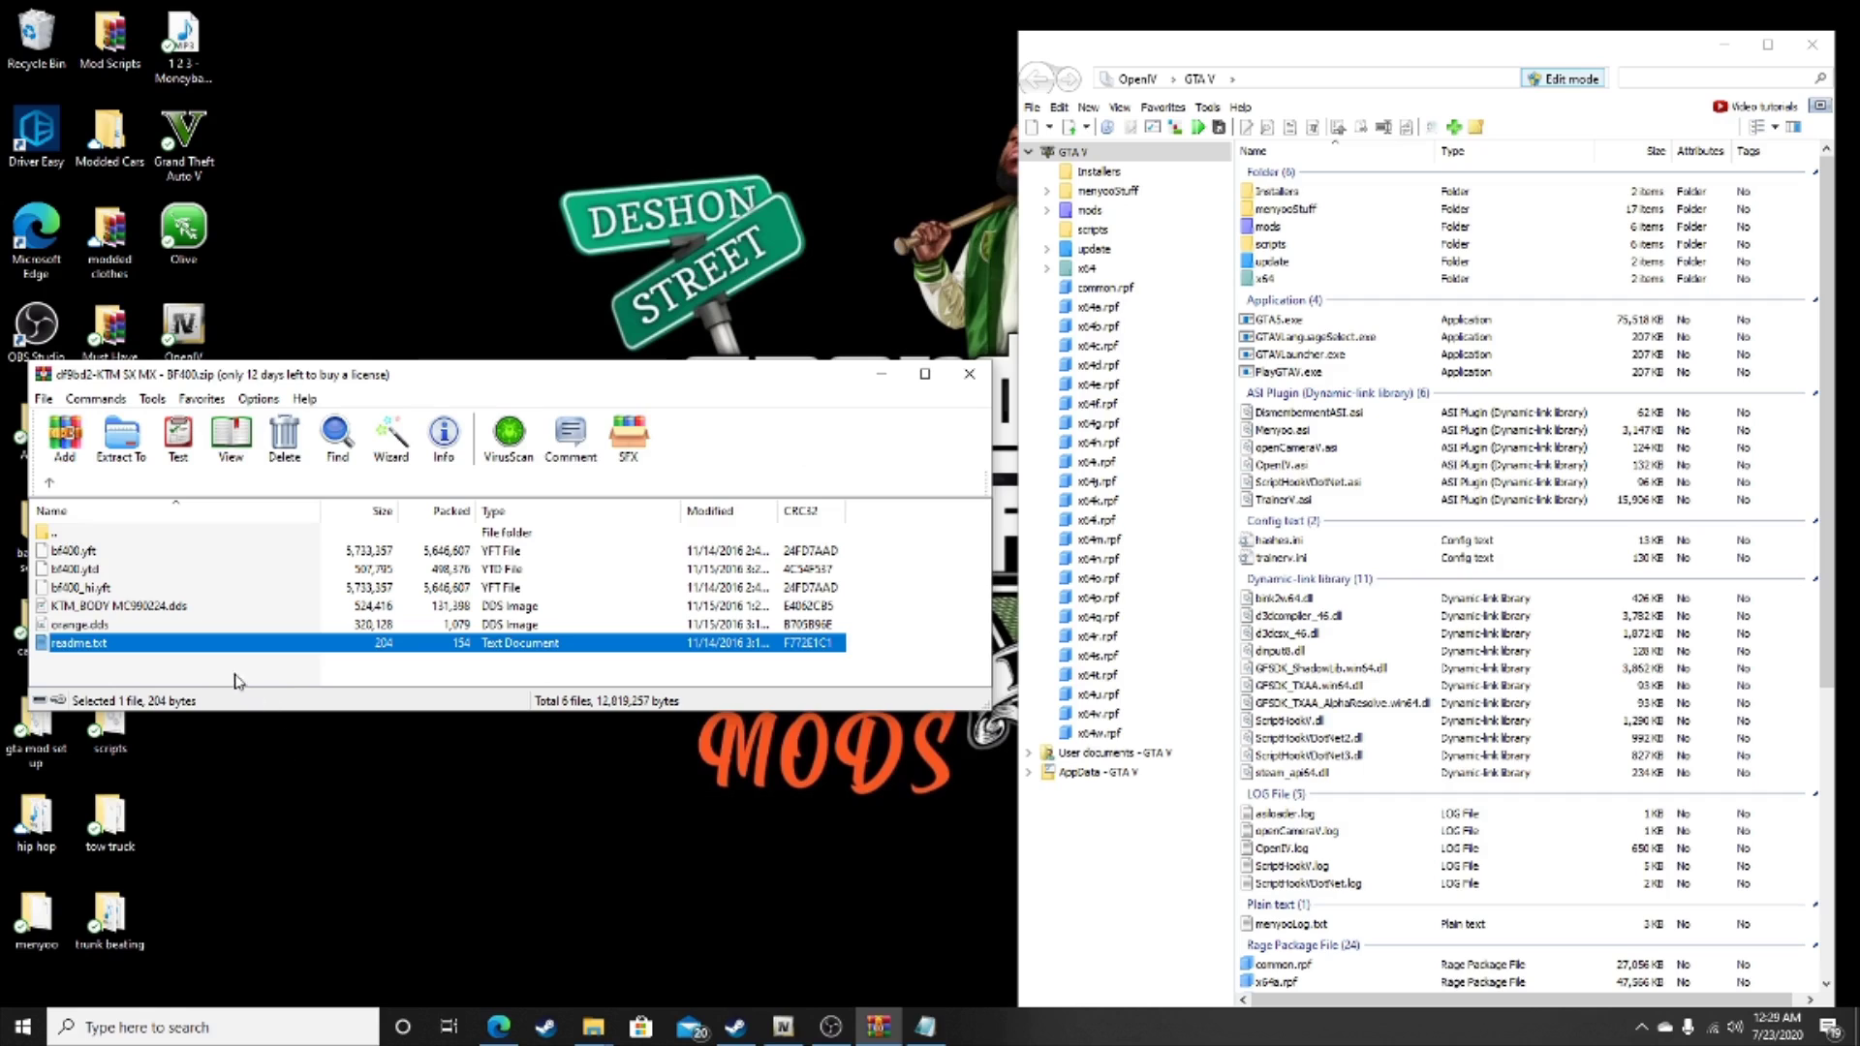
pyautogui.doubleClick(220, 645)
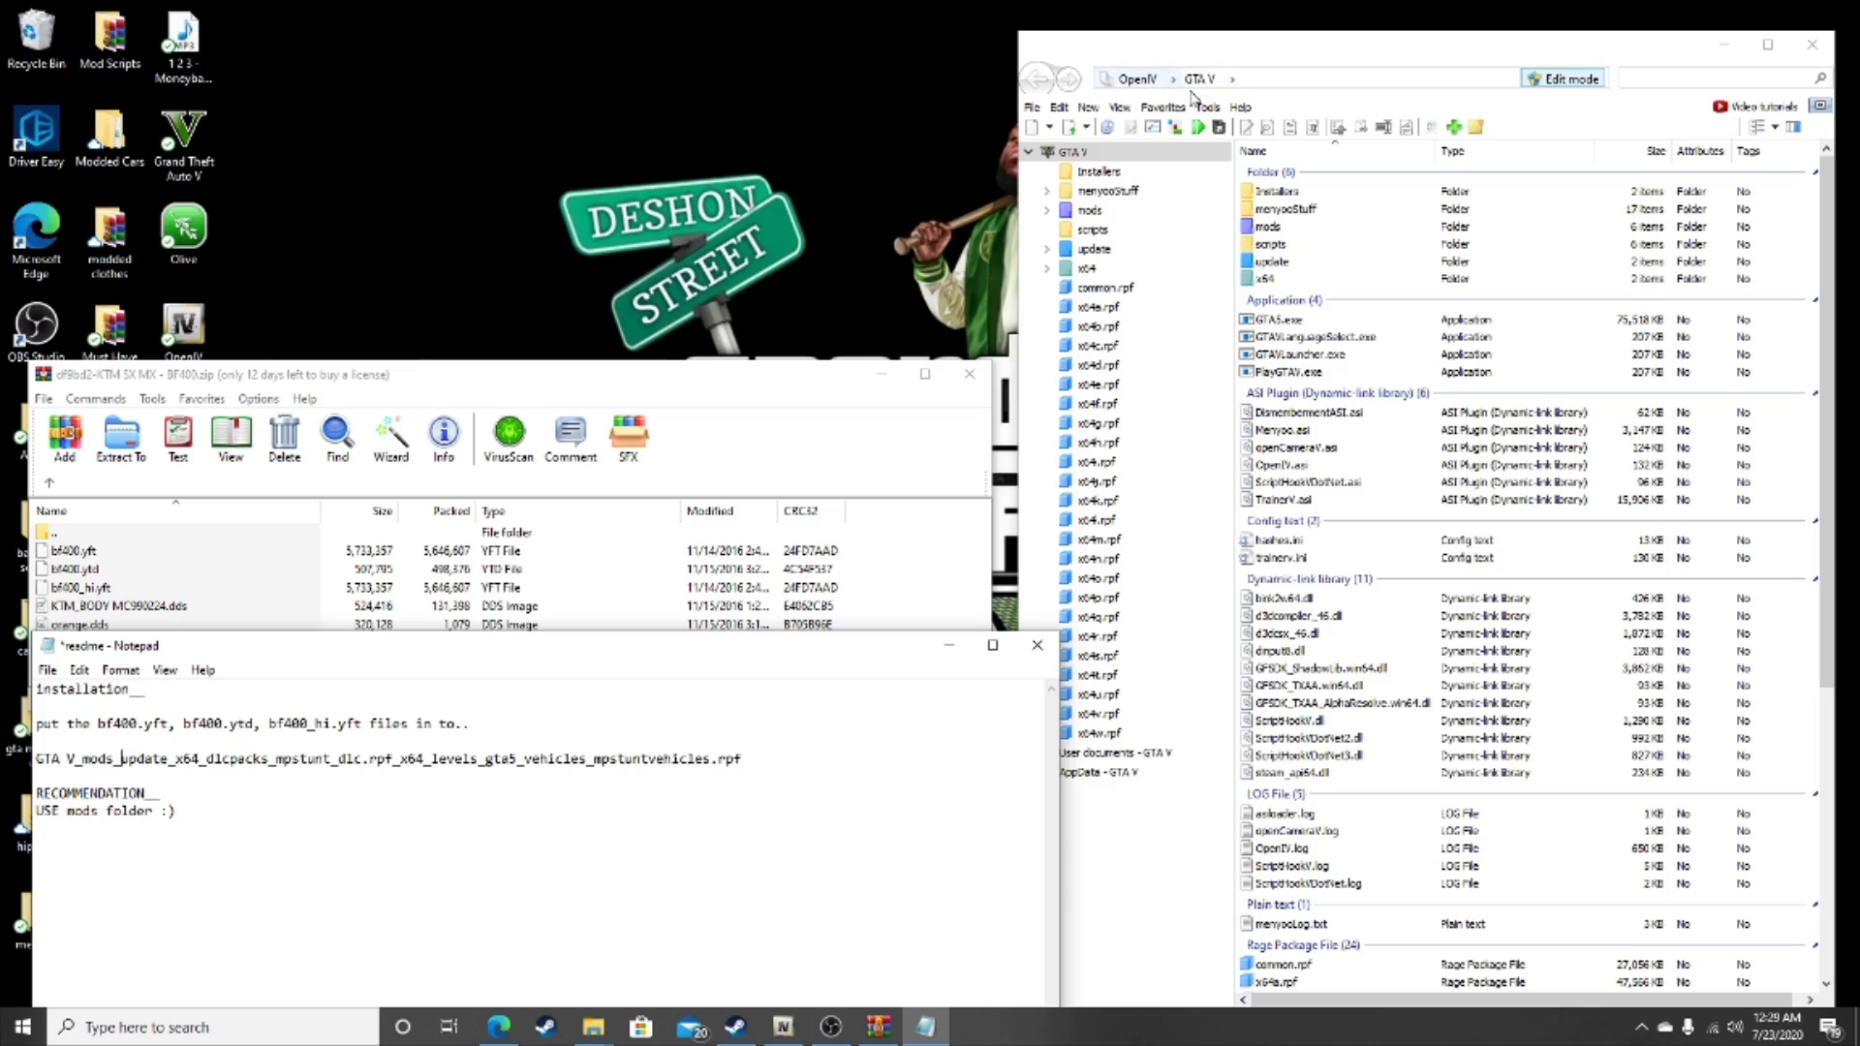
# Switch OpenIV's Edit mode off and back on, accepting the editing mode warning.
pyautogui.click(1564, 82)
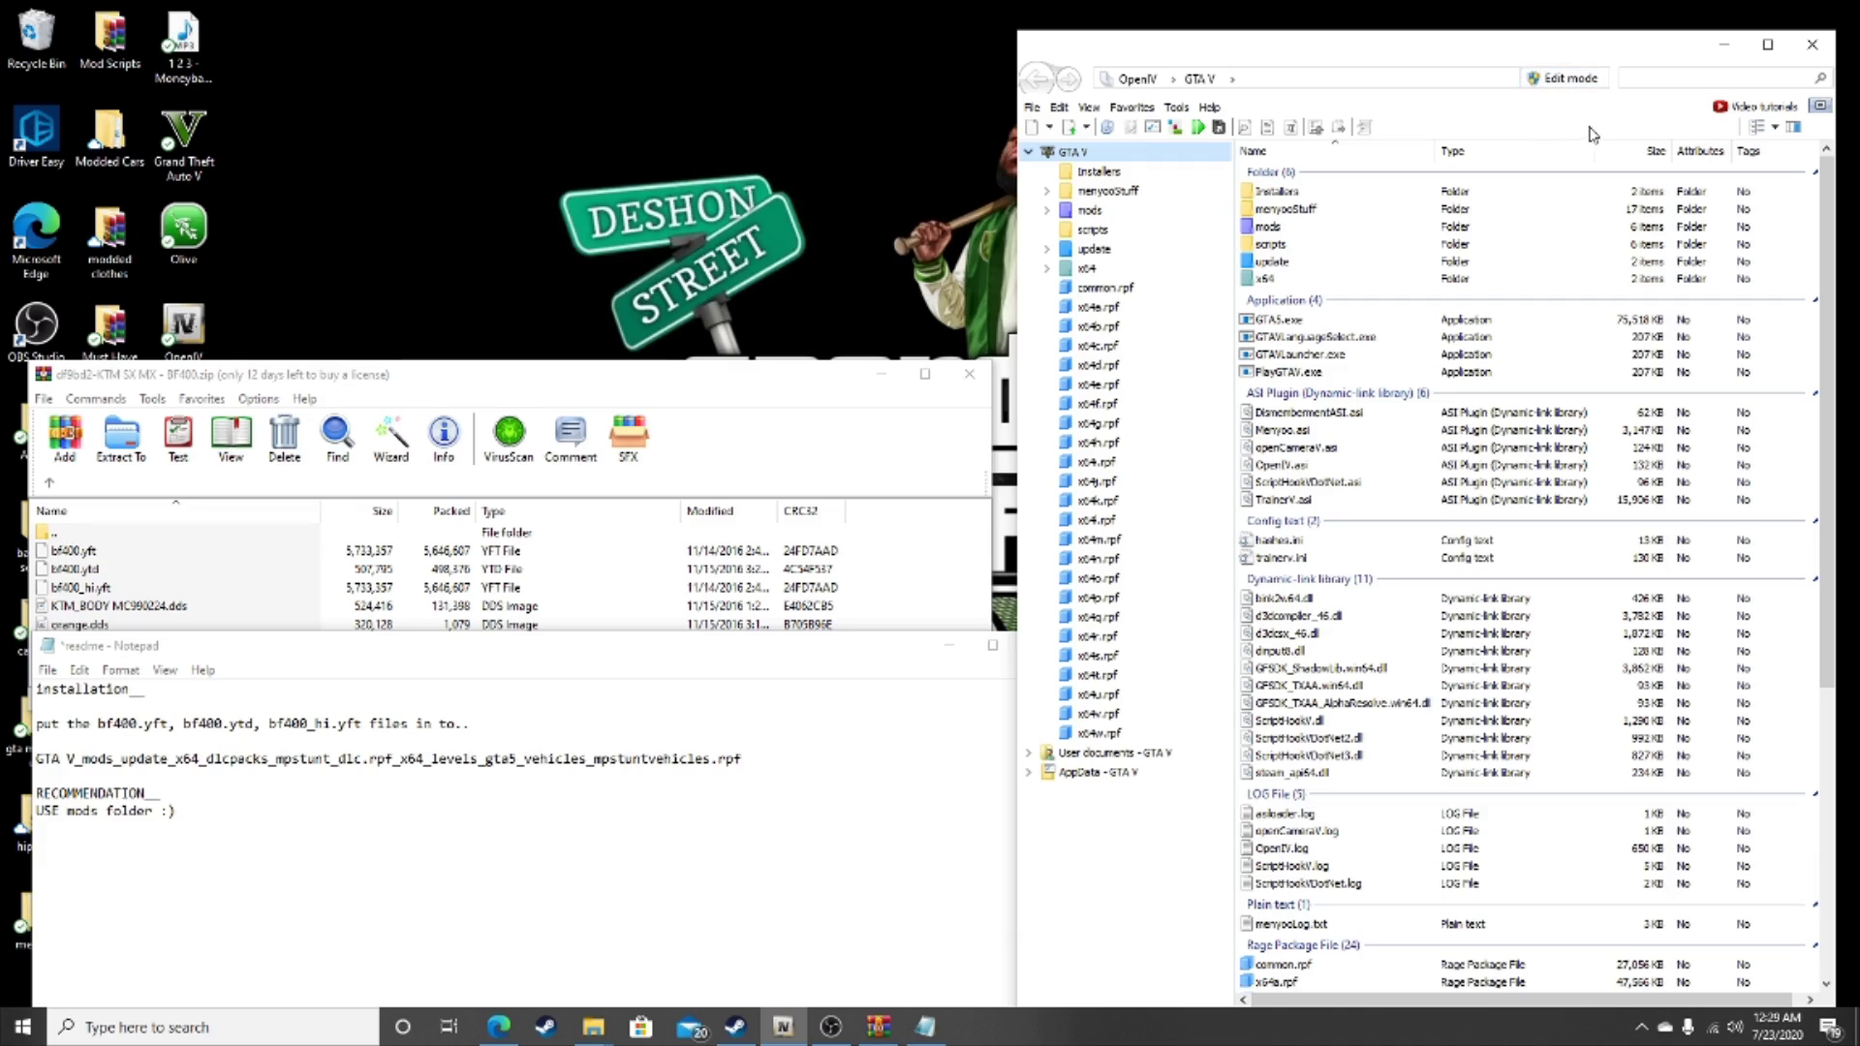
pyautogui.click(1564, 78)
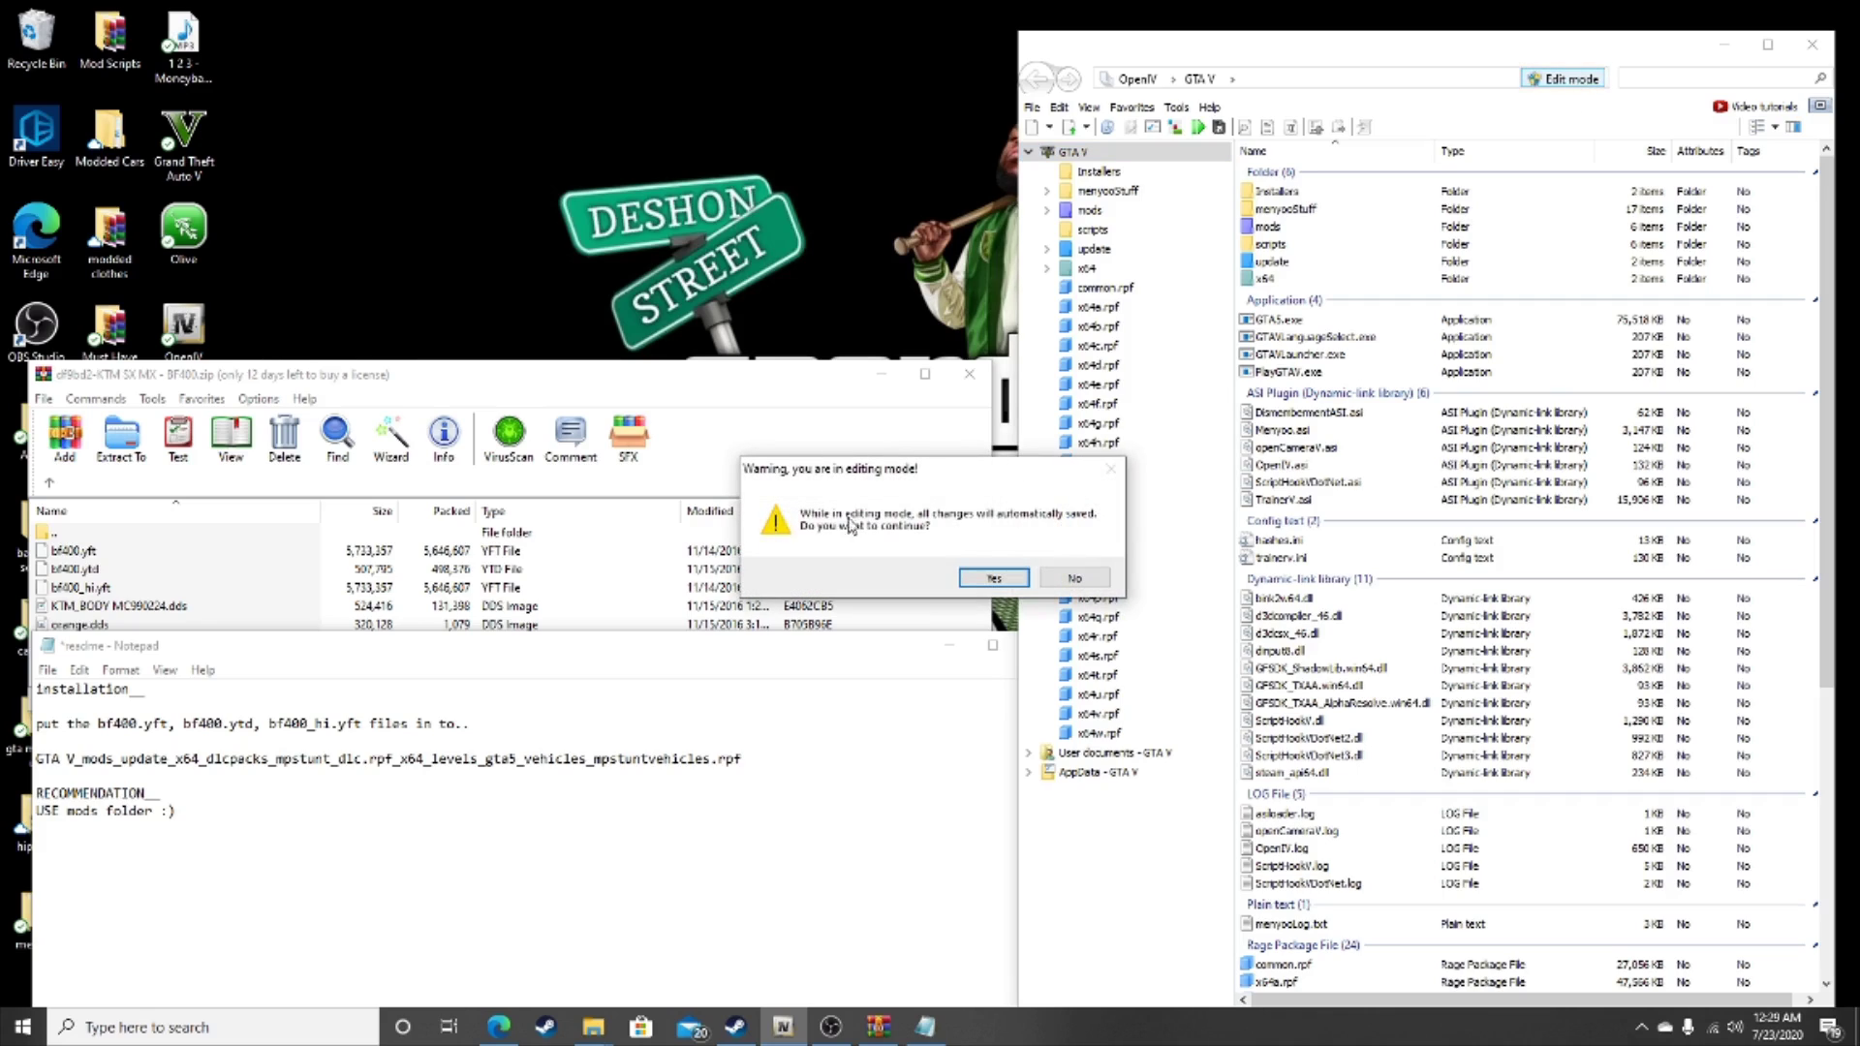
pyautogui.click(993, 579)
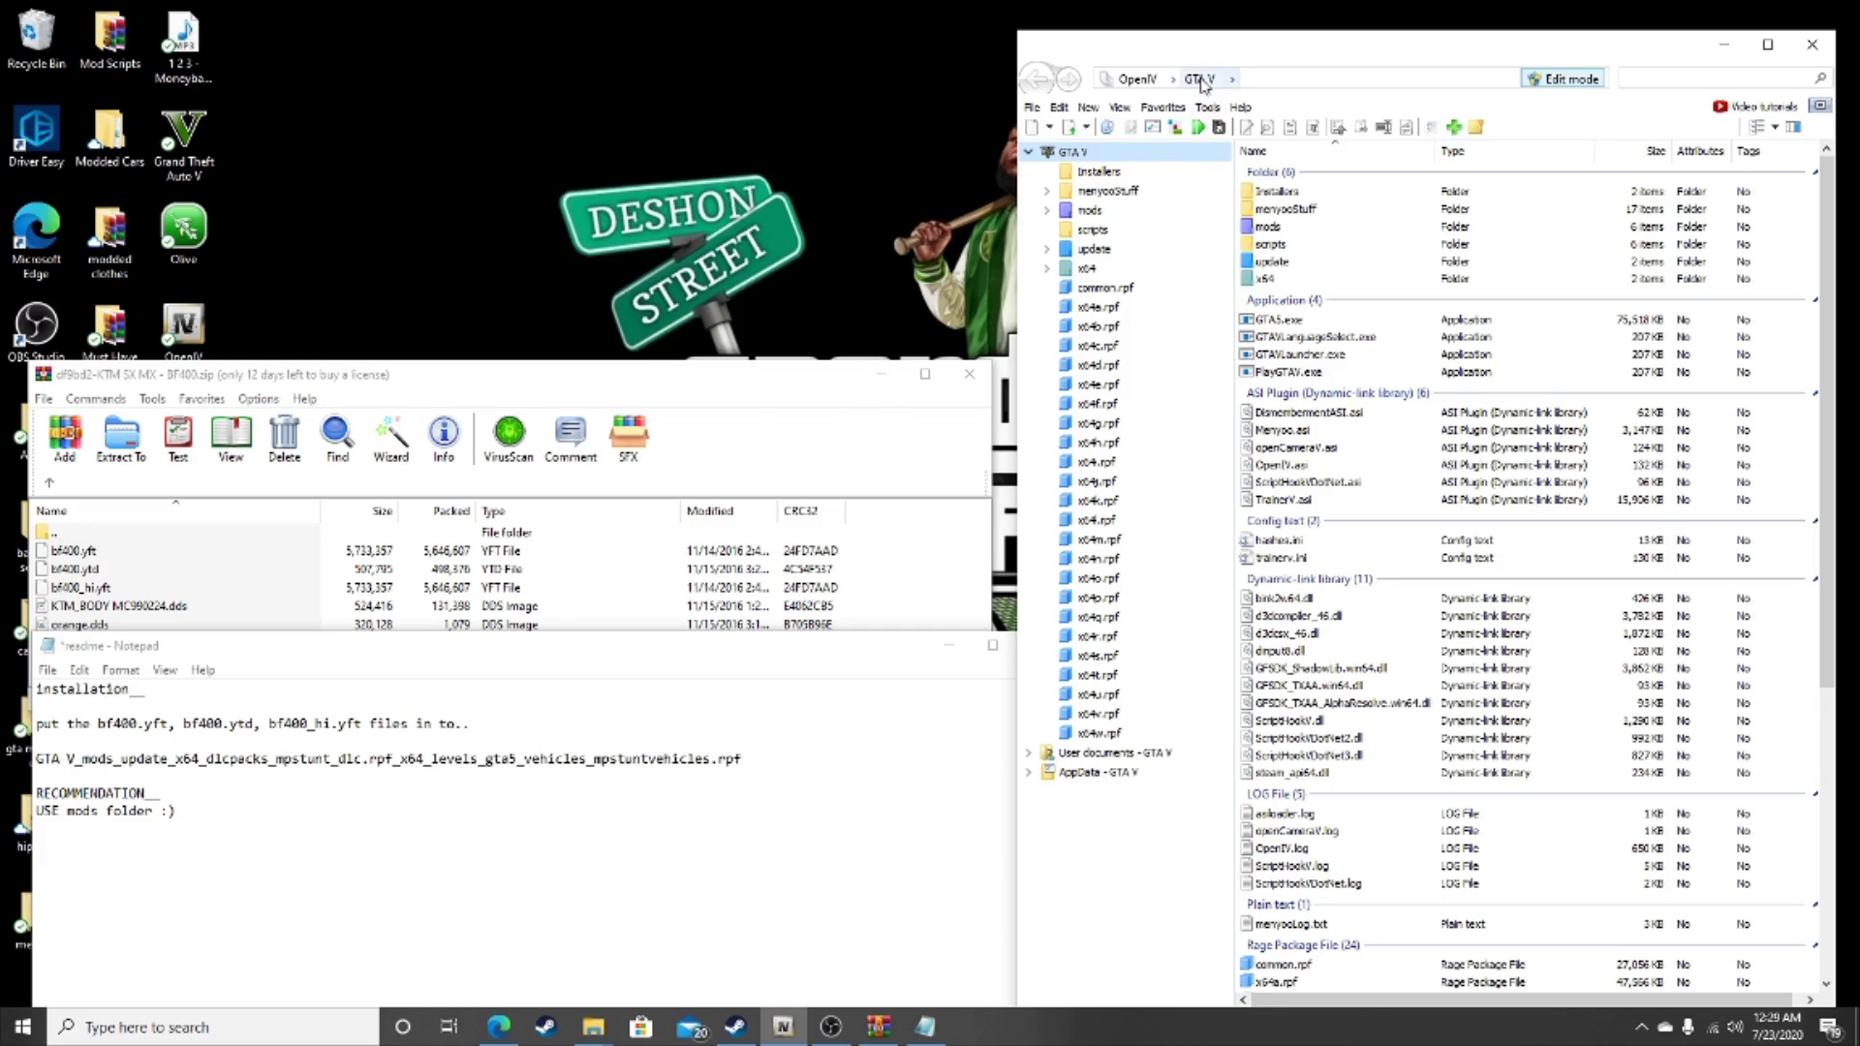
# Browse in OpenIV to the mods > update > x64 > dlcpacks > mpstunt folder.
pyautogui.doubleClick(1269, 226)
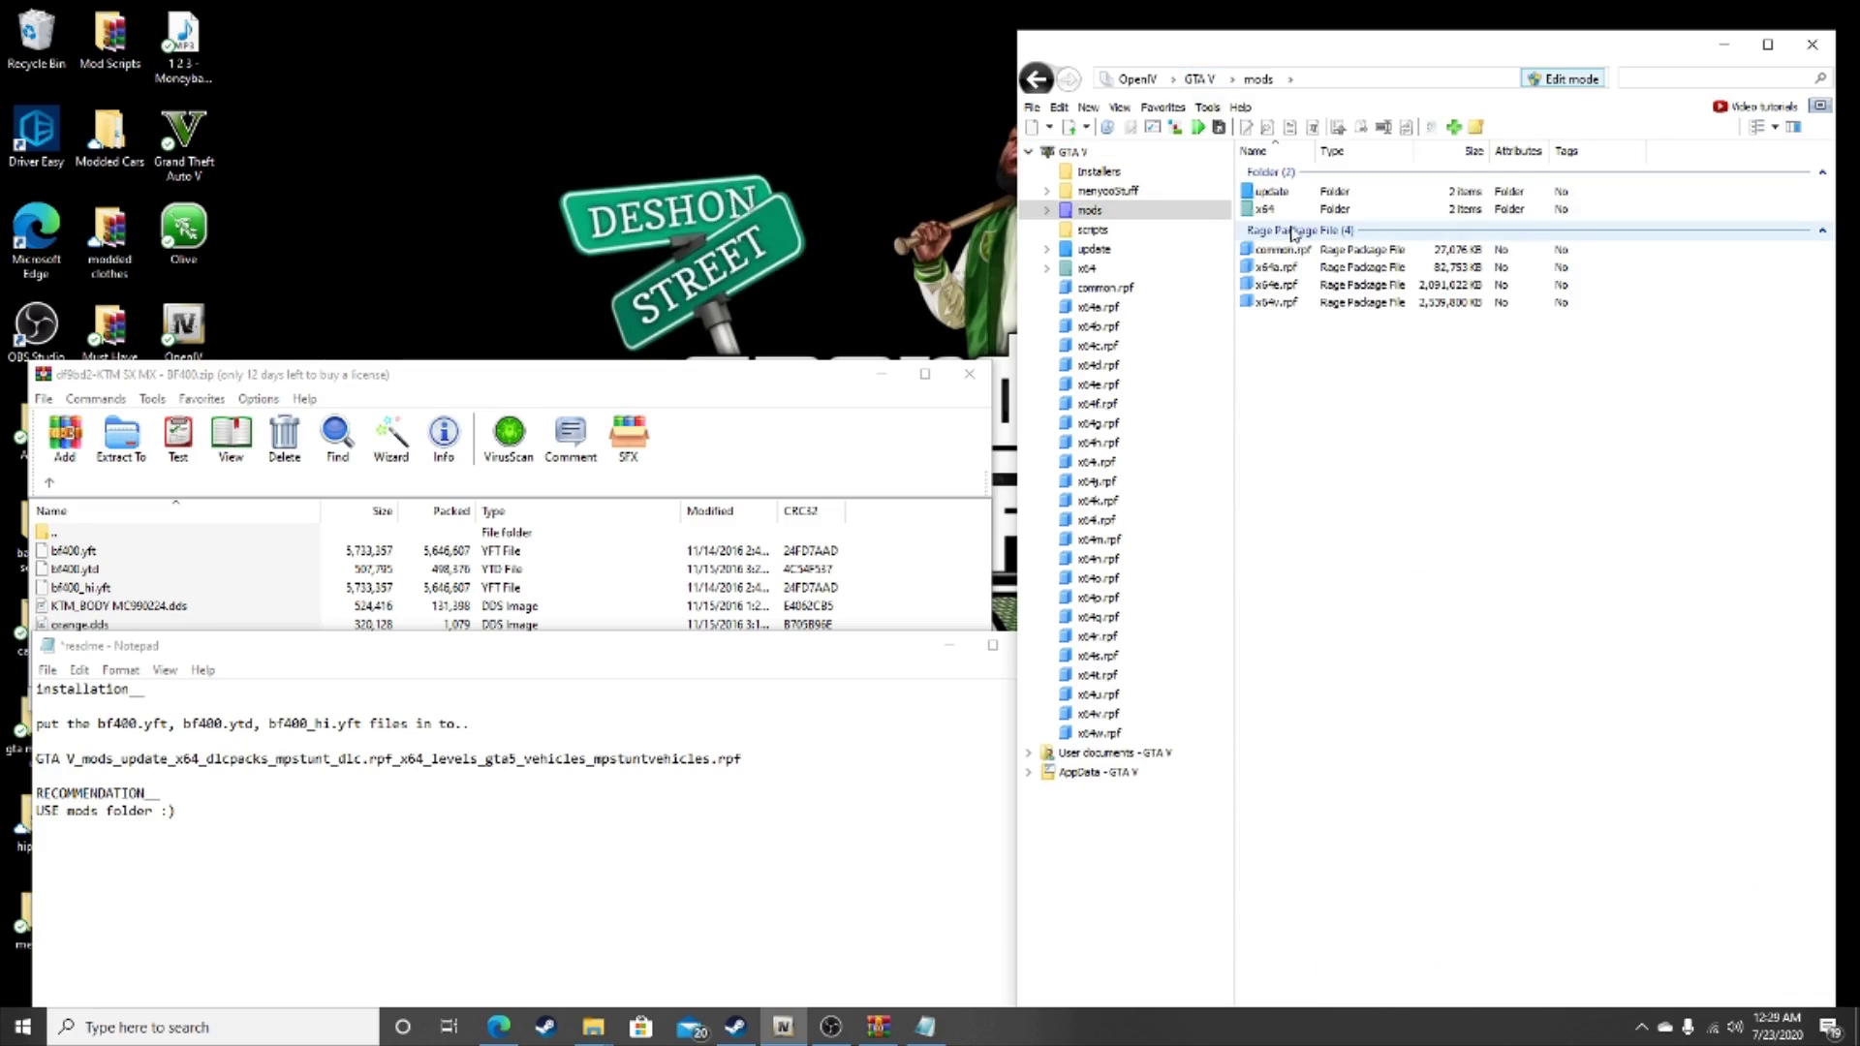
pyautogui.doubleClick(1298, 194)
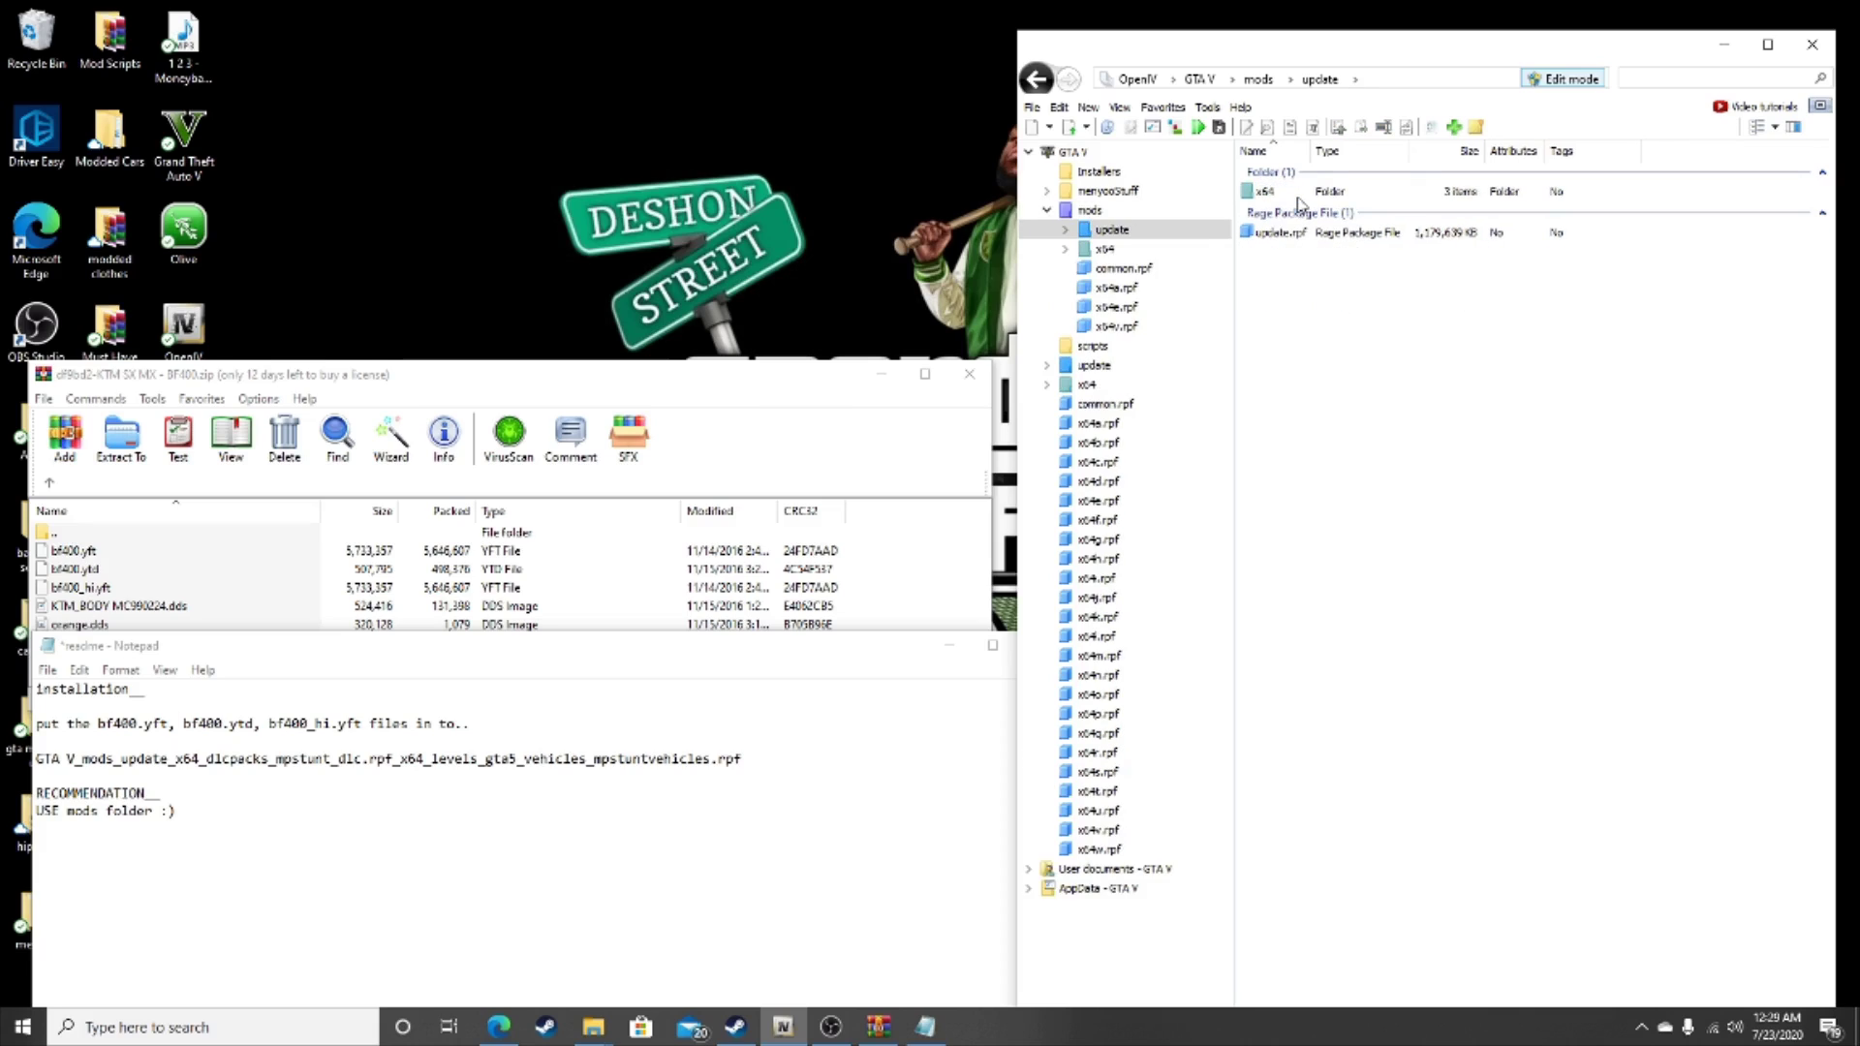
pyautogui.doubleClick(1302, 193)
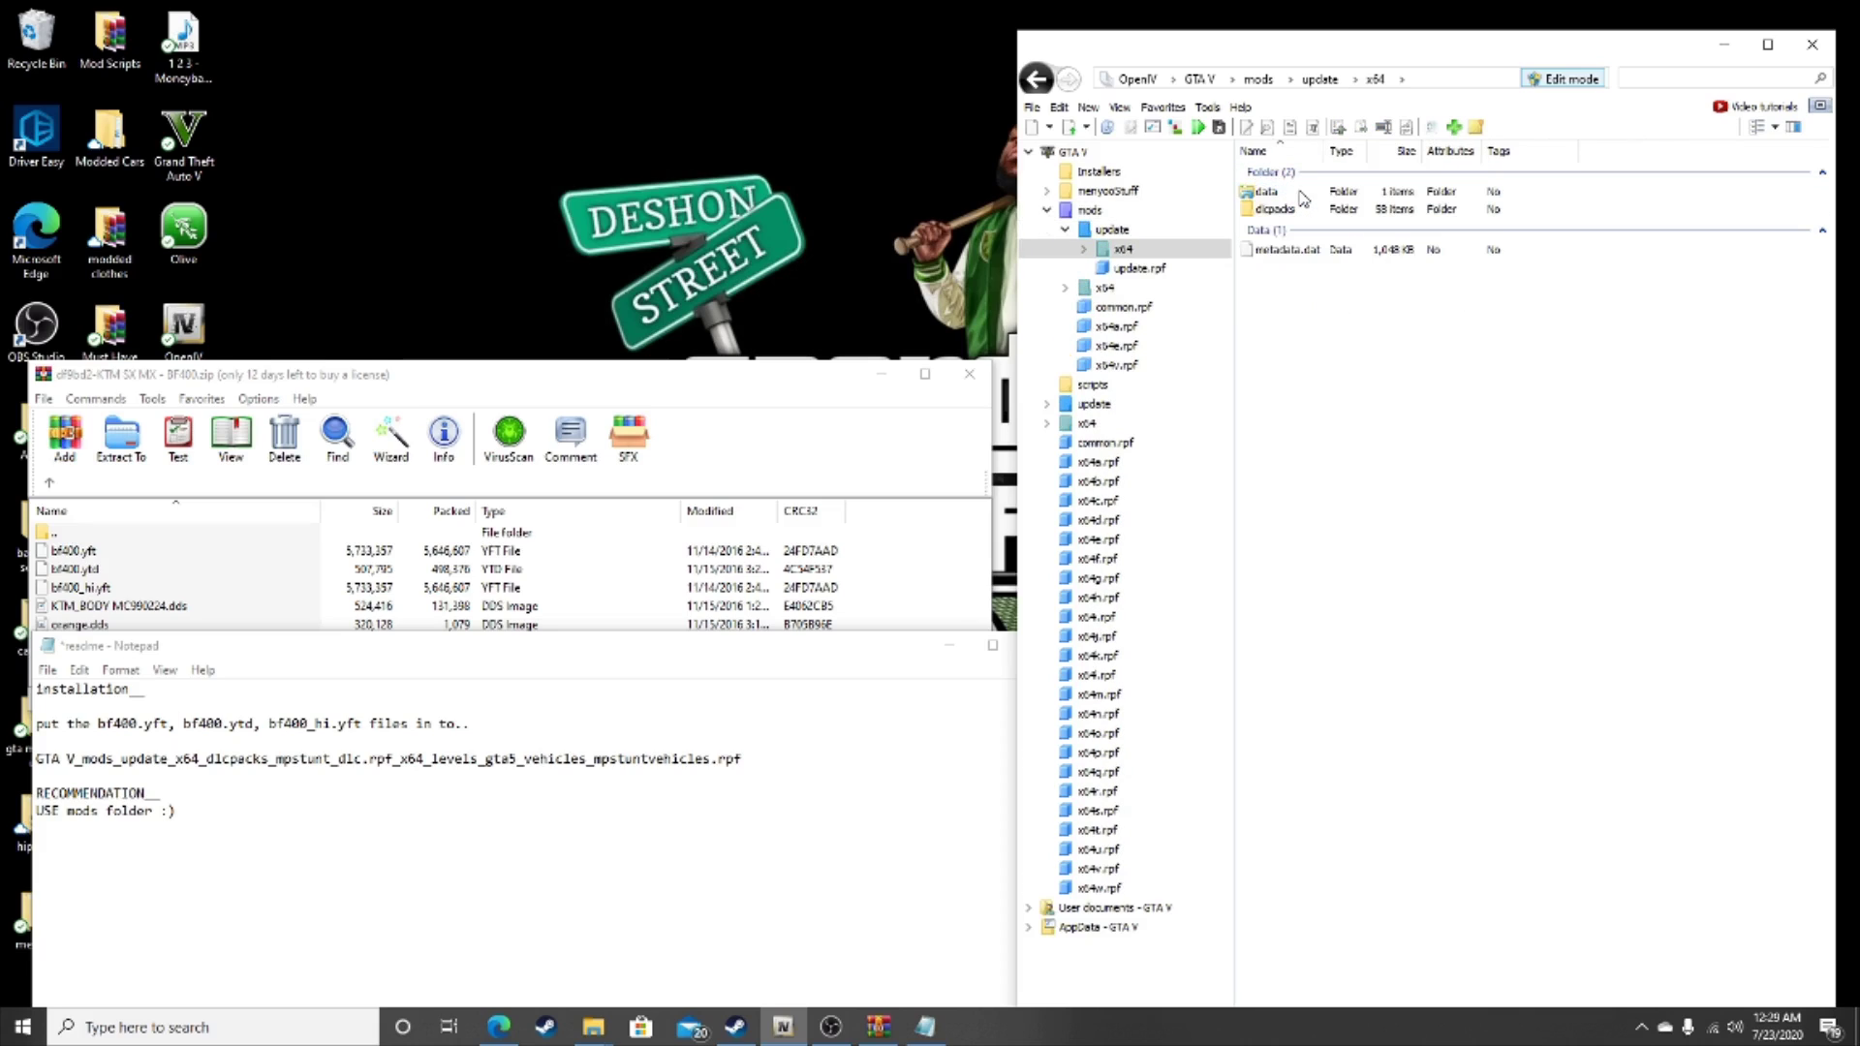
pyautogui.doubleClick(1306, 211)
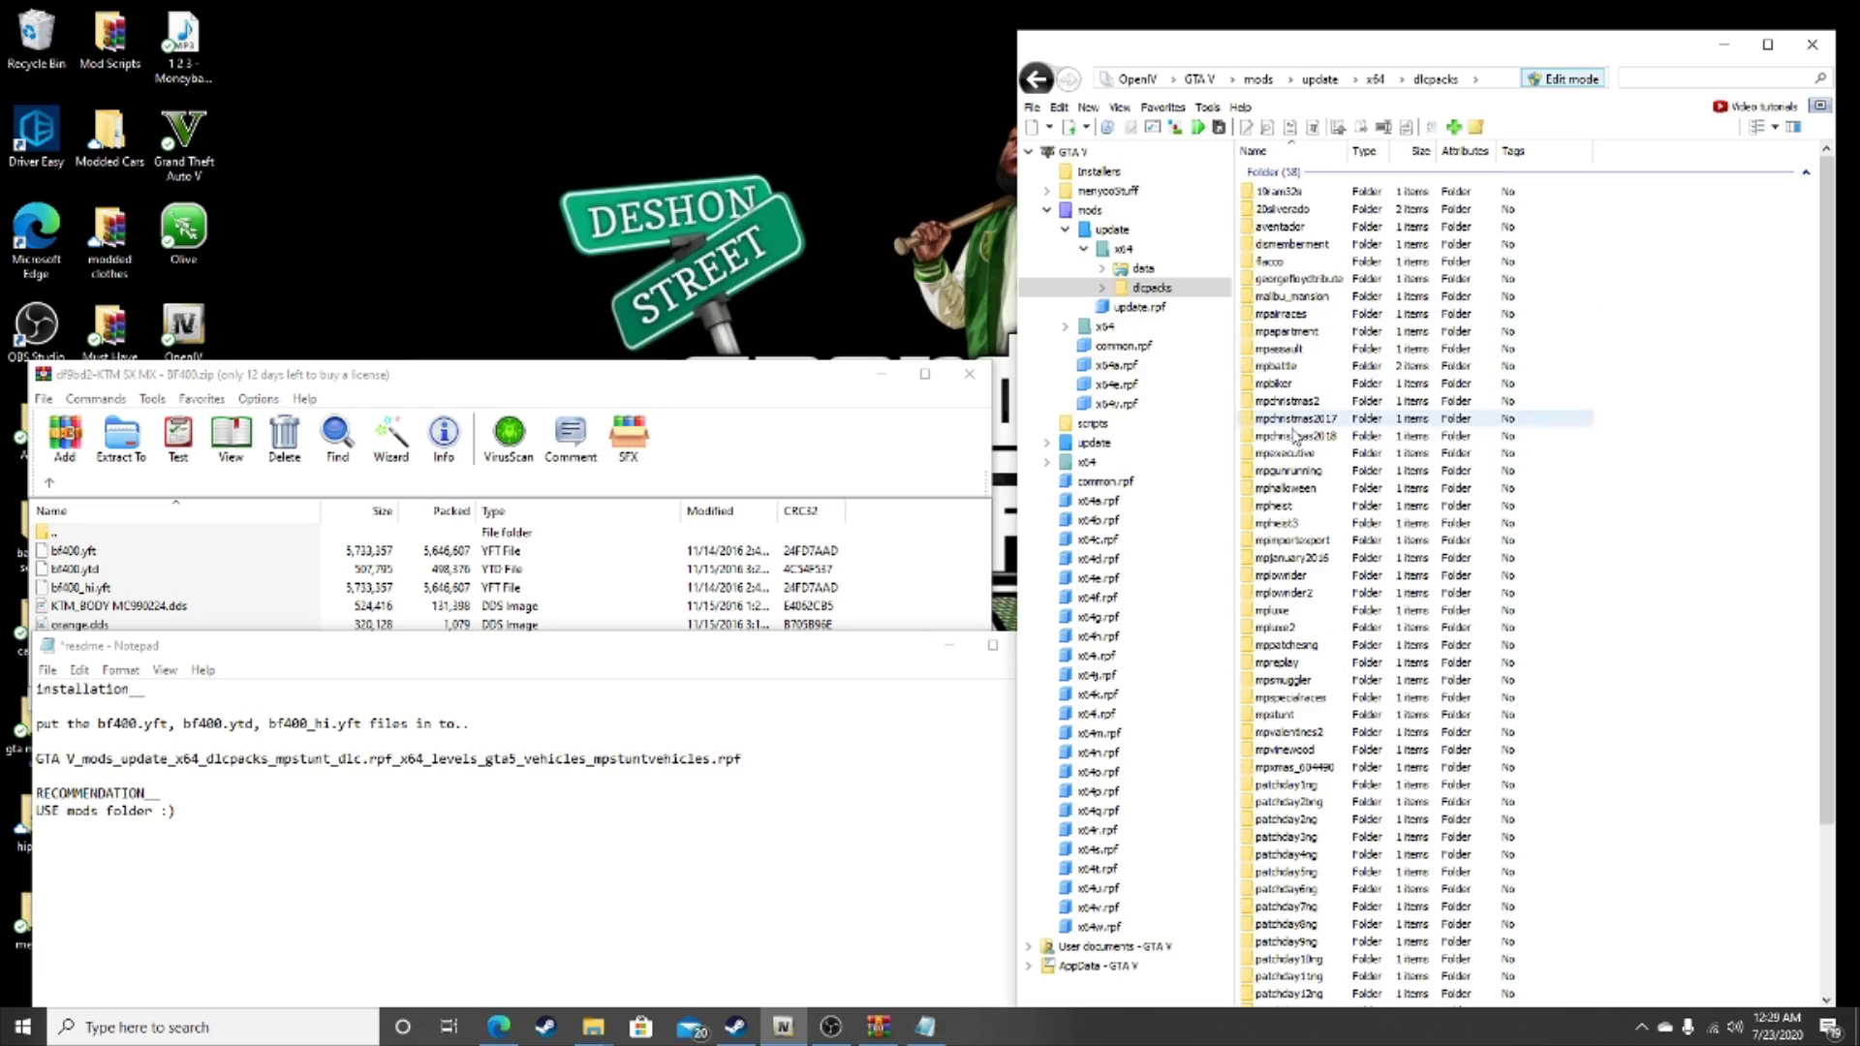
pyautogui.doubleClick(1323, 717)
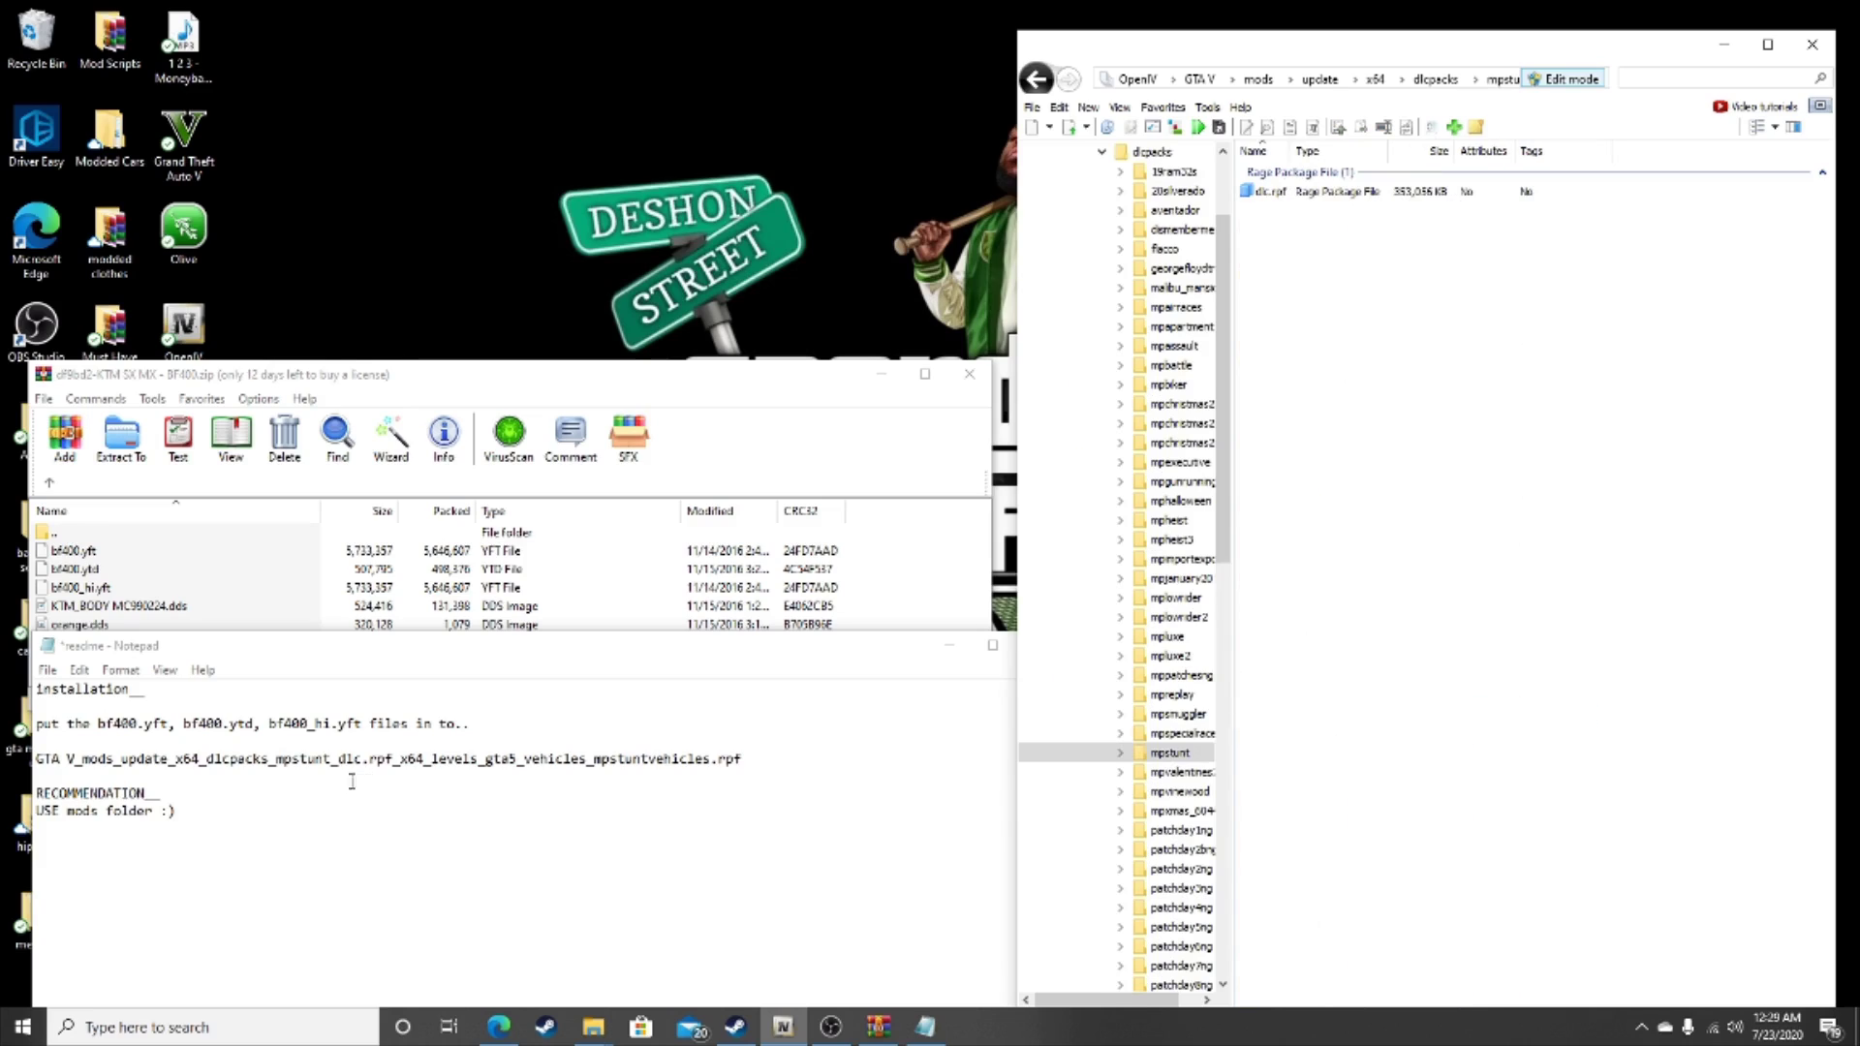
# Inside mpstunt, open dlc.rpf > x64 > levels > gta5 > vehicles > mpstuntvehicles.rpf.
pyautogui.doubleClick(1271, 192)
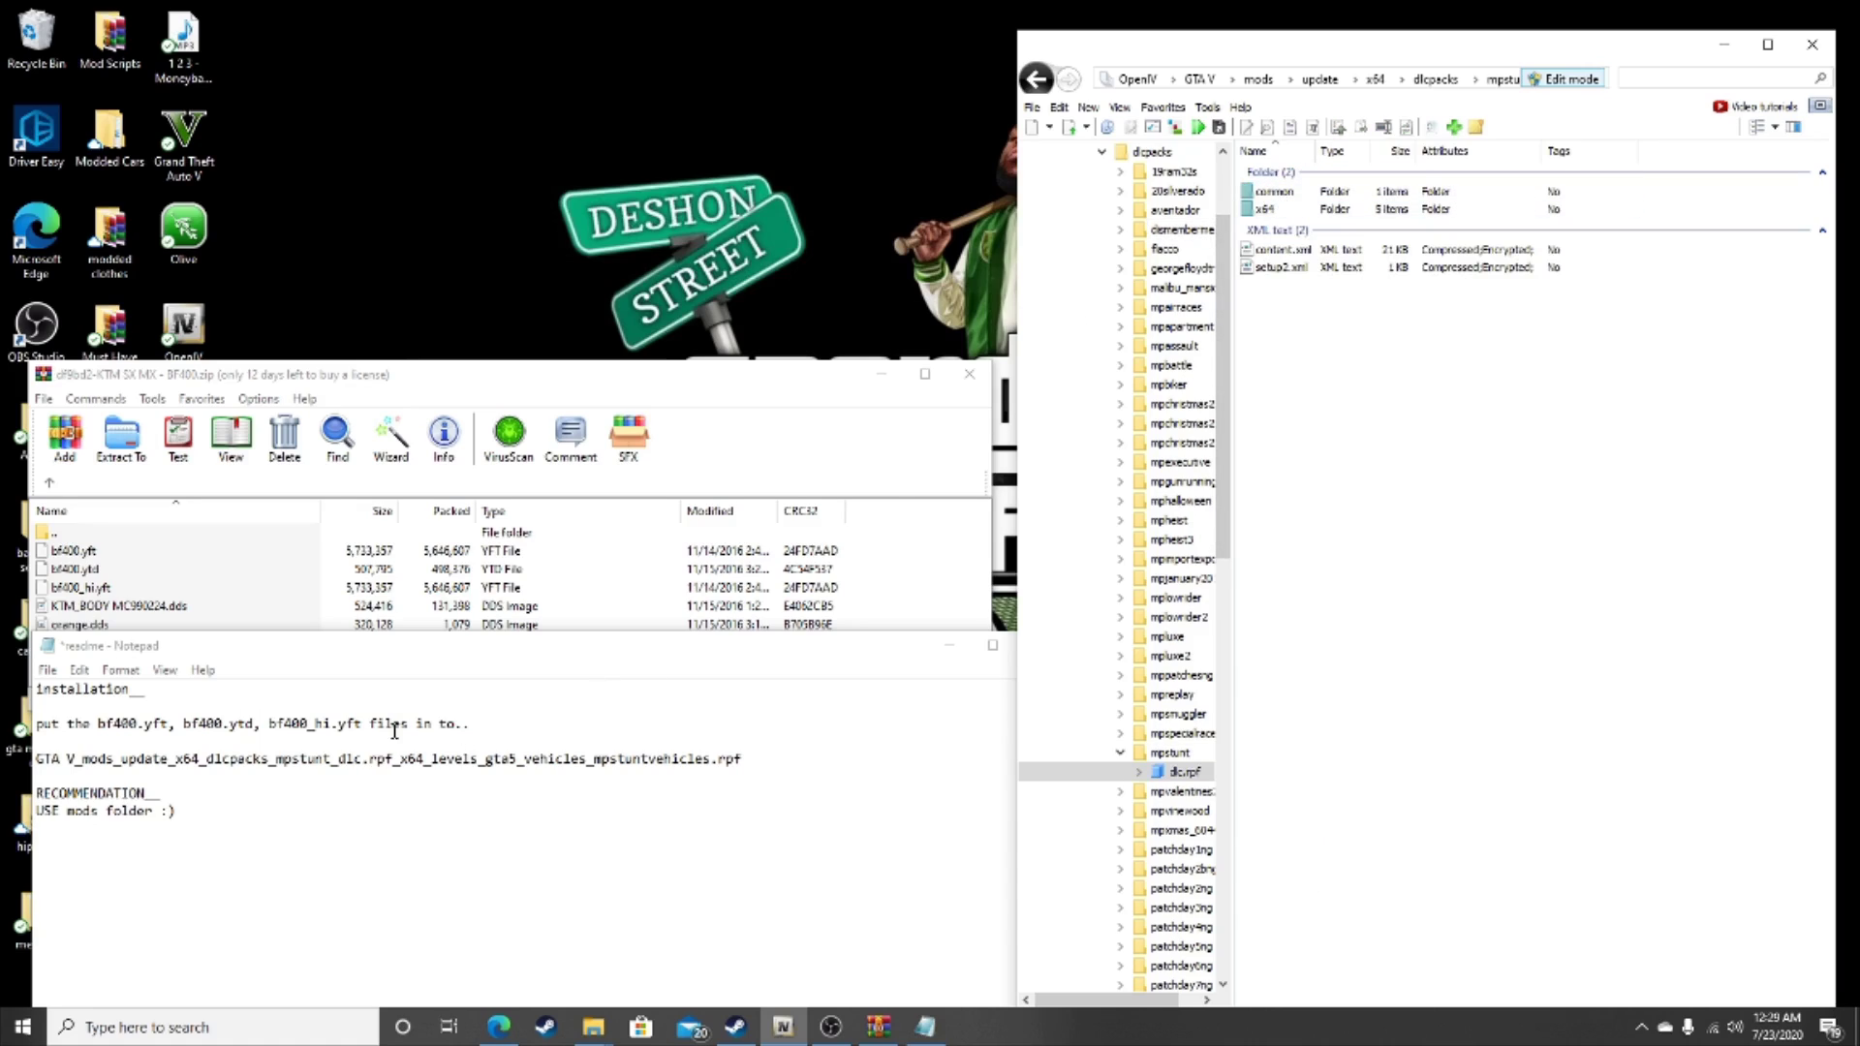
pyautogui.doubleClick(1286, 210)
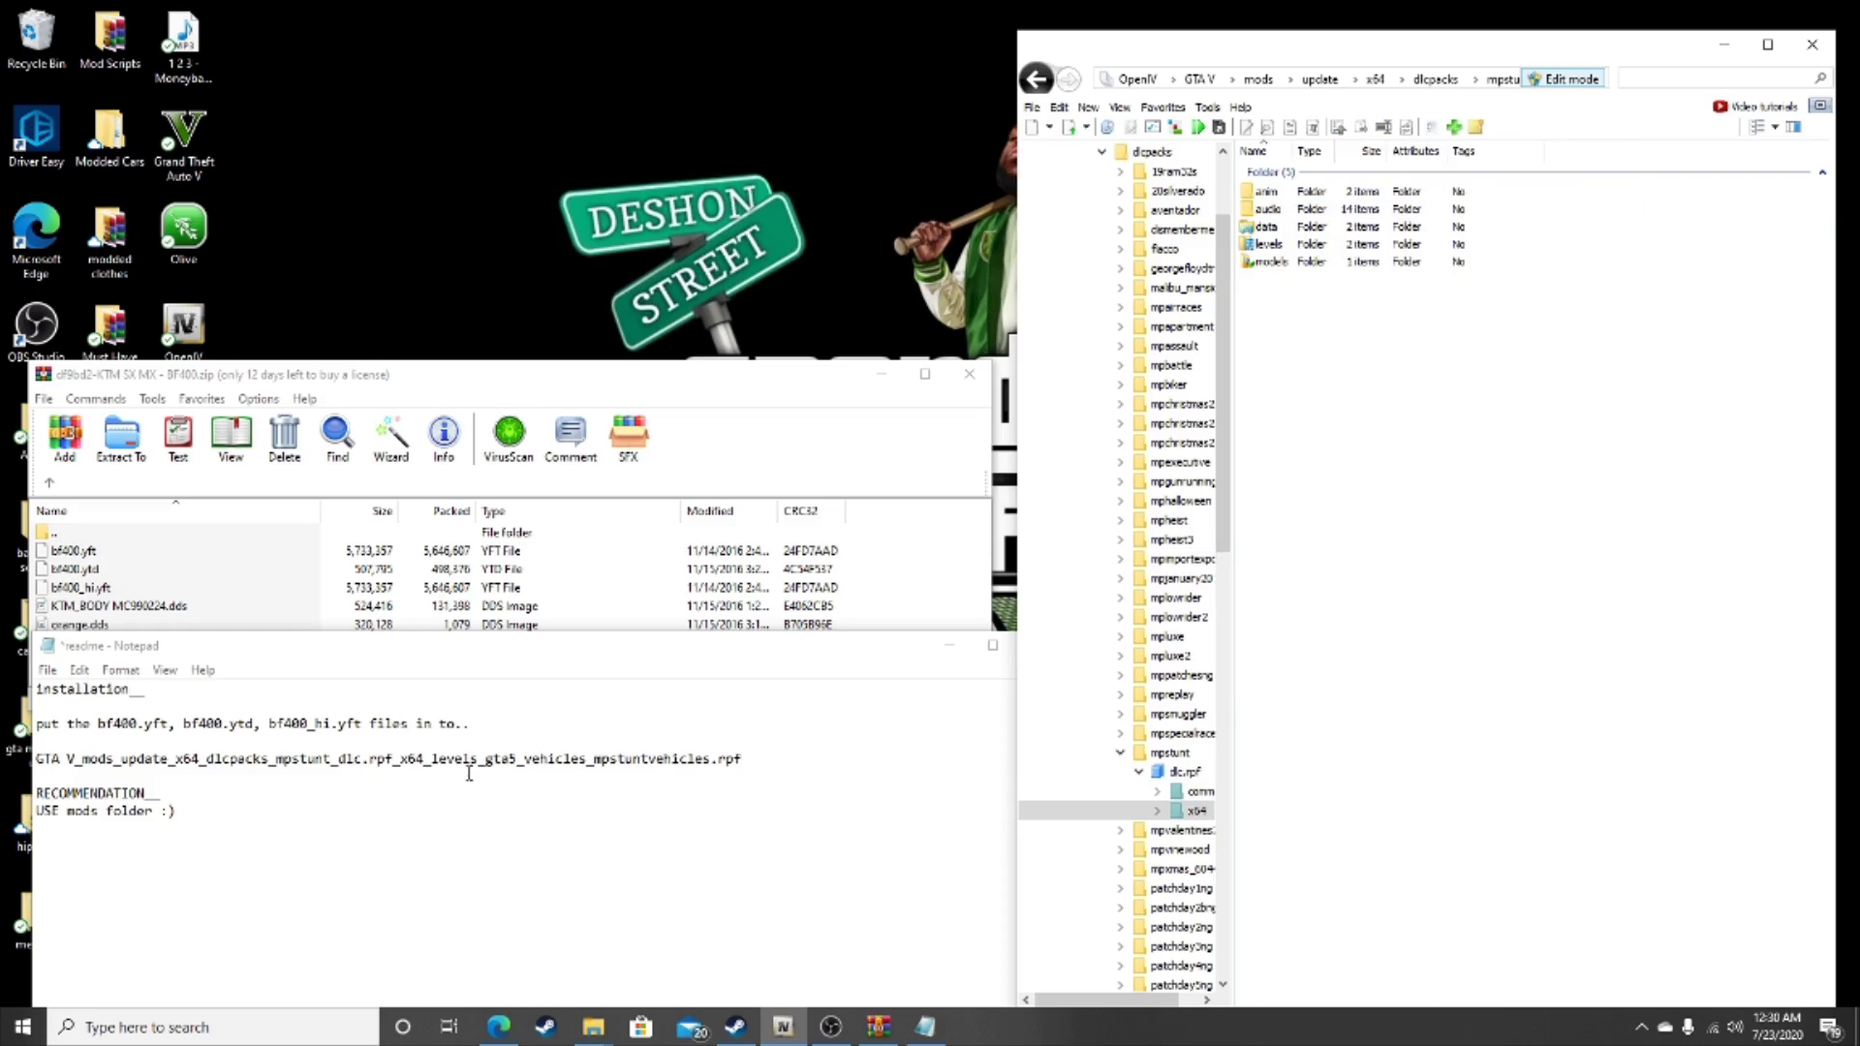
pyautogui.doubleClick(1303, 245)
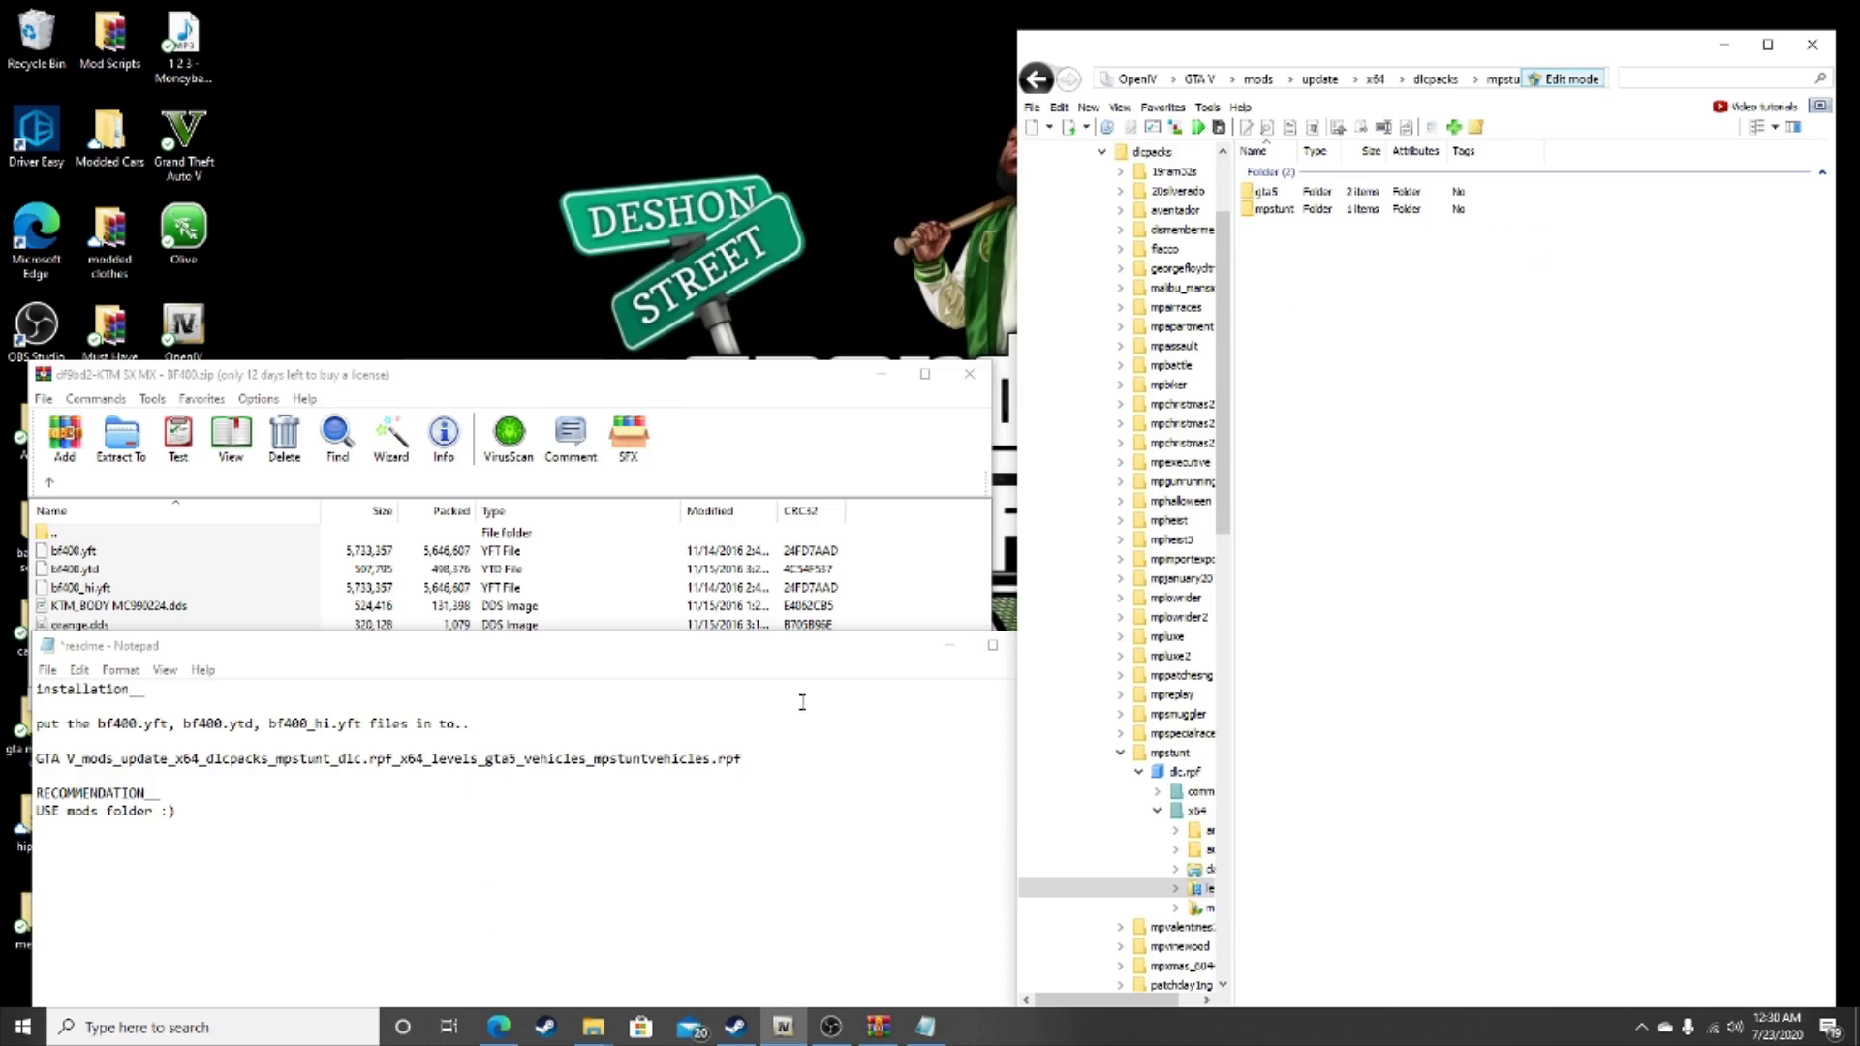
pyautogui.doubleClick(1270, 192)
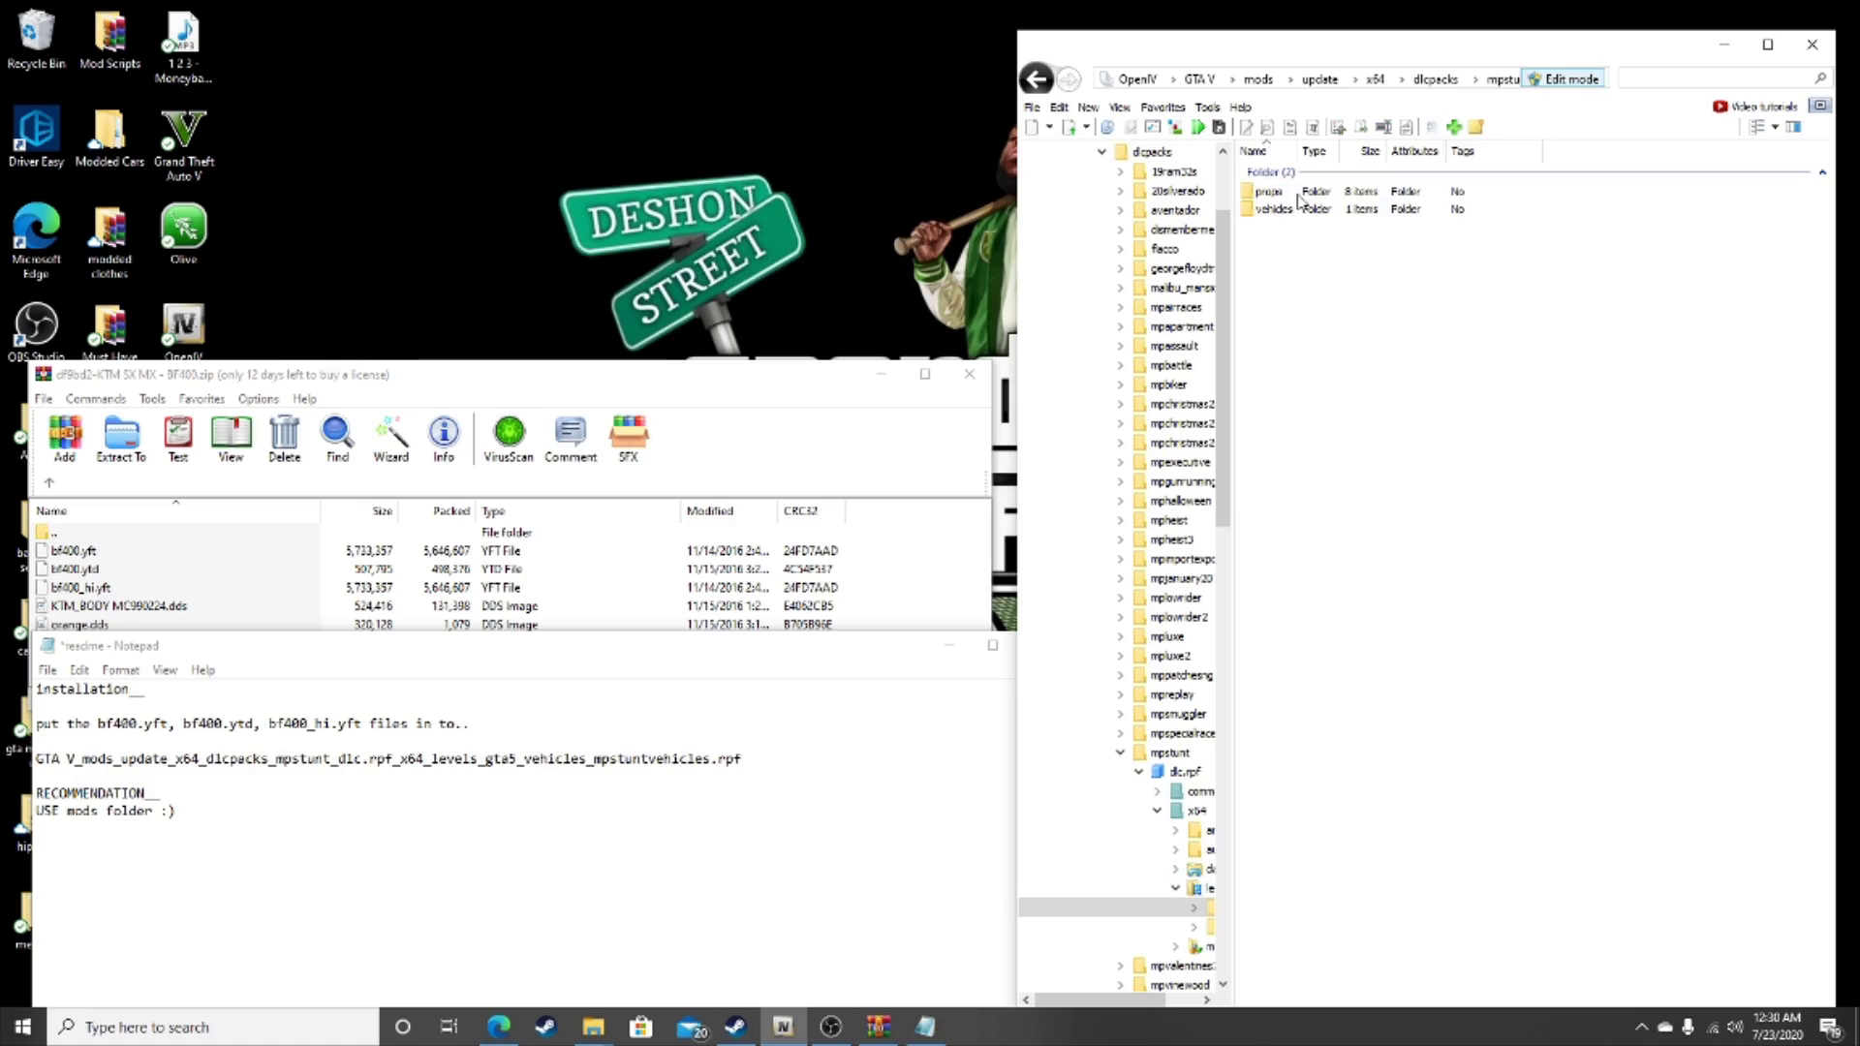
pyautogui.doubleClick(1324, 210)
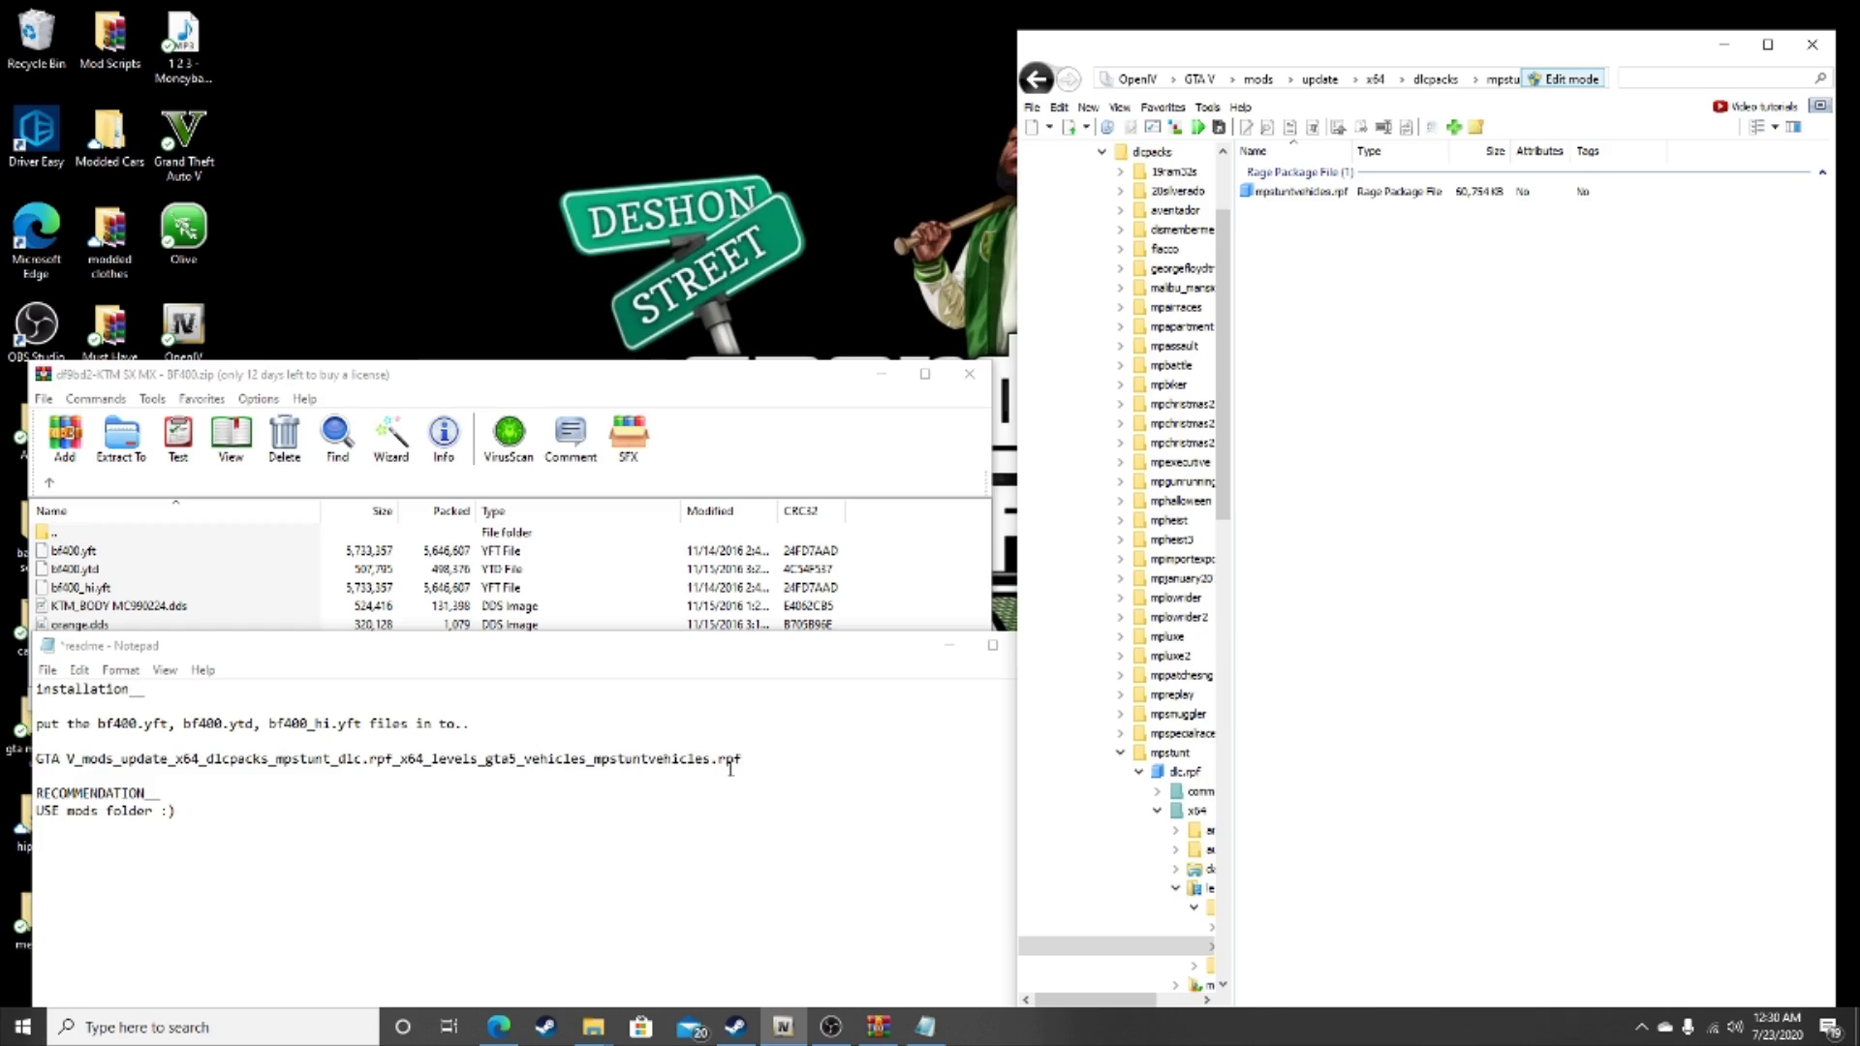
pyautogui.doubleClick(1361, 192)
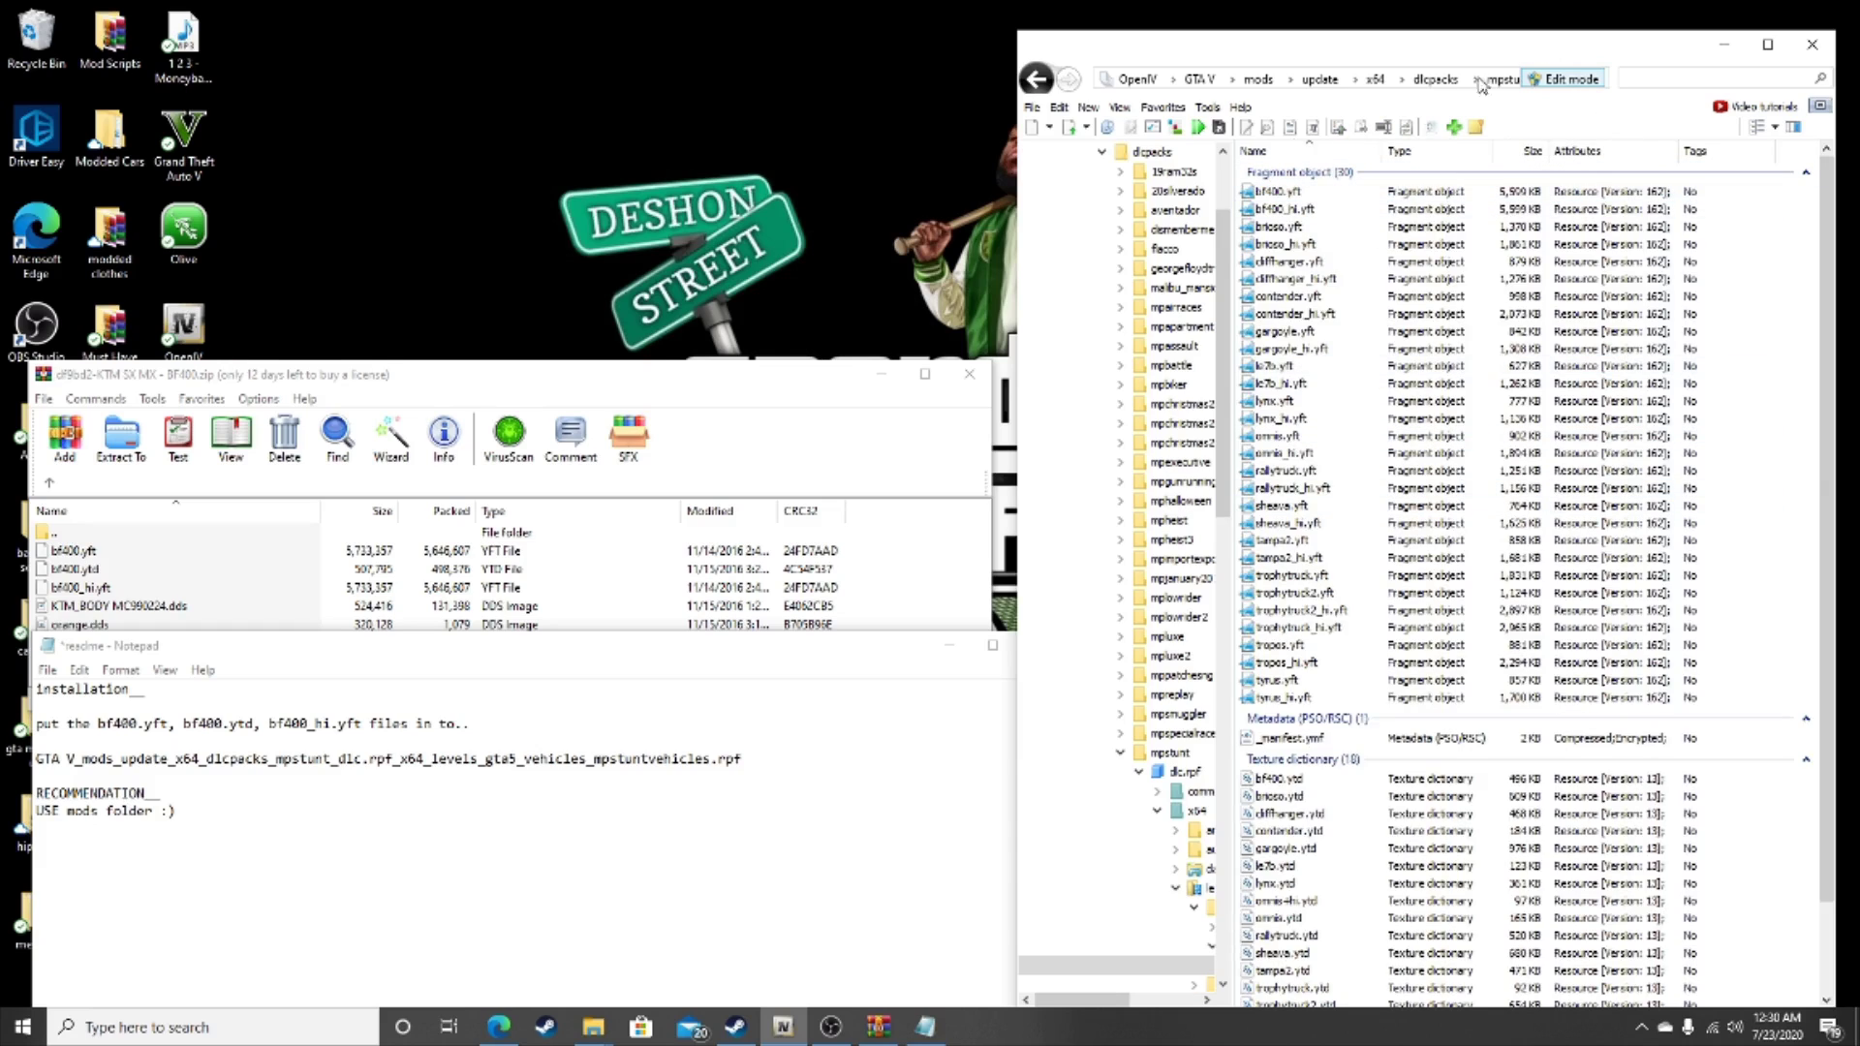
# Close the readme in Notepad without saving its changes.
pyautogui.click(576, 660)
pyautogui.click(1037, 644)
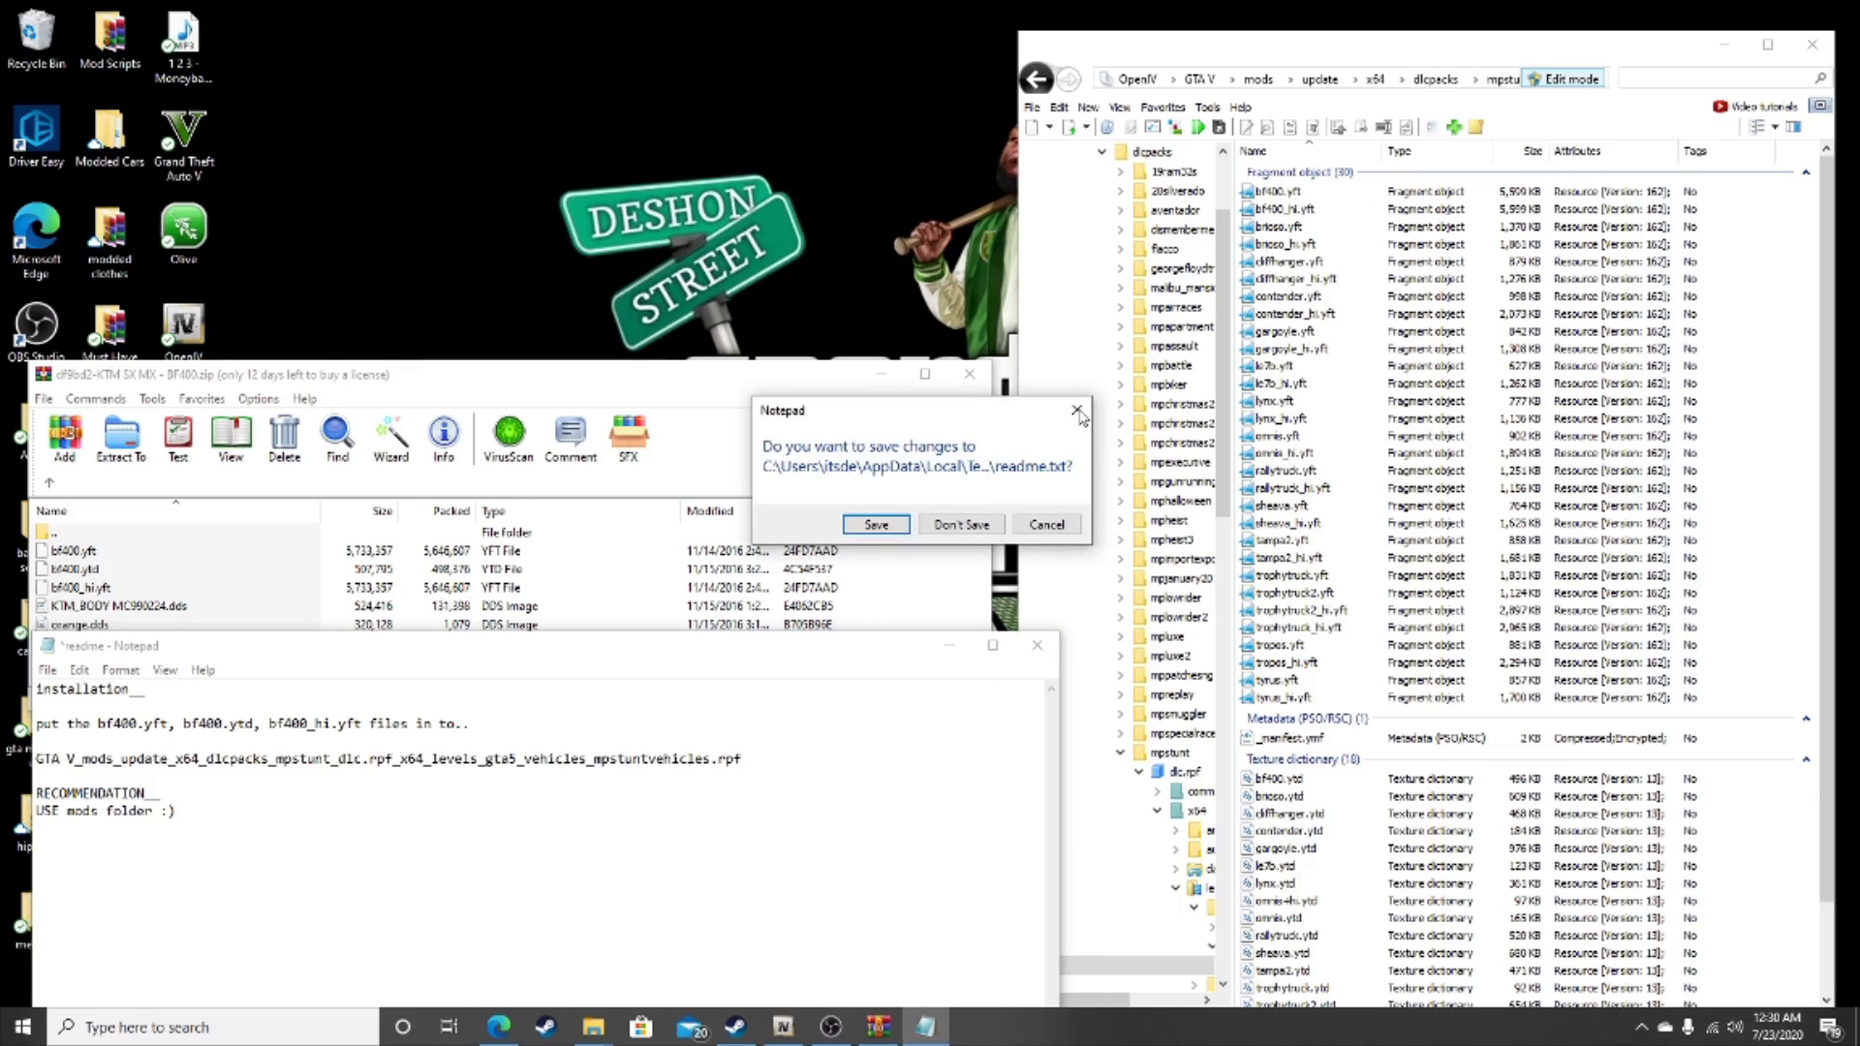
pyautogui.click(1033, 528)
pyautogui.click(1034, 642)
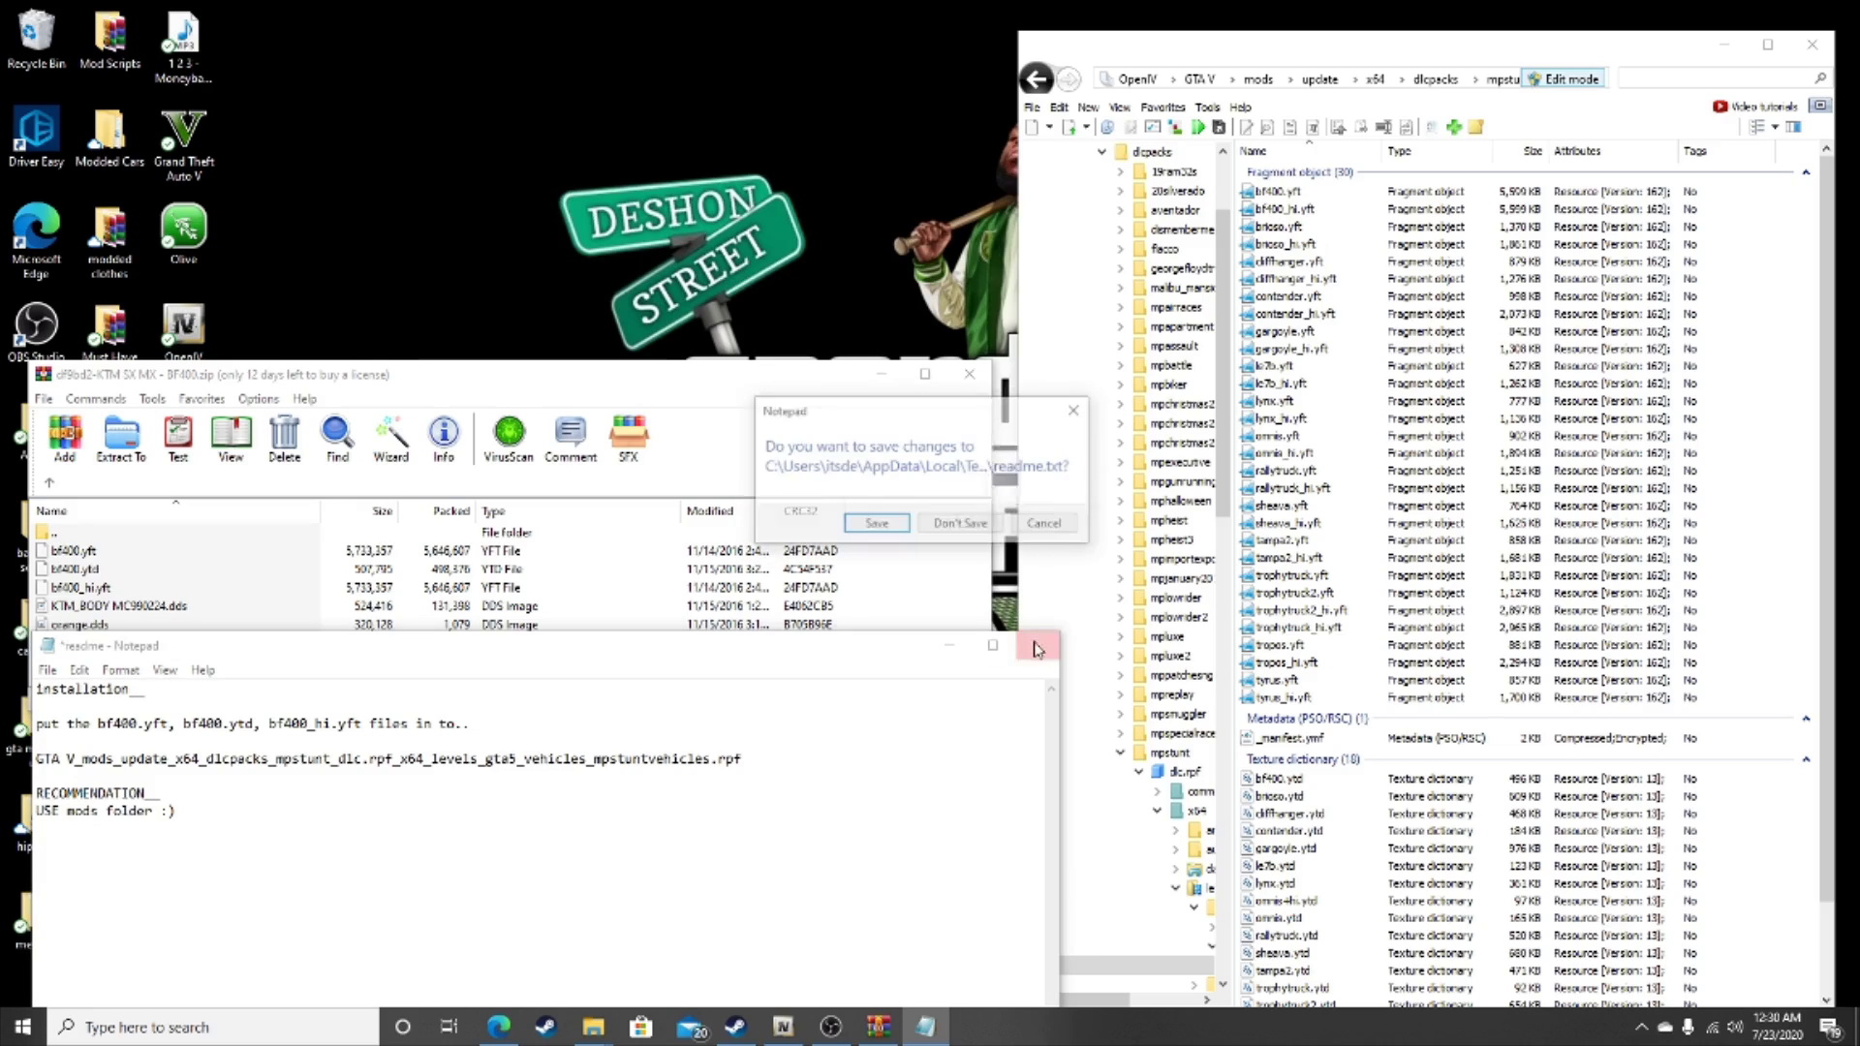
pyautogui.click(889, 530)
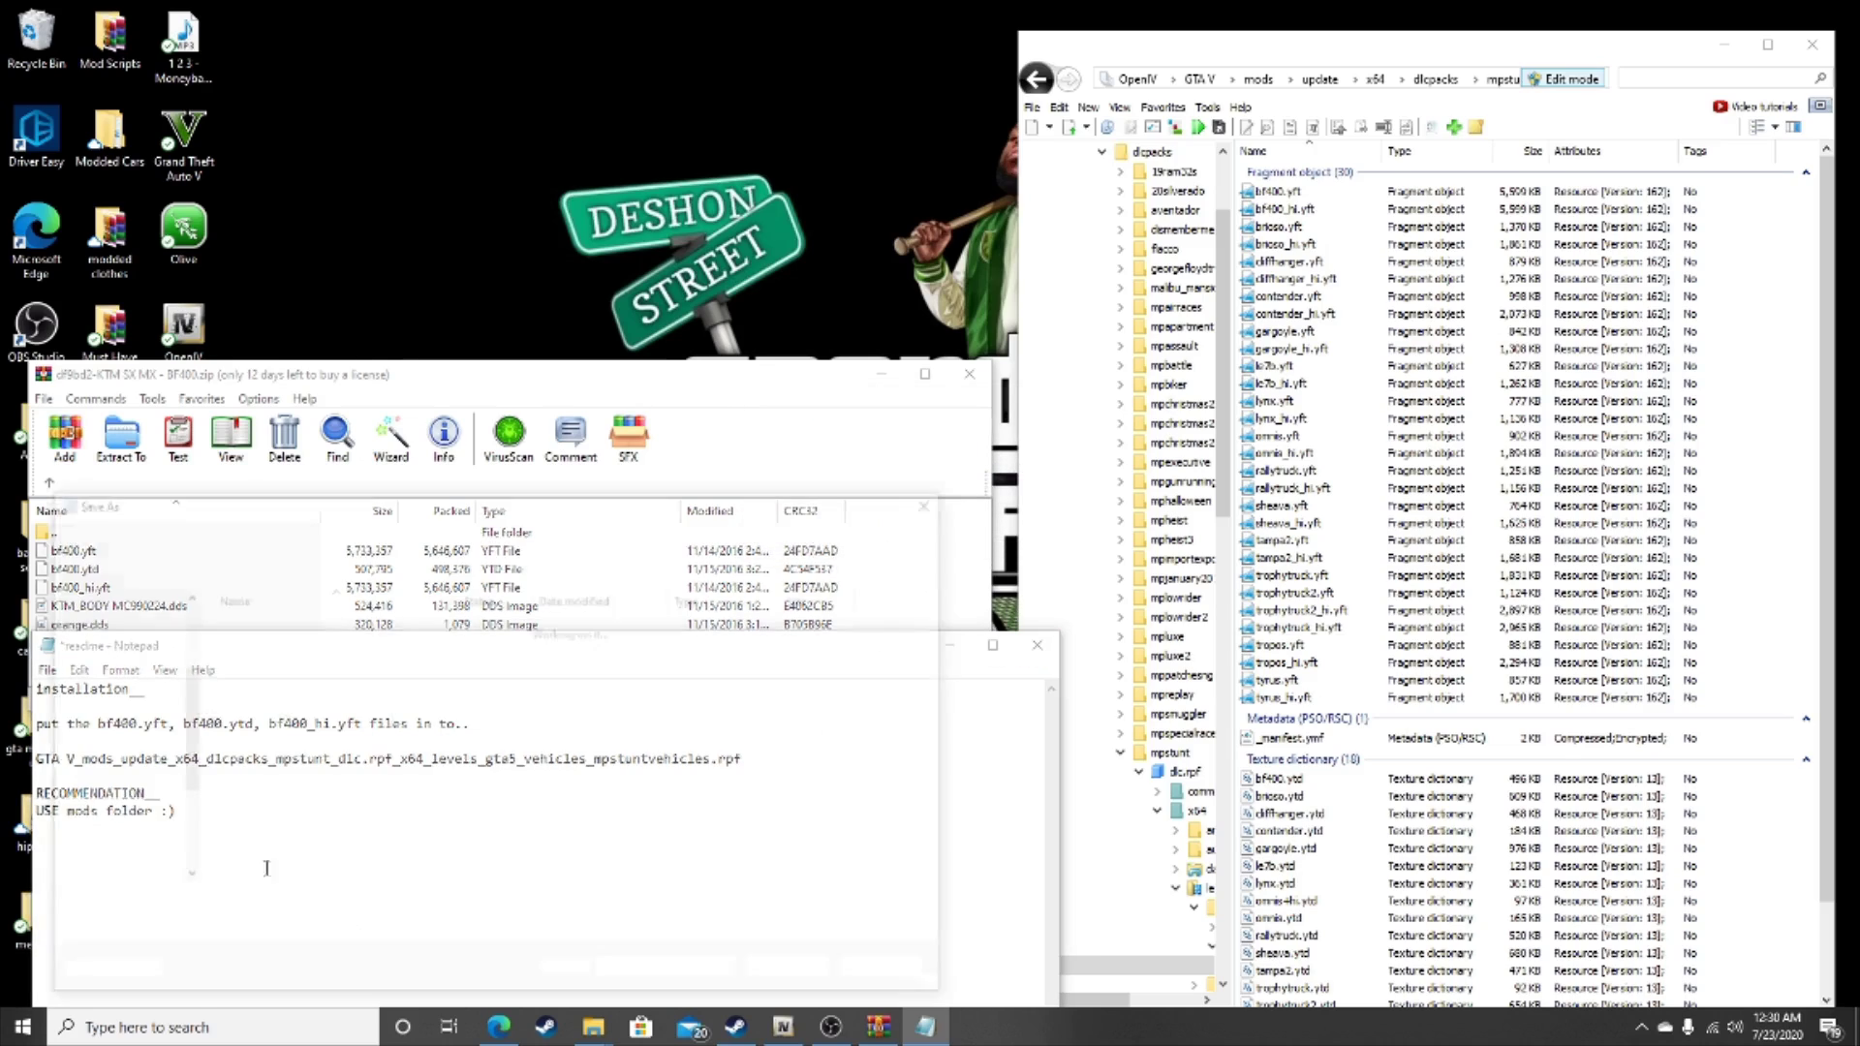
pyautogui.click(939, 495)
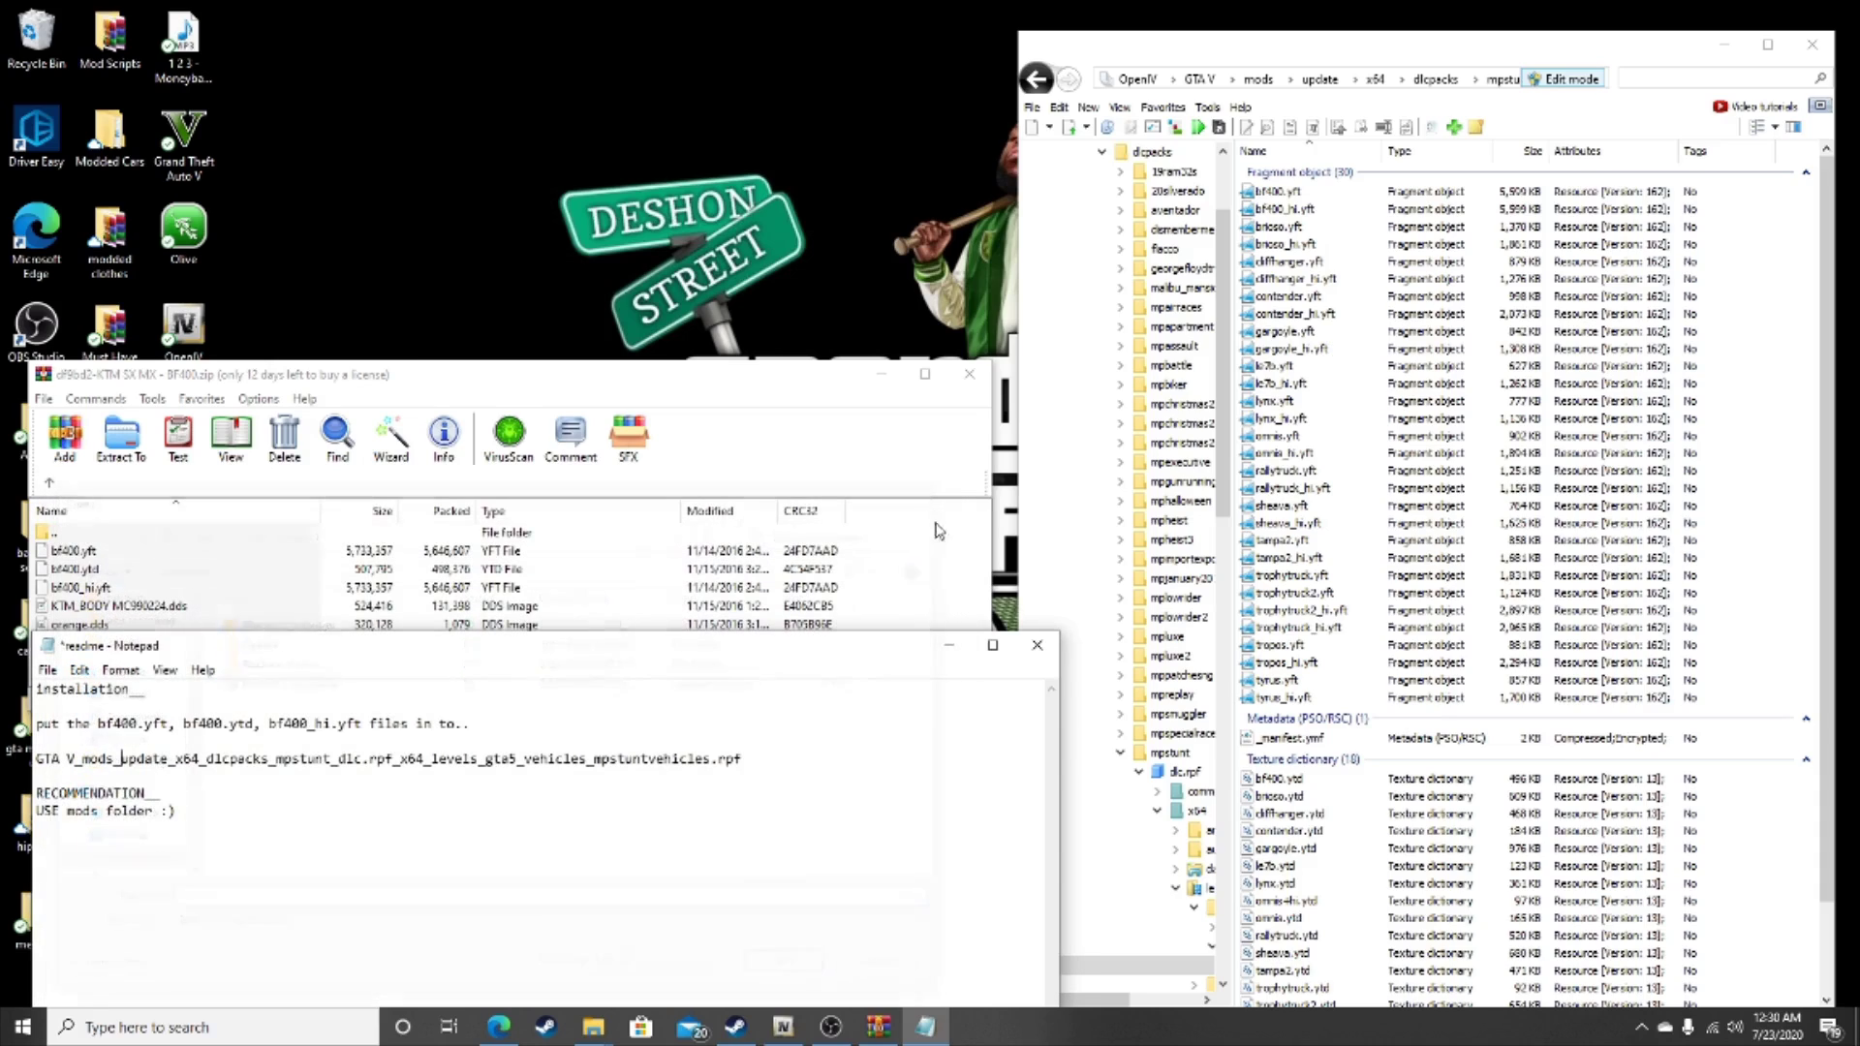
pyautogui.click(1037, 644)
pyautogui.click(938, 526)
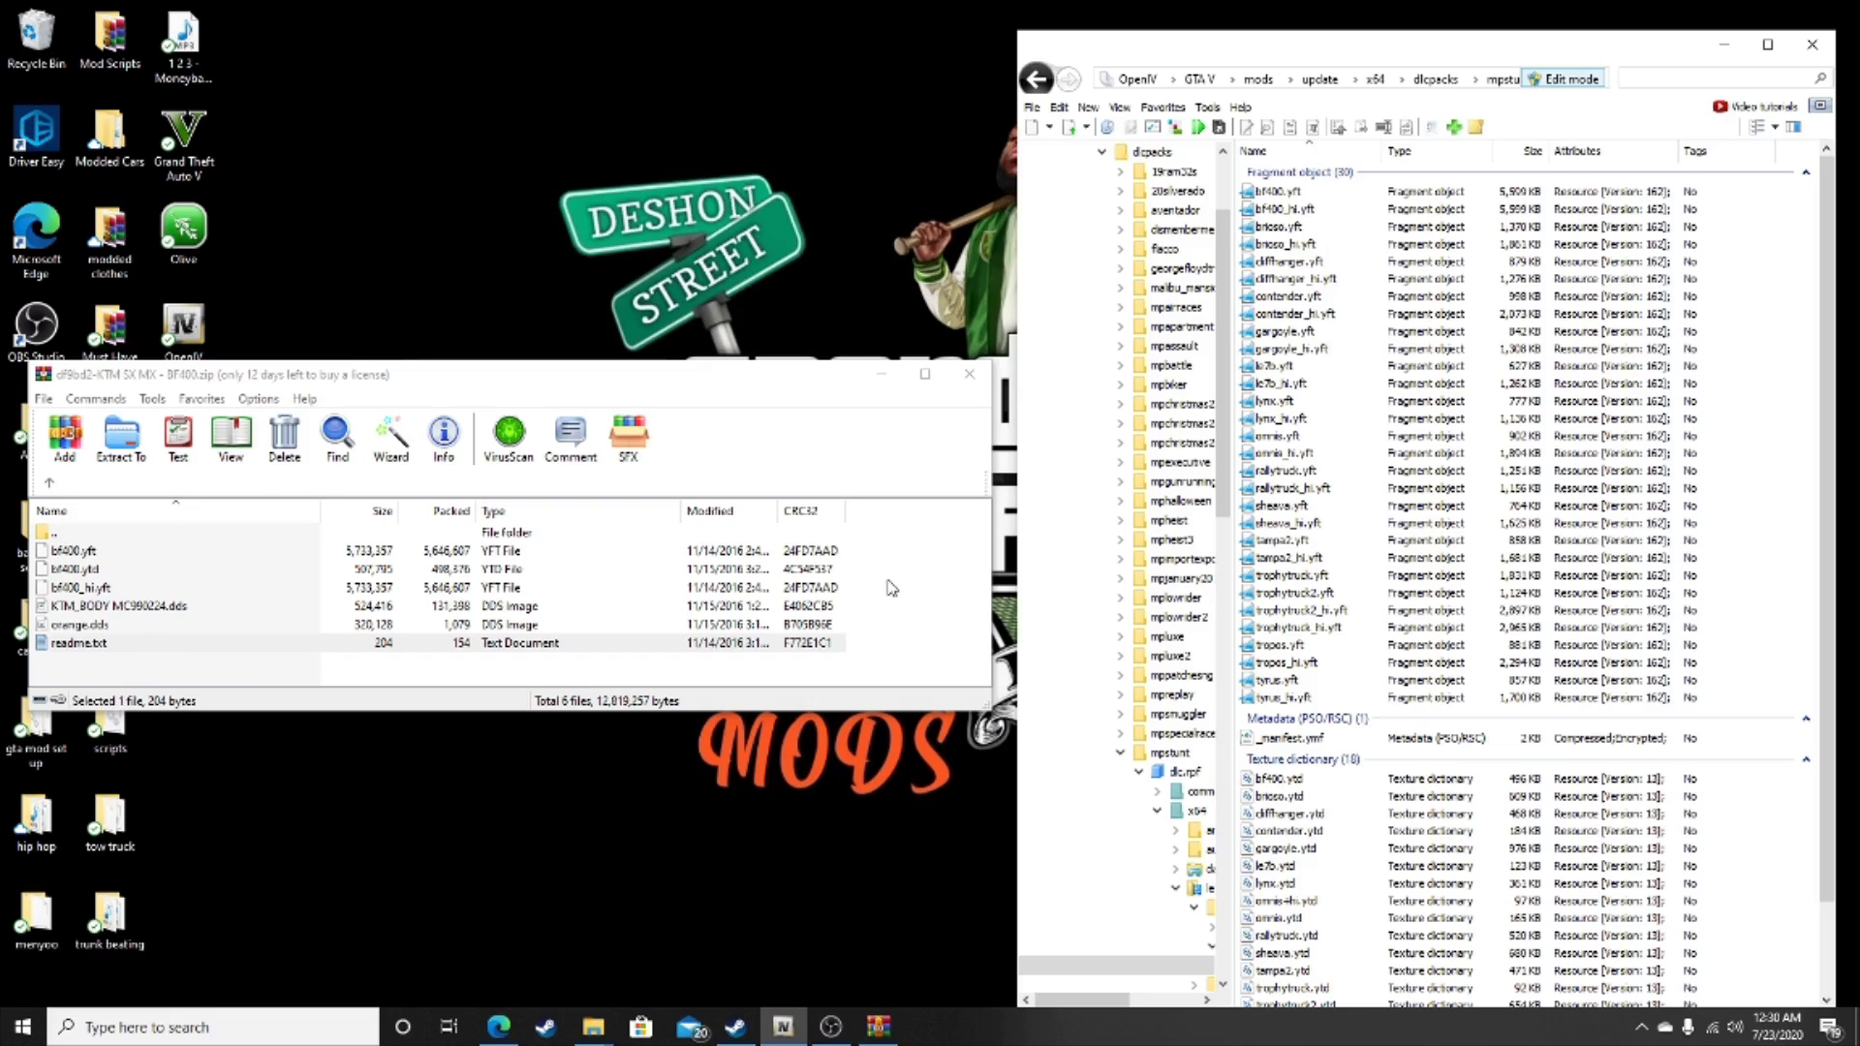
# Try to transfer bf400.yft, bf400.ytd and bf400_hi.yft from the KTM archive into mpstuntvehicles.rpf, with OpenIV's window widened beside it.
pyautogui.moveTo(883, 587); pyautogui.dragTo(275, 590)
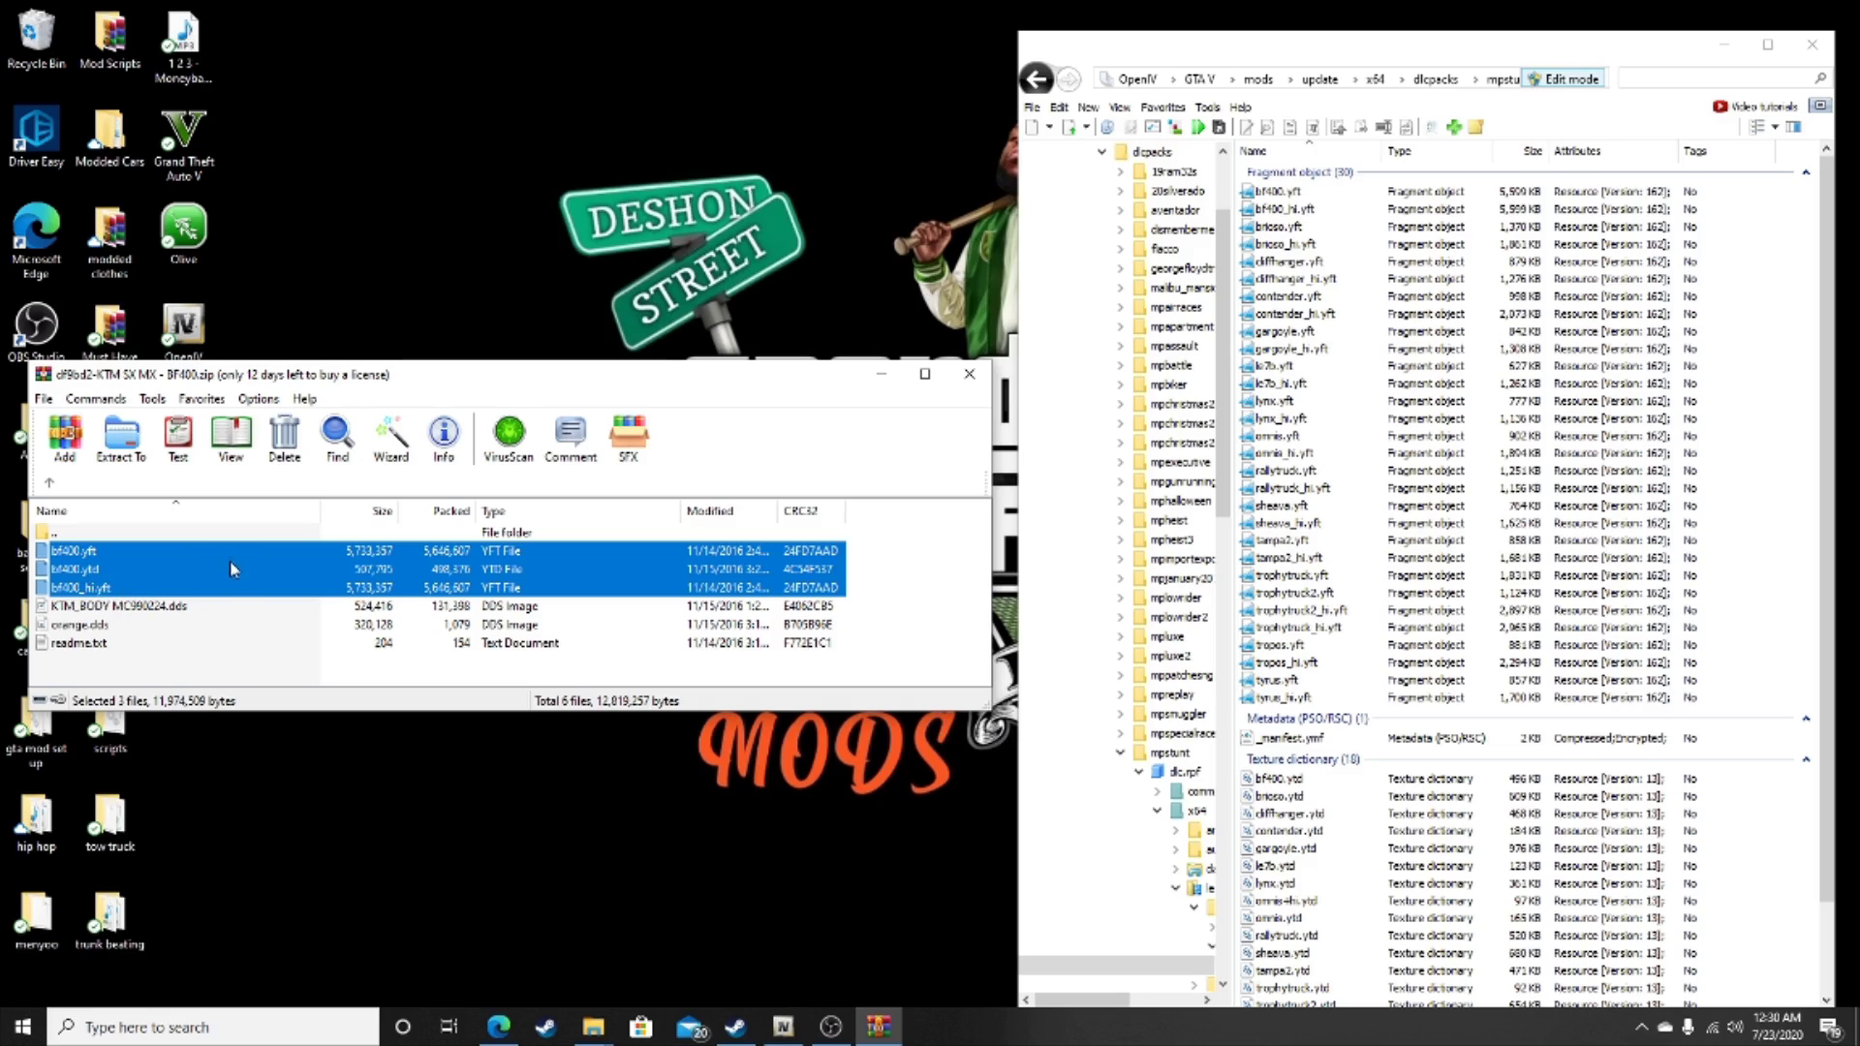
pyautogui.moveTo(1555, 49); pyautogui.dragTo(1254, 19)
pyautogui.moveTo(1546, 279); pyautogui.dragTo(1713, 317)
pyautogui.moveTo(1283, 20); pyautogui.dragTo(1432, 40)
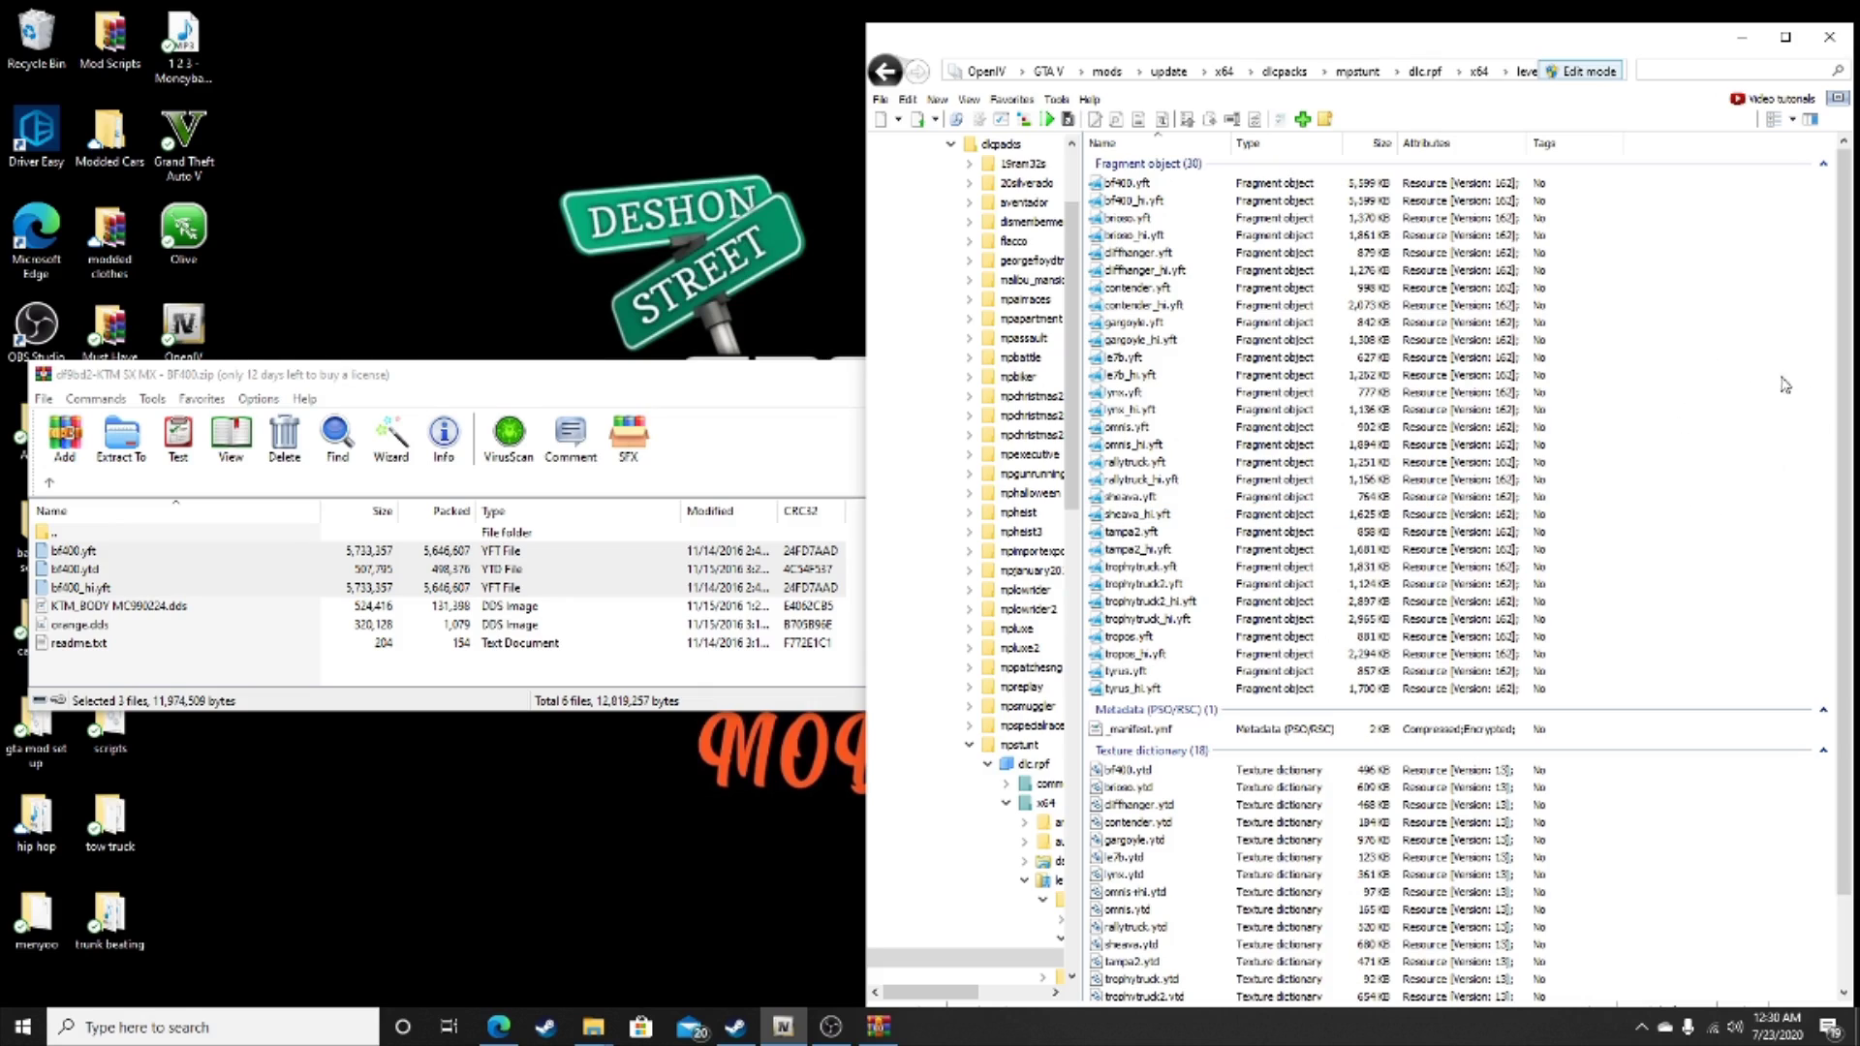
pyautogui.moveTo(269, 573); pyautogui.dragTo(1681, 462)
pyautogui.moveTo(1703, 393); pyautogui.dragTo(273, 591)
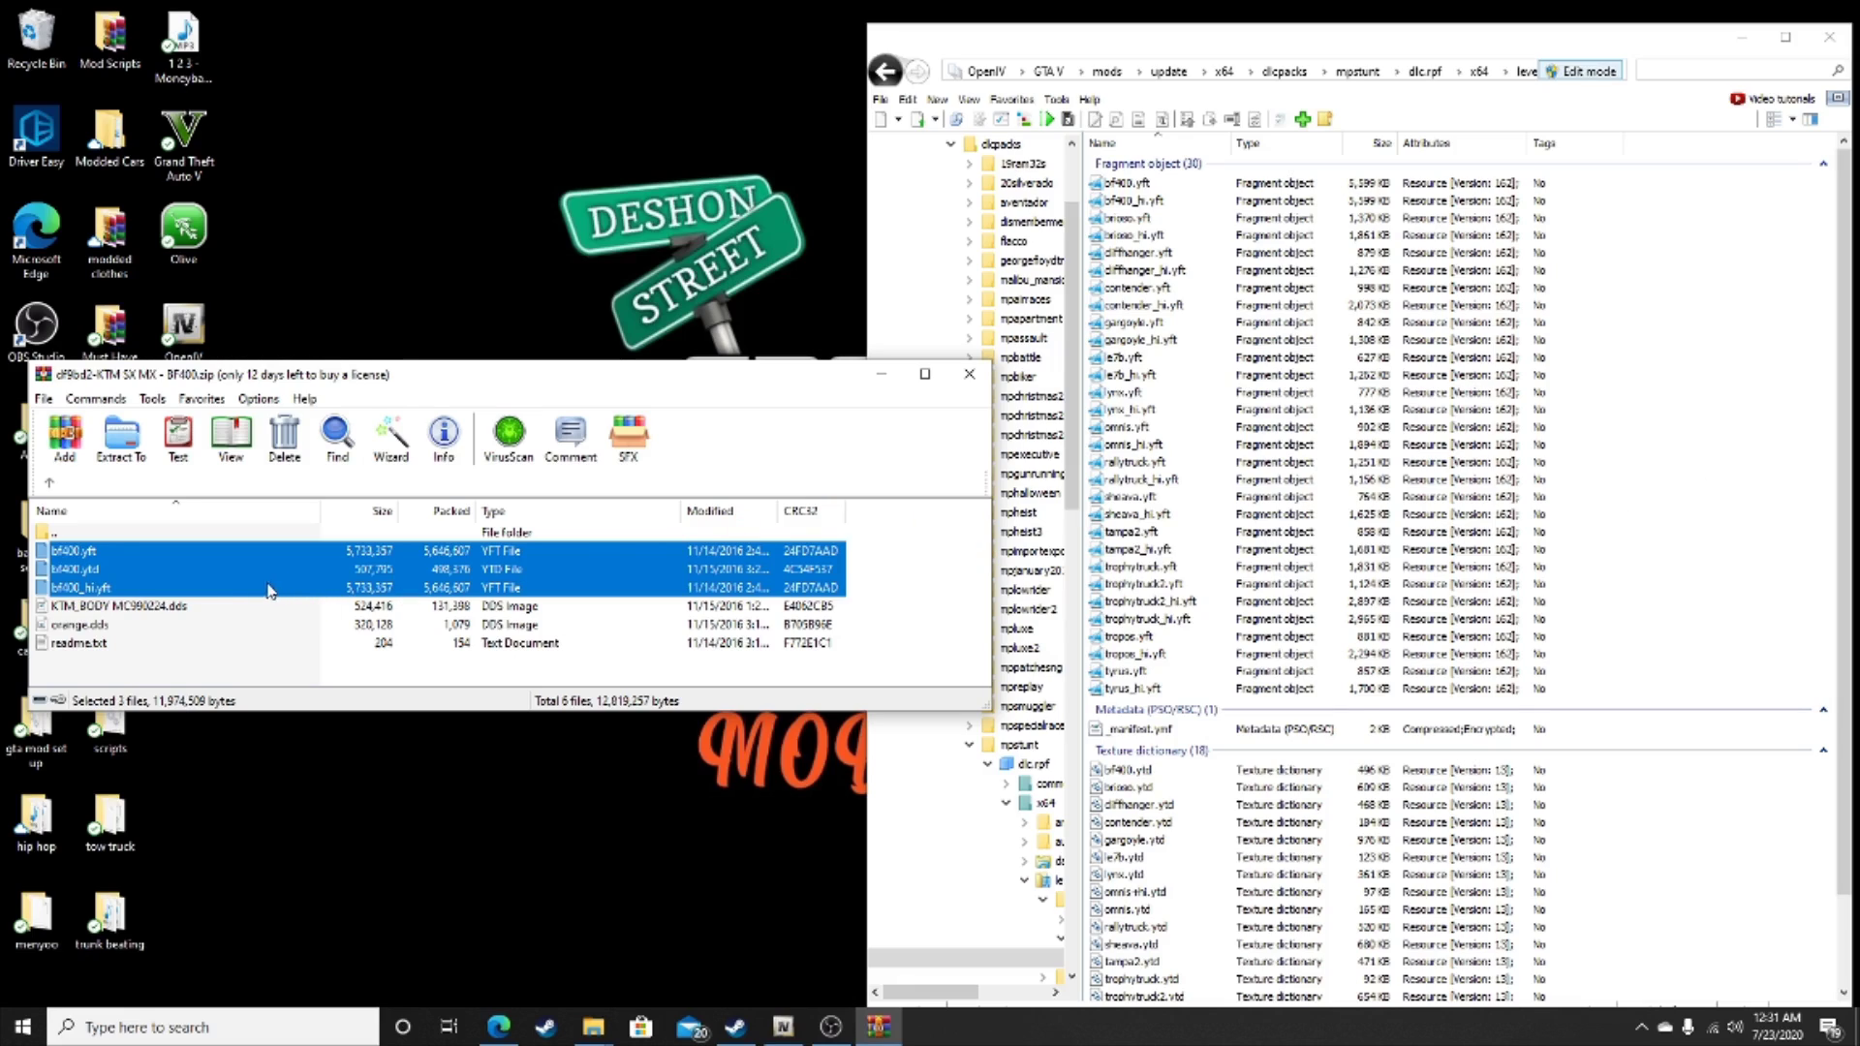
# Compare the archive's three bf400 files with bf400.yft and bf400_hi.yft in mpstuntvehicles.rpf.
pyautogui.moveTo(36, 554); pyautogui.dragTo(280, 598)
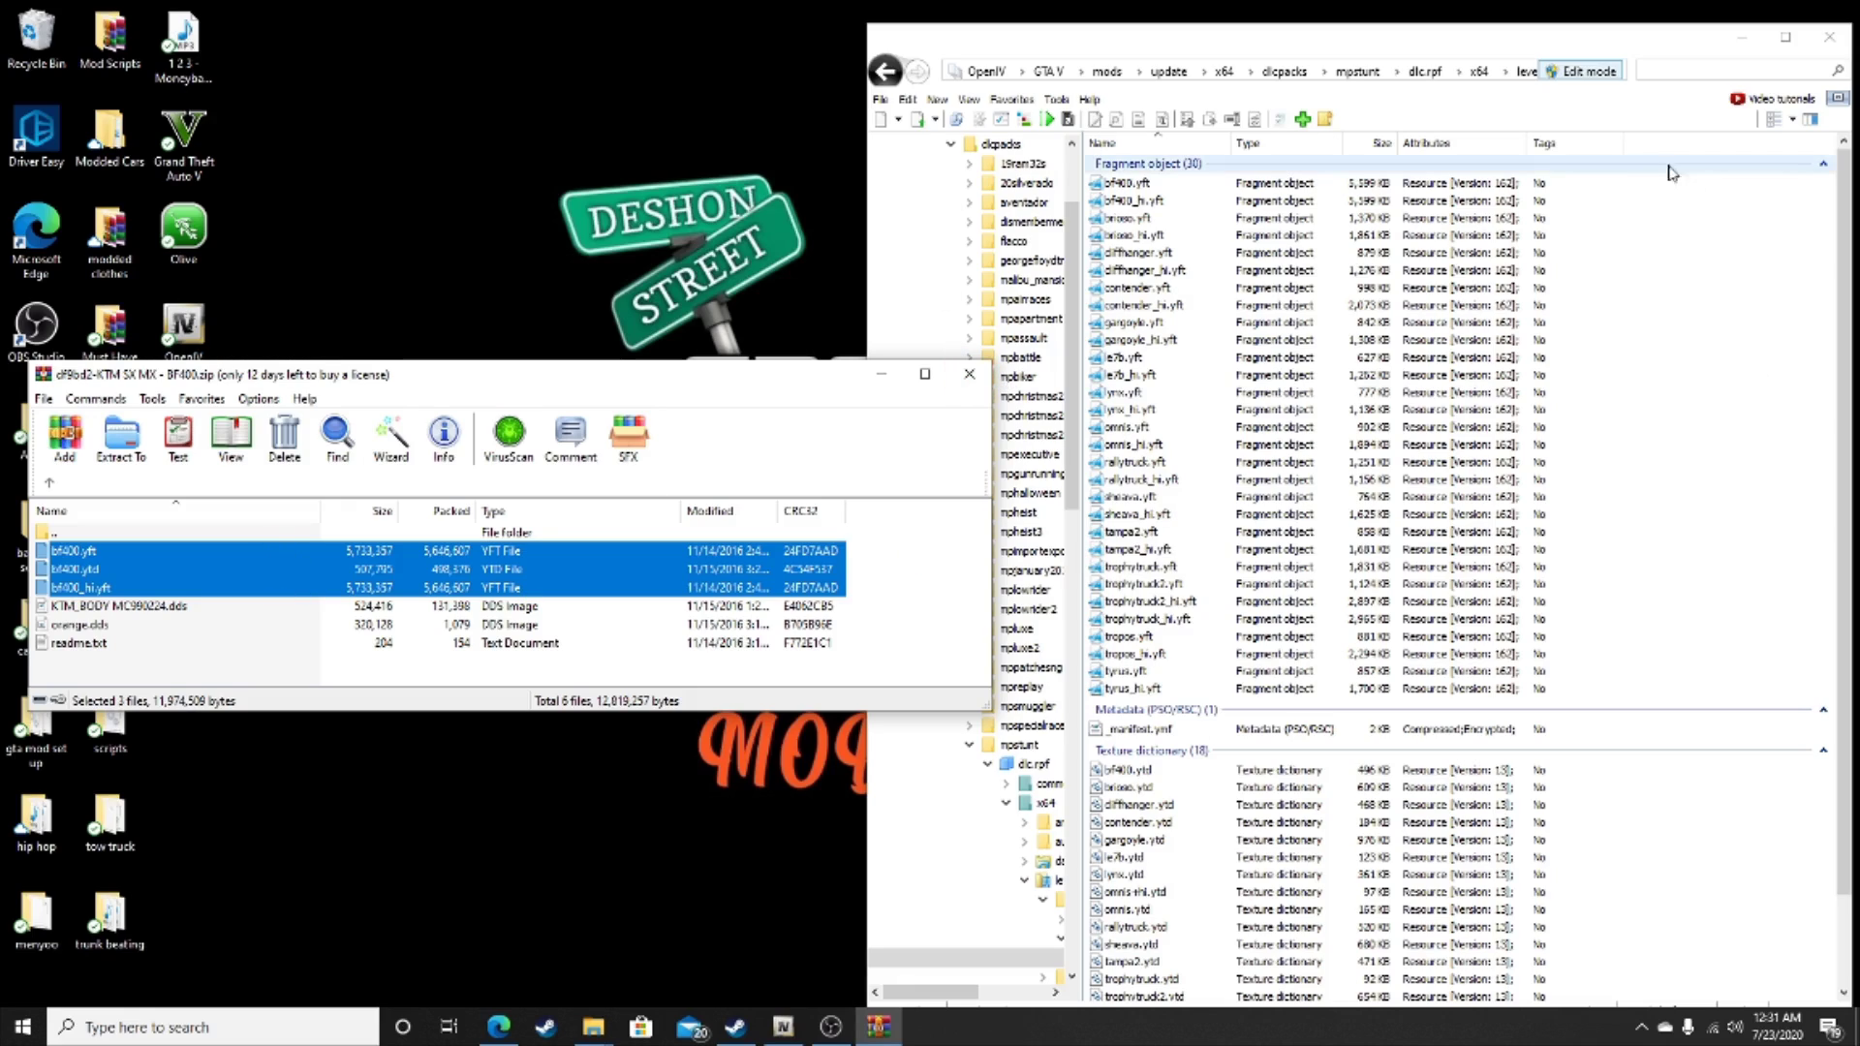
pyautogui.moveTo(1652, 182); pyautogui.dragTo(1523, 207)
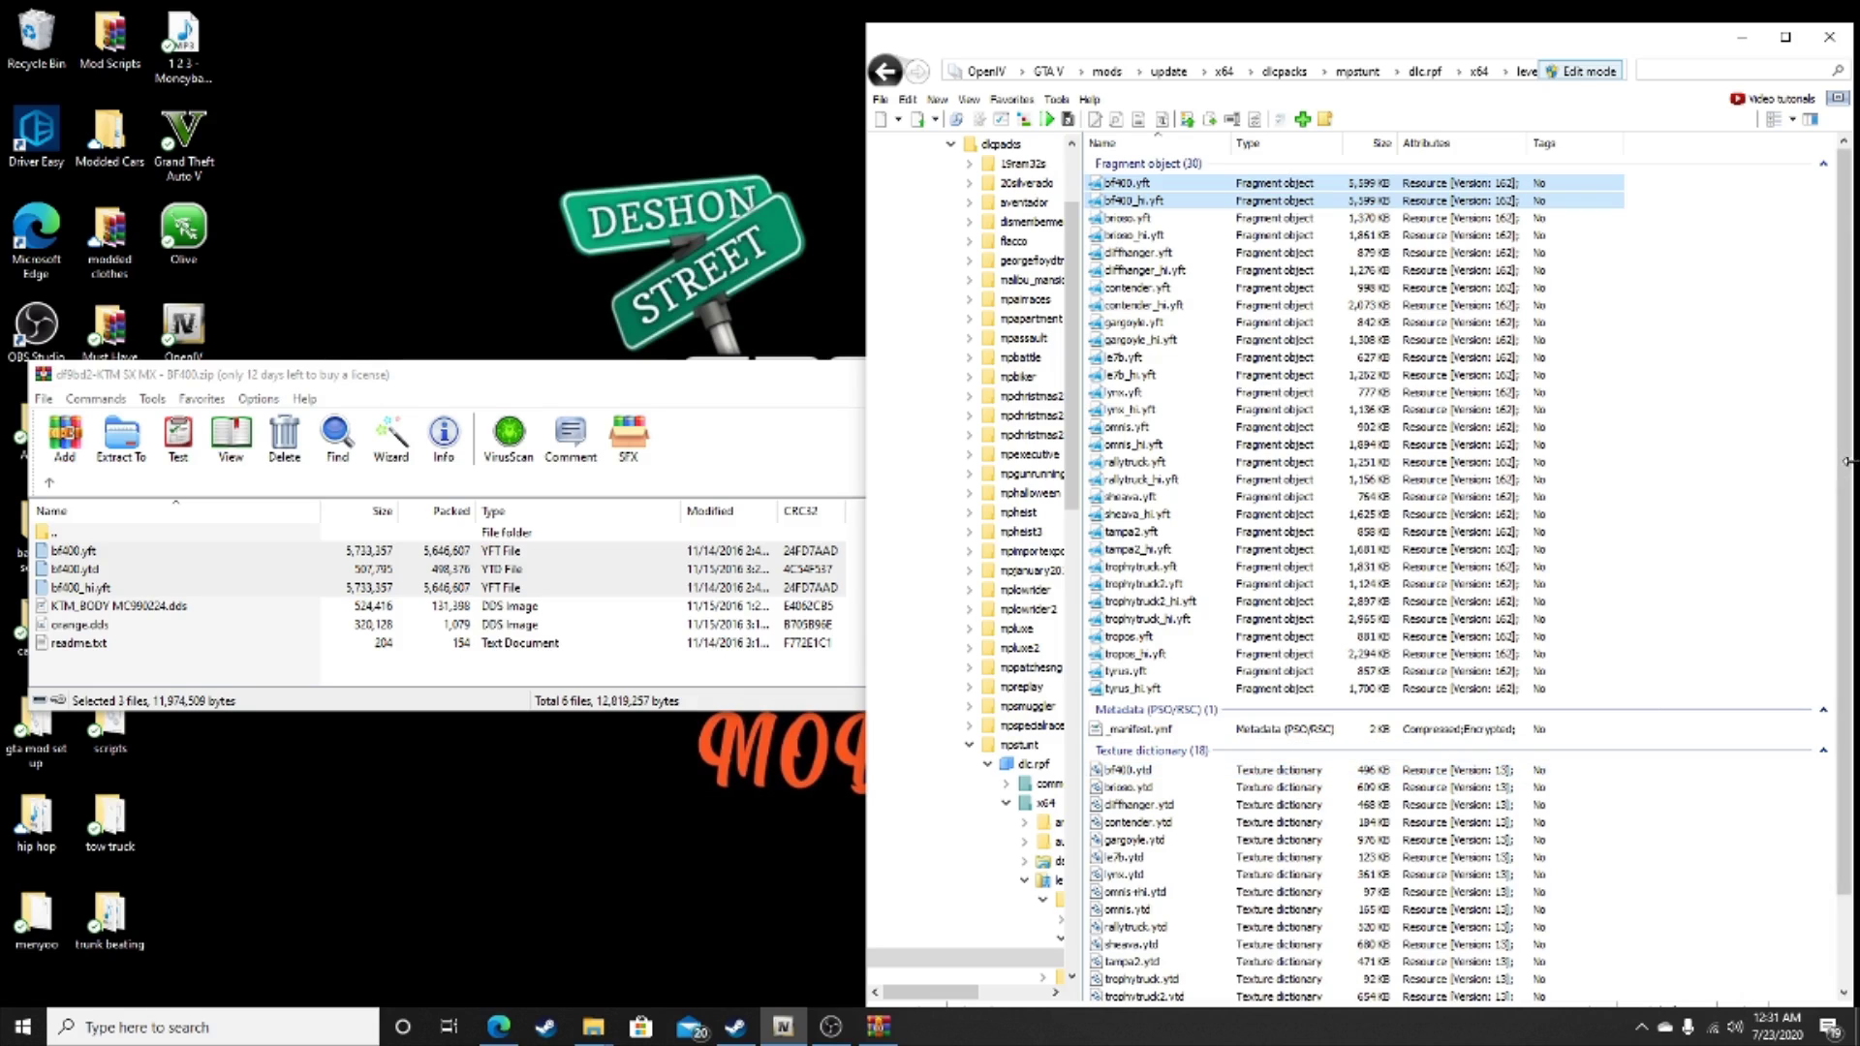
pyautogui.click(1713, 459)
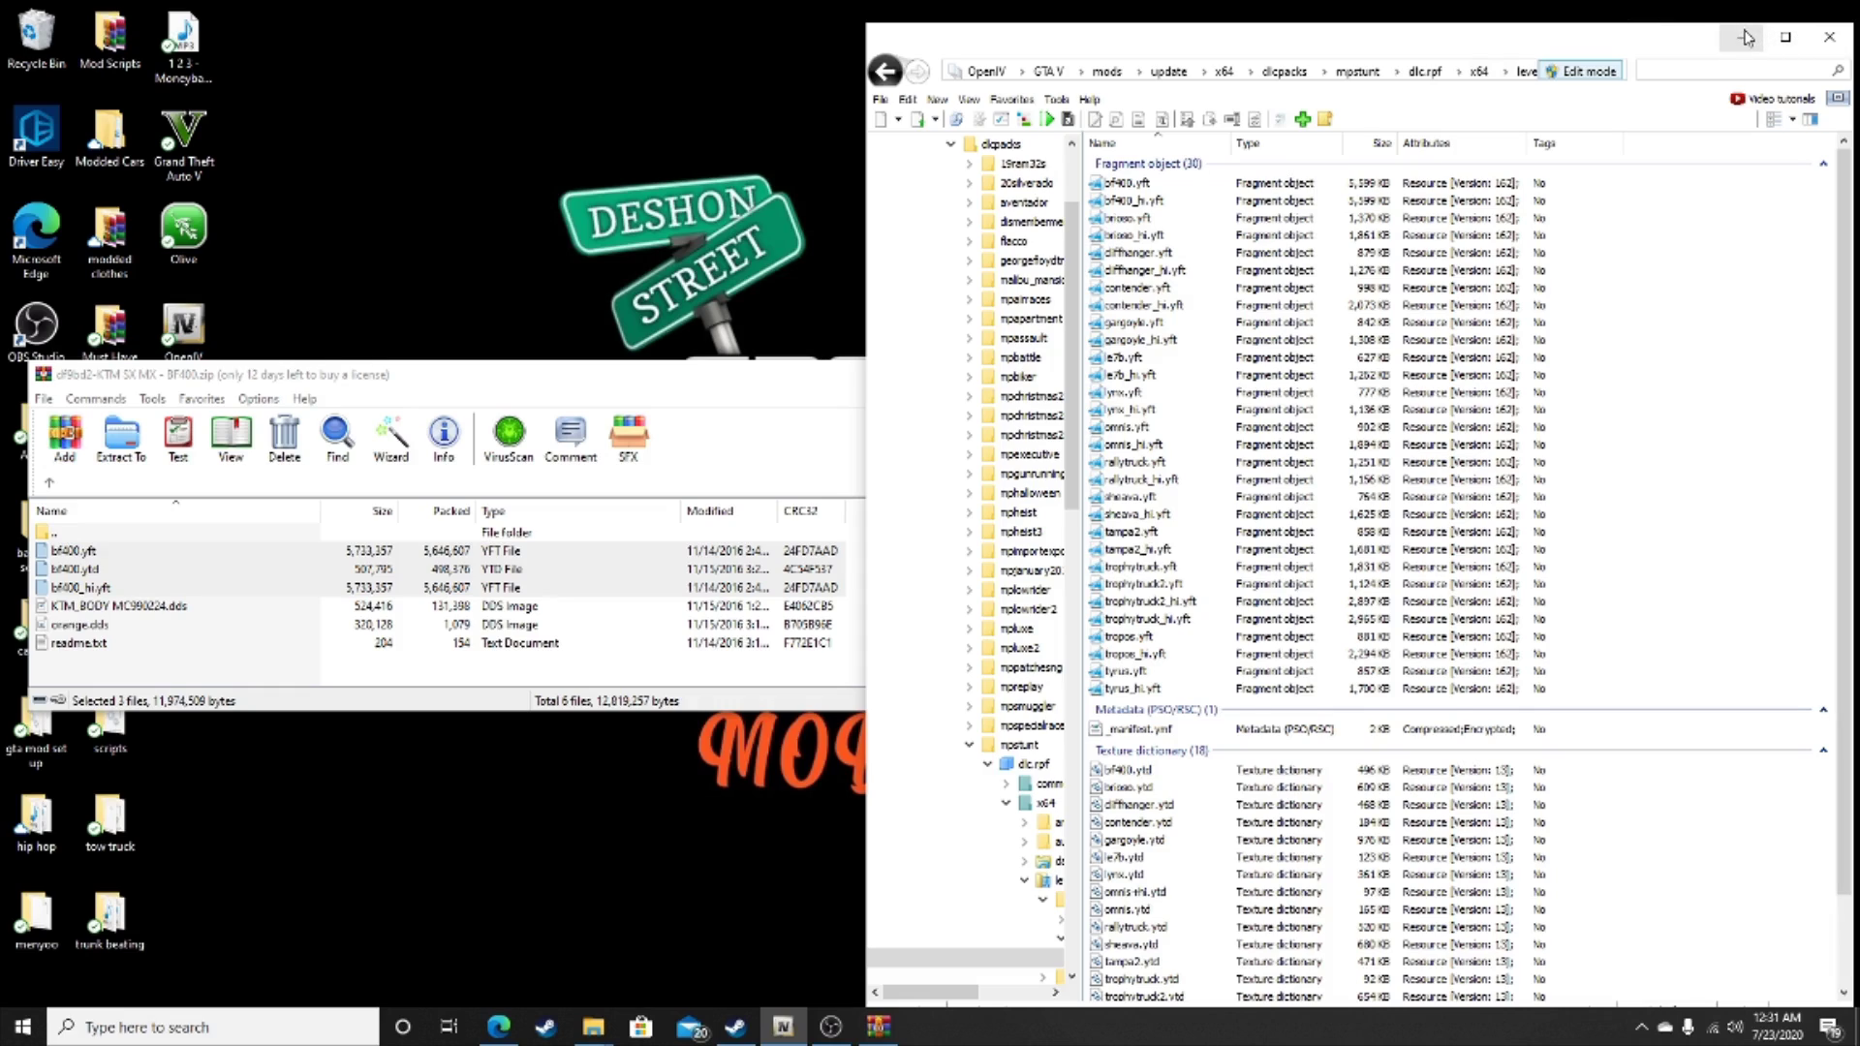
# Close the KTM archive and minimise OpenIV to return to the desktop.
pyautogui.click(564, 376)
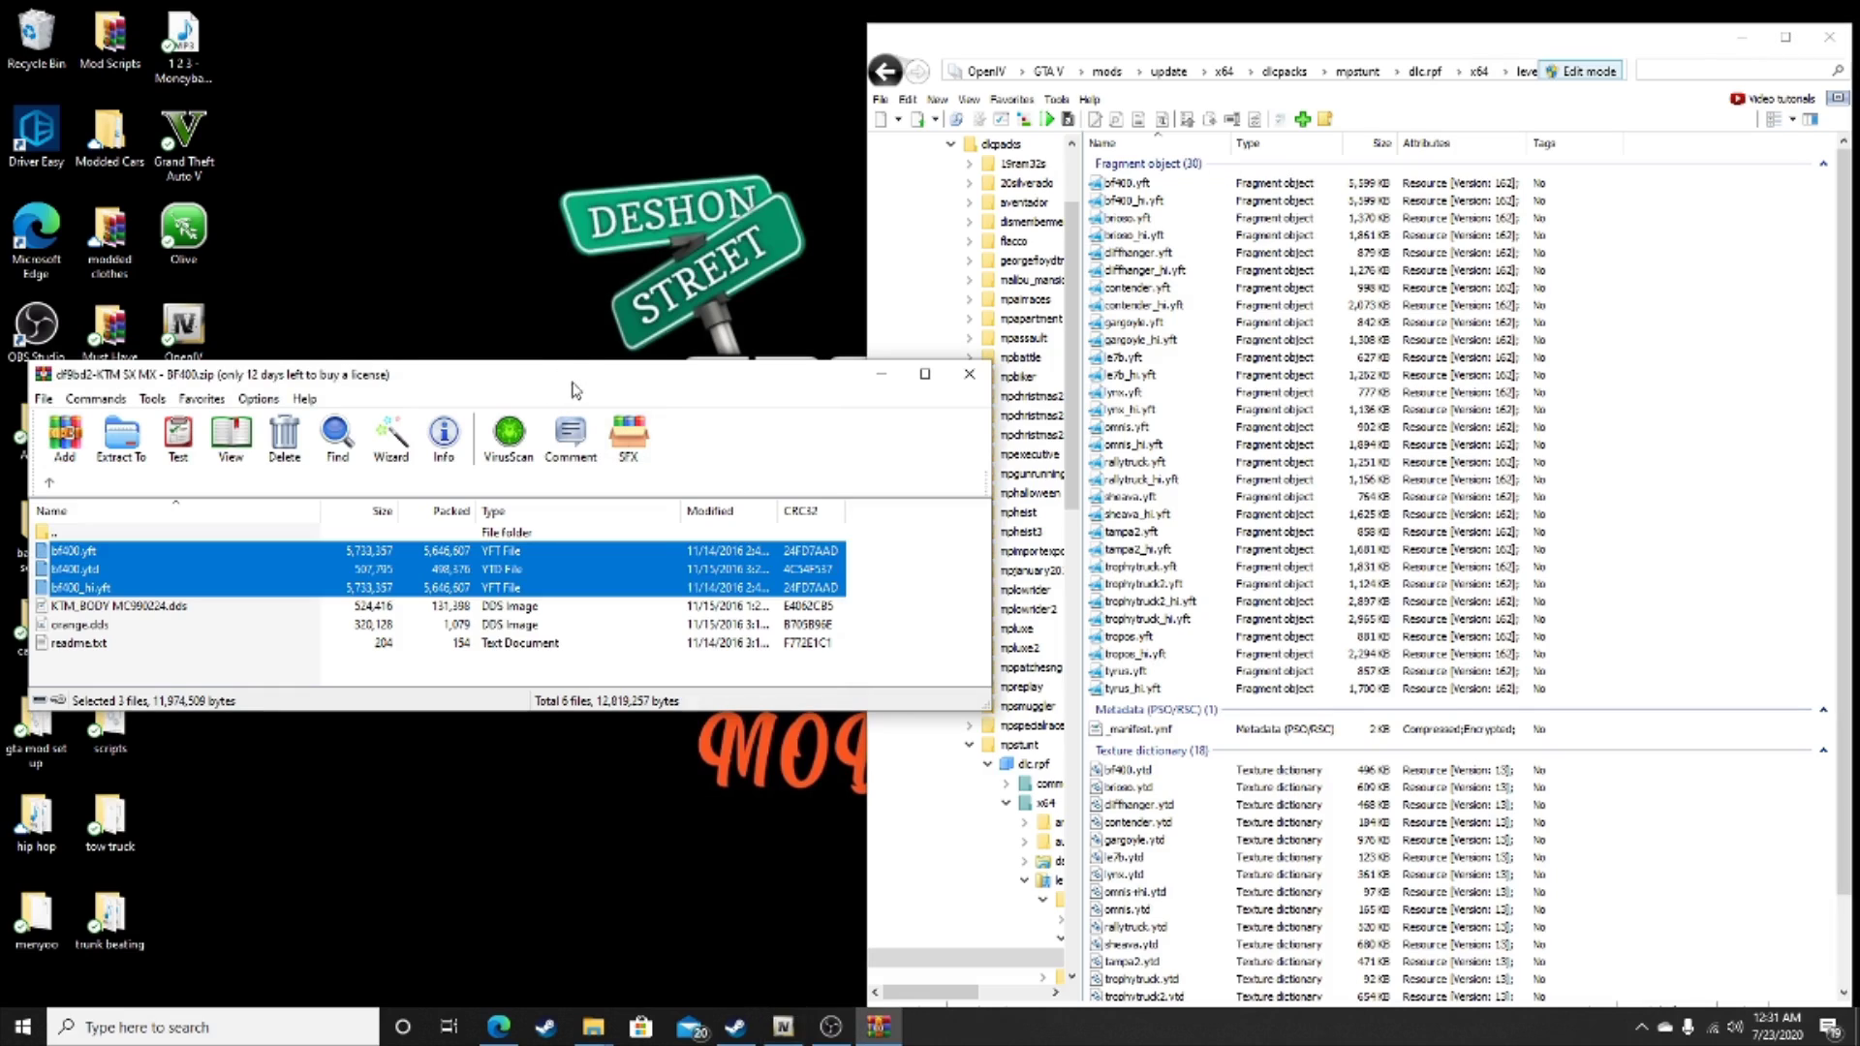
pyautogui.click(884, 379)
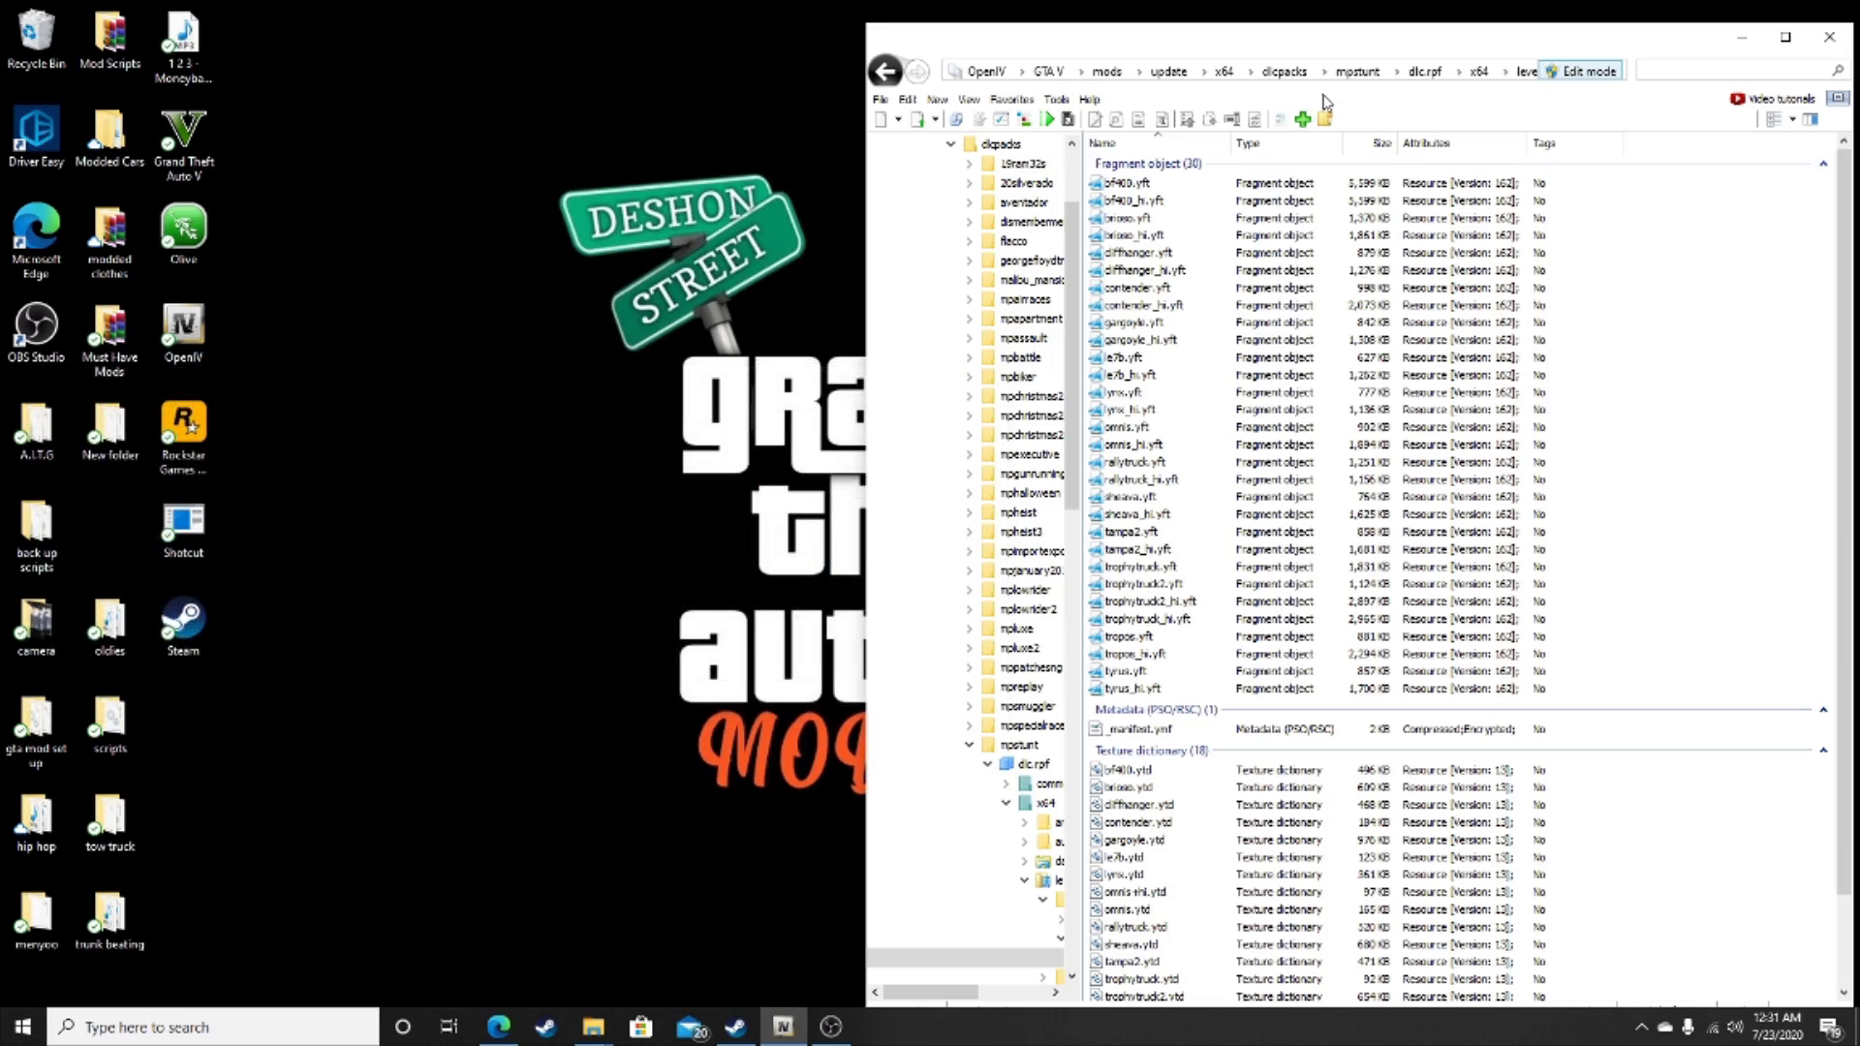
pyautogui.click(1741, 36)
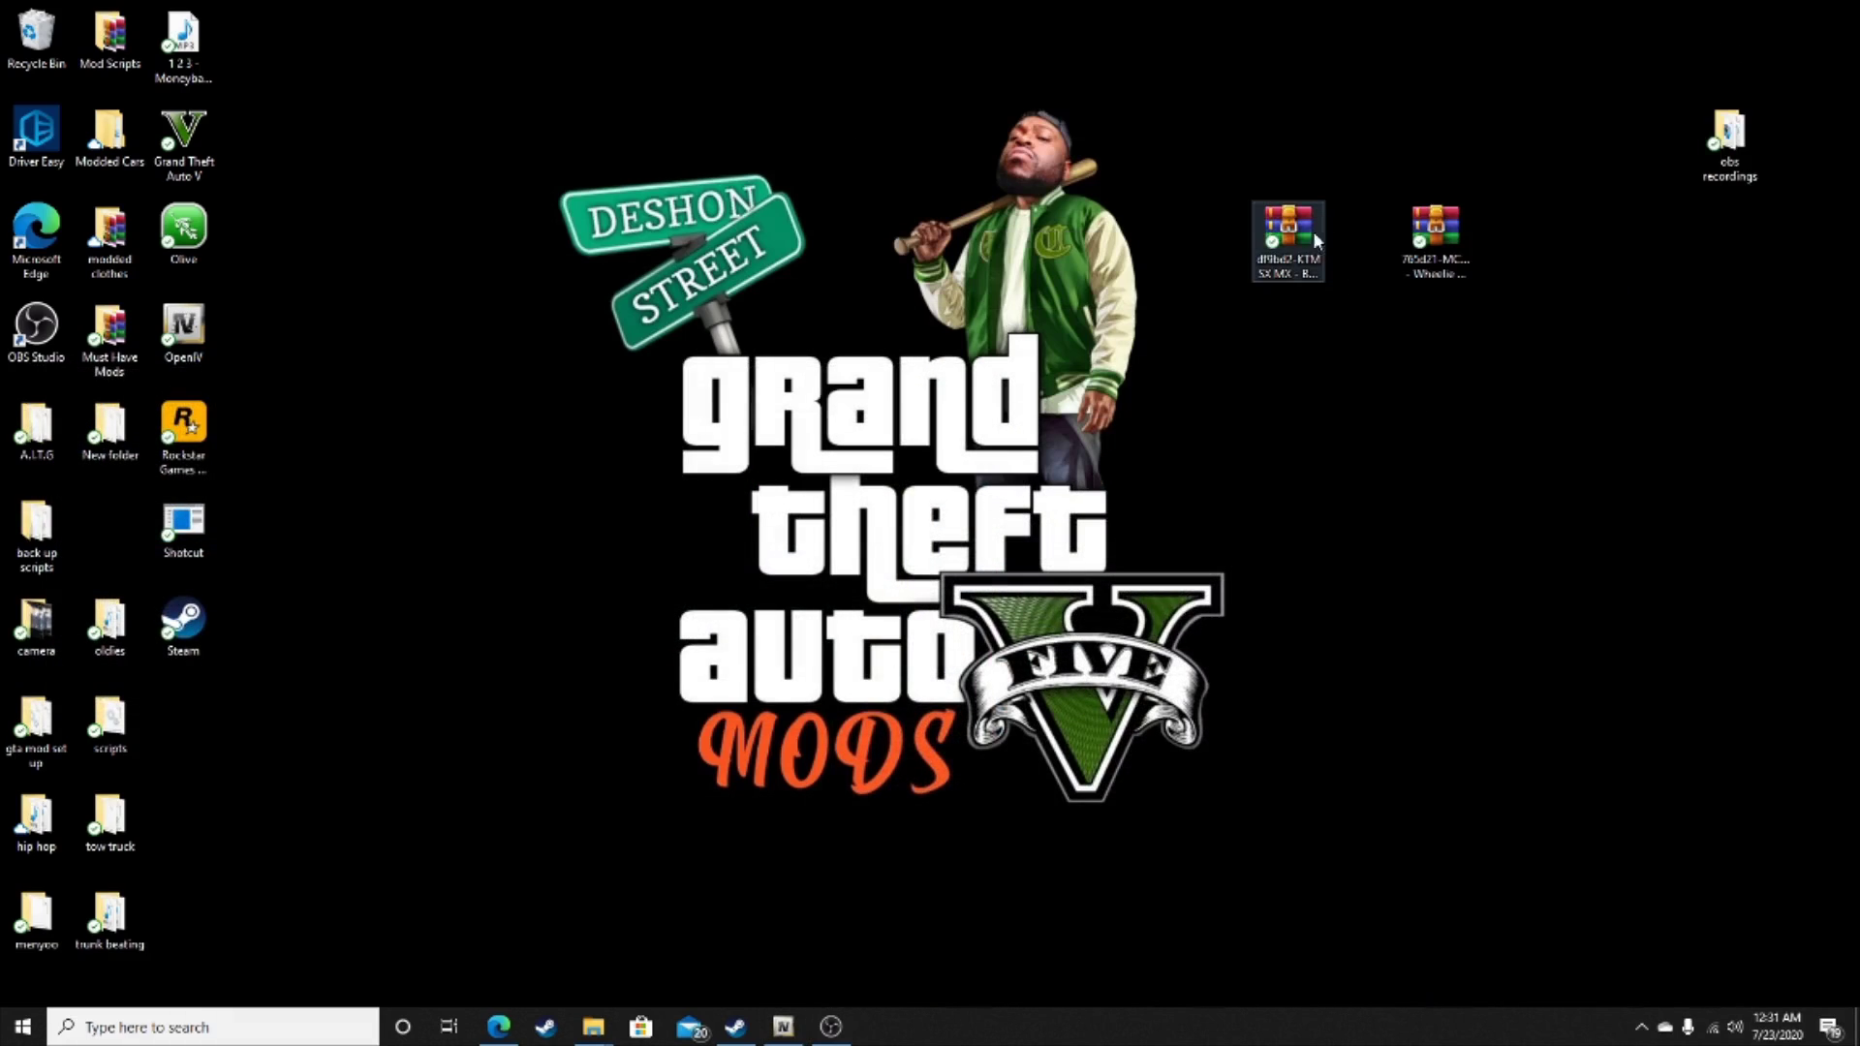
# Open the MC990224 Wheelie mod archive's main folder and inspect its Sanchez and Bati handling and Sanchez handling folders.
pyautogui.doubleClick(1436, 233)
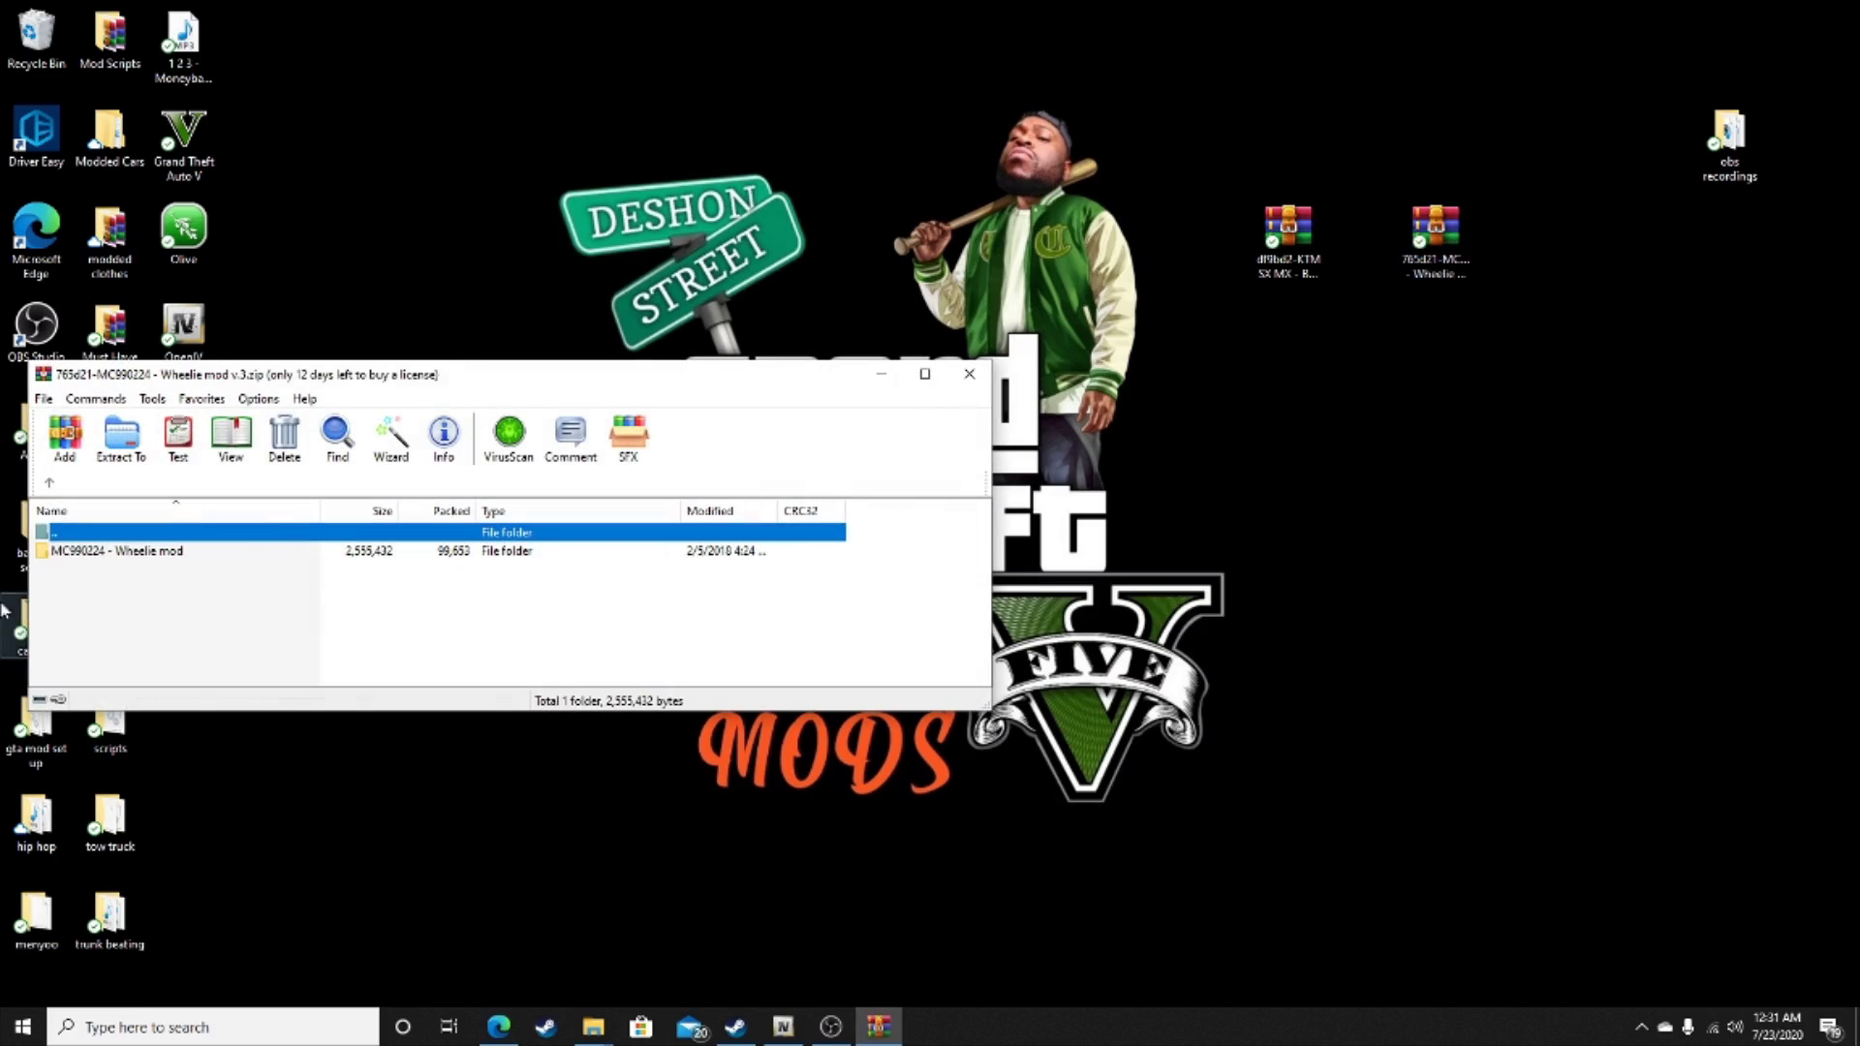
pyautogui.doubleClick(153, 551)
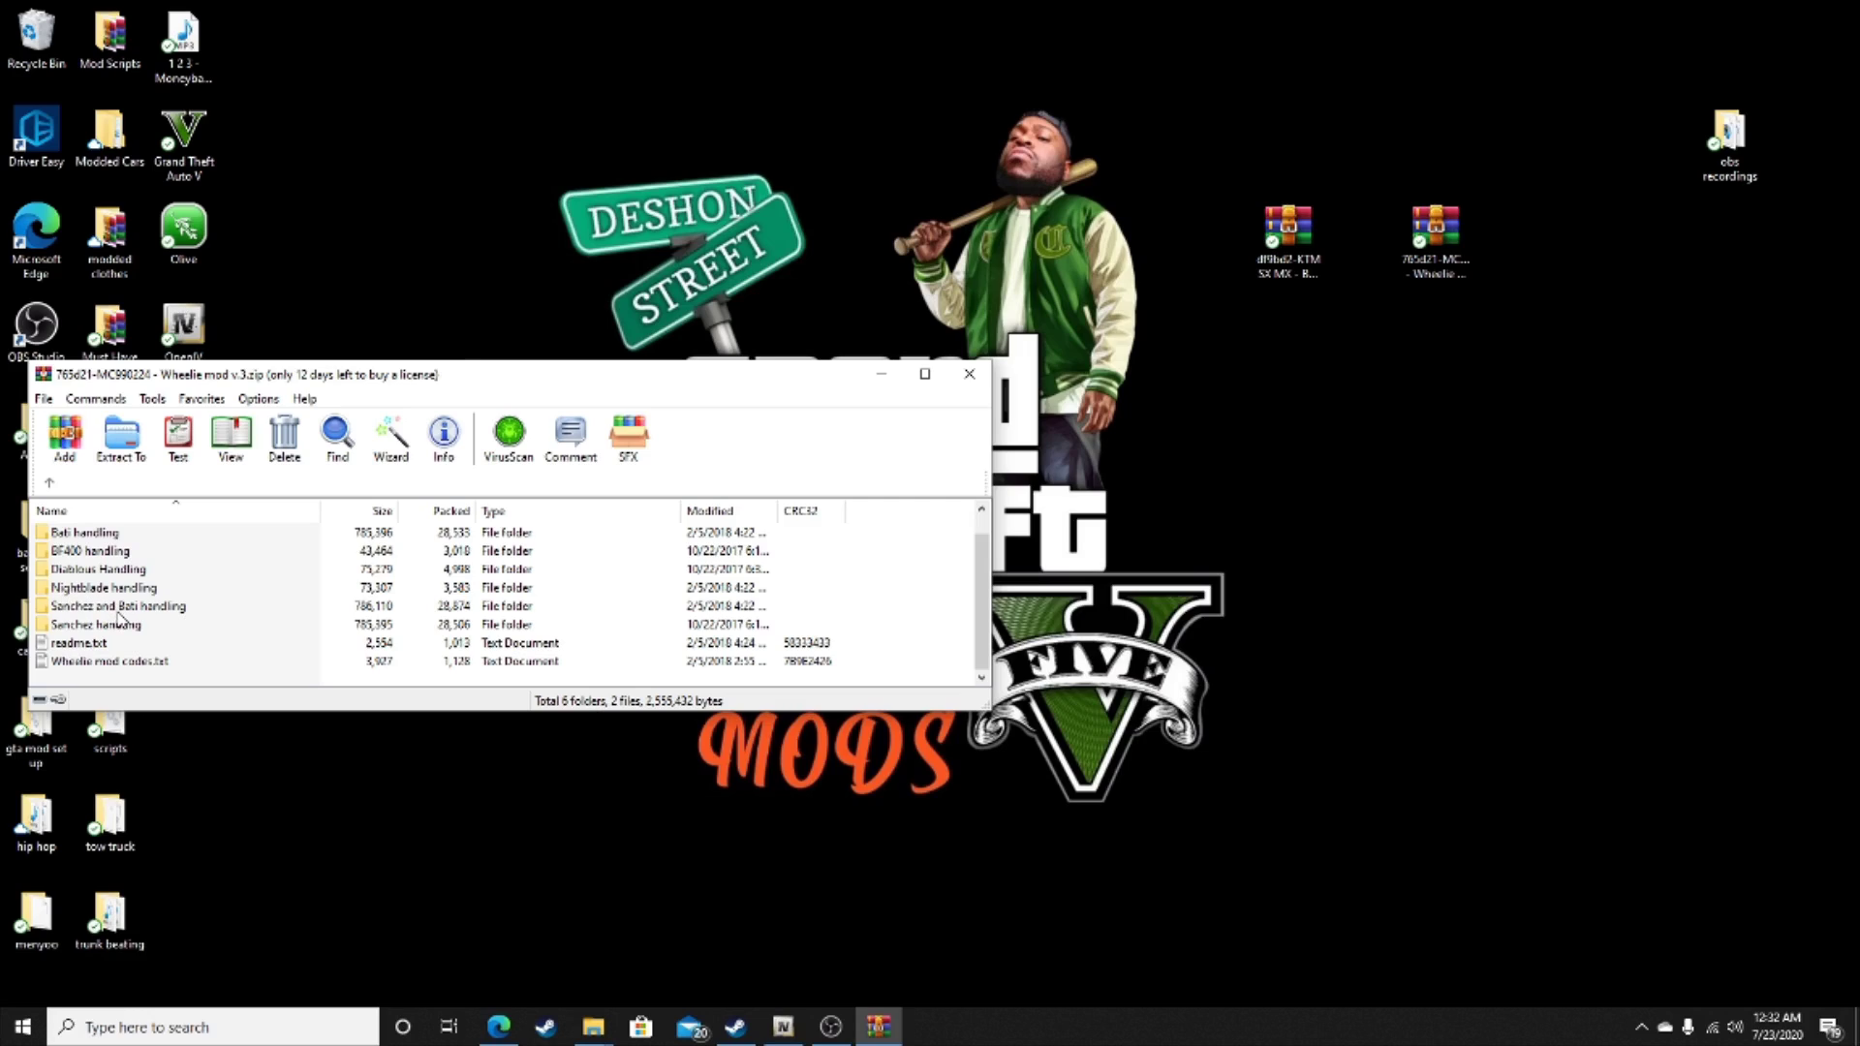
pyautogui.doubleClick(104, 610)
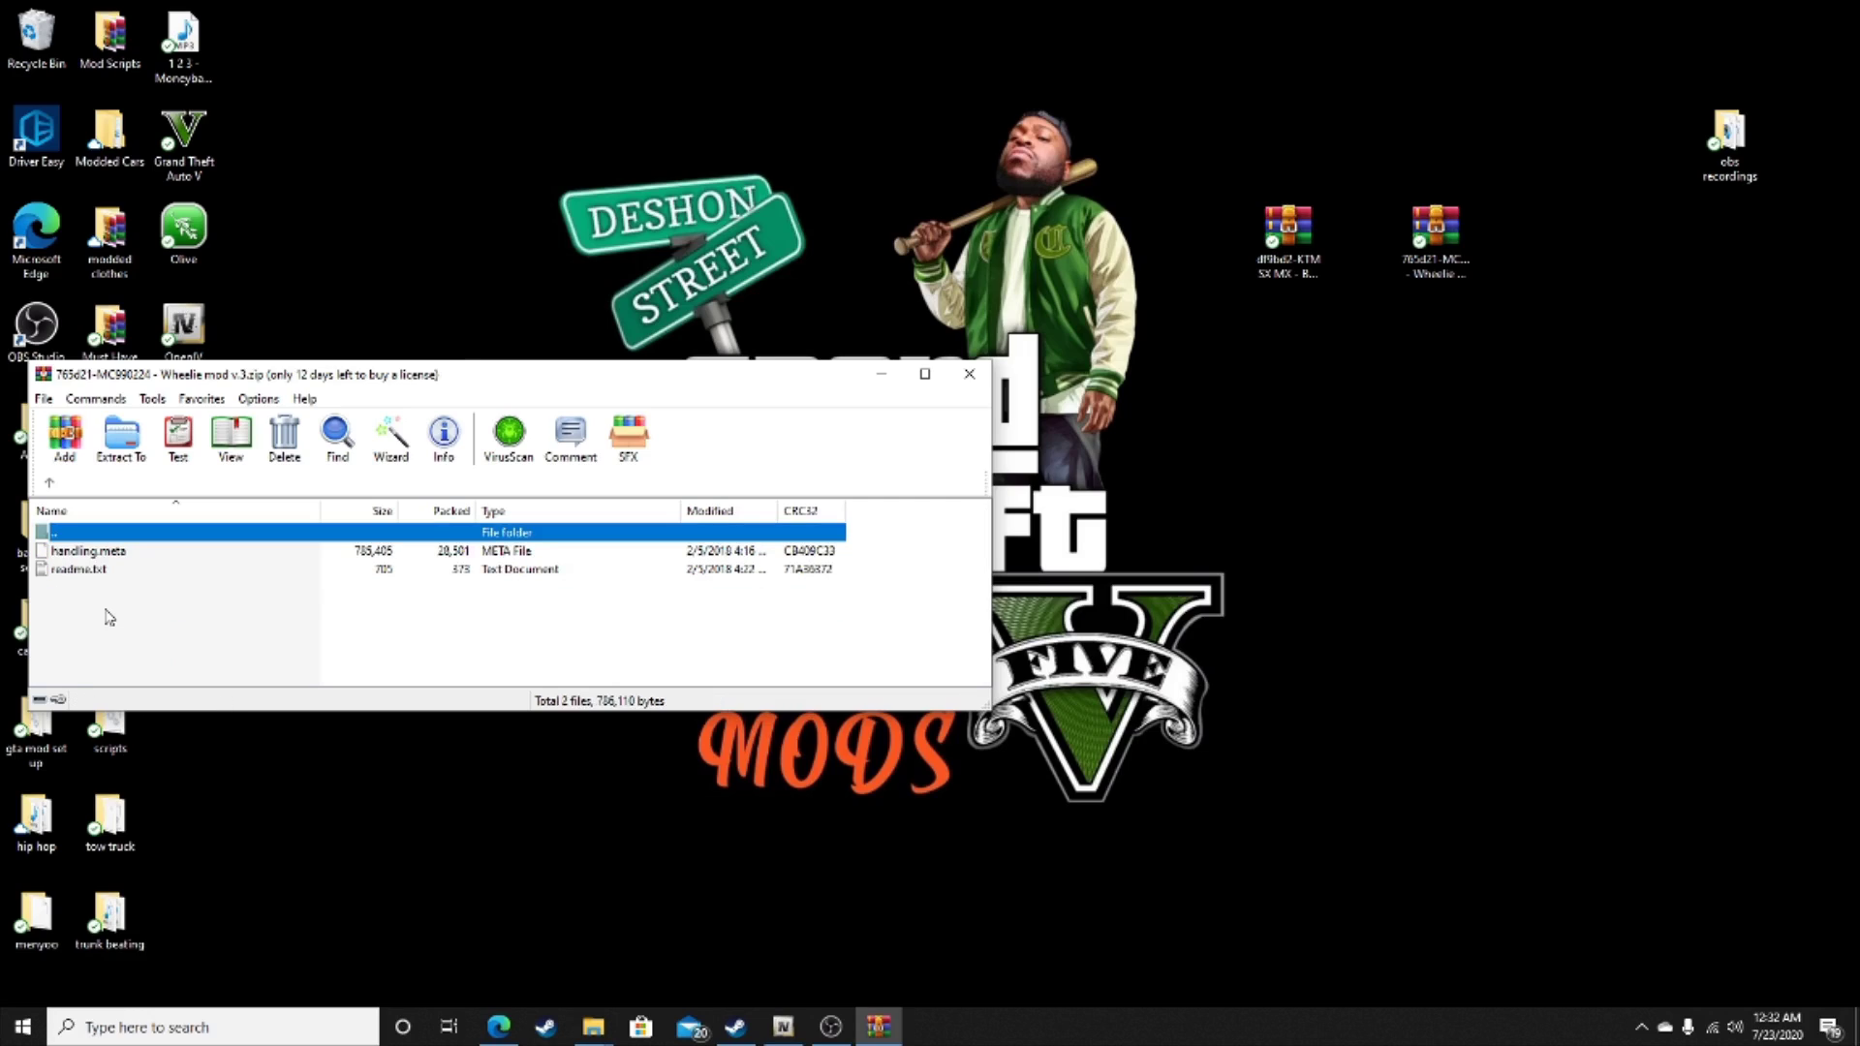
pyautogui.click(48, 482)
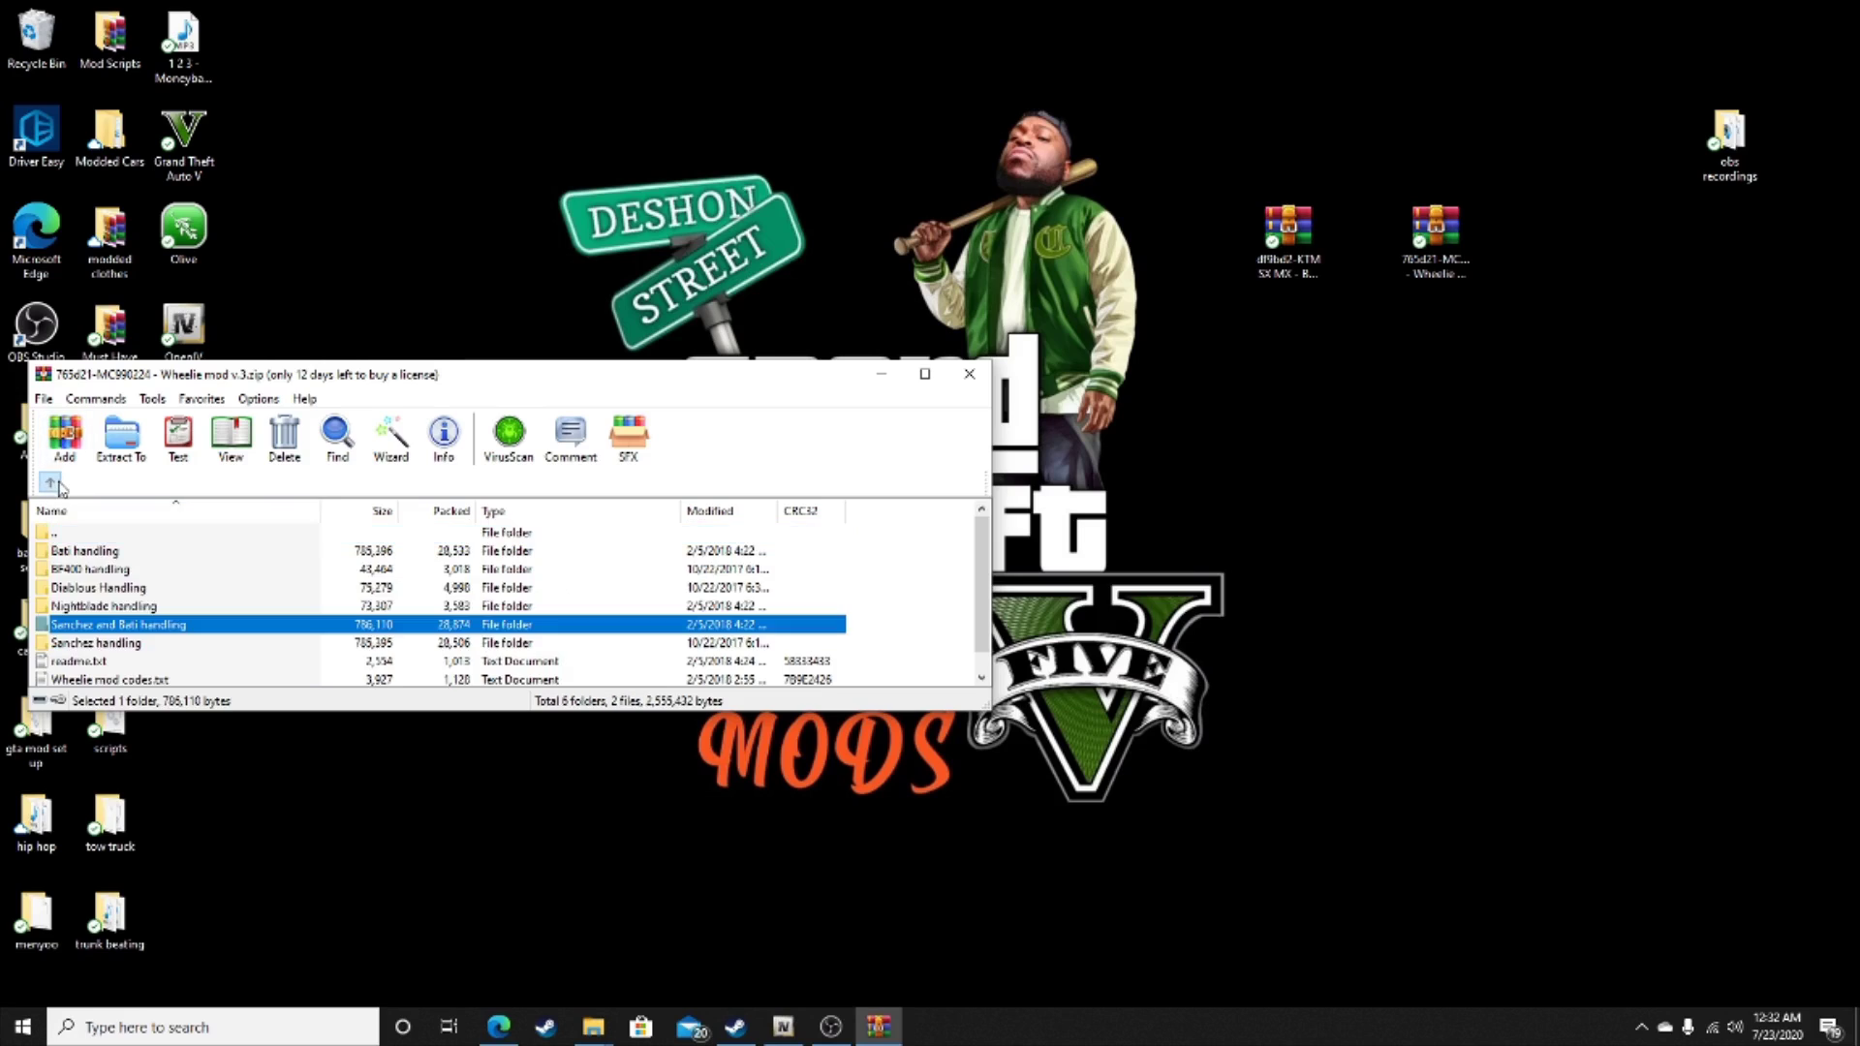
pyautogui.click(108, 644)
pyautogui.doubleClick(108, 645)
pyautogui.click(66, 438)
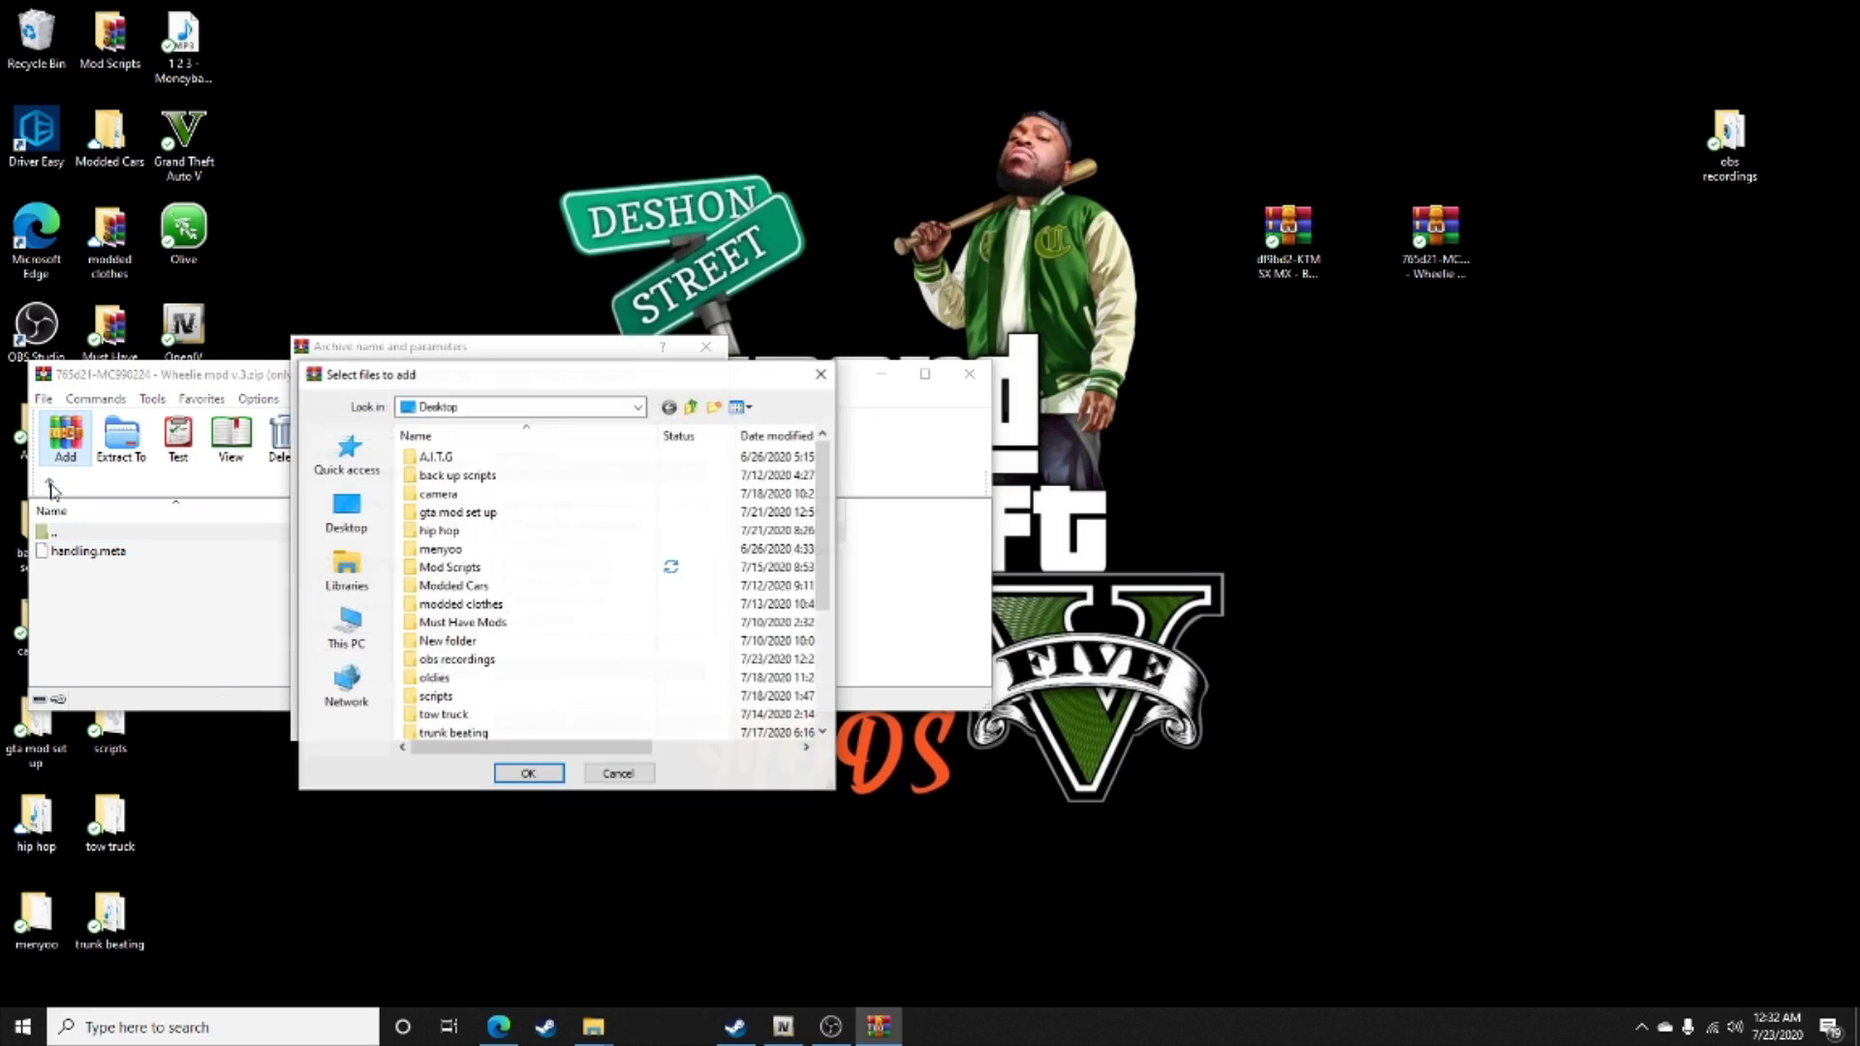
pyautogui.click(822, 374)
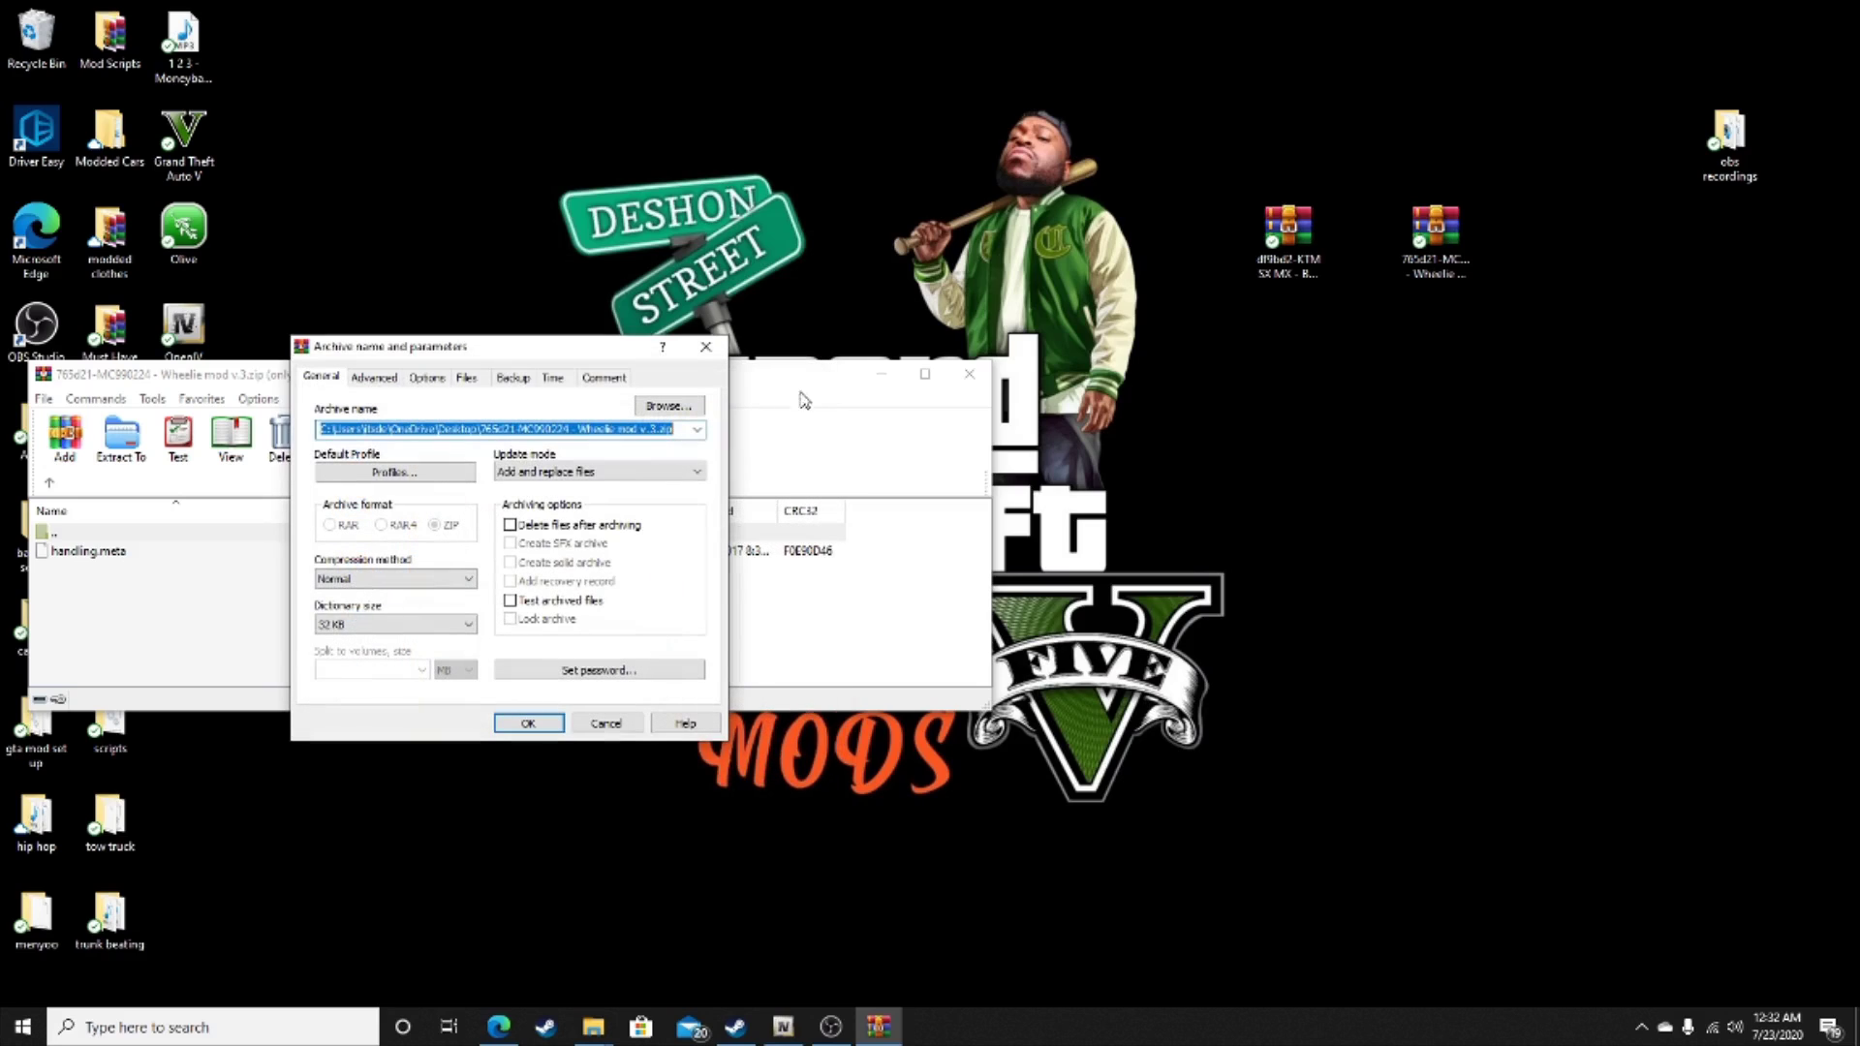
pyautogui.click(705, 346)
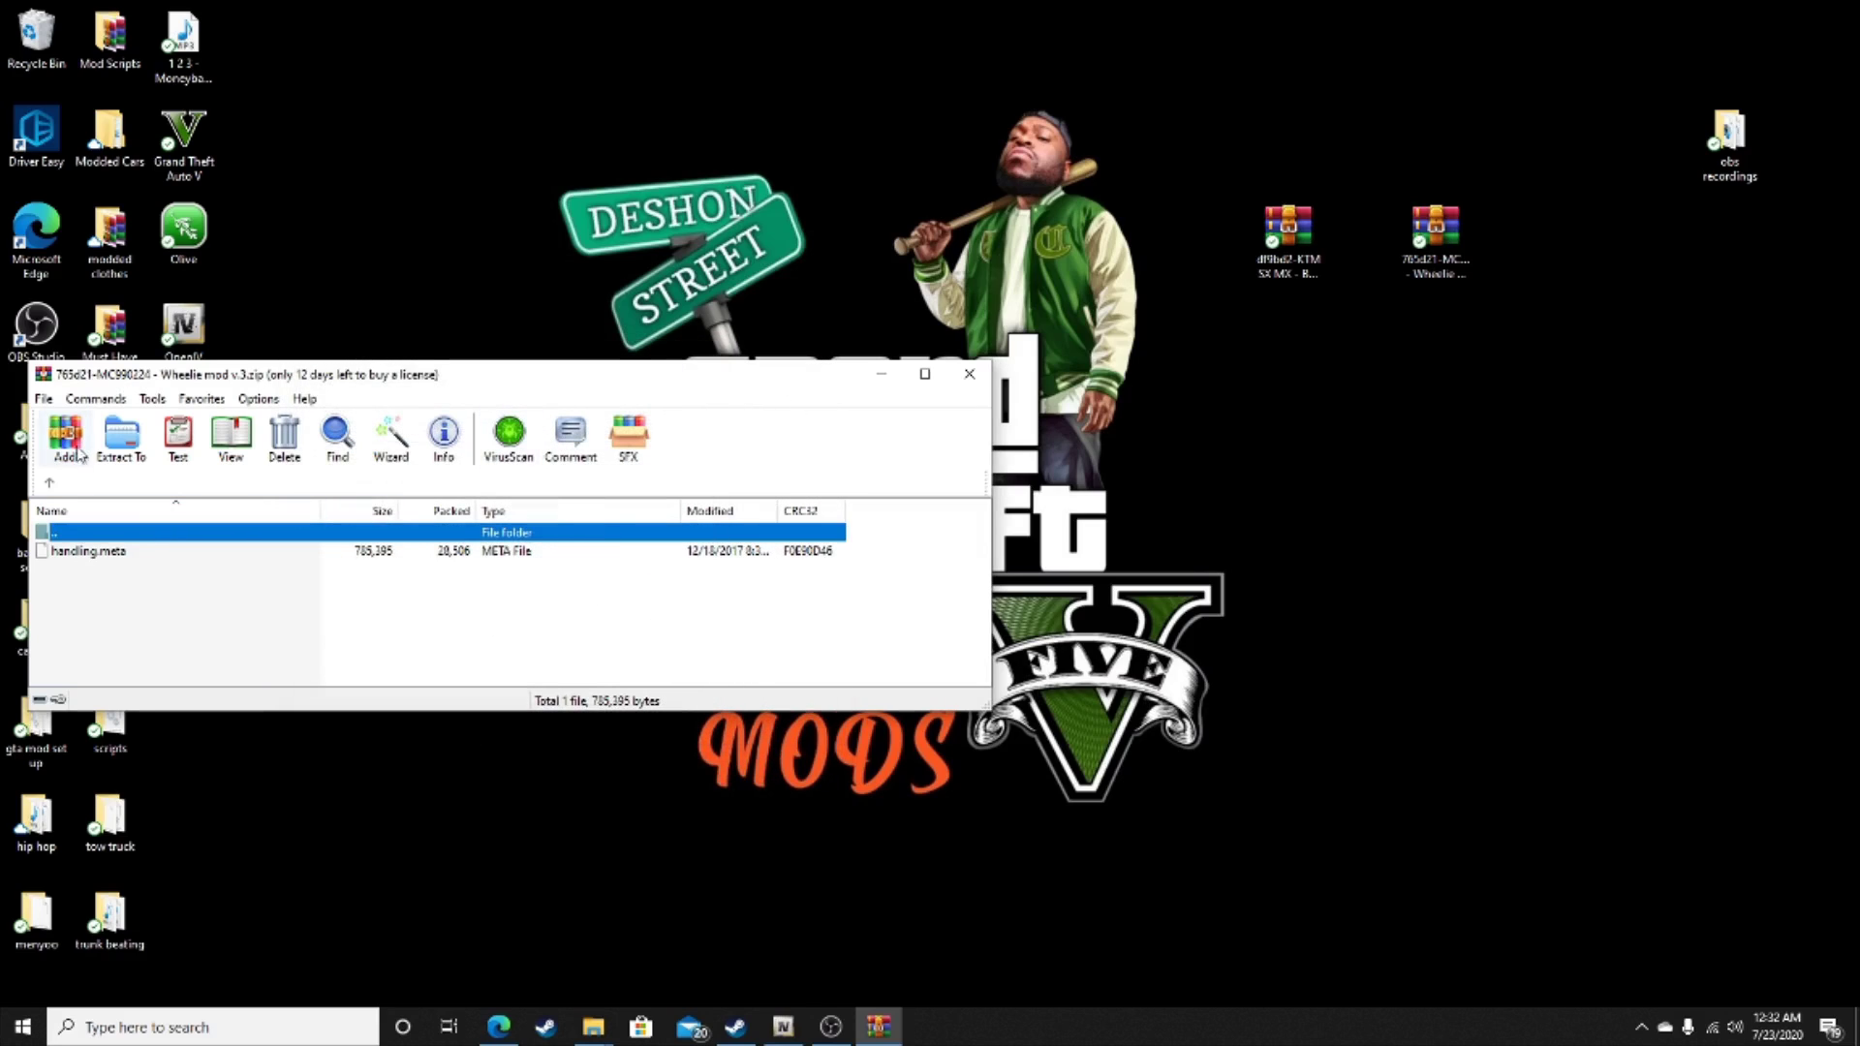
# Return to the archive's folder list and copy the word Diablous from the Diablous Handling folder's name.
pyautogui.click(53, 483)
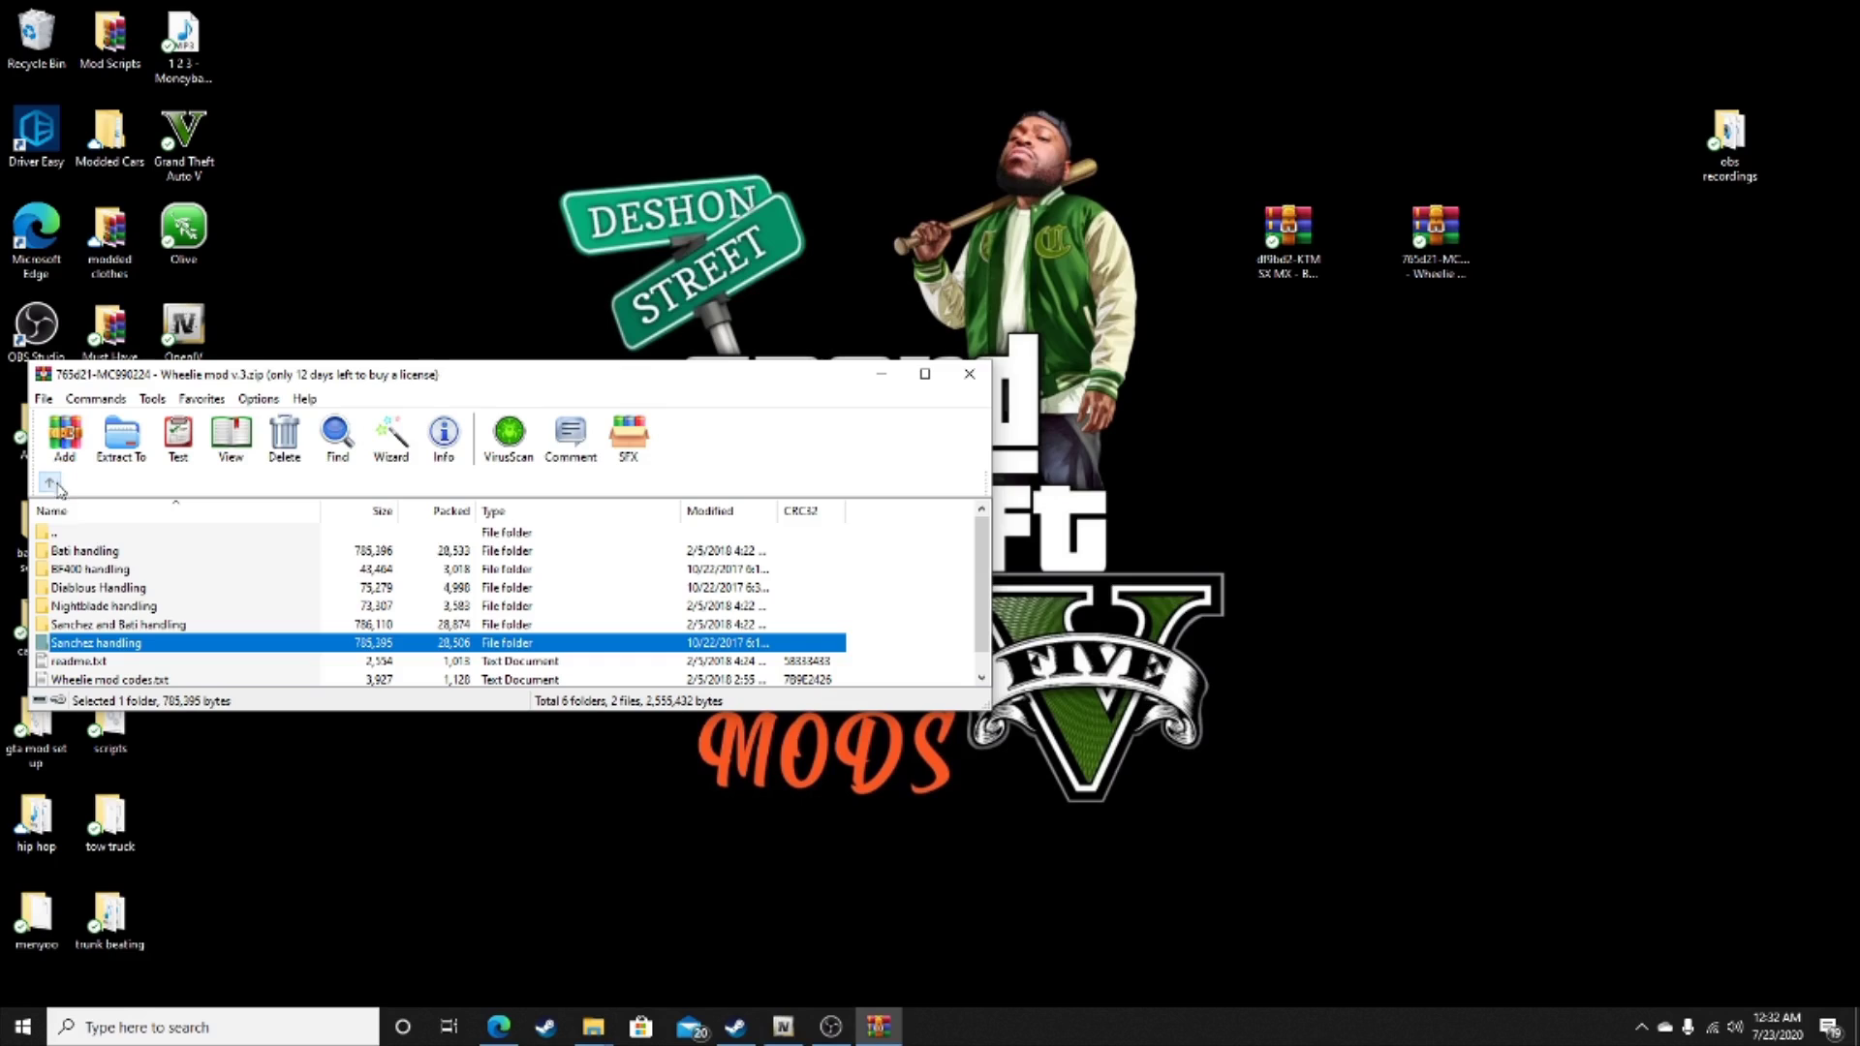
pyautogui.click(145, 589)
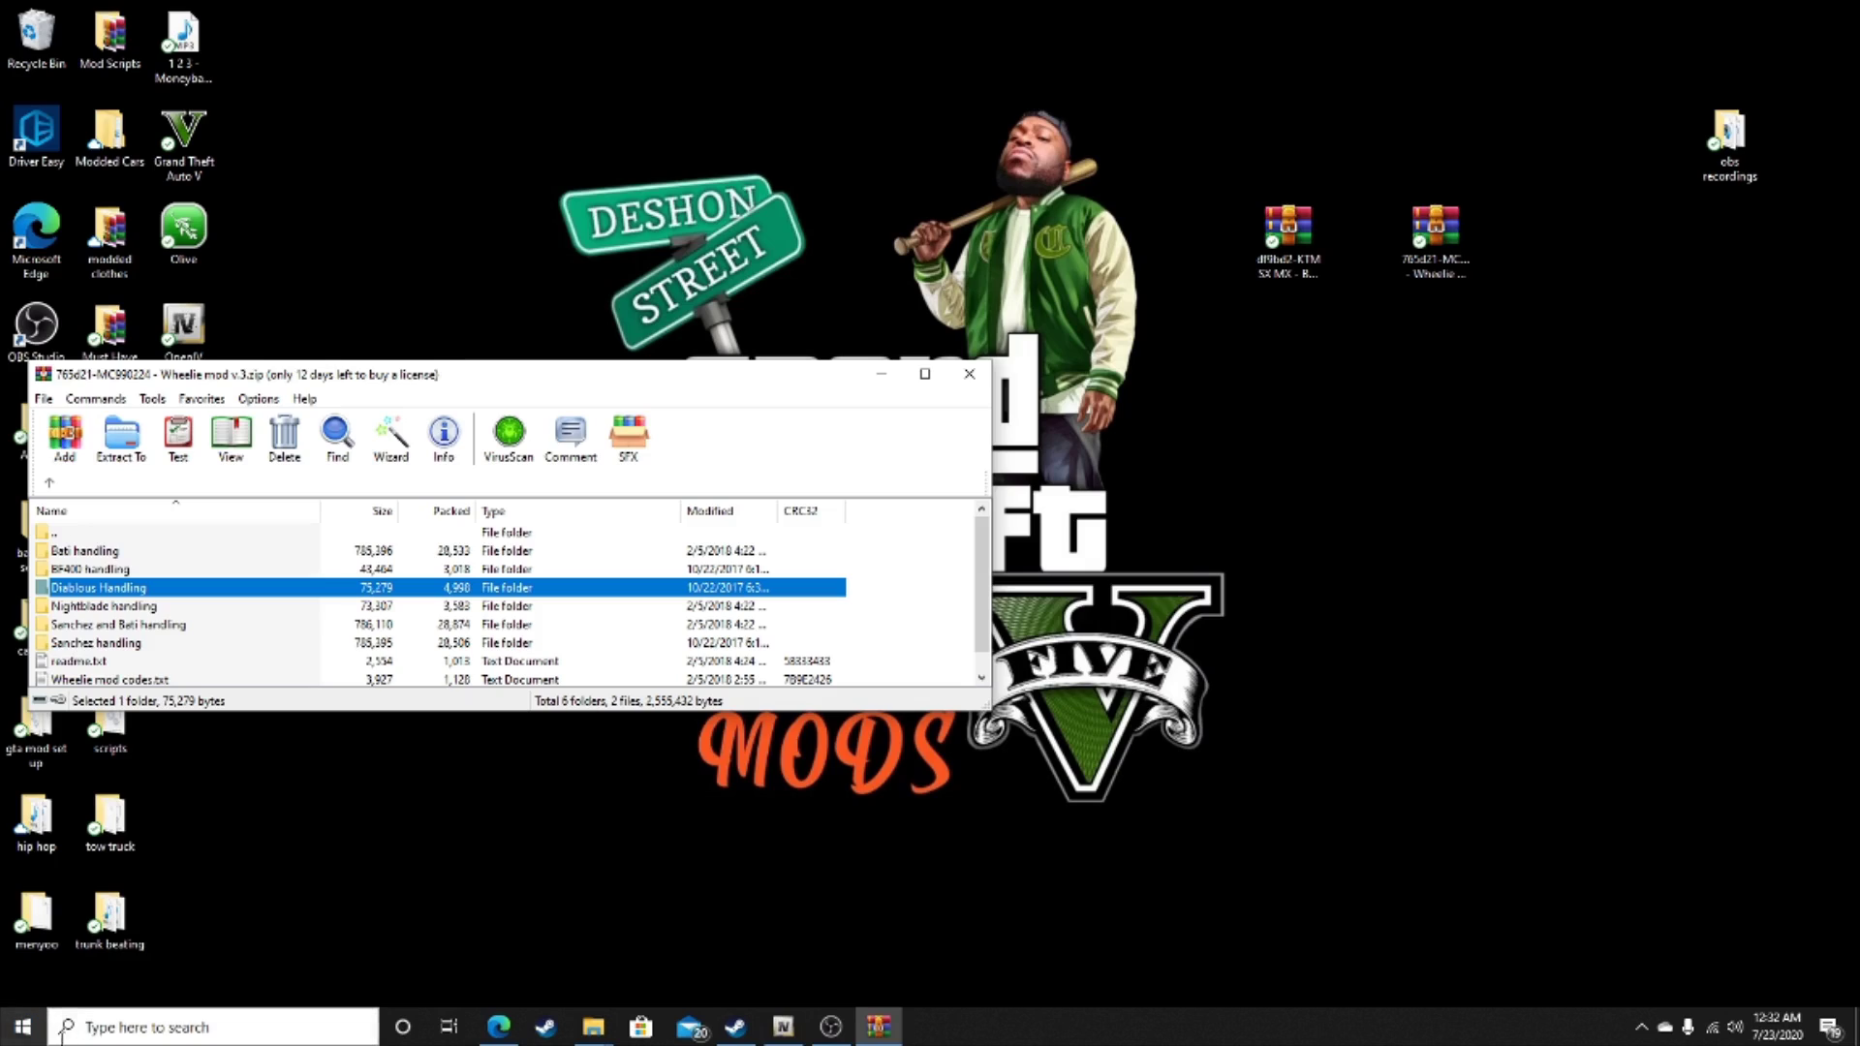
pyautogui.moveTo(482, 1041)
pyautogui.click(470, 775)
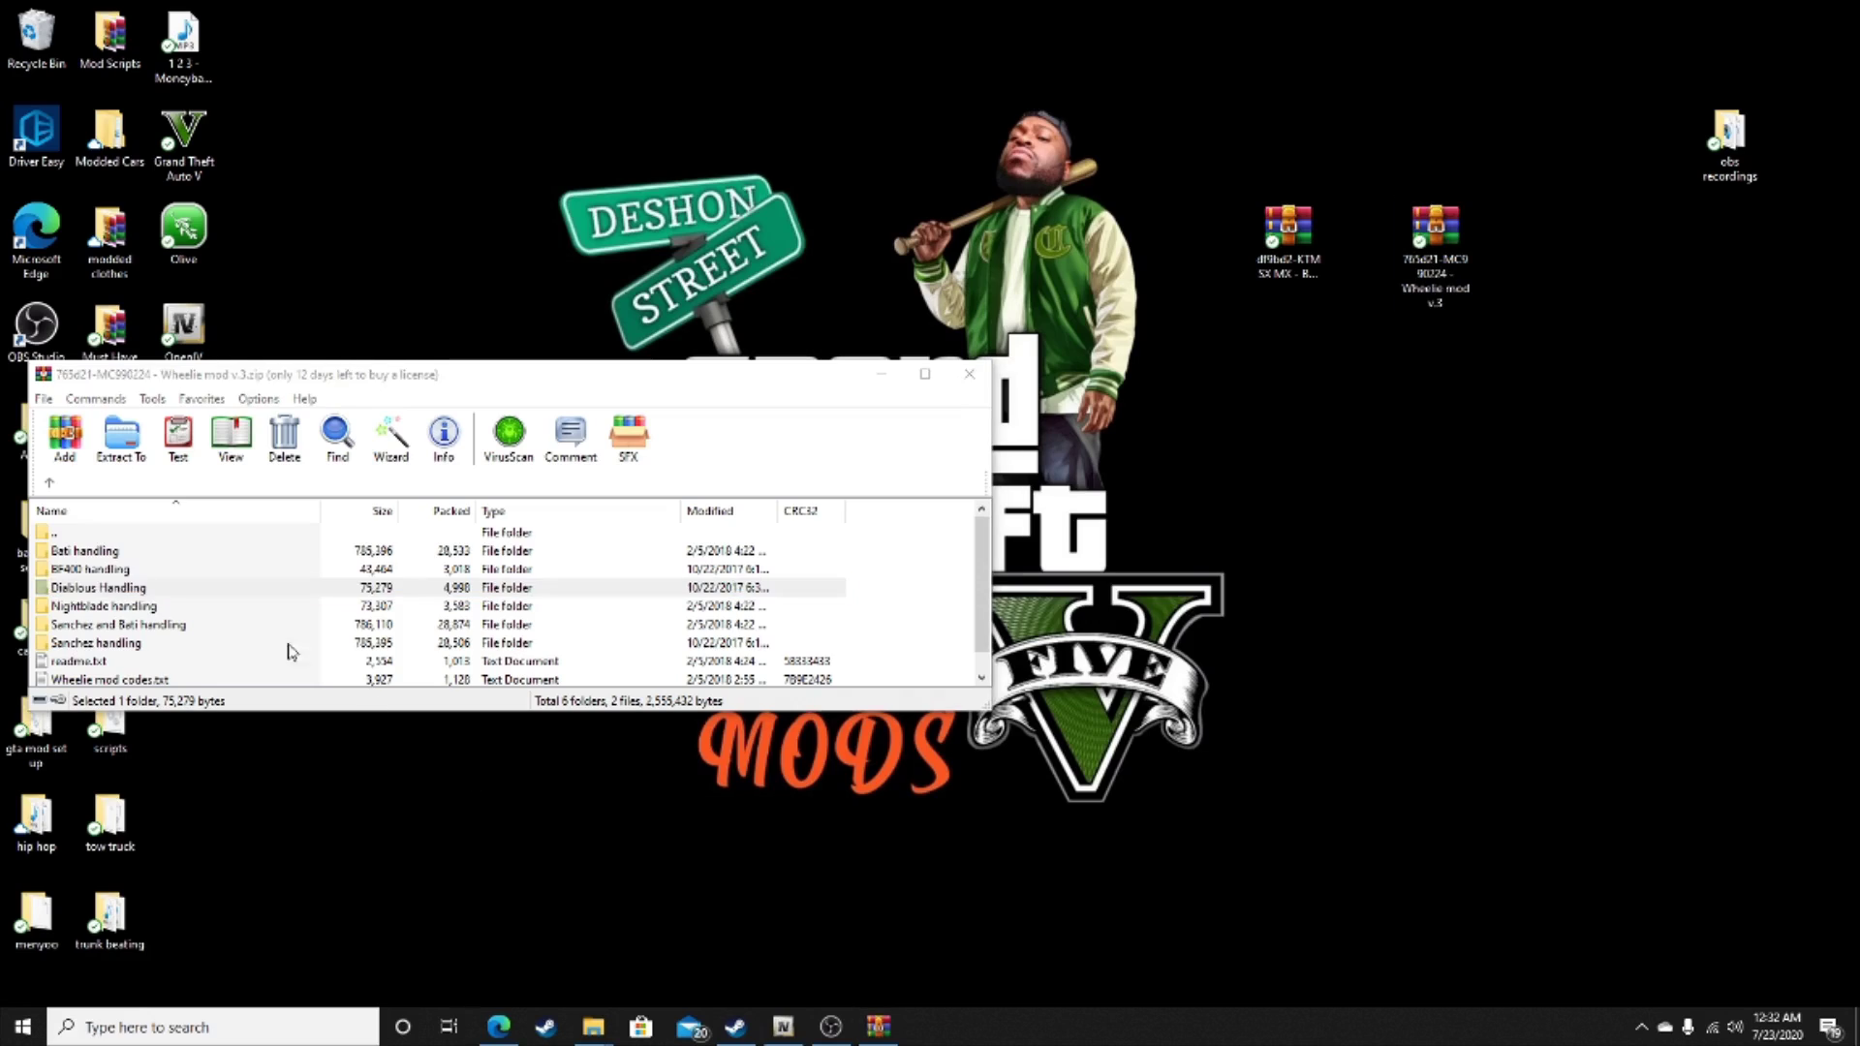
pyautogui.click(101, 591)
pyautogui.click(100, 588)
pyautogui.moveTo(99, 587); pyautogui.dragTo(49, 588)
pyautogui.rightClick(77, 589)
pyautogui.click(143, 654)
# Switch to Microsoft Edge and search the web for "Diablous gta 5".
pyautogui.click(498, 1028)
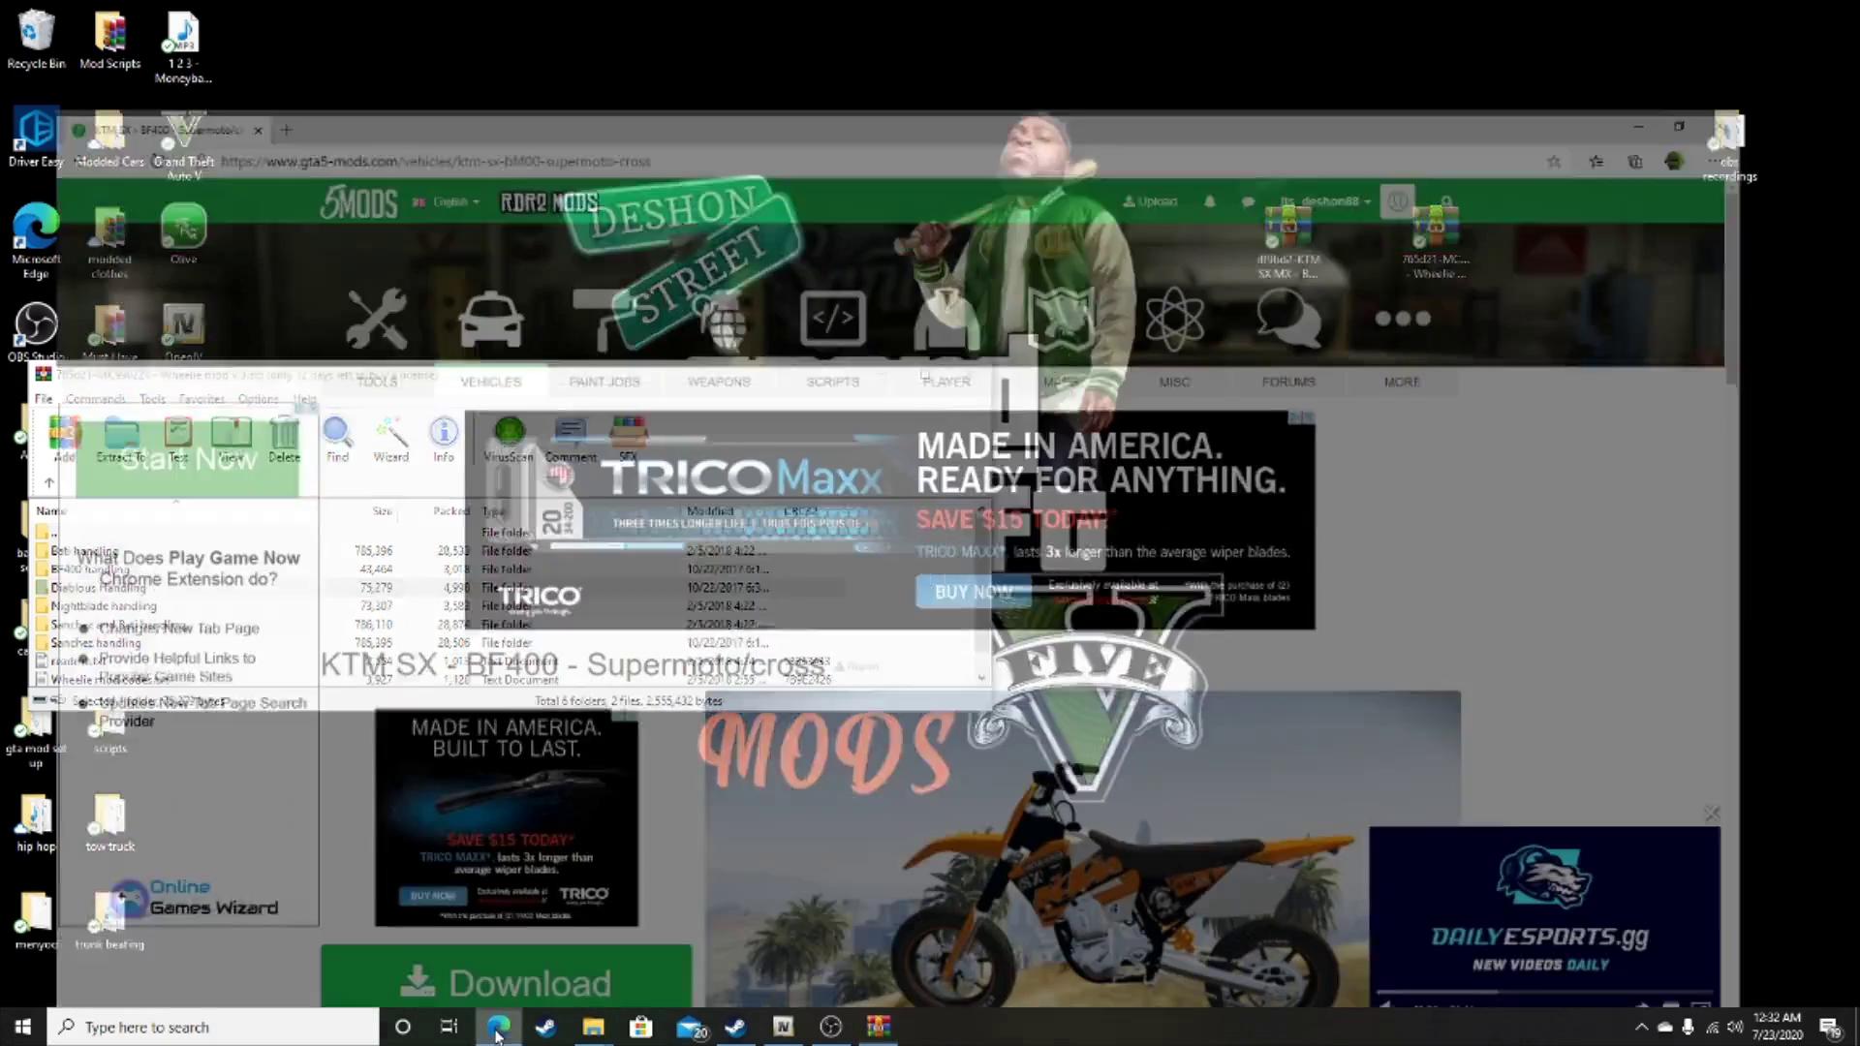
pyautogui.click(736, 58)
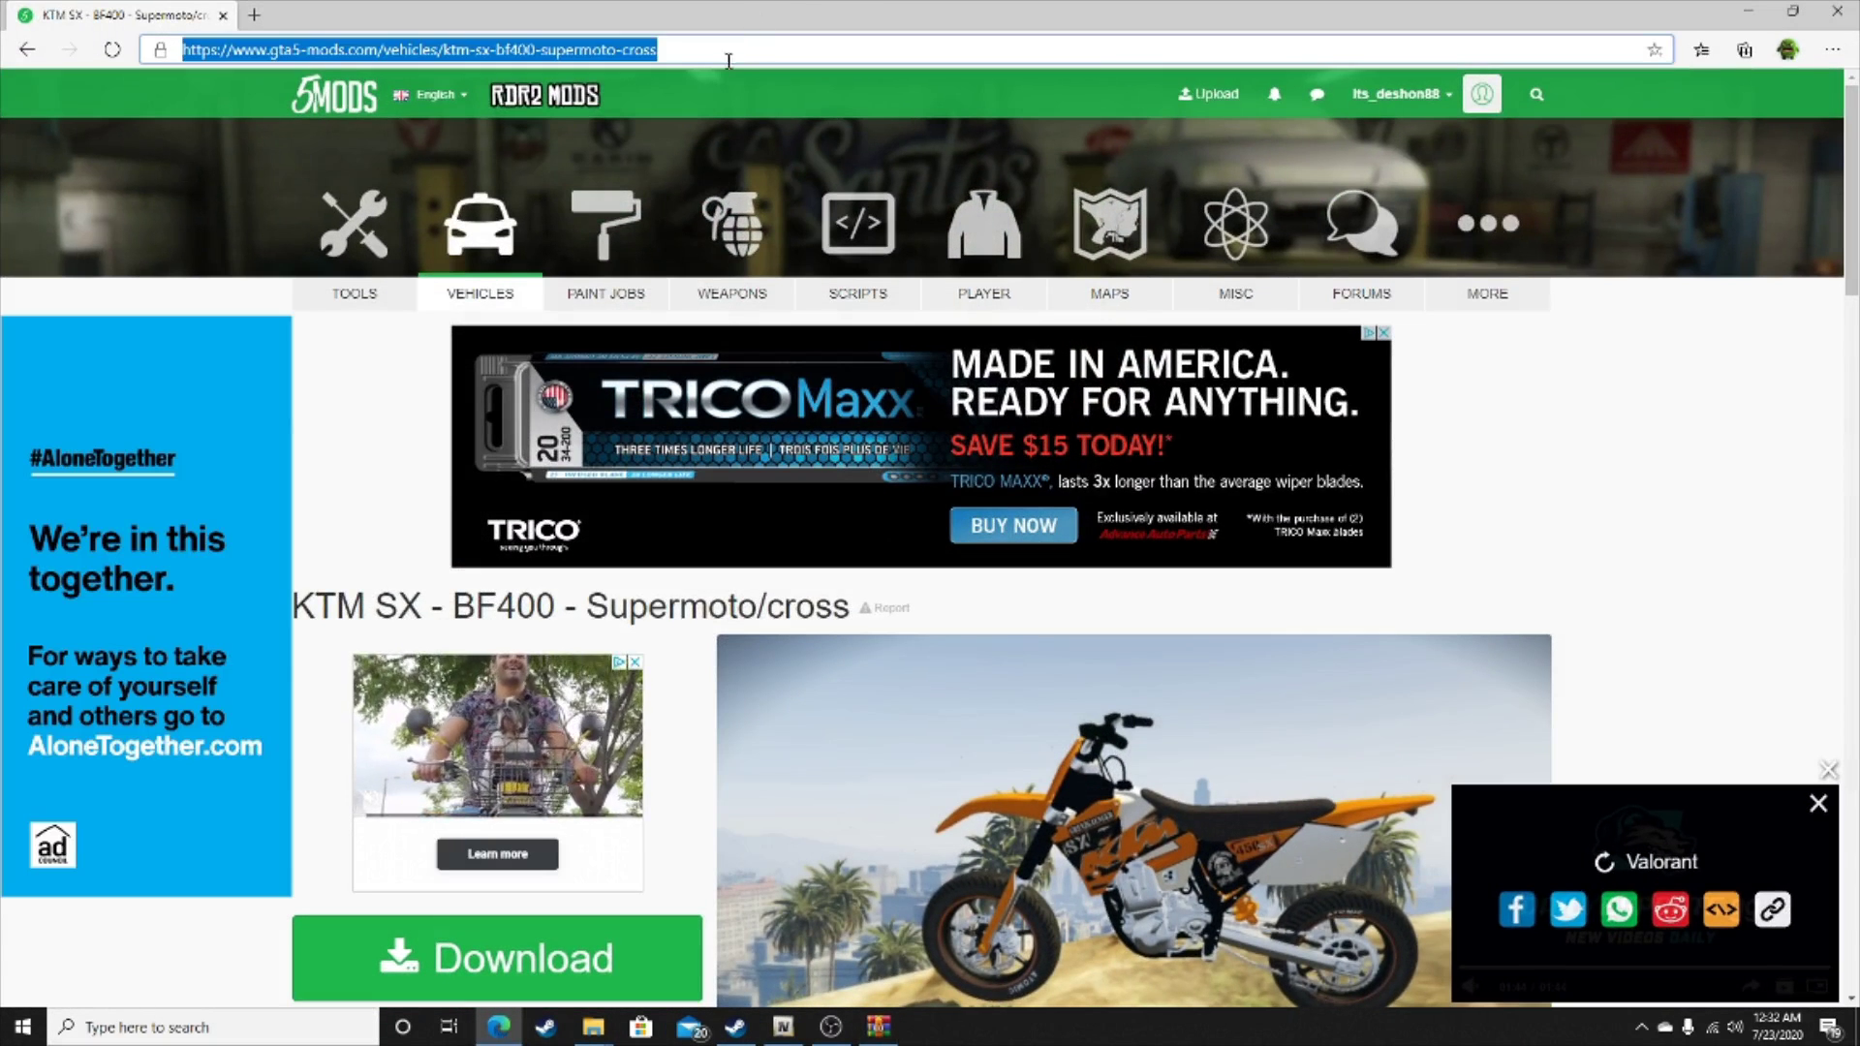
pyautogui.hotkey('ctrl', 'v')
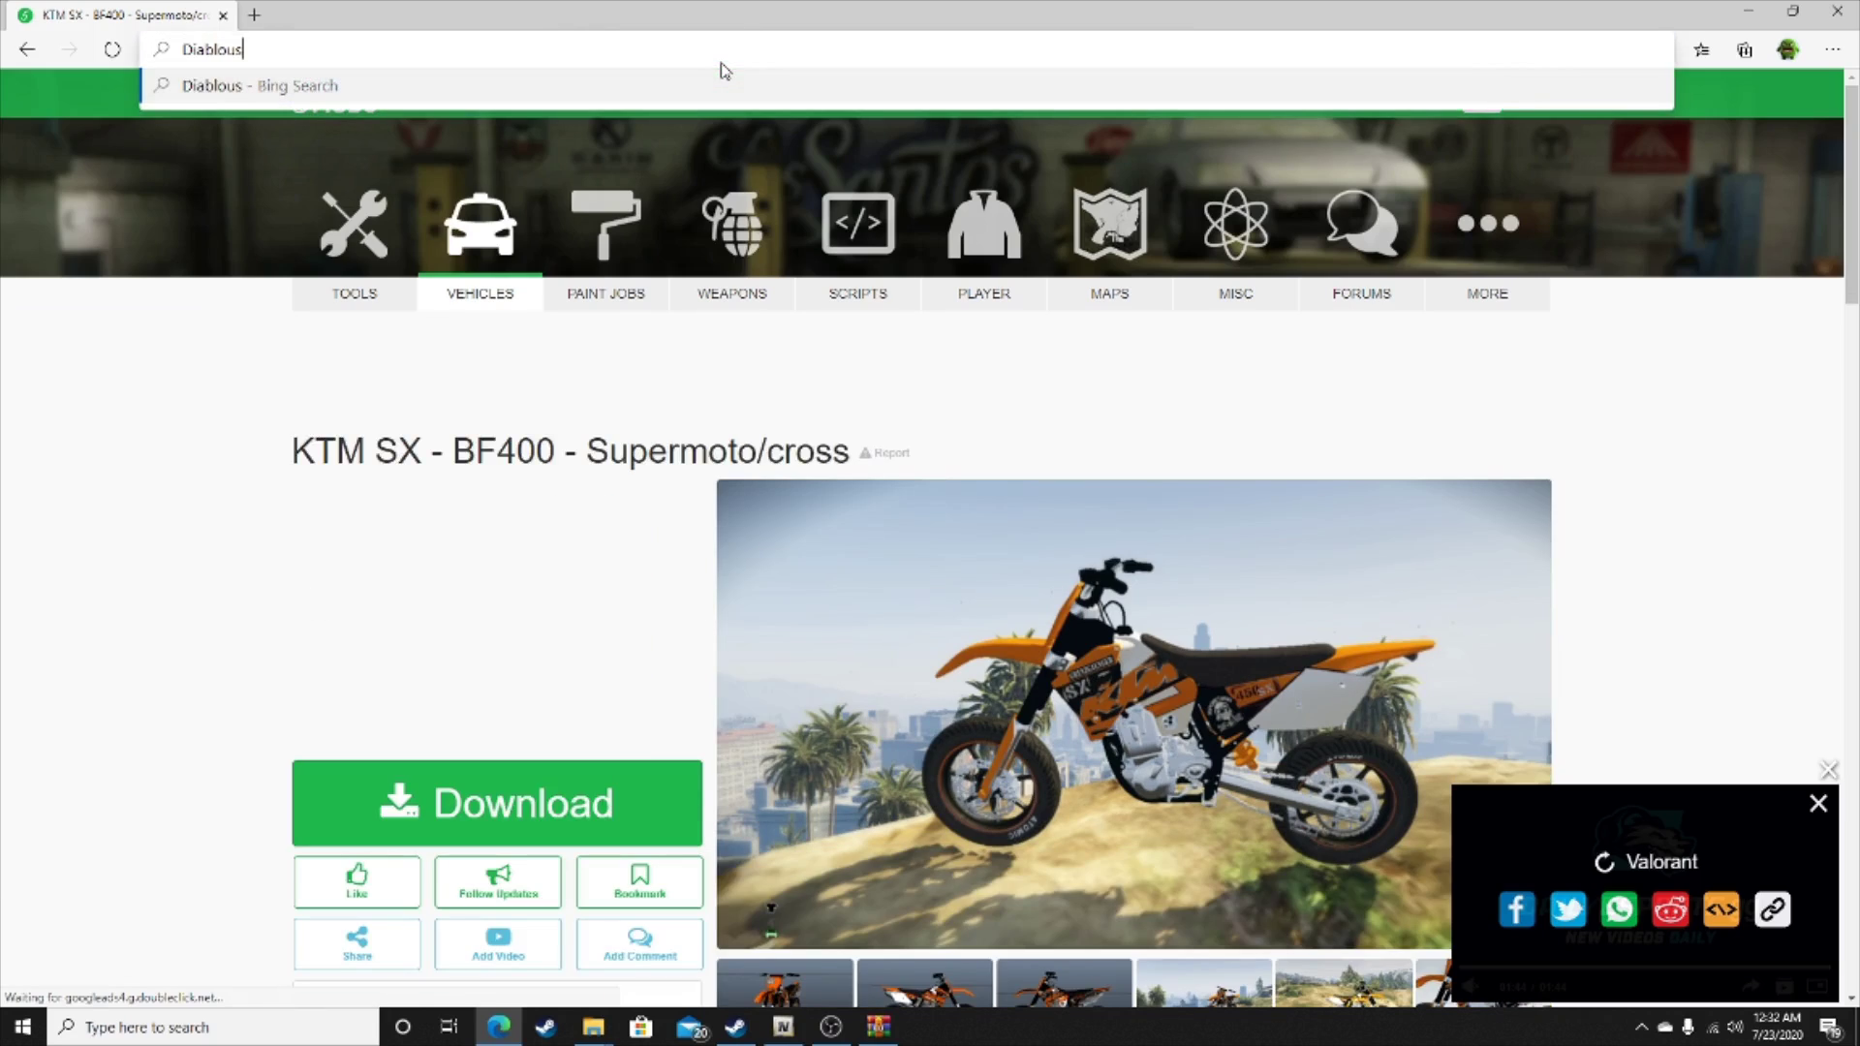
pyautogui.write('gta')
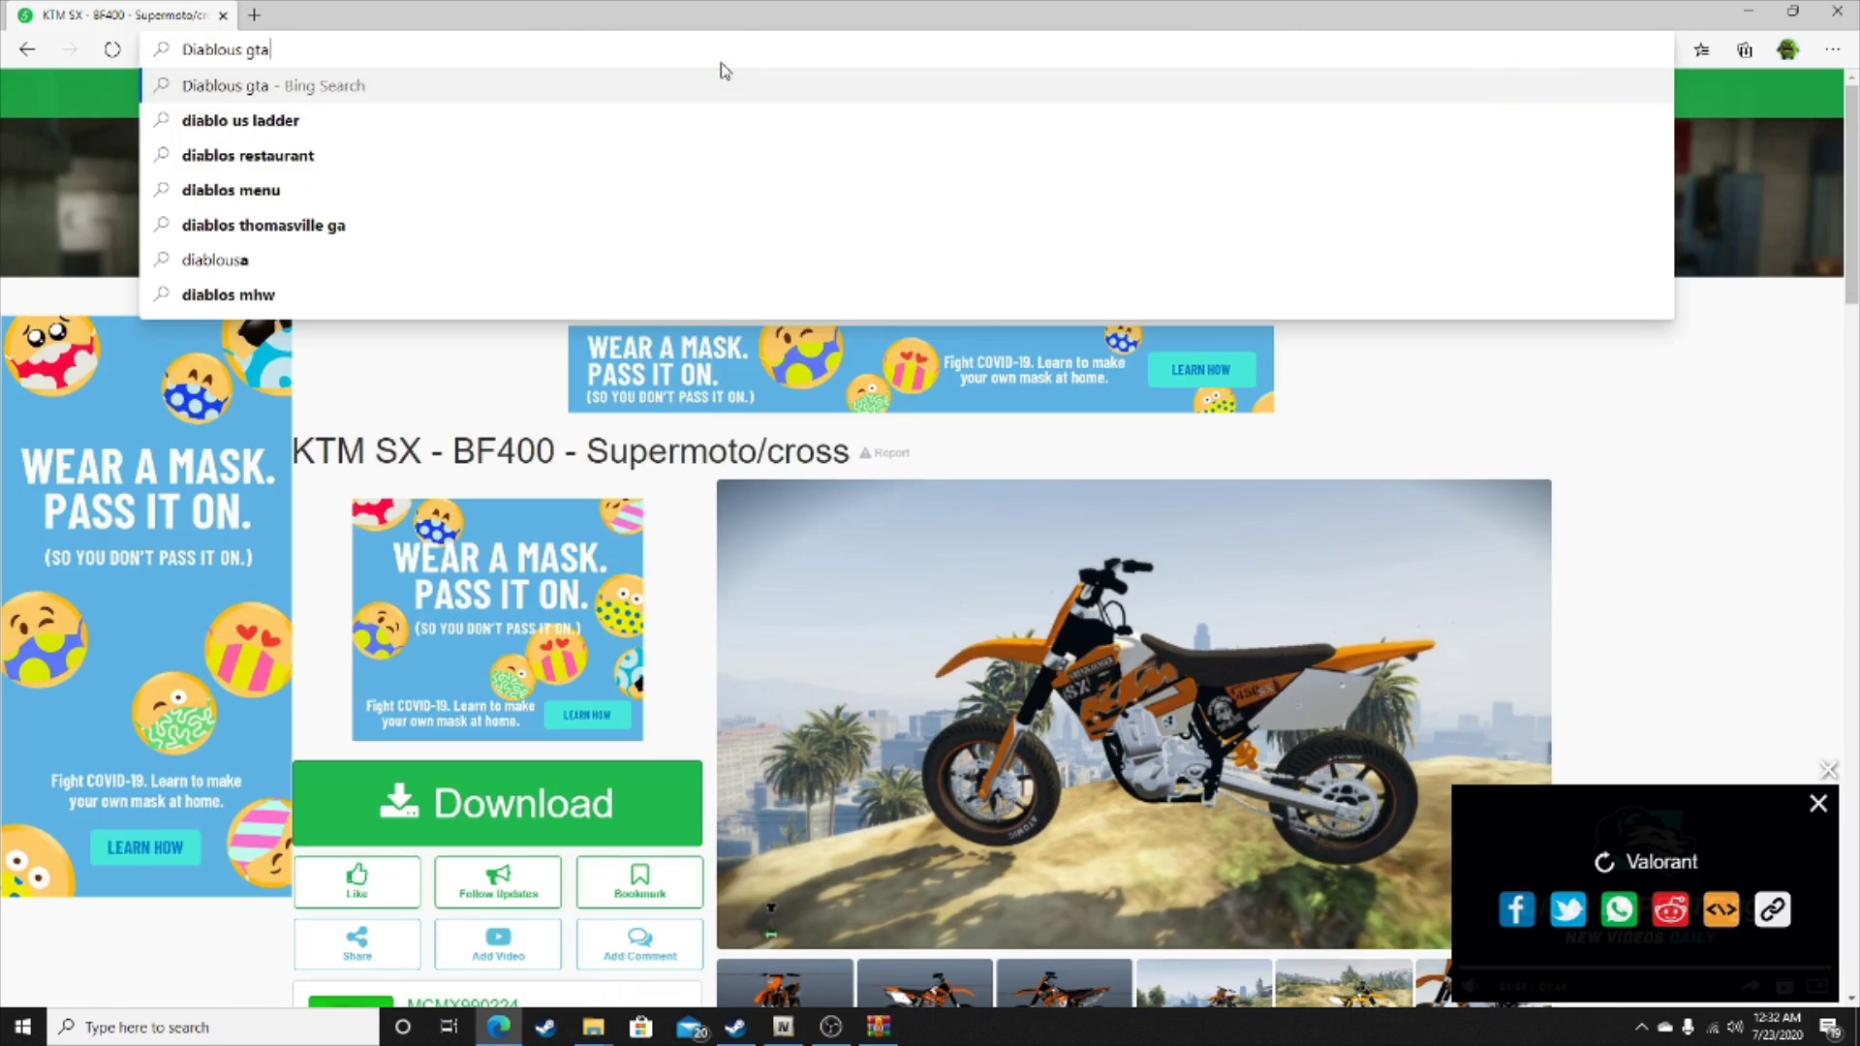
pyautogui.write(' 5')
pyautogui.press('Return')
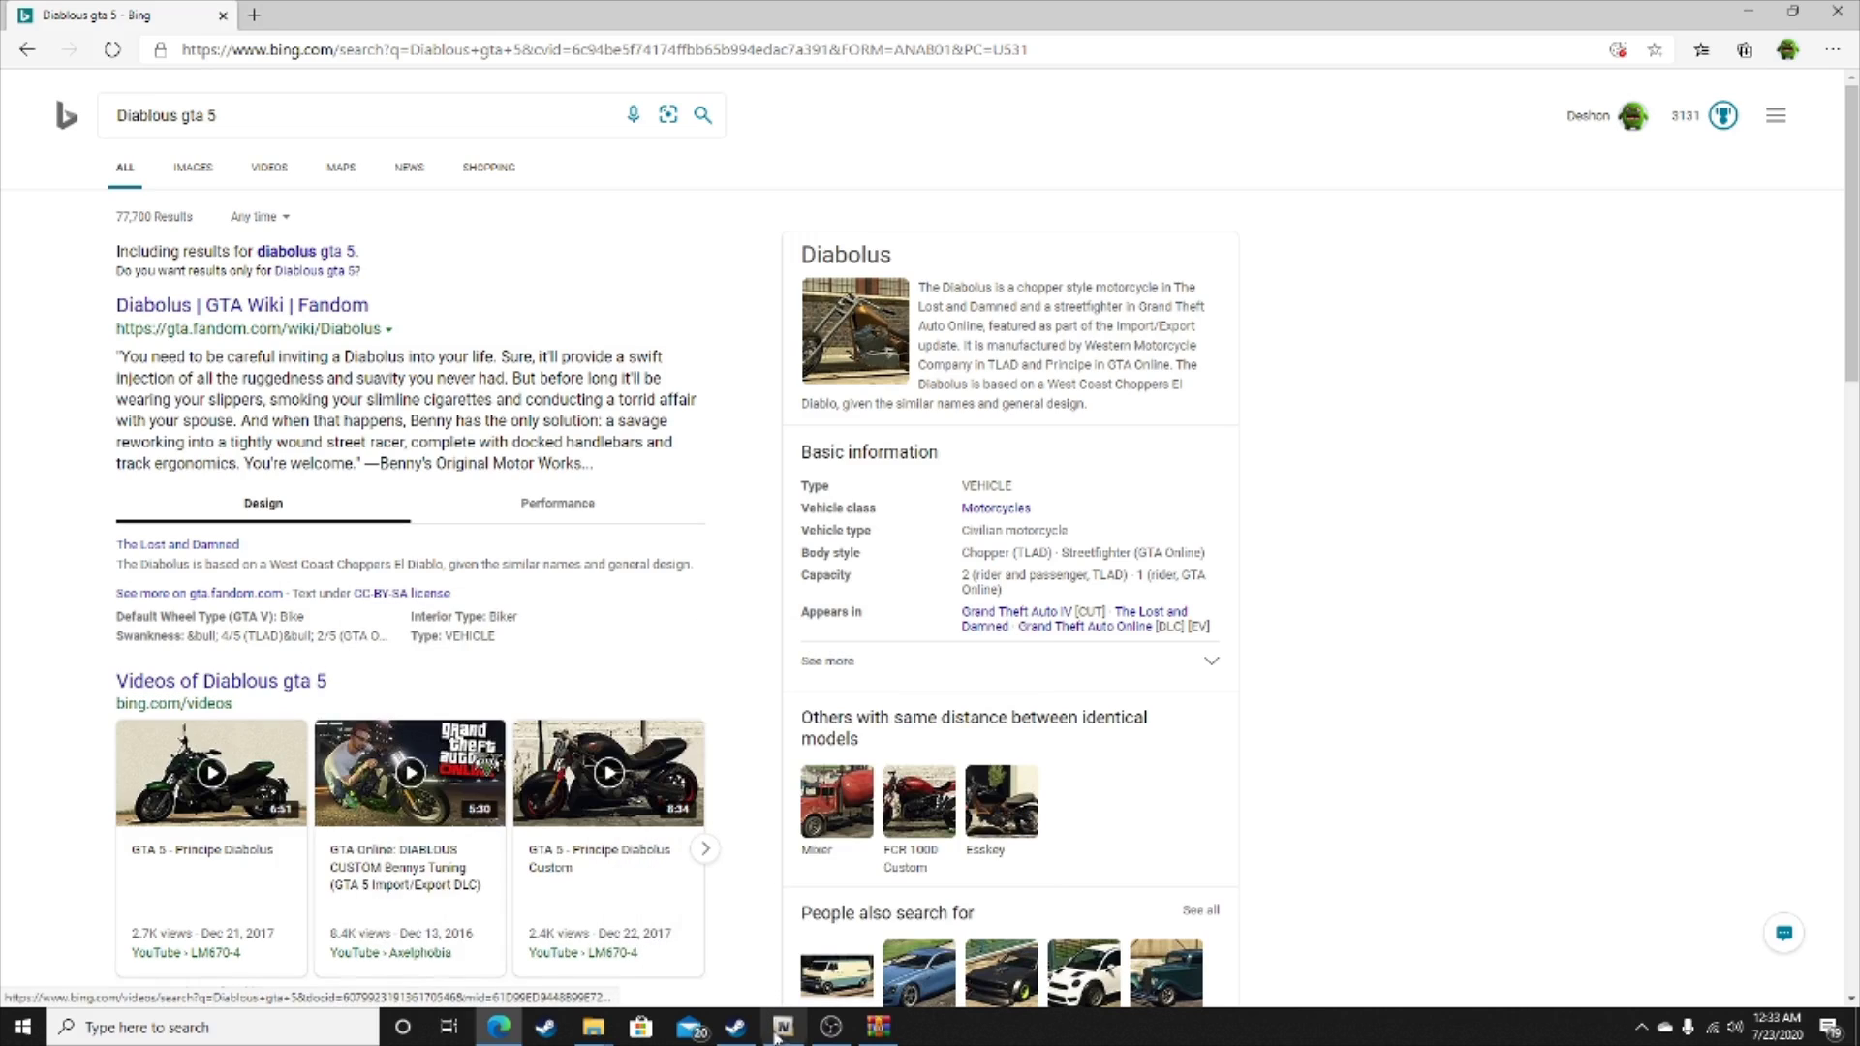
# Examine the search results' descriptions and pictures of the Diabolus motorcycle, and minimise the browser.
pyautogui.moveTo(781, 1031)
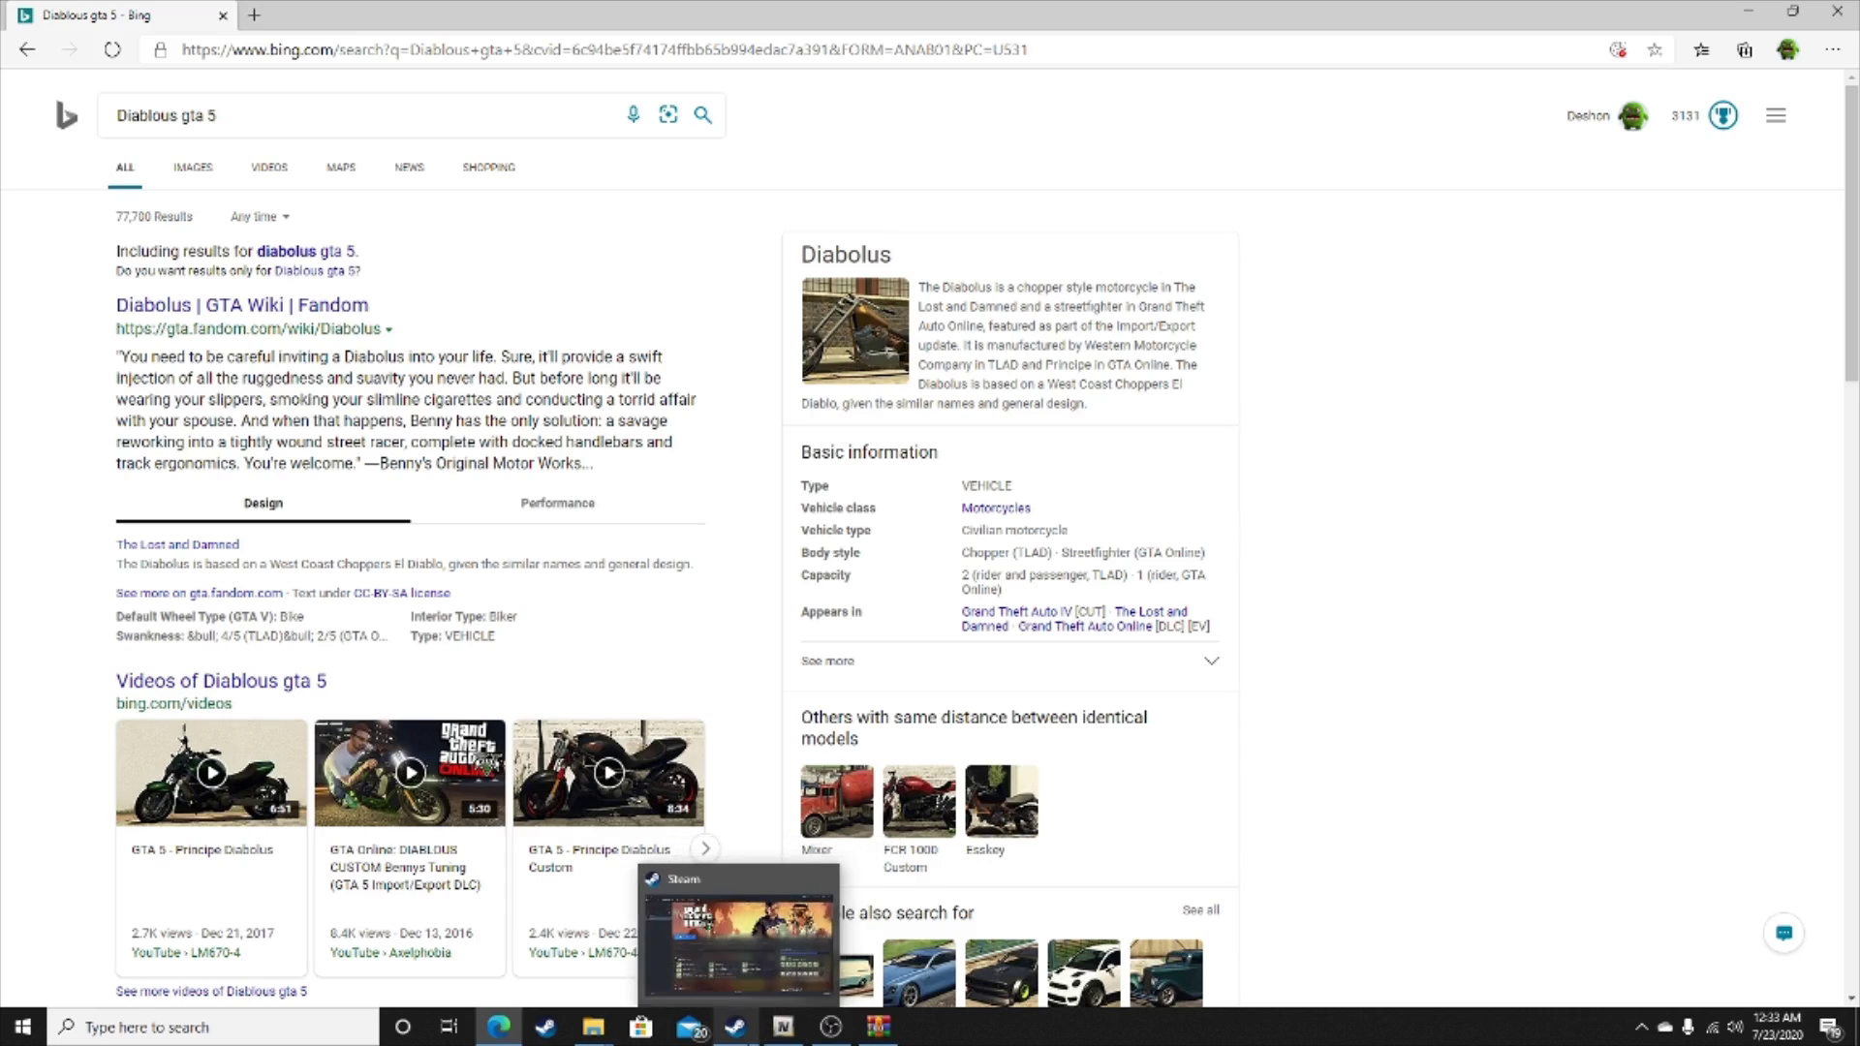
pyautogui.scroll(-1, 685, 656)
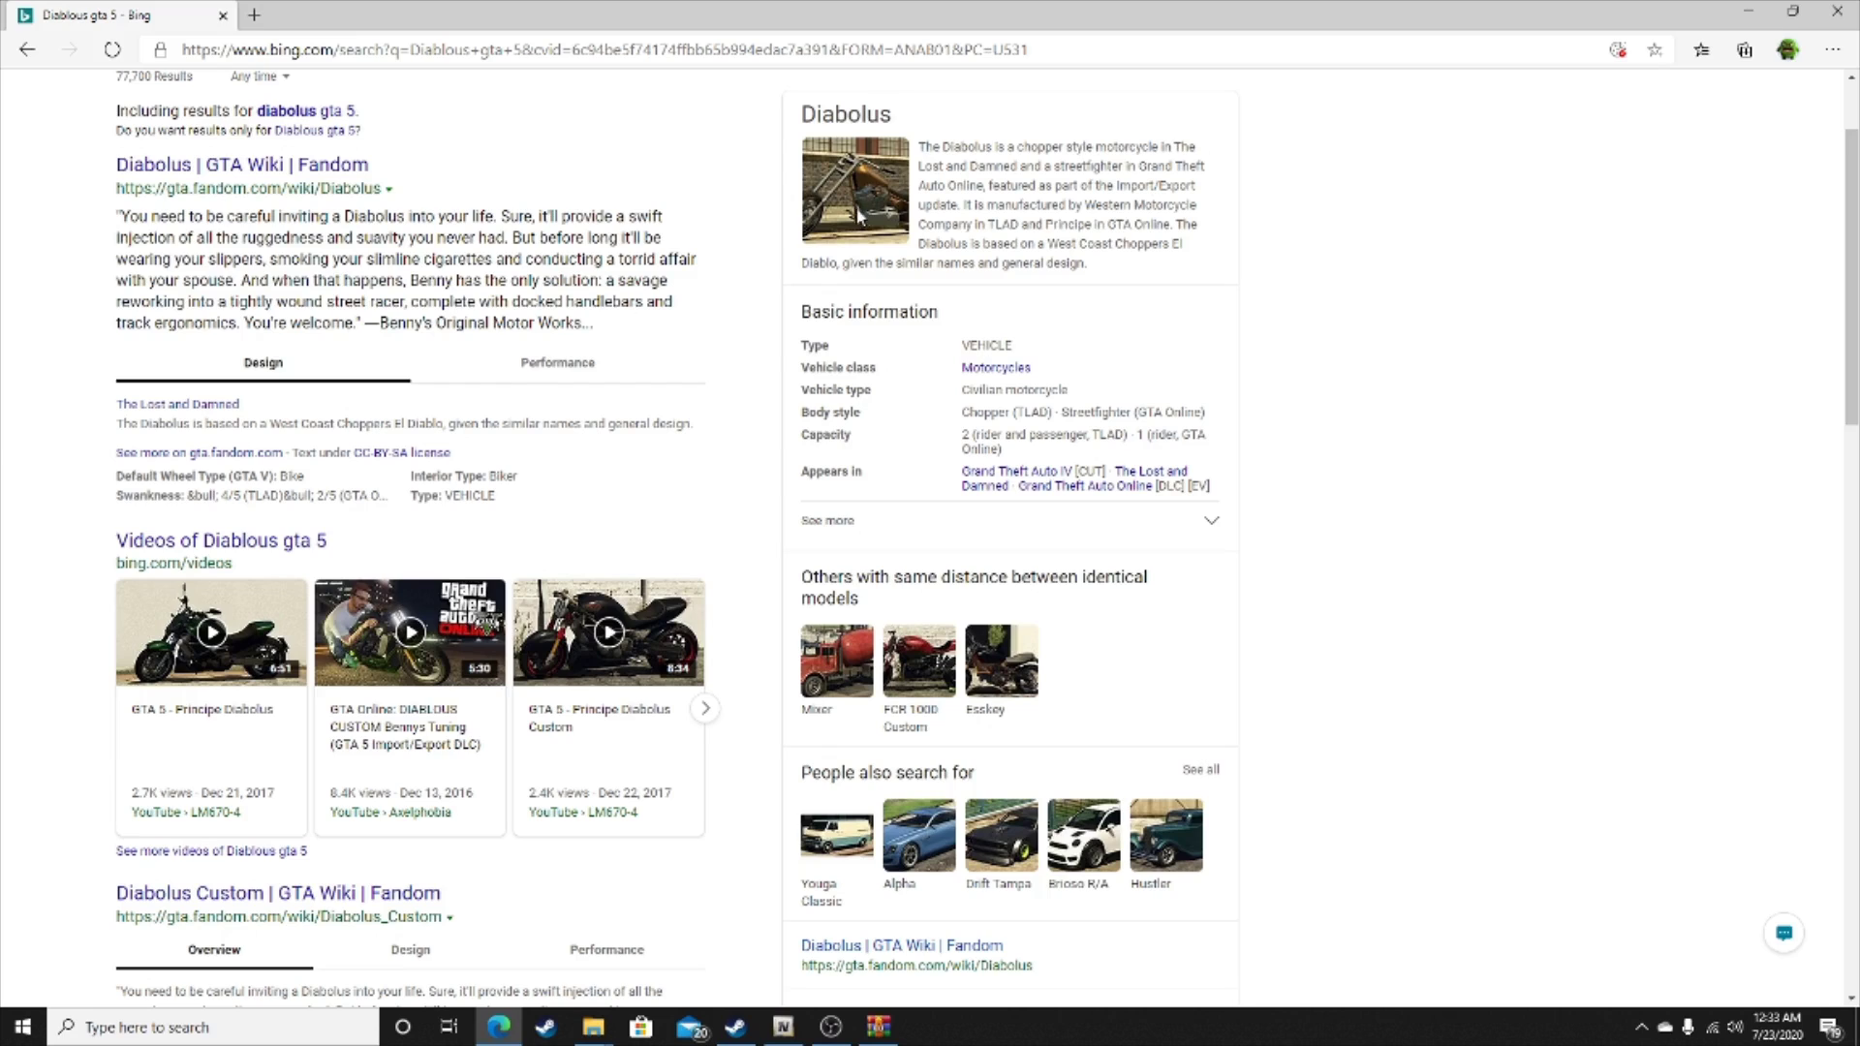
pyautogui.scroll(2, 859, 223)
pyautogui.scroll(-2, 249, 775)
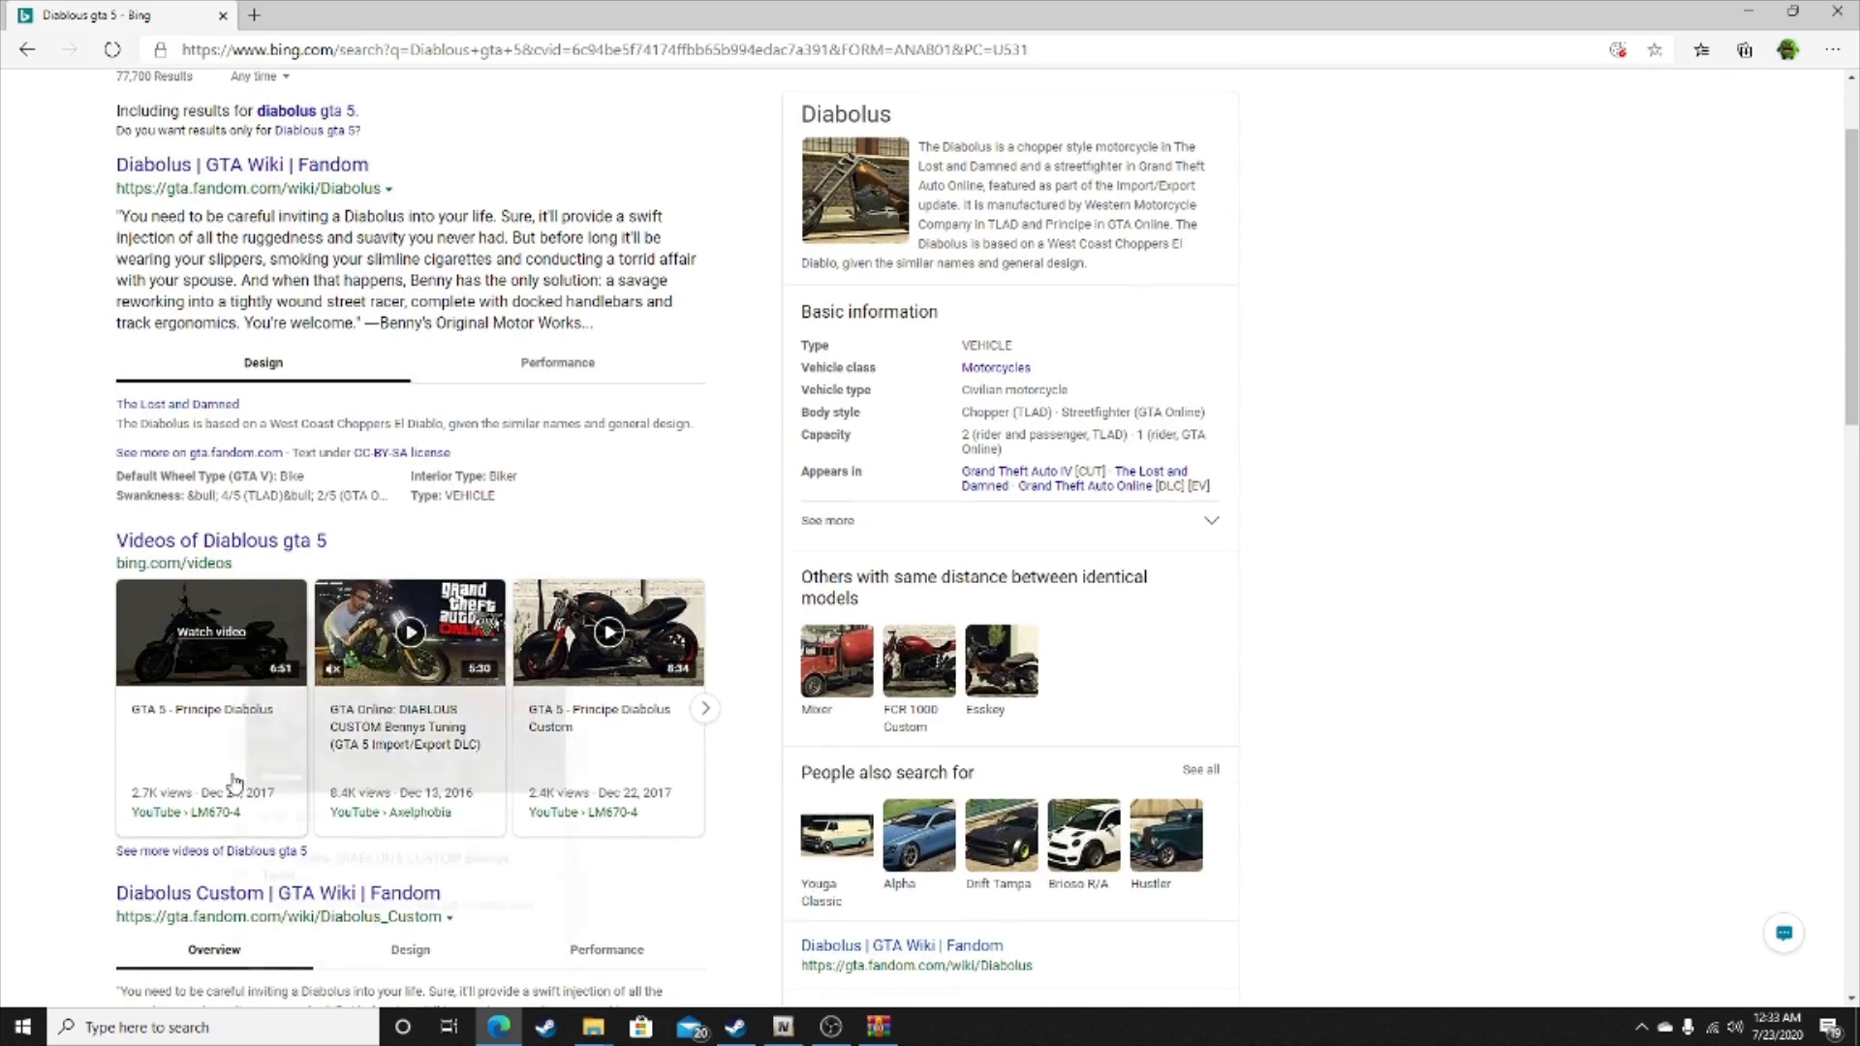
pyautogui.moveTo(643, 700)
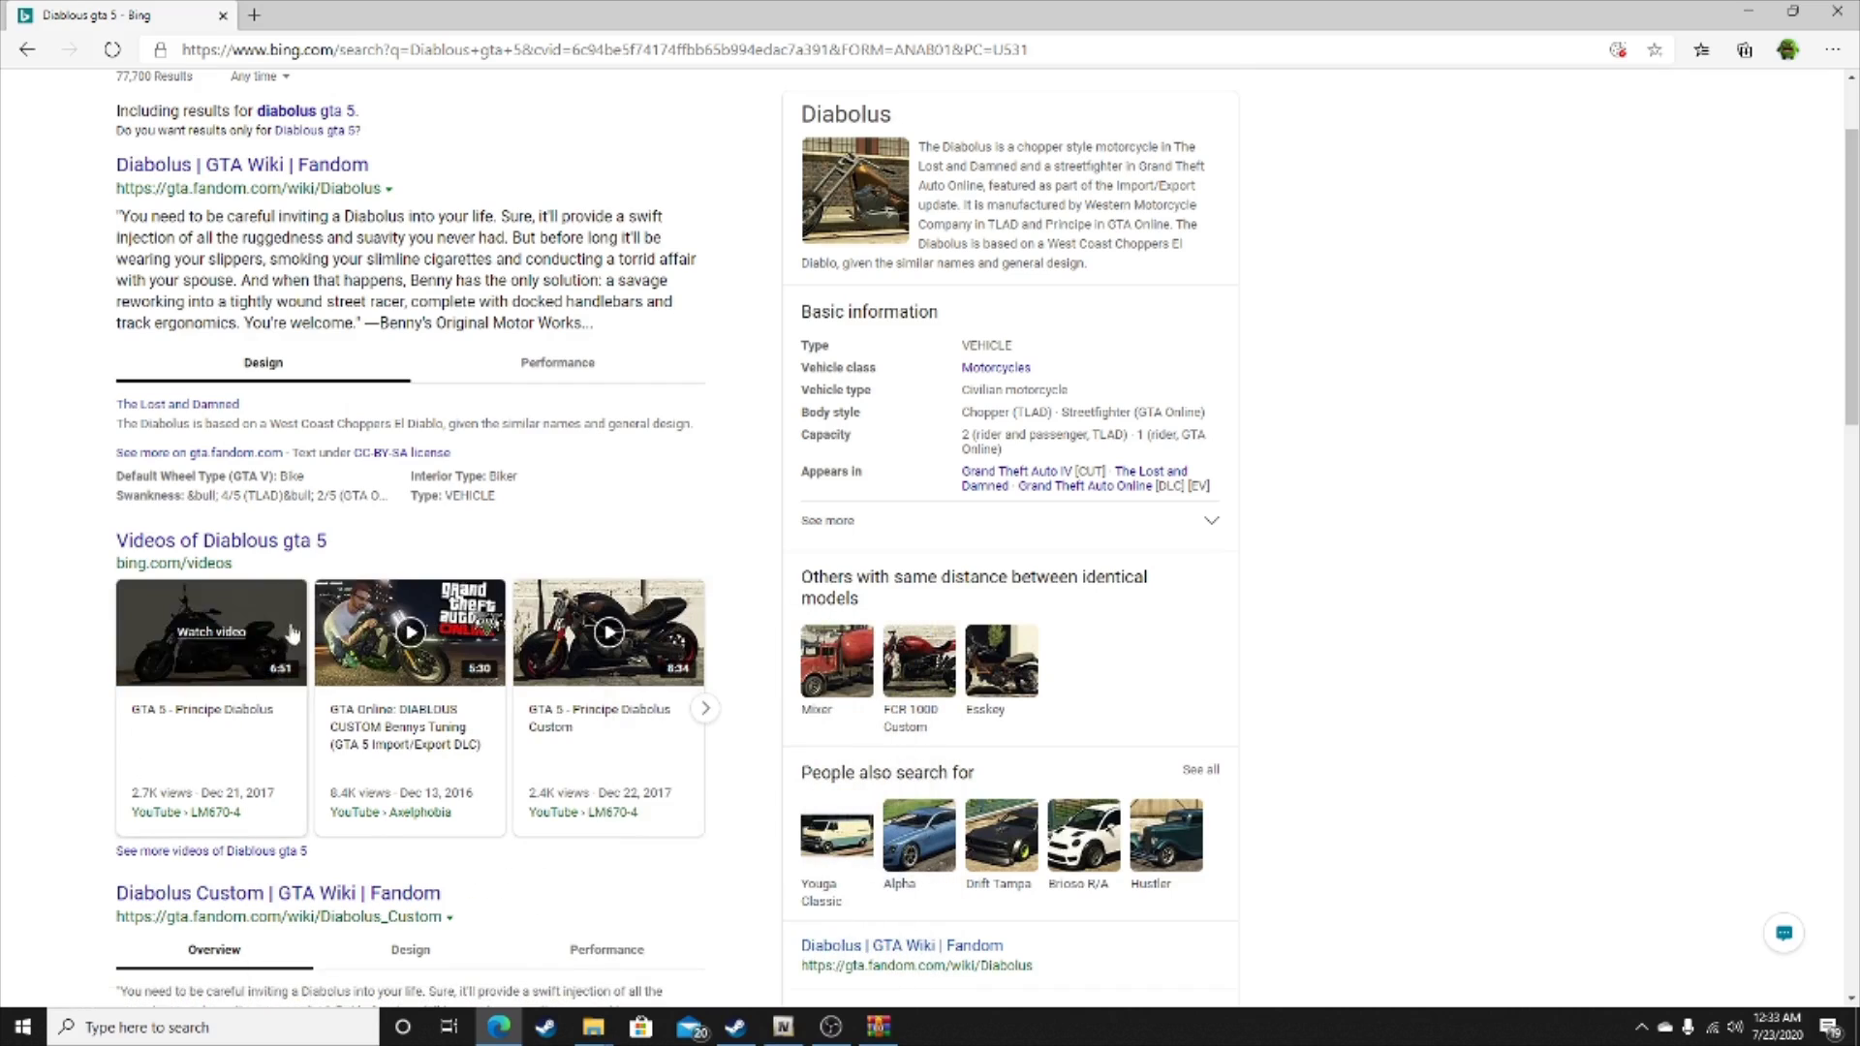
pyautogui.scroll(-5, 402, 663)
pyautogui.scroll(-7, 402, 664)
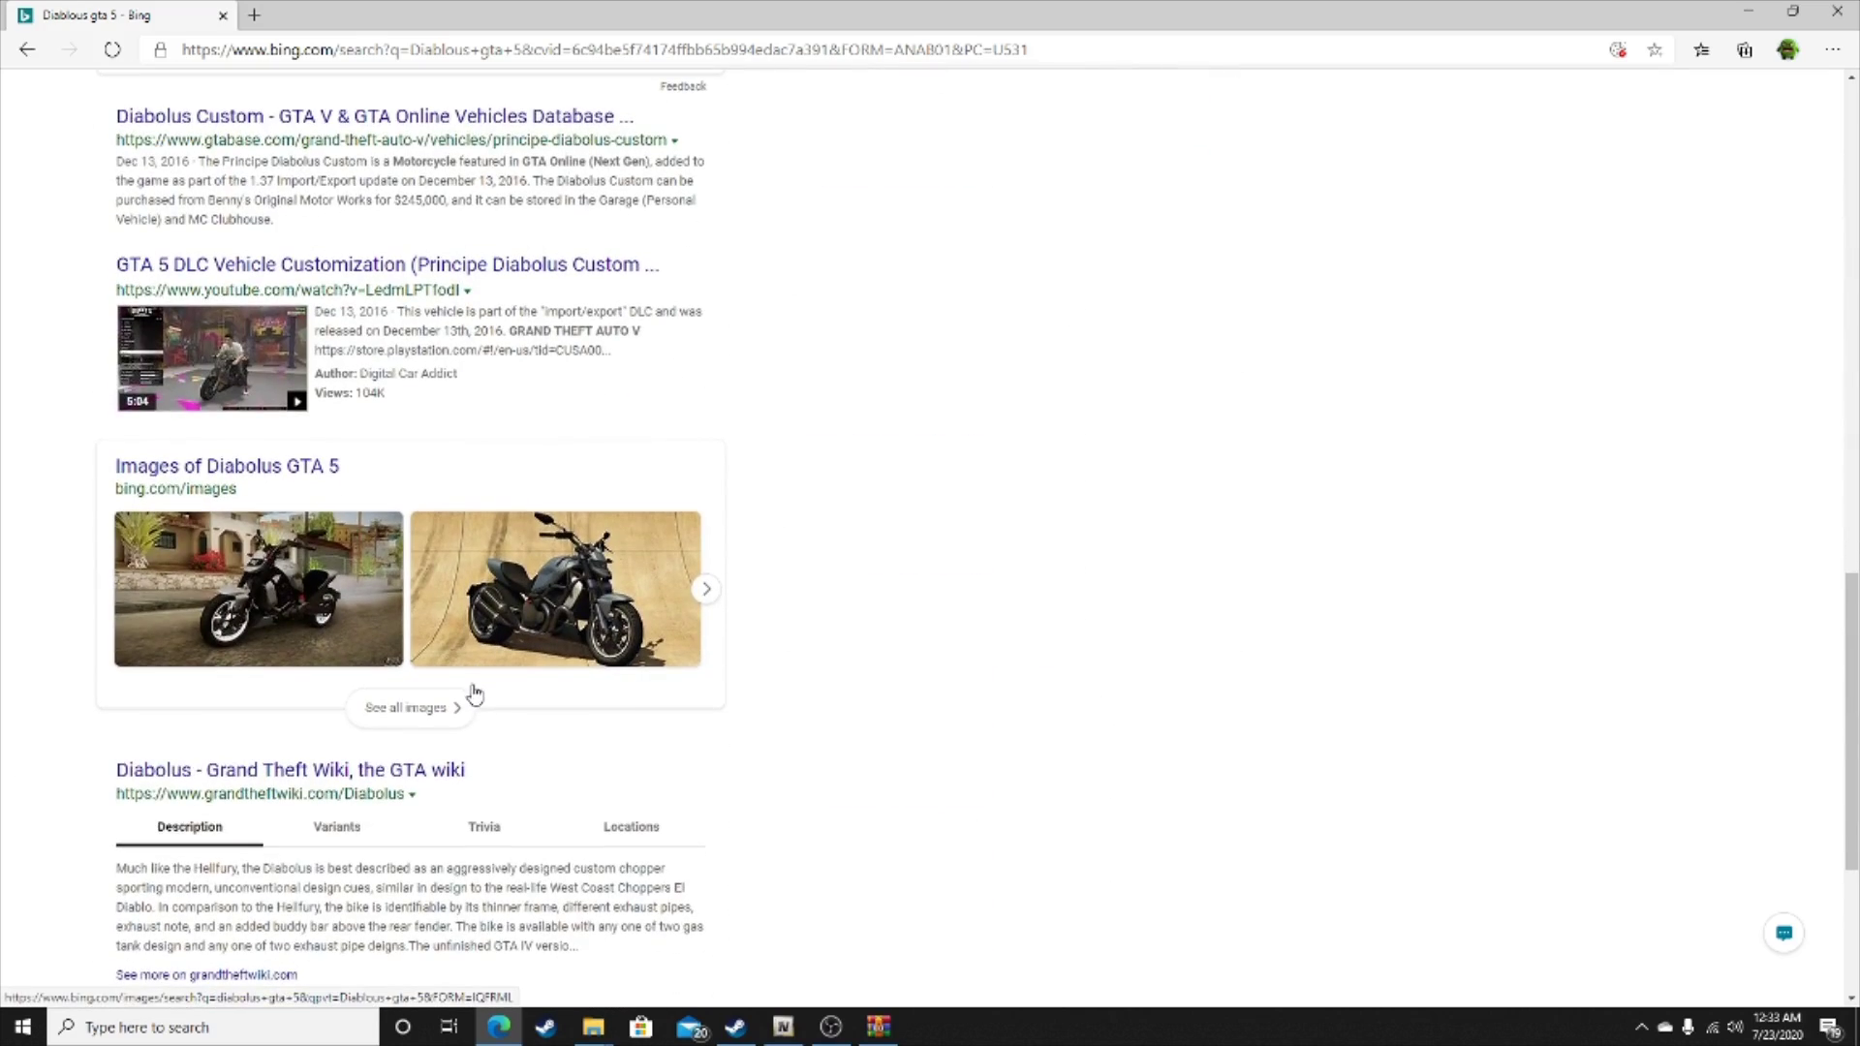
pyautogui.scroll(15, 776, 751)
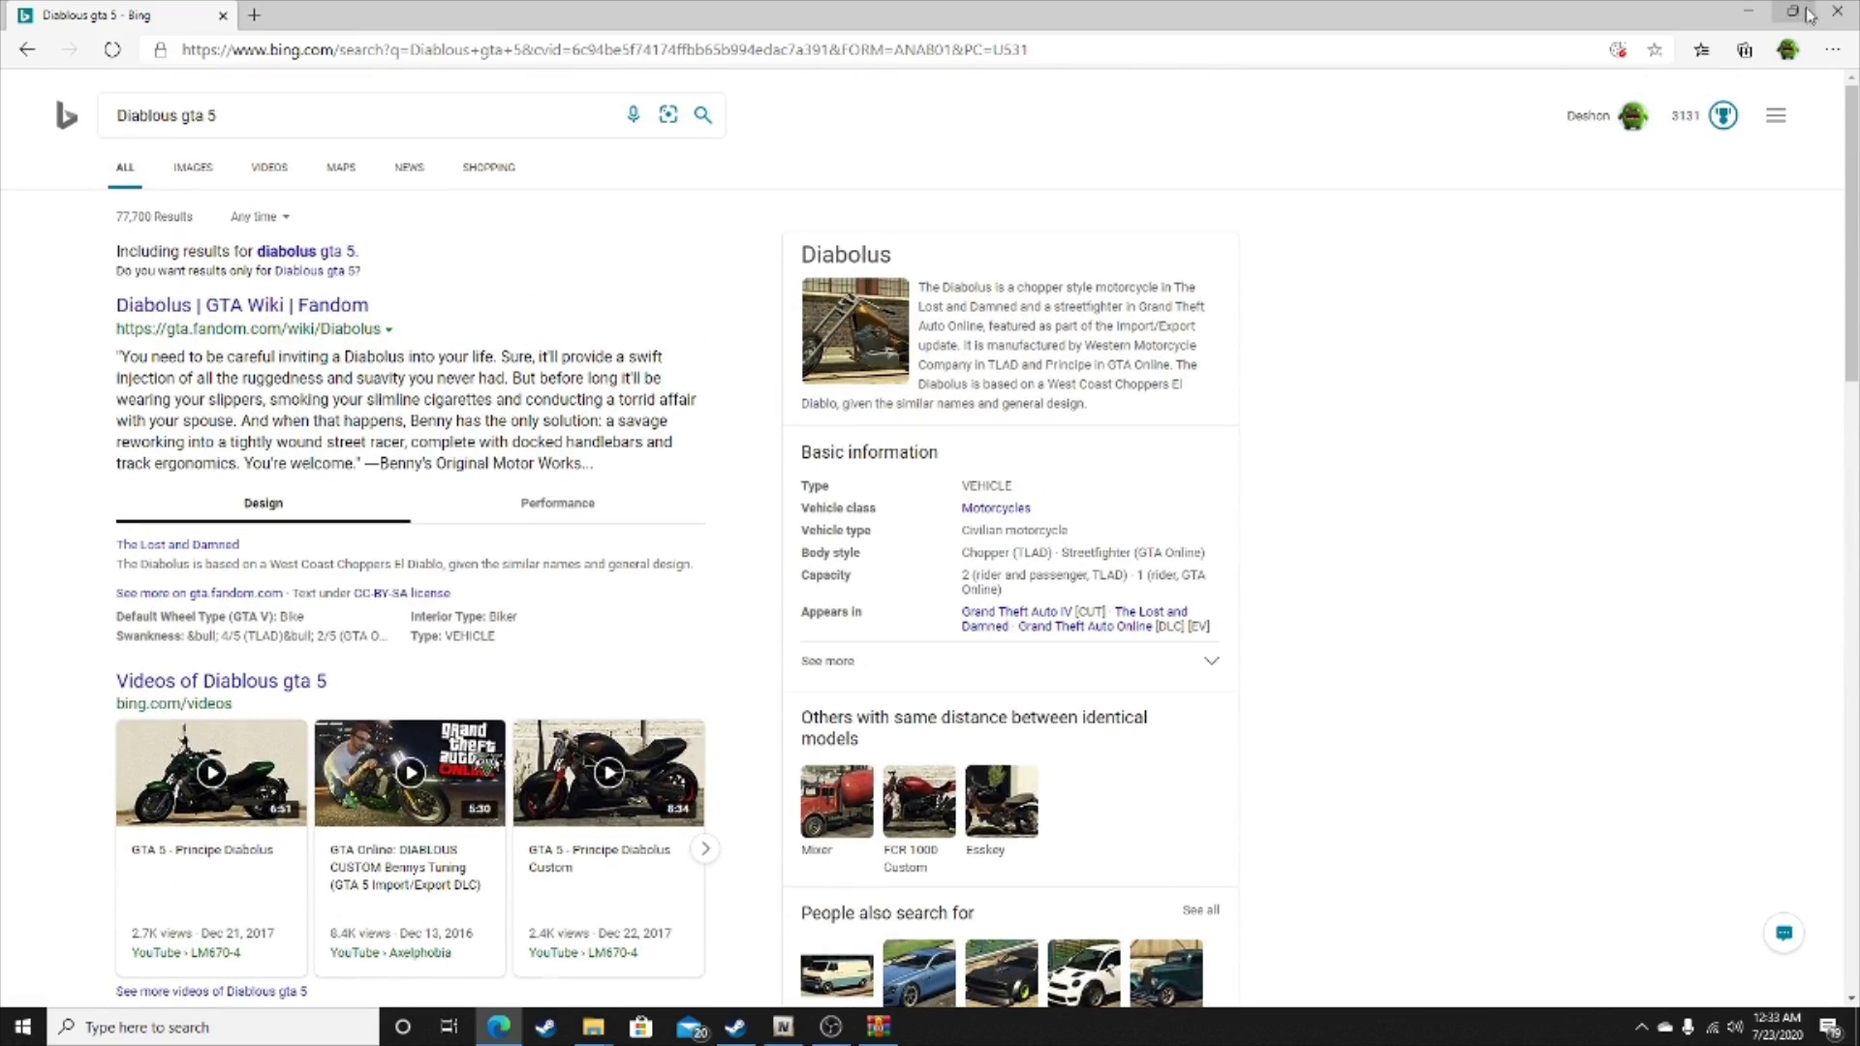
pyautogui.click(1749, 11)
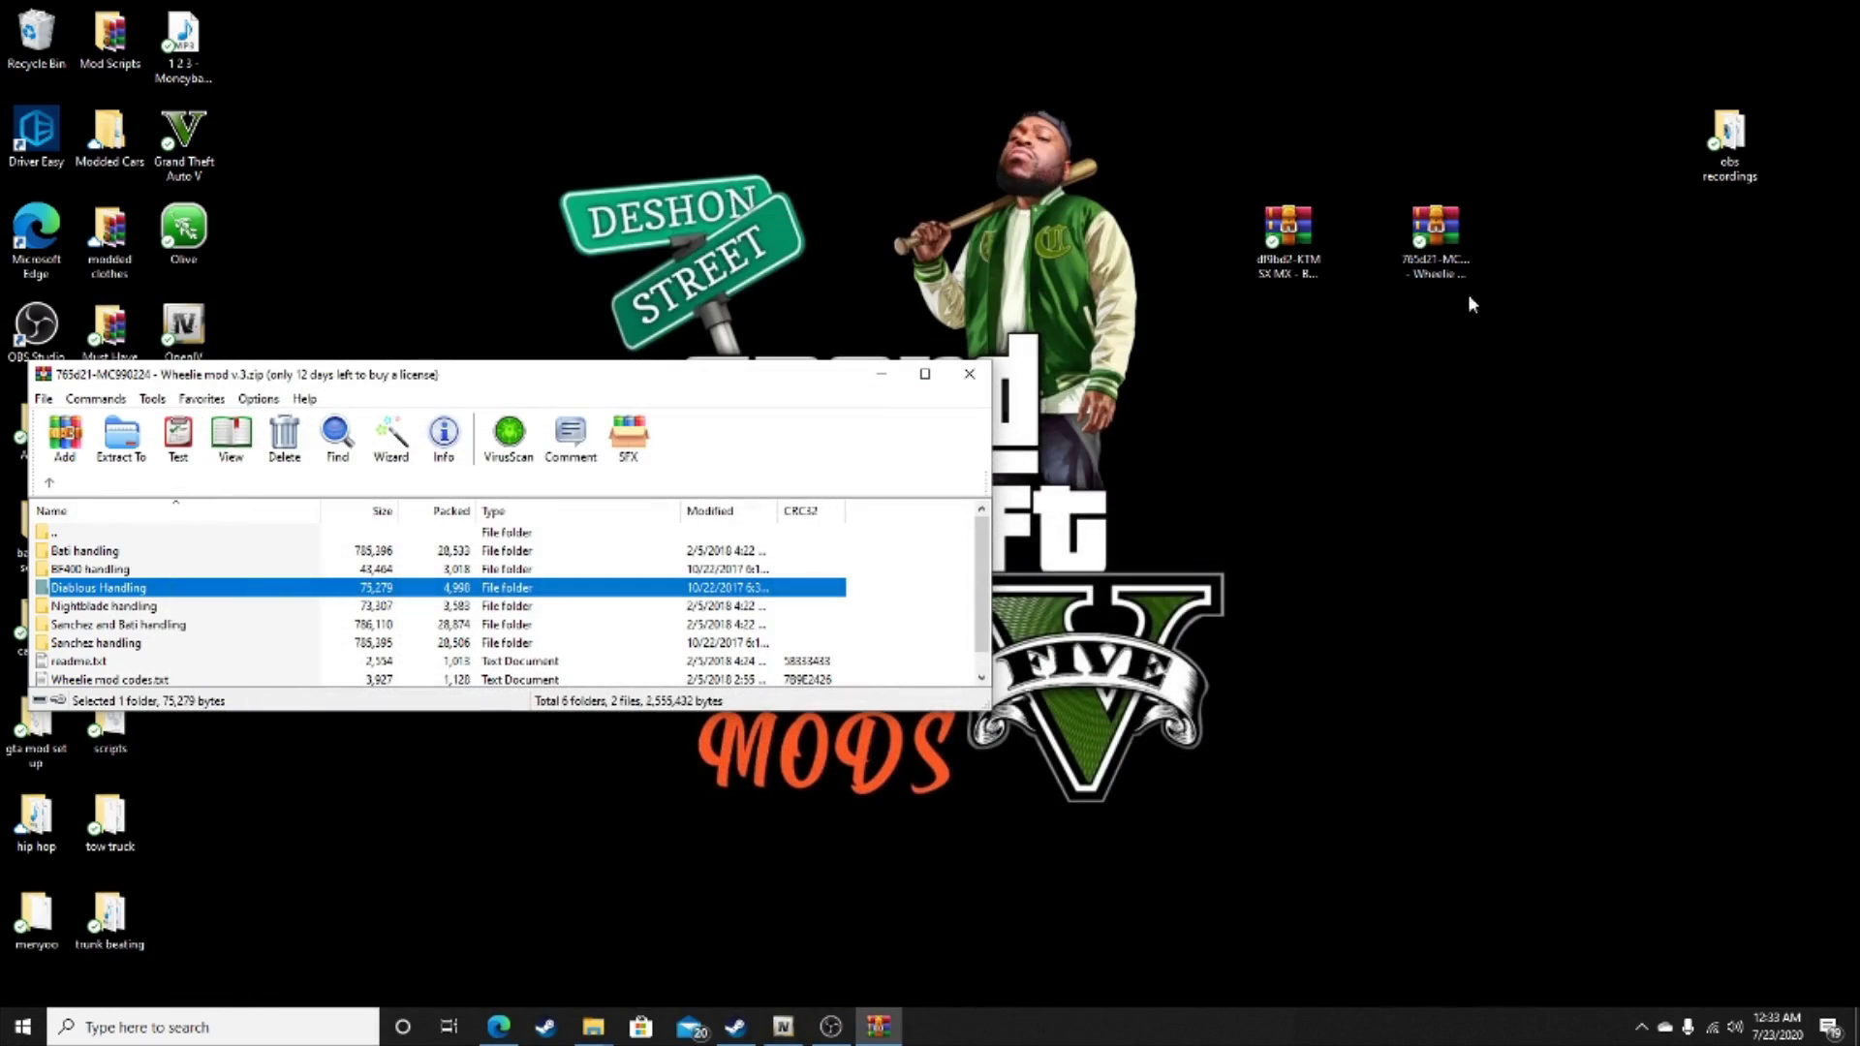
# Check the contents of the BF400 handling folder and open the readme.txt in the wheelie mod's main folder.
pyautogui.doubleClick(138, 570)
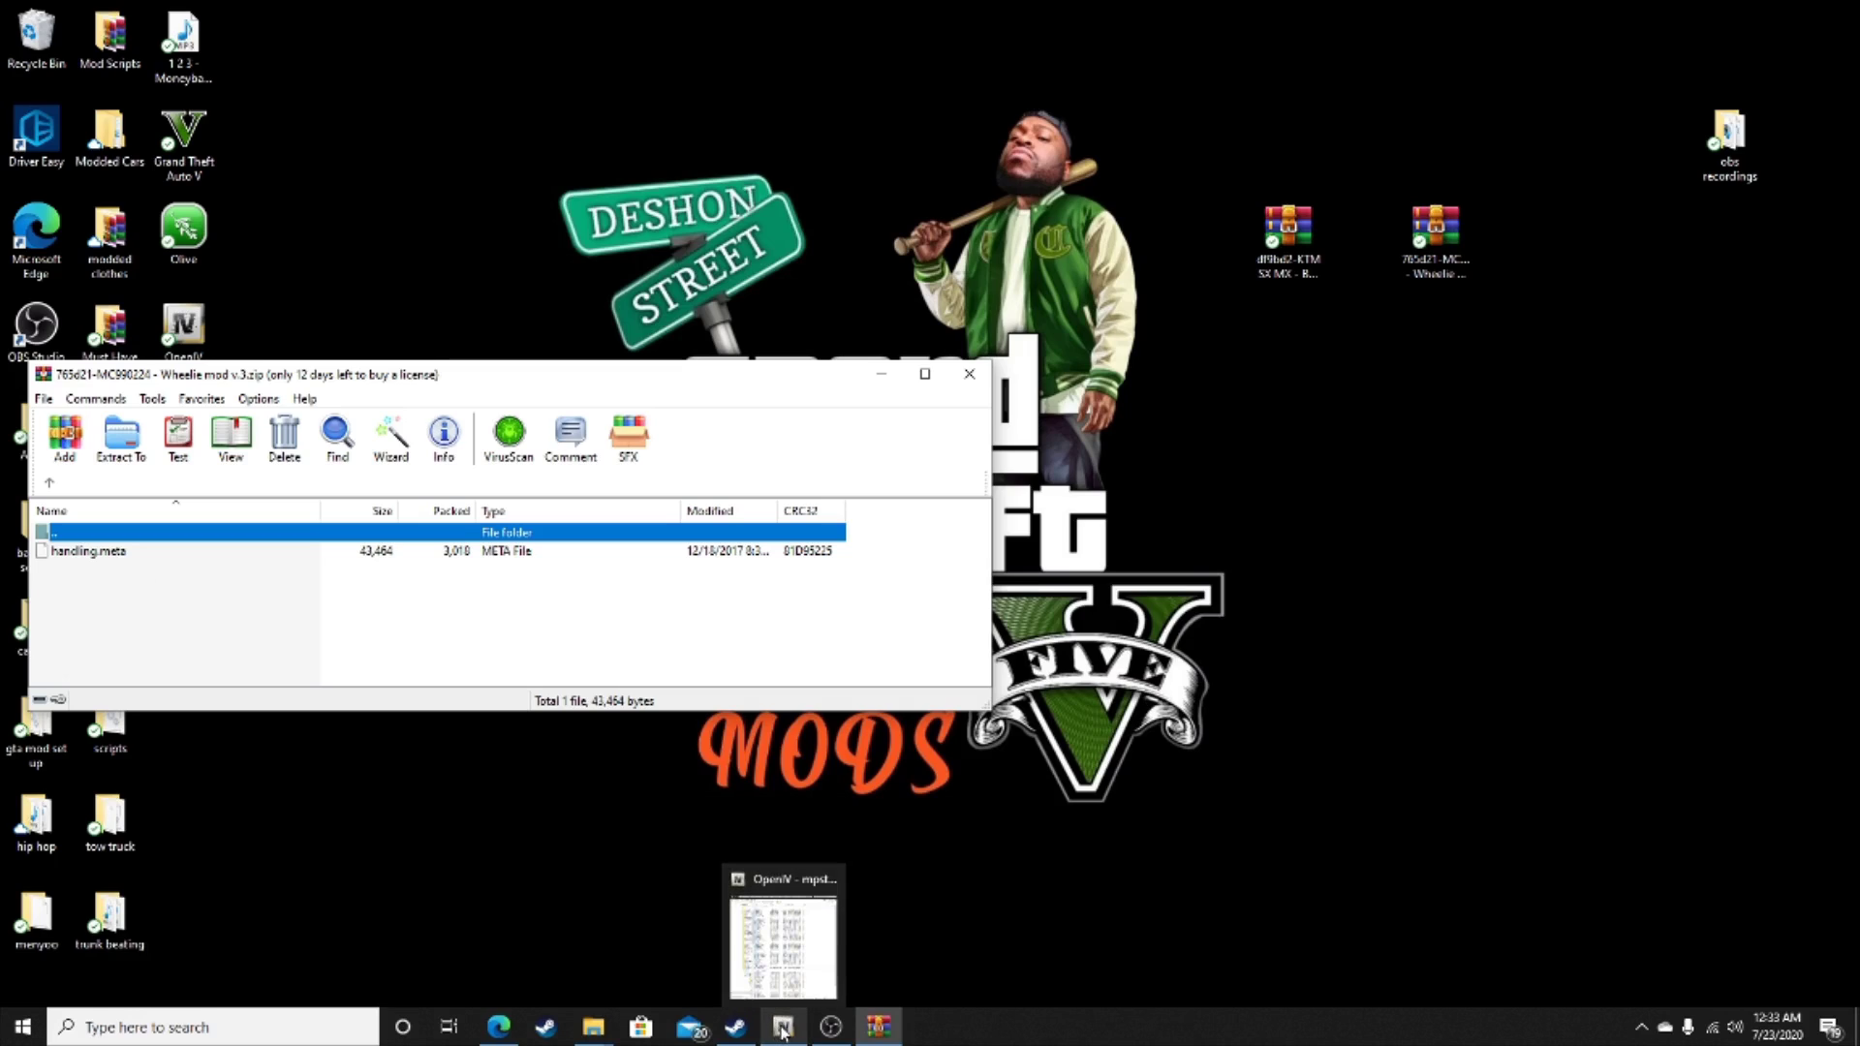
pyautogui.click(48, 485)
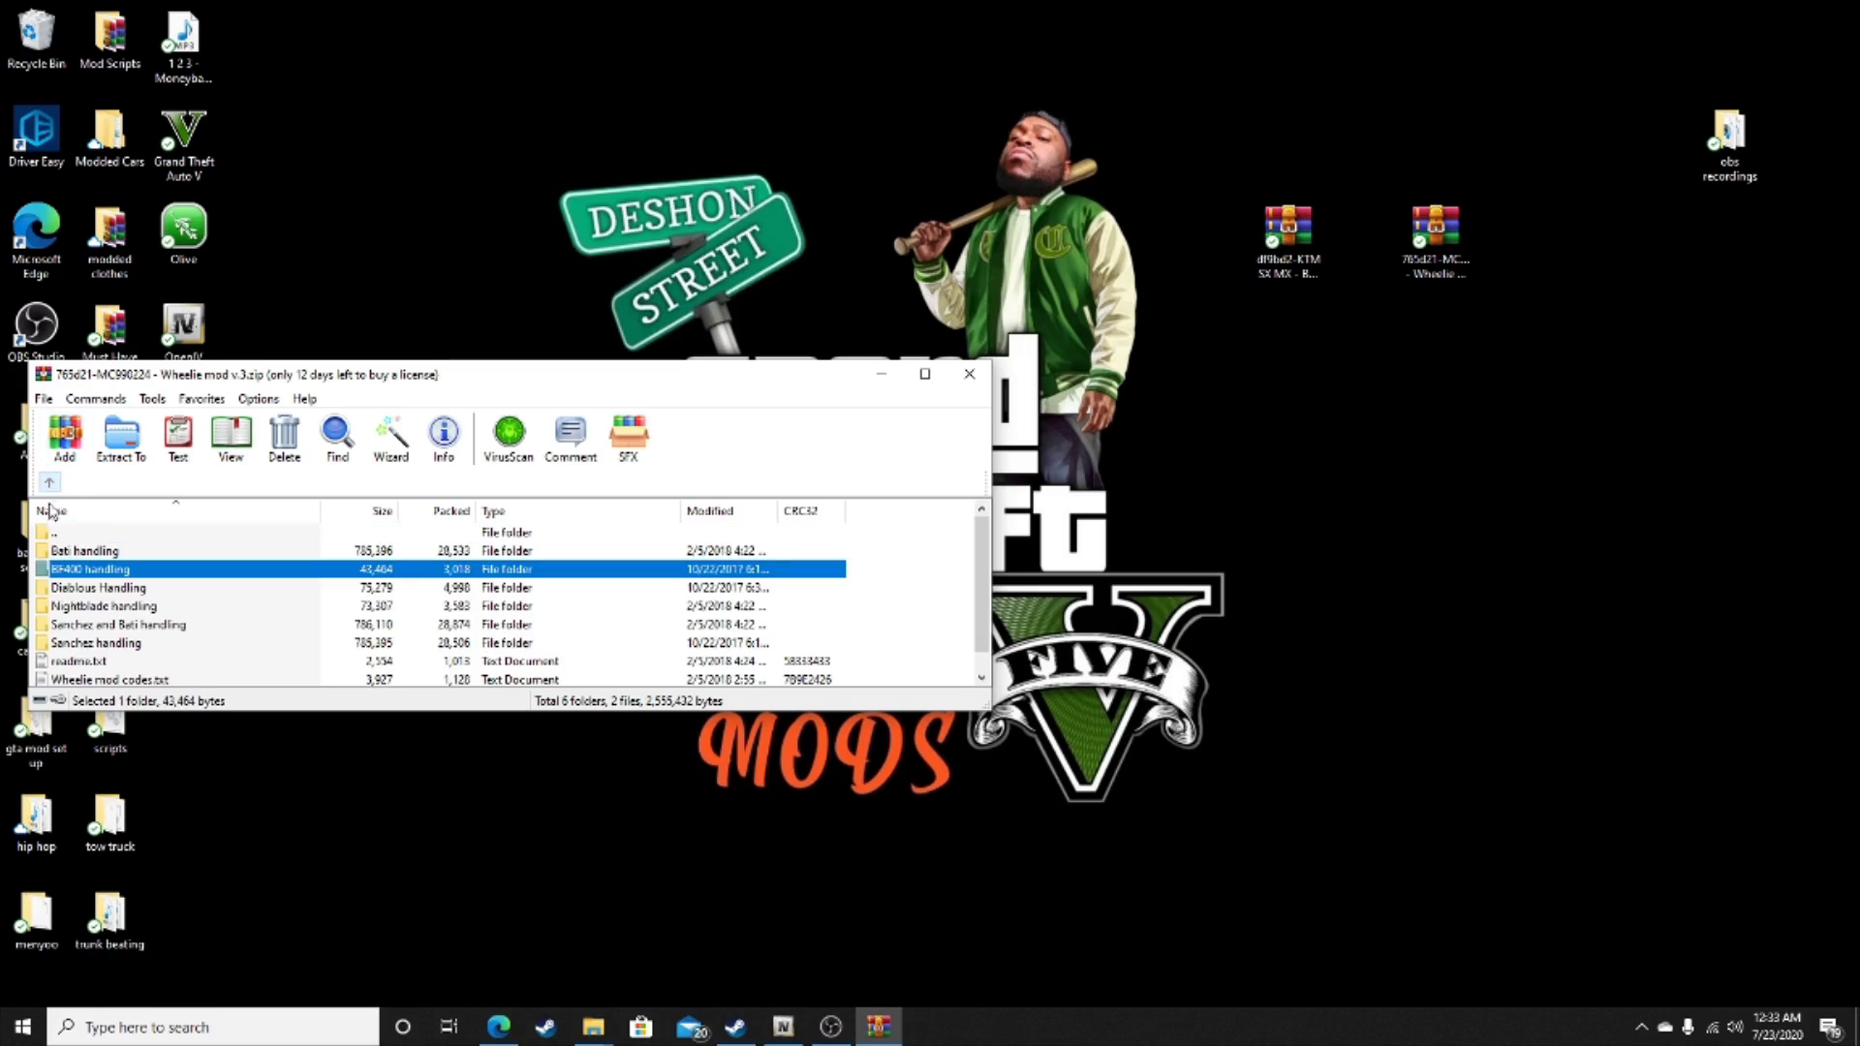
pyautogui.click(88, 663)
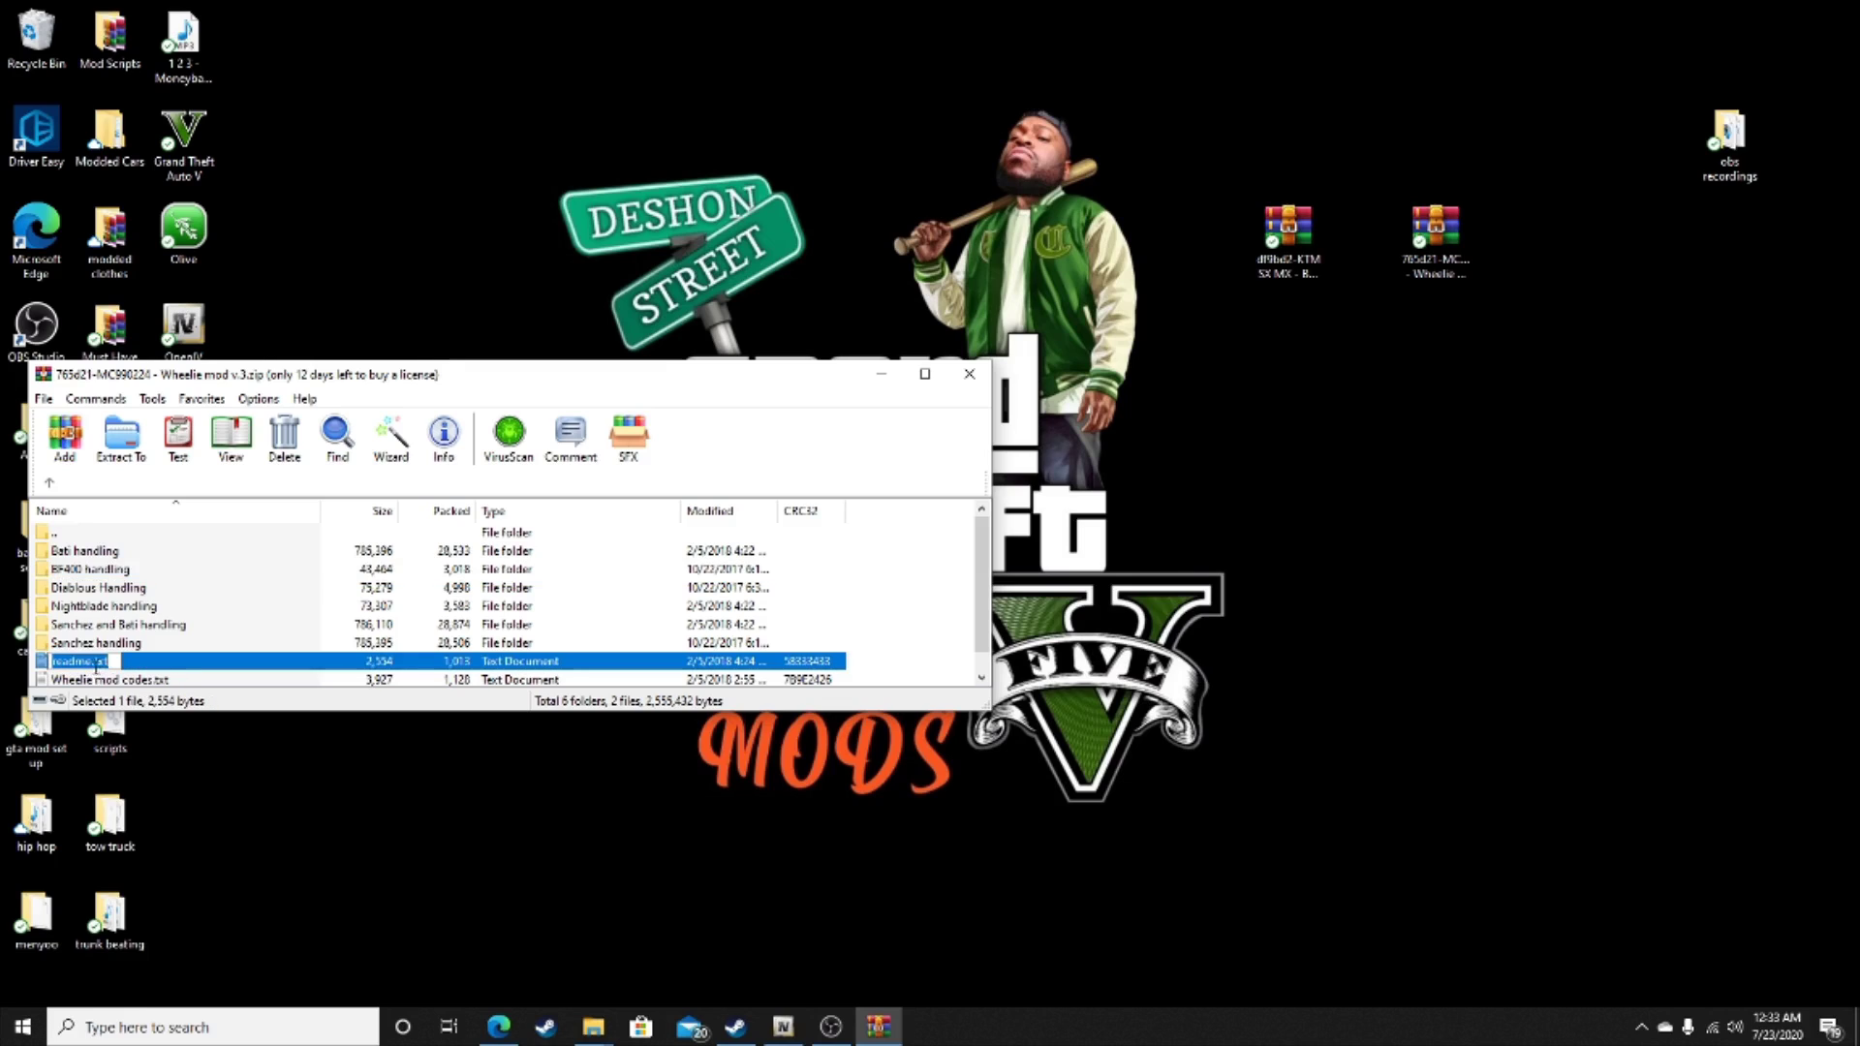
pyautogui.doubleClick(166, 668)
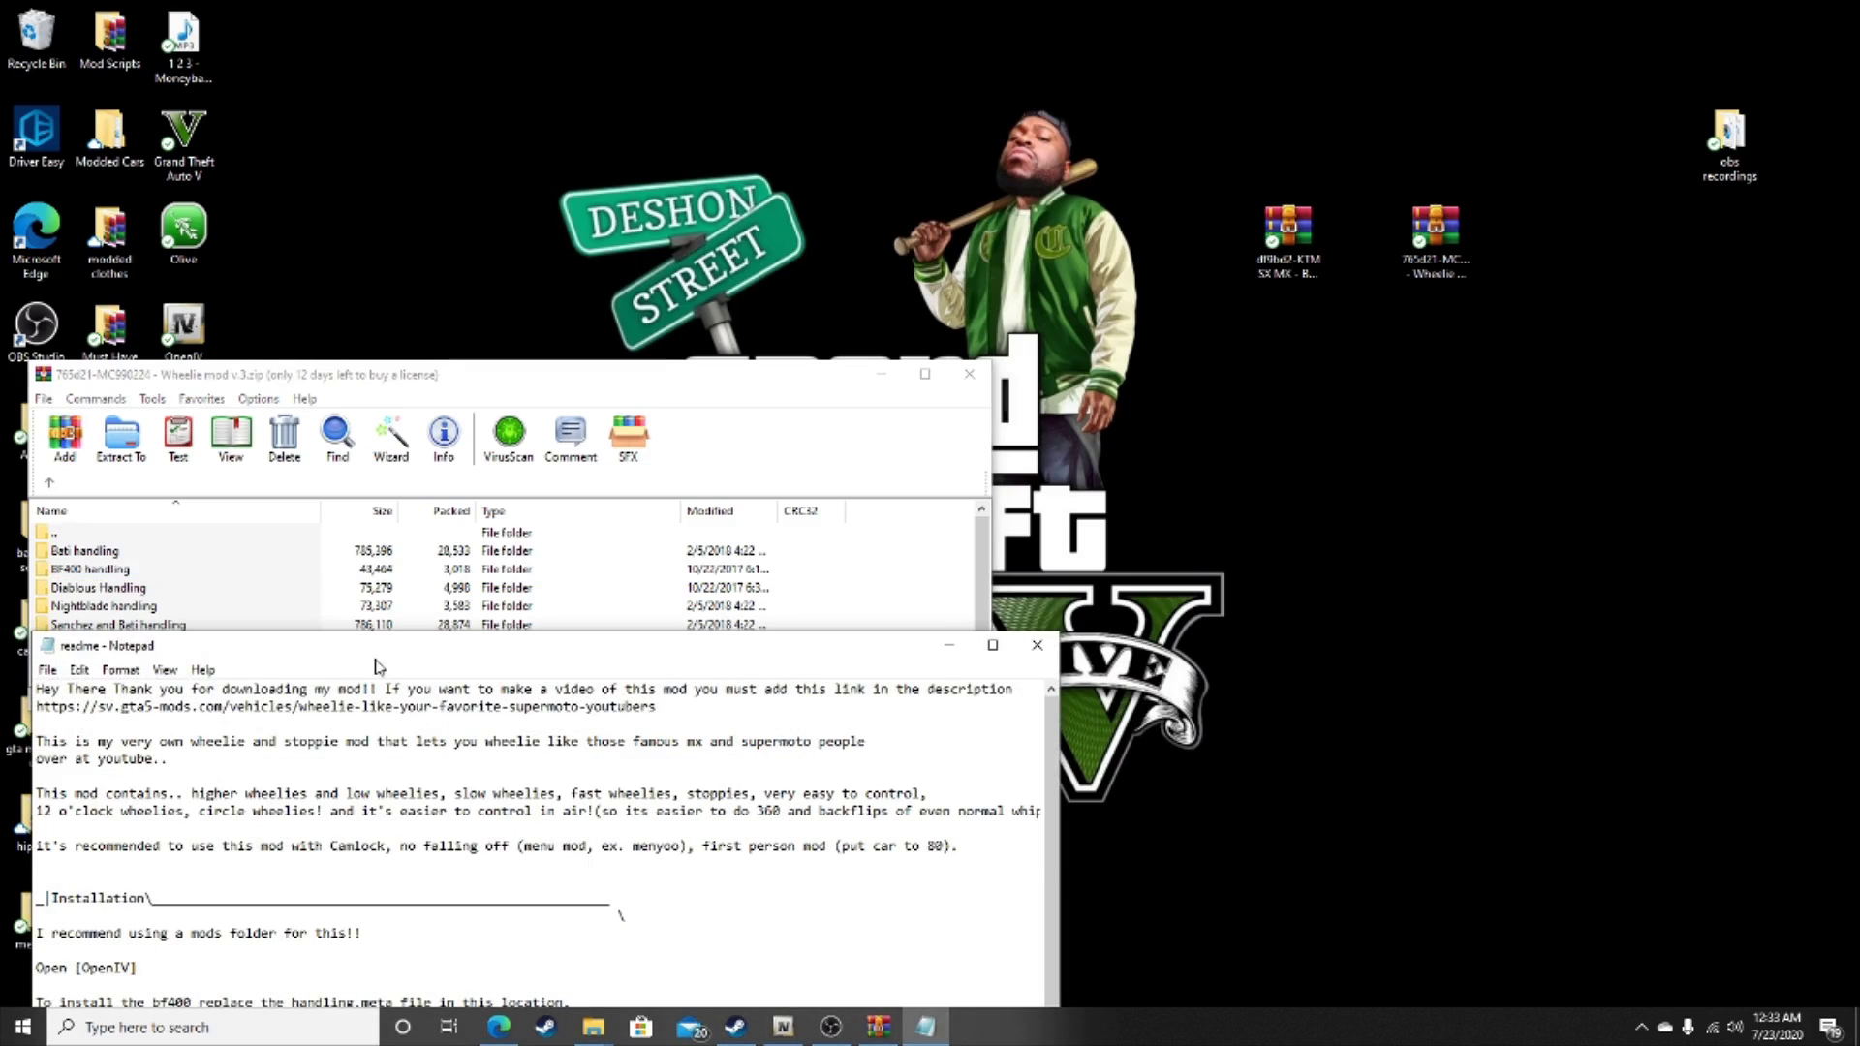
# Restore OpenIV beside the readme and bring the readme's installation paths into view.
pyautogui.moveTo(378, 662); pyautogui.dragTo(341, 652)
pyautogui.click(783, 1027)
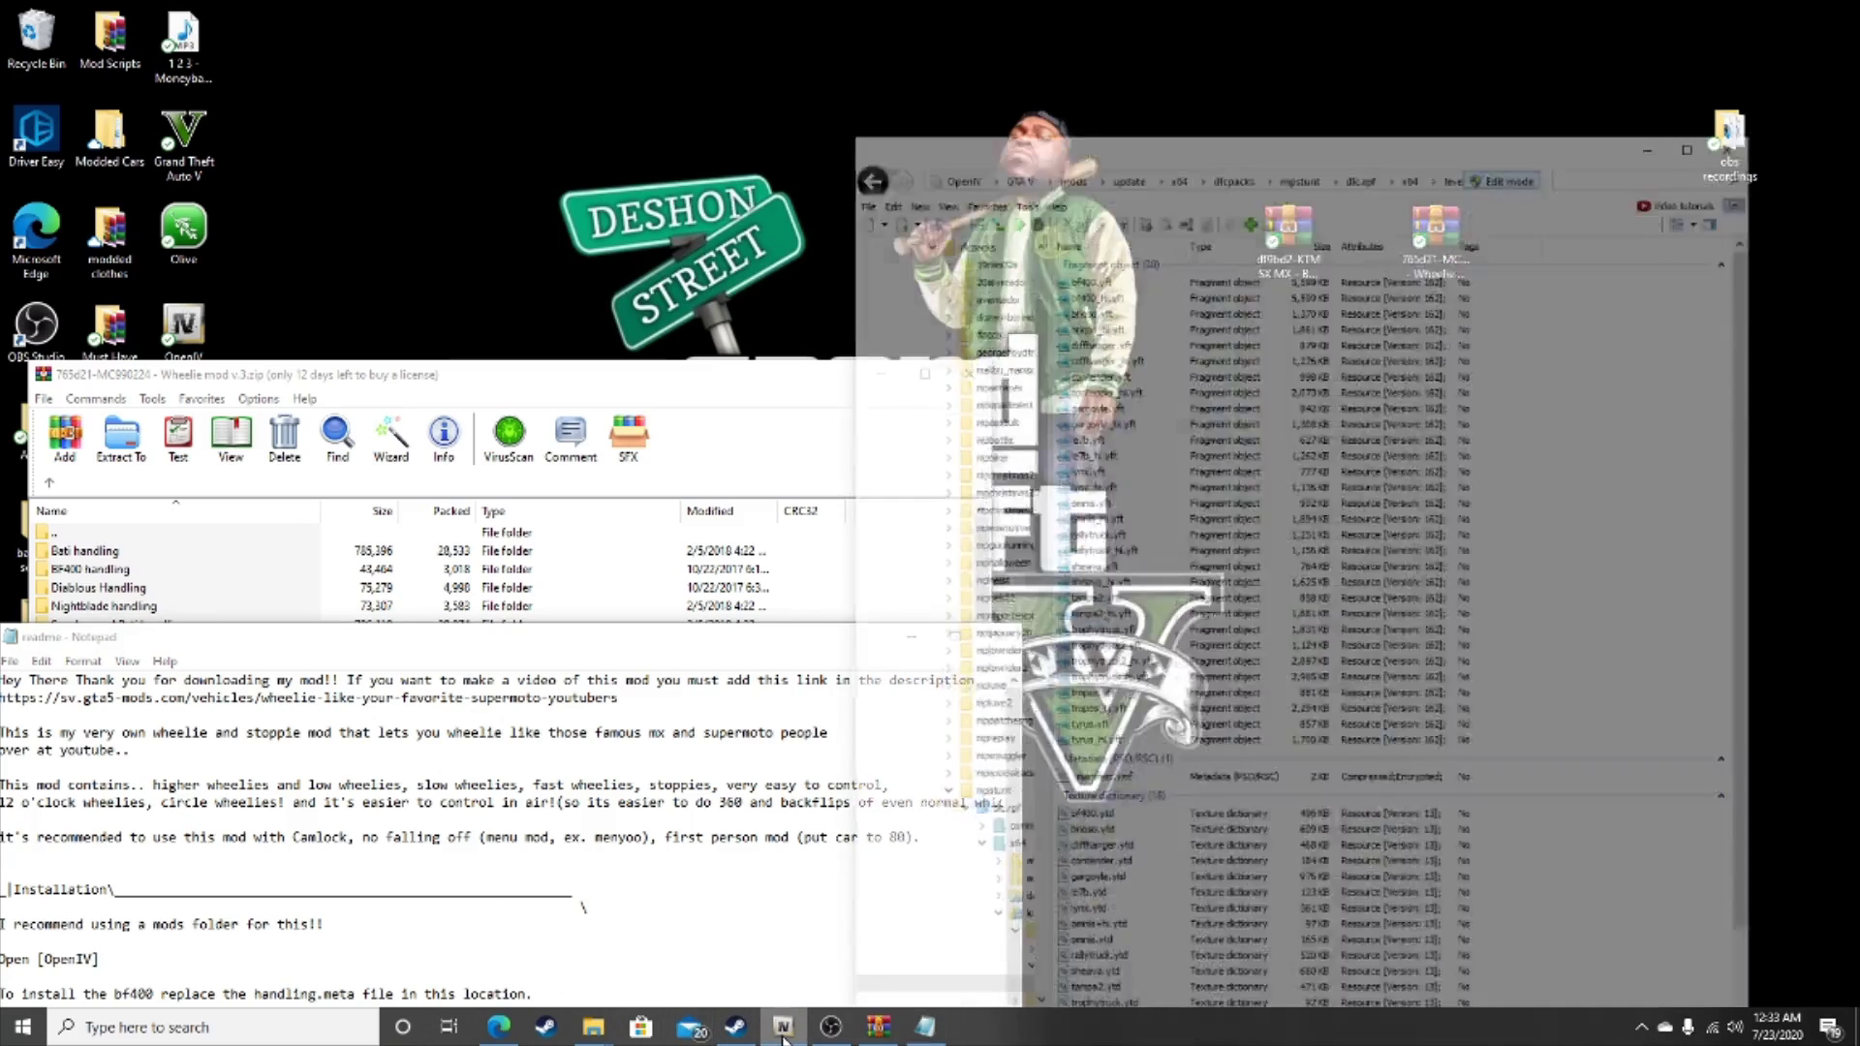
pyautogui.moveTo(676, 637); pyautogui.dragTo(732, 570)
pyautogui.scroll(-2, 312, 749)
pyautogui.scroll(-1, 268, 775)
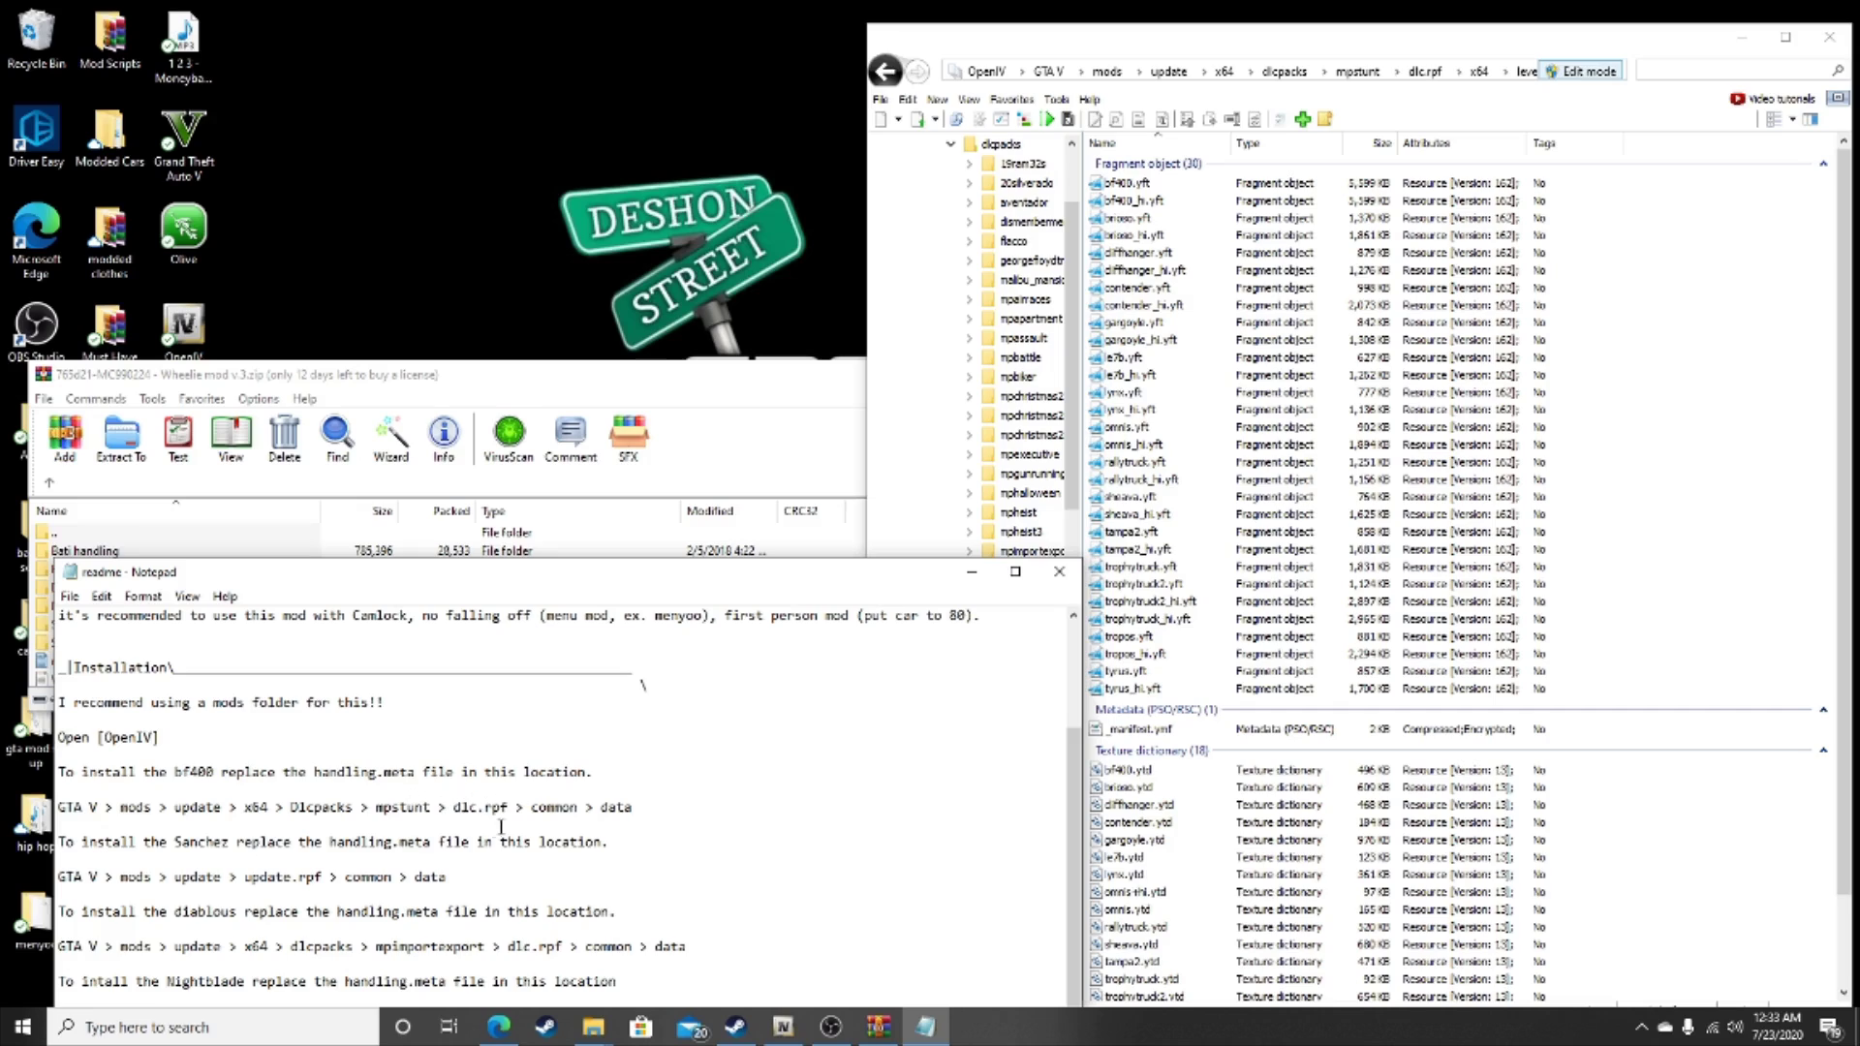
# Close all open archives in OpenIV to return to the GTA V root folder.
pyautogui.click(1306, 46)
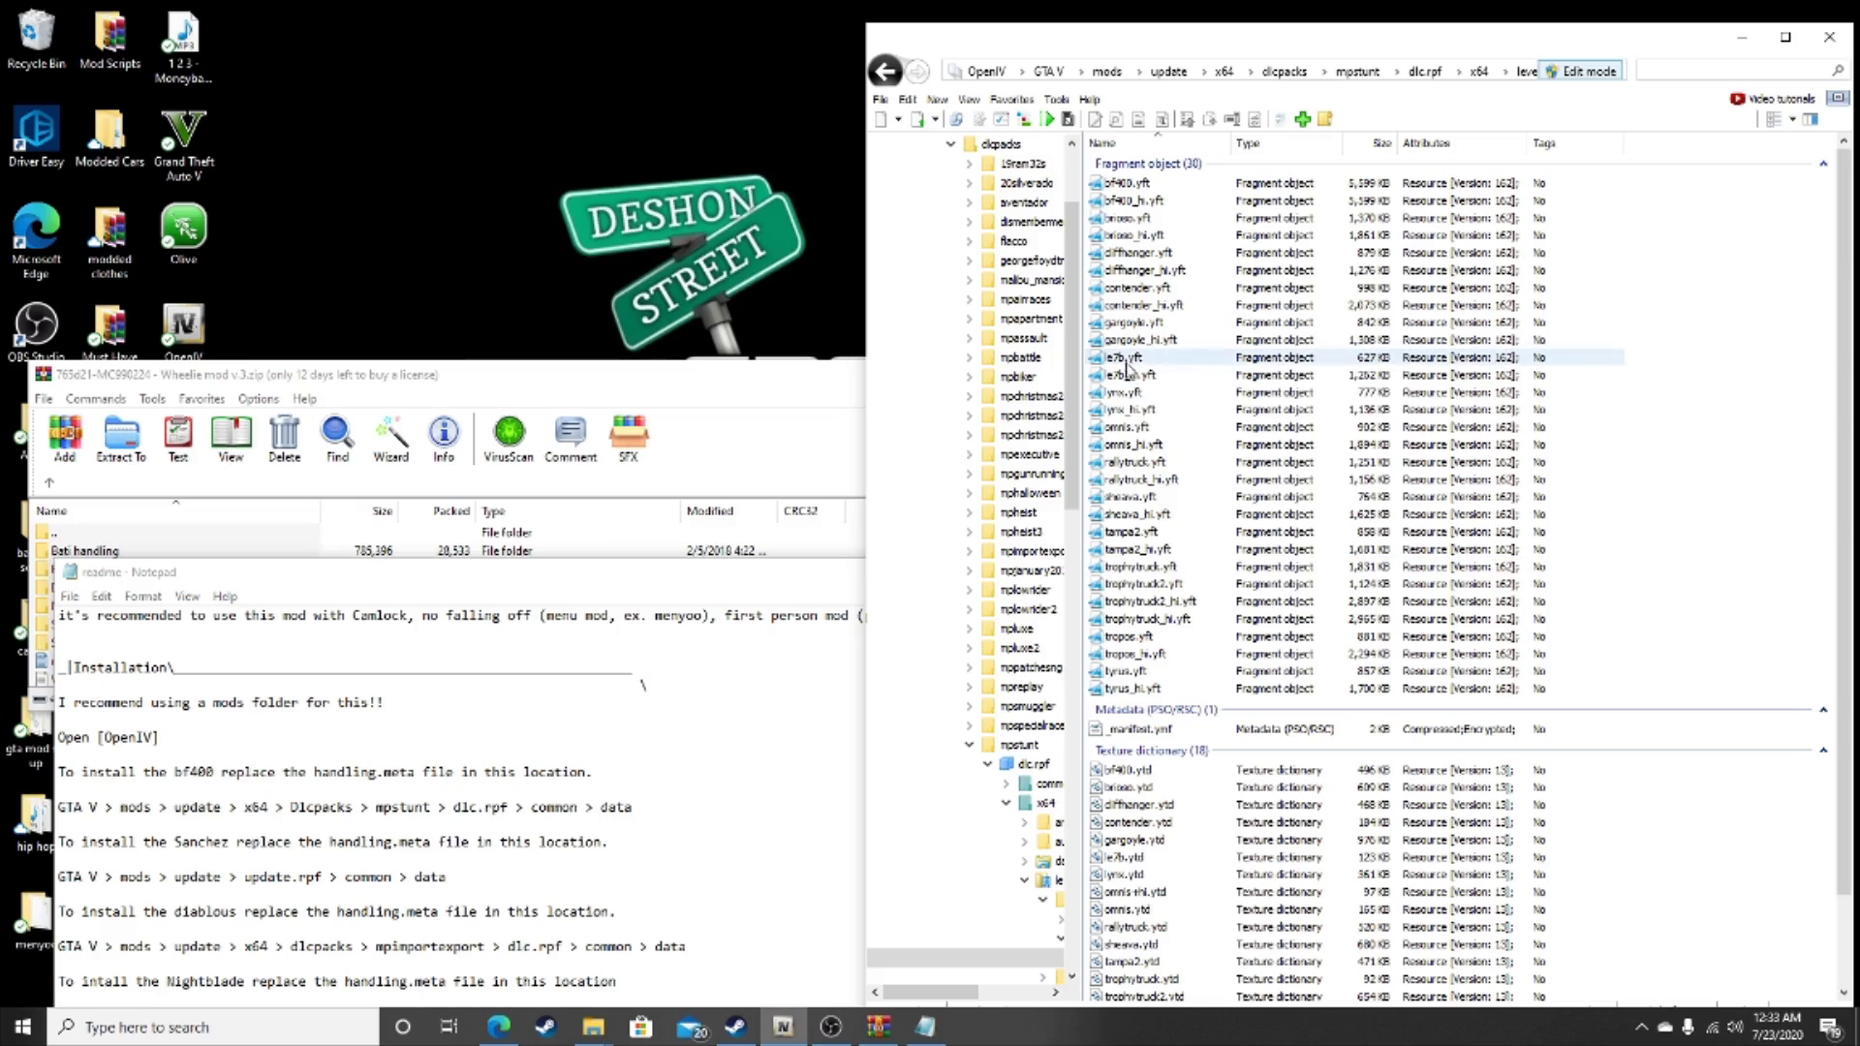
pyautogui.click(880, 98)
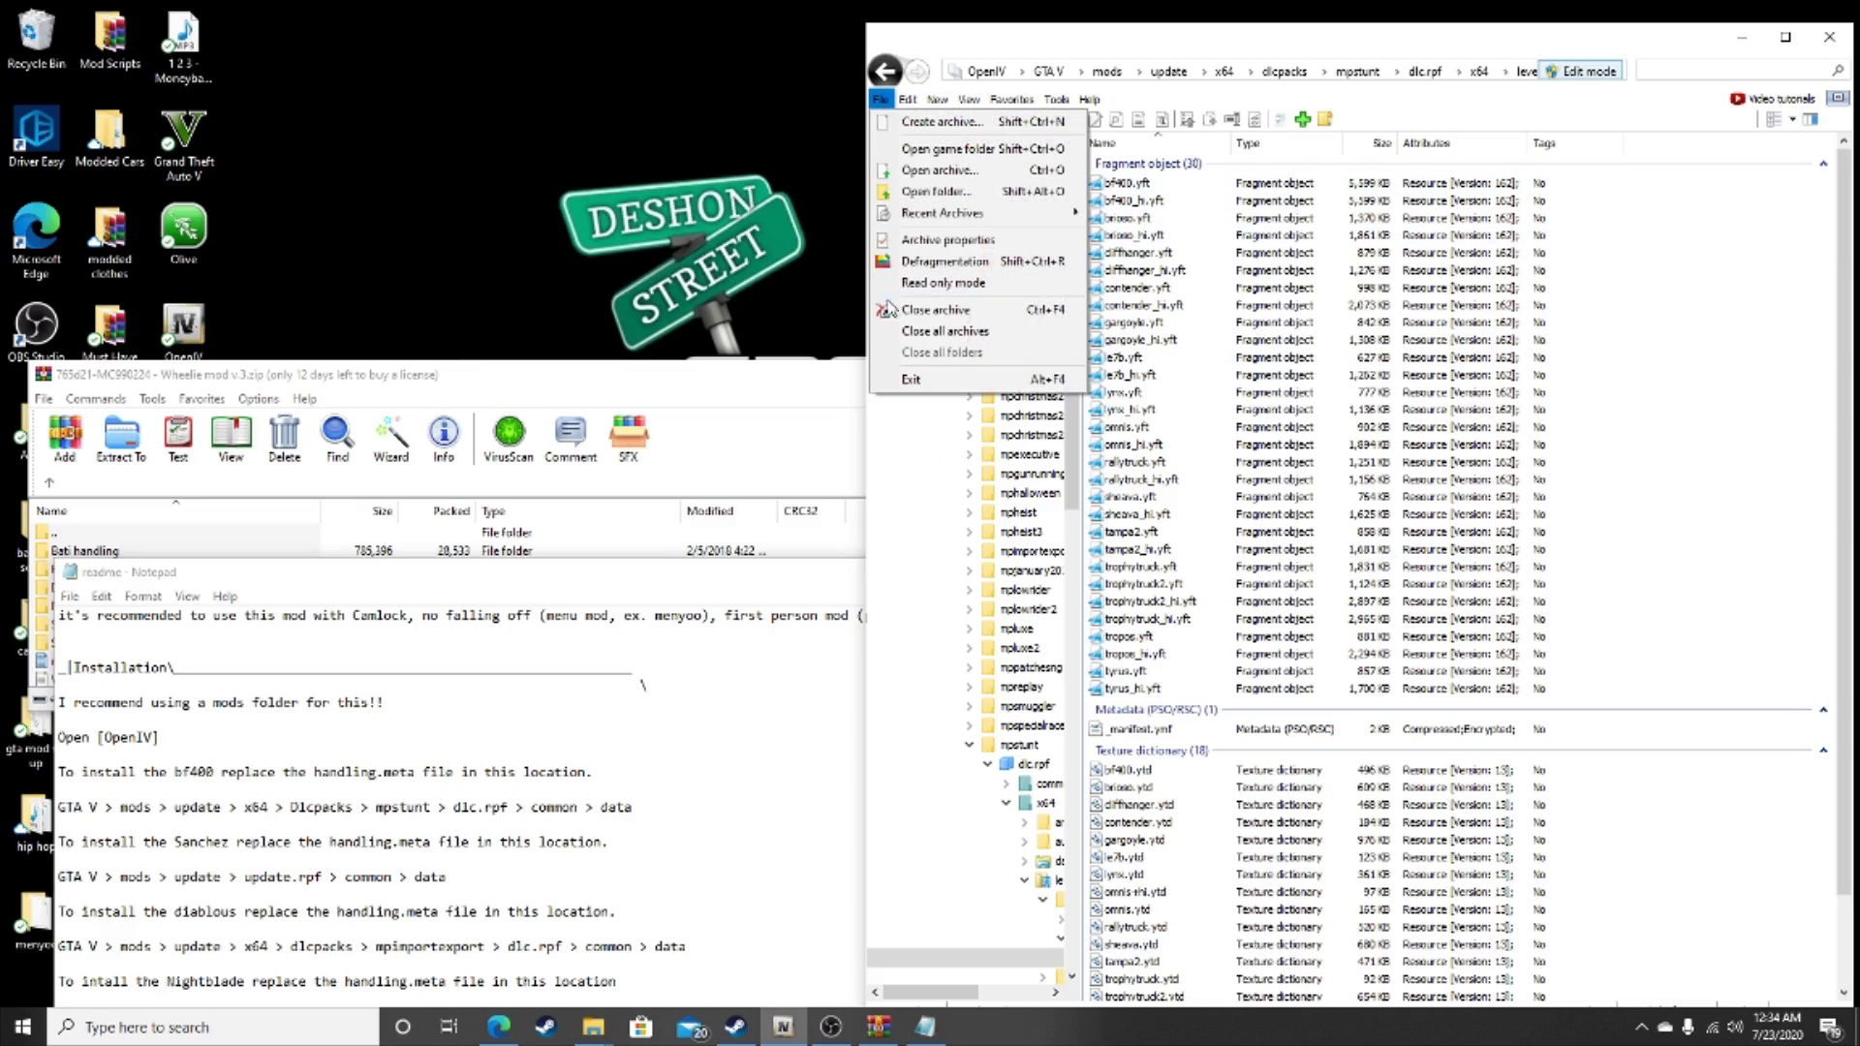
pyautogui.click(986, 333)
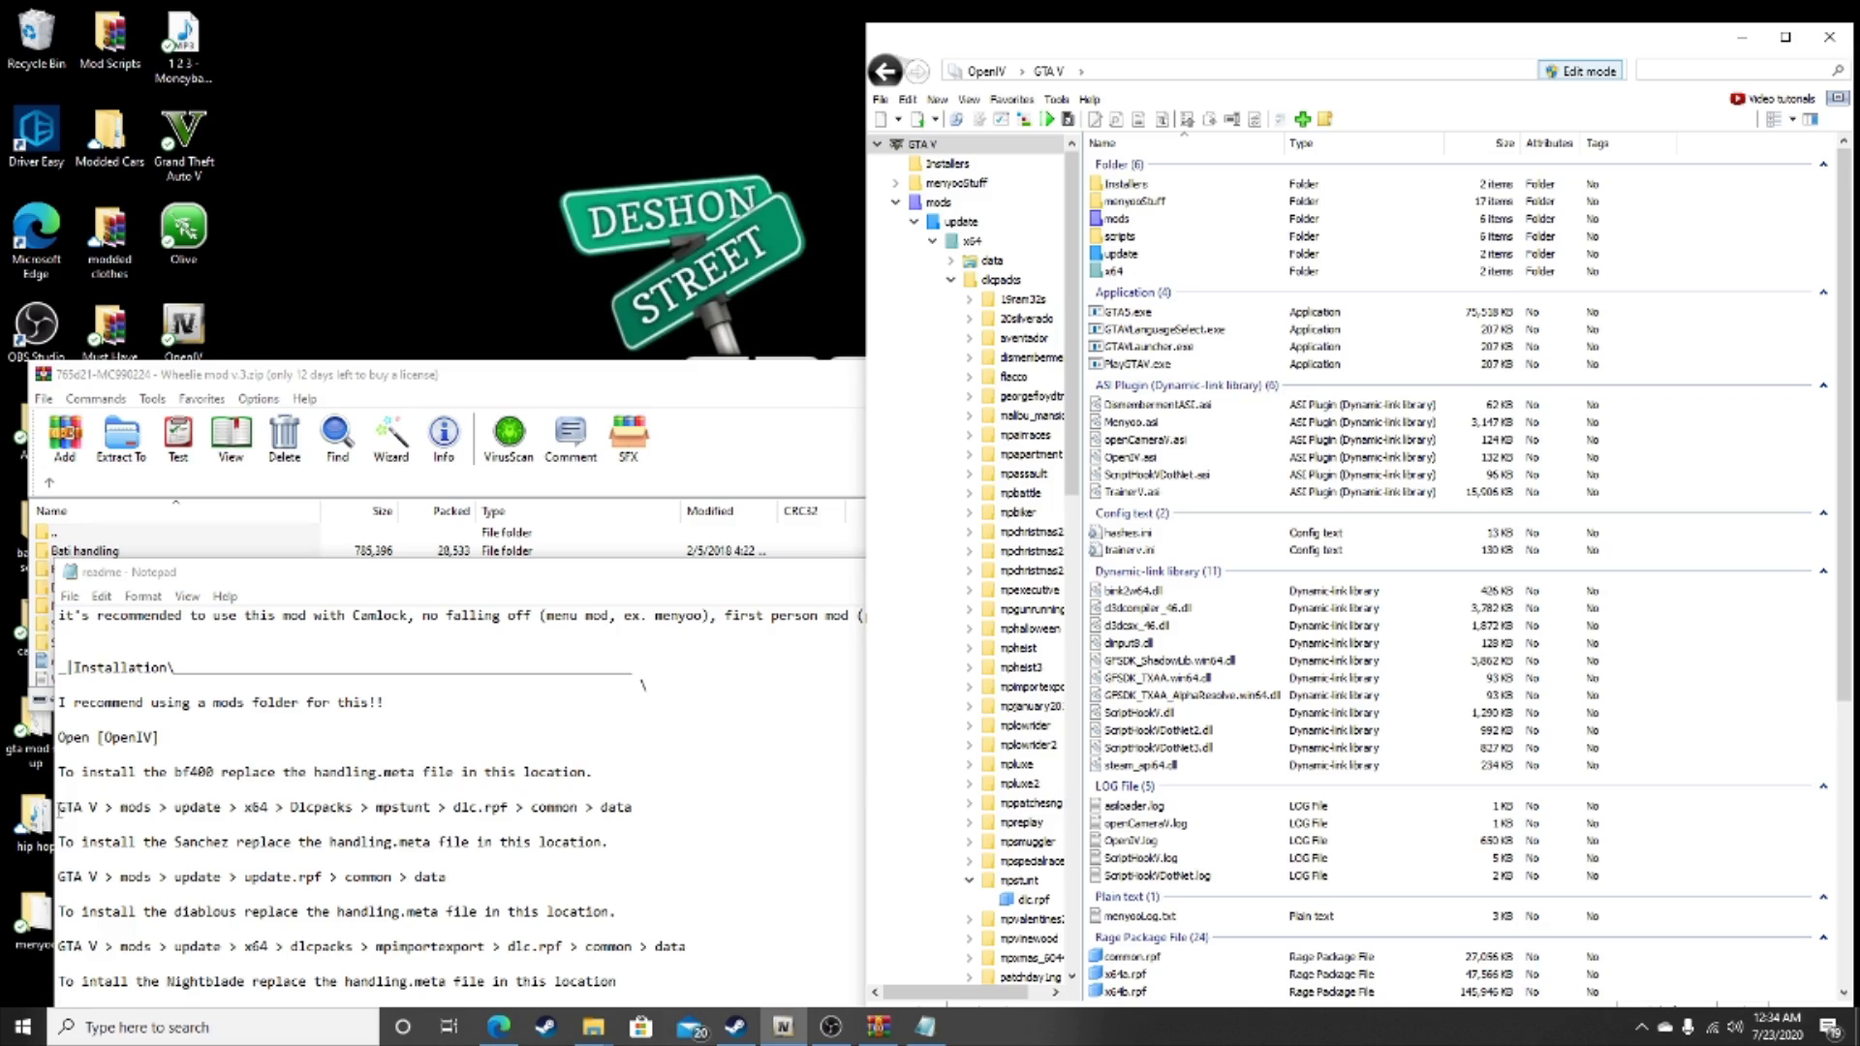
# Highlight the BF400 path in the readme and open mods > update > x64 > dlcpacks > mpstunt > dlc.rpf > common > data in OpenIV.
pyautogui.click(59, 810)
pyautogui.keyDown('shift'); pyautogui.click(635, 806); pyautogui.keyUp('shift')
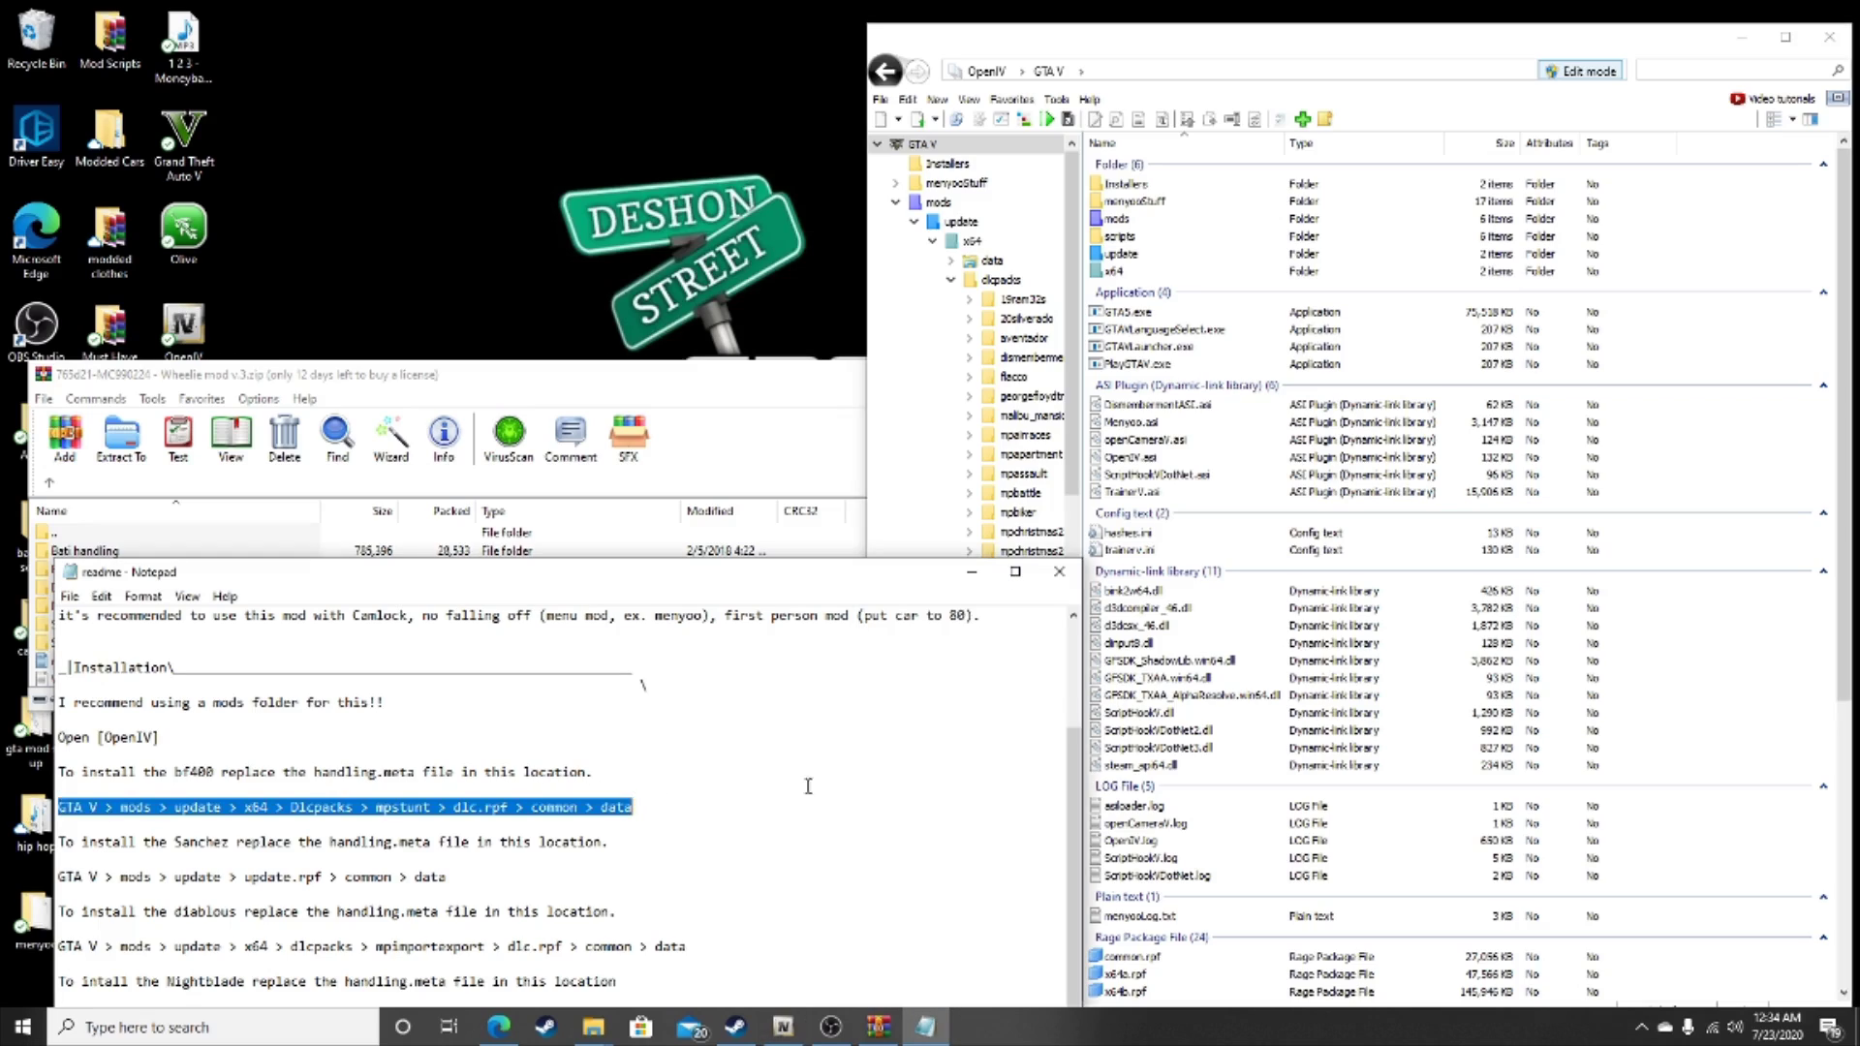
pyautogui.doubleClick(1155, 221)
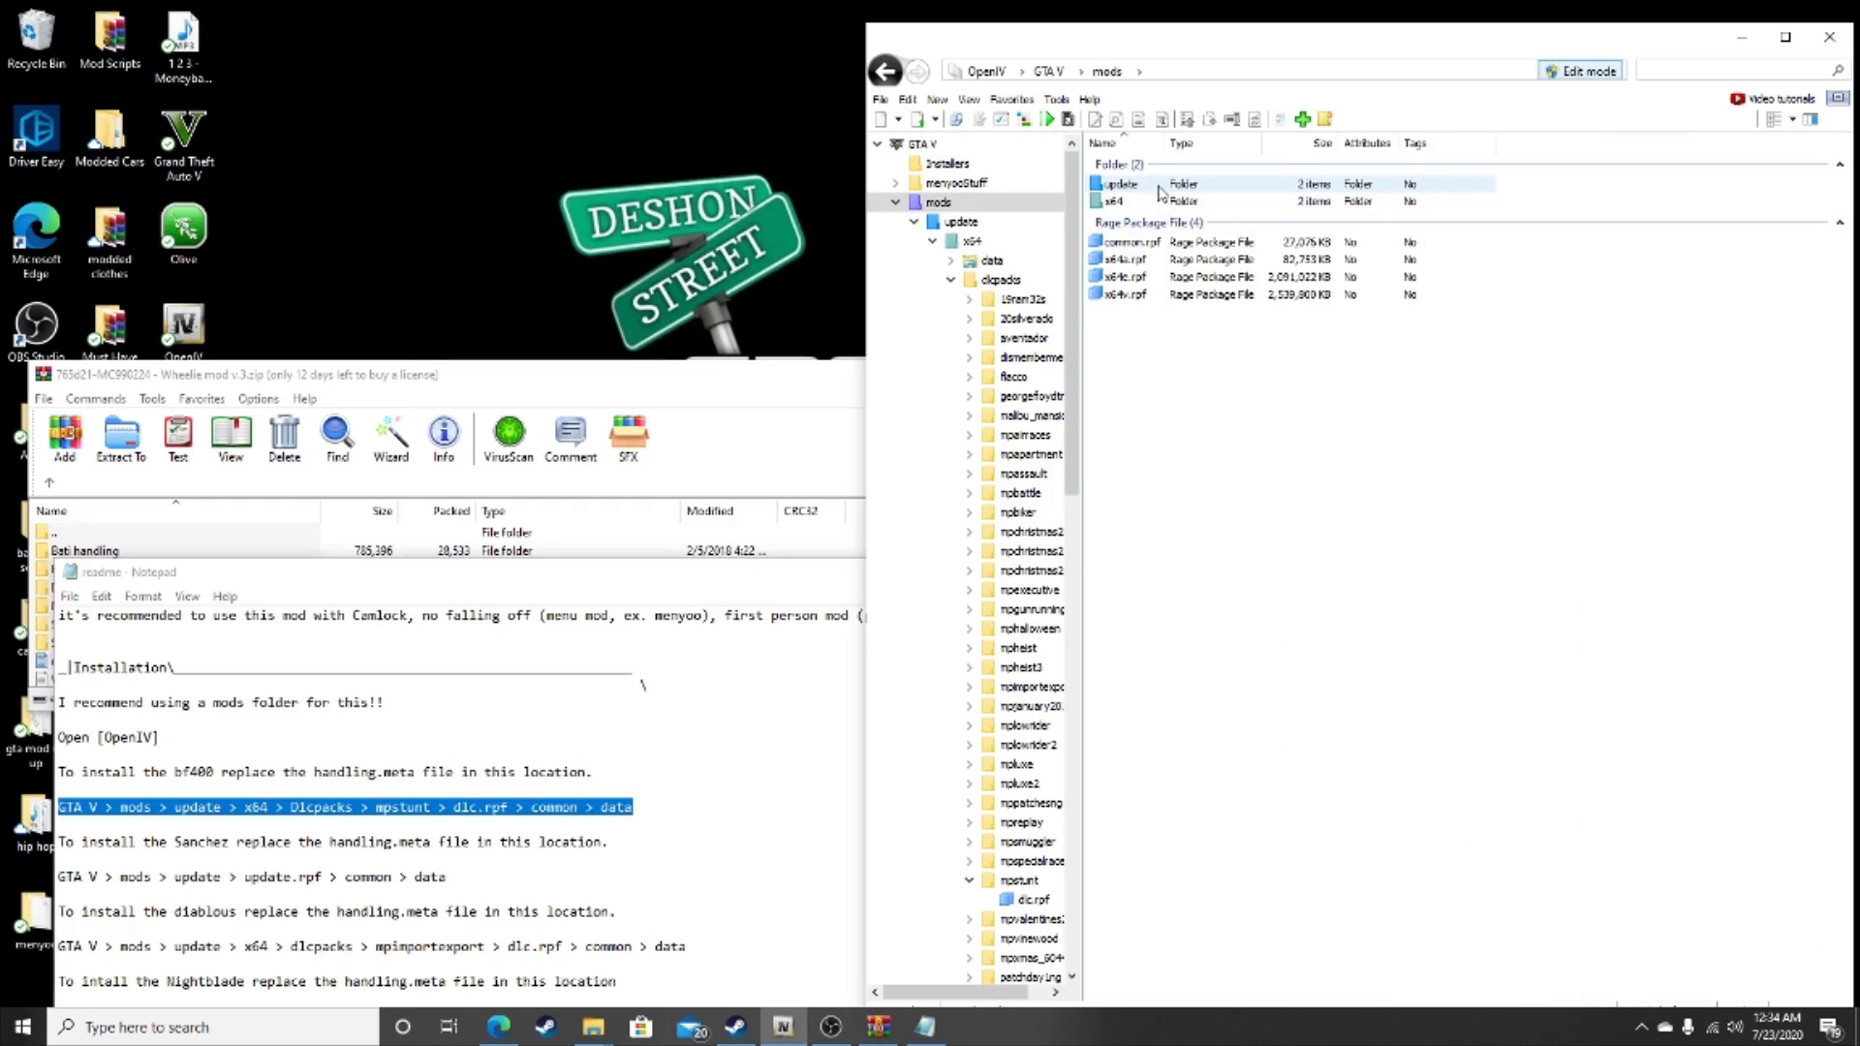
pyautogui.doubleClick(1124, 184)
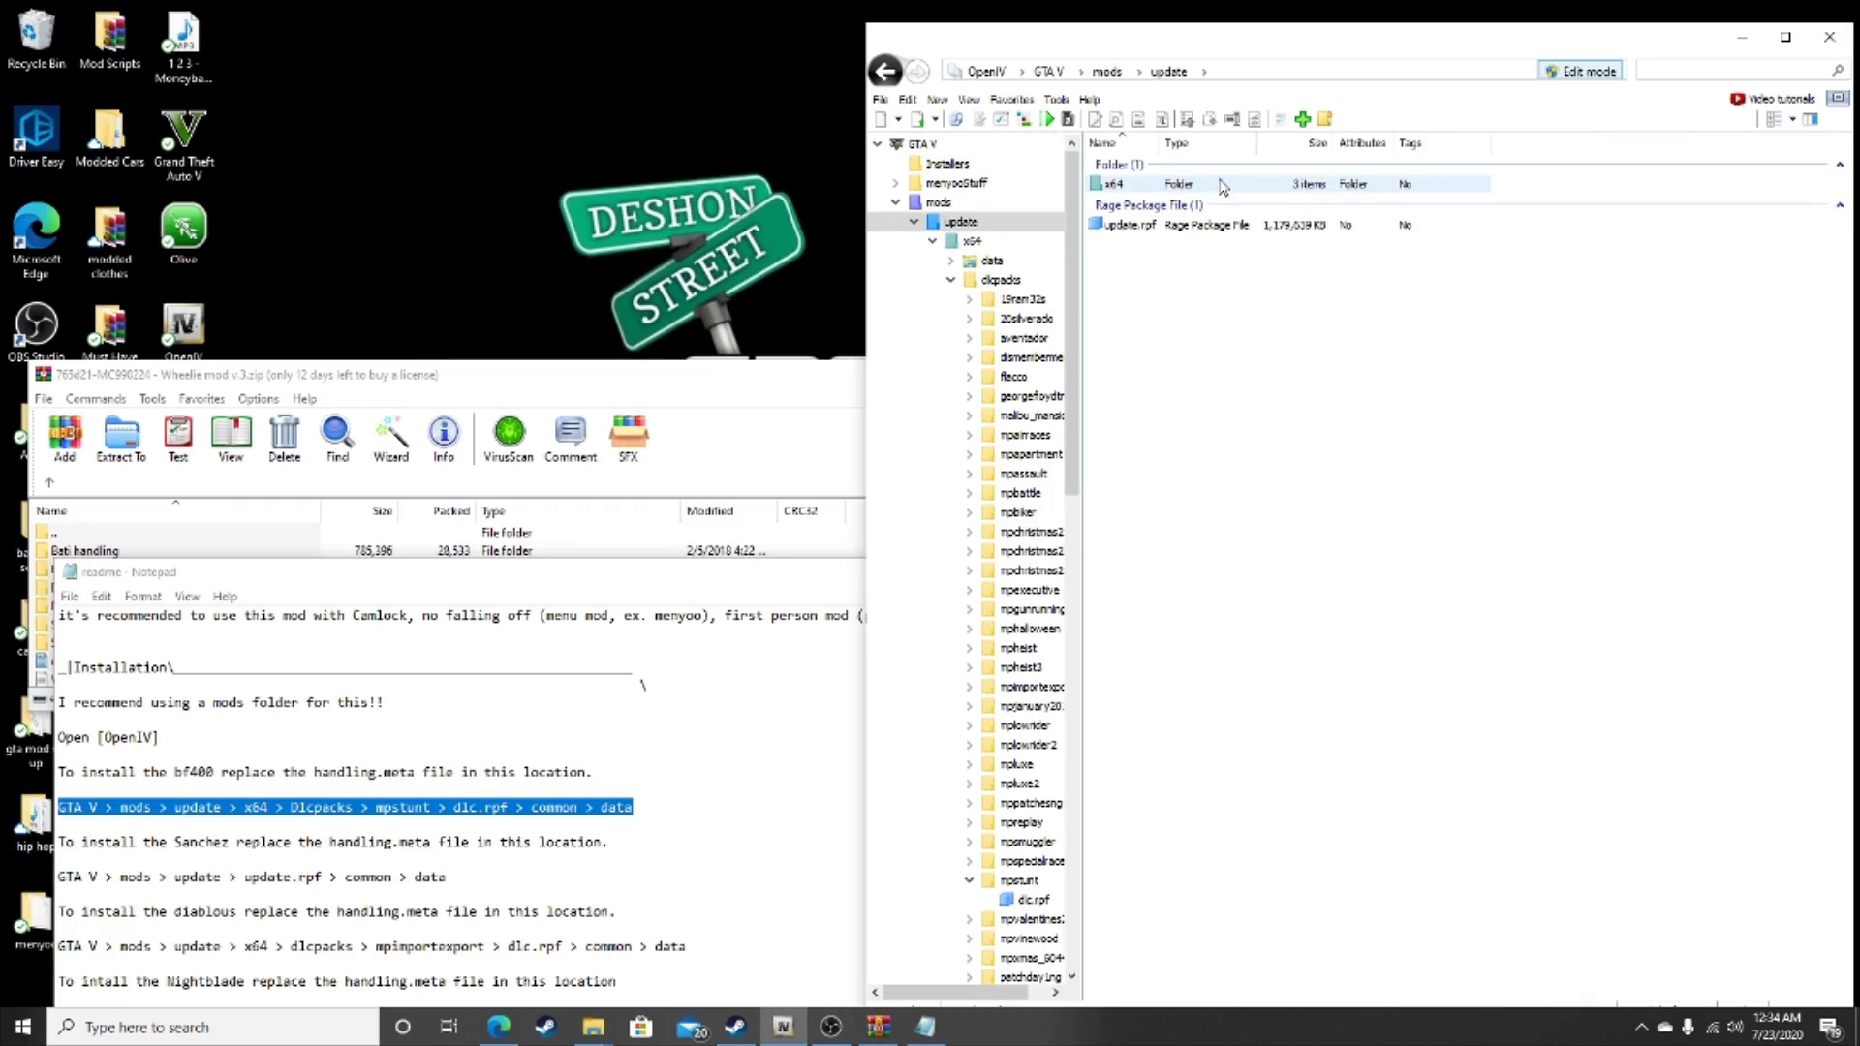
pyautogui.doubleClick(1223, 185)
pyautogui.doubleClick(1193, 205)
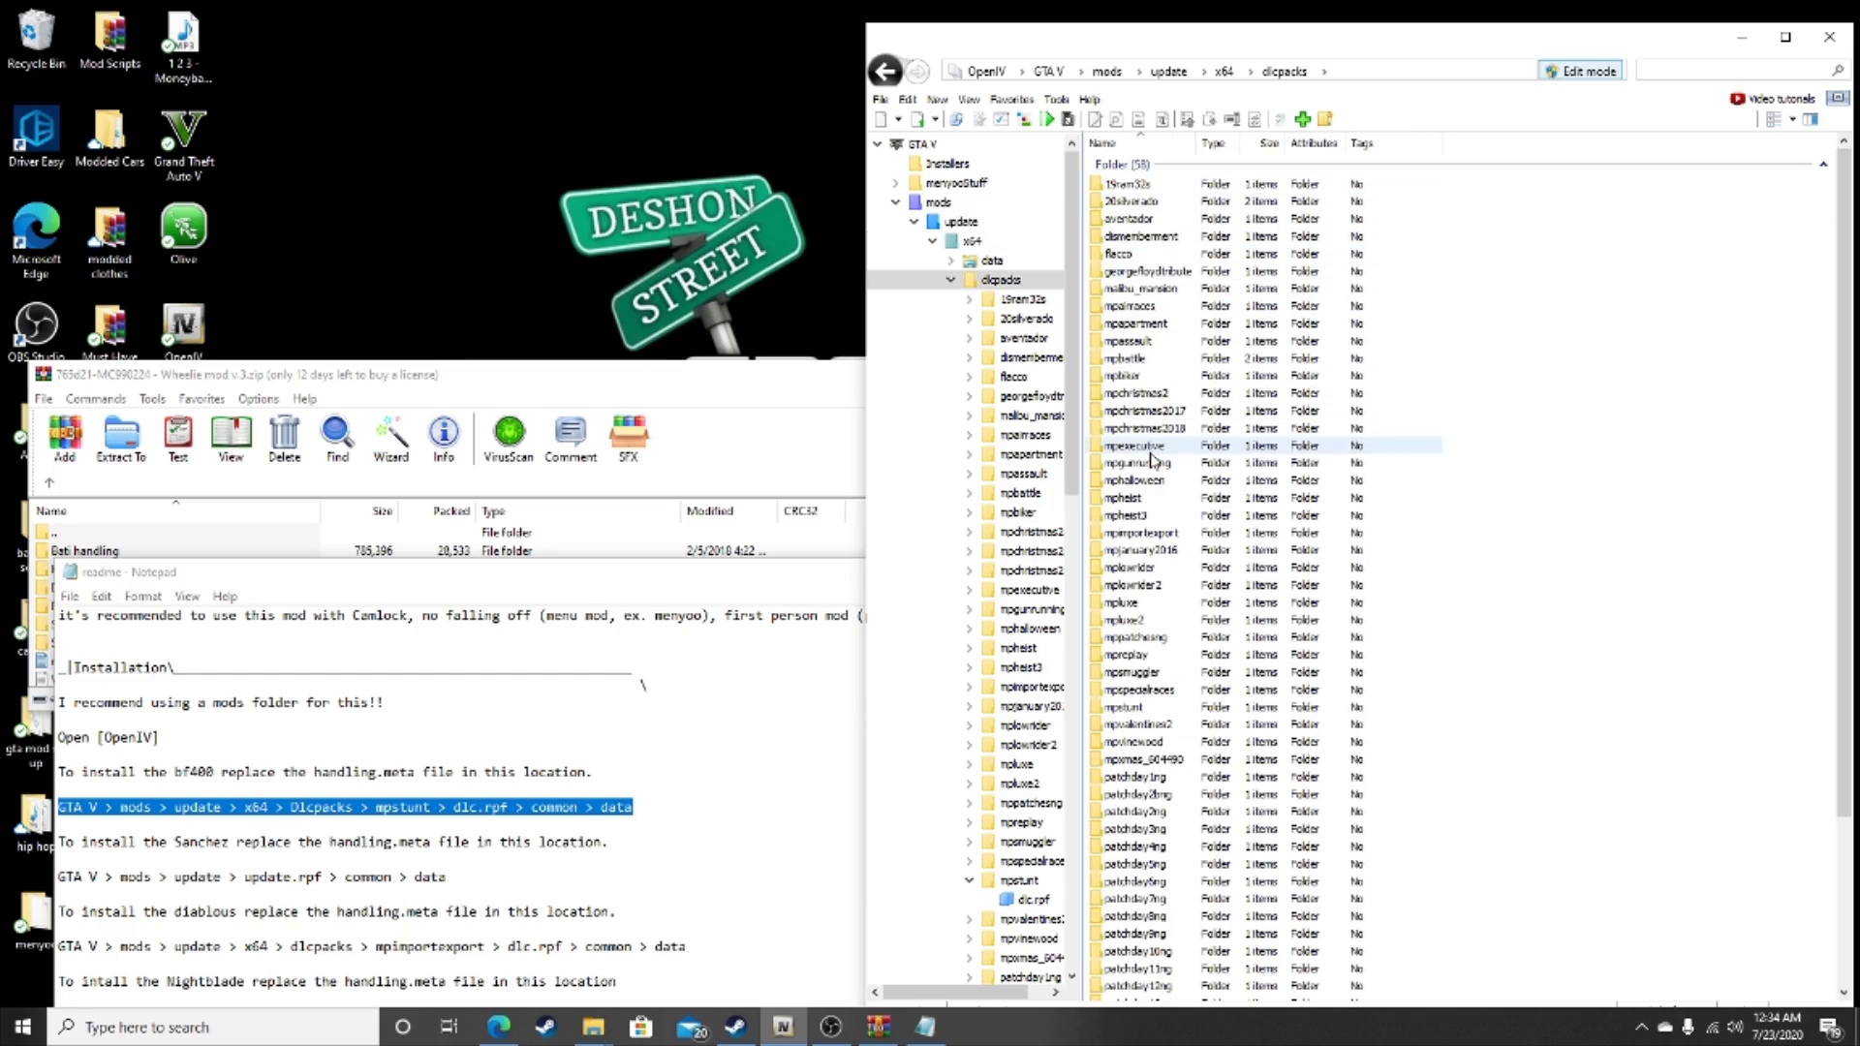
pyautogui.doubleClick(1171, 708)
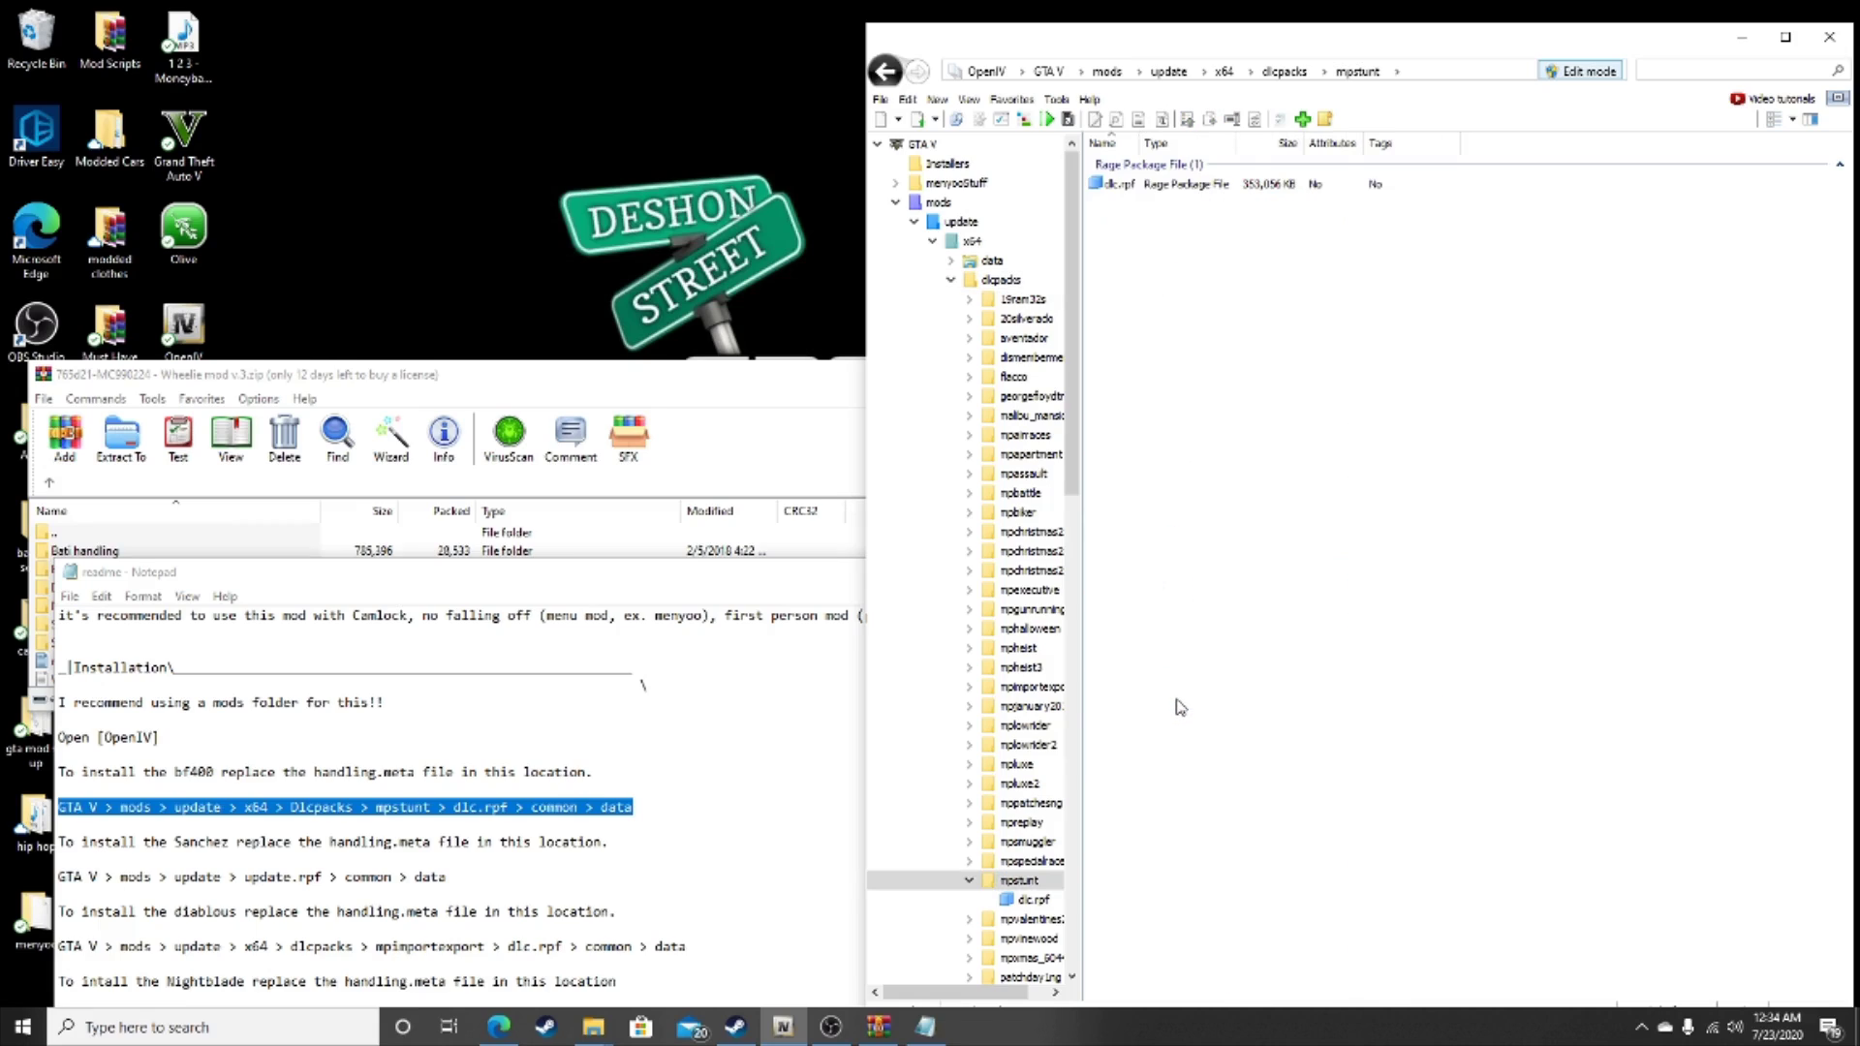
pyautogui.doubleClick(1201, 184)
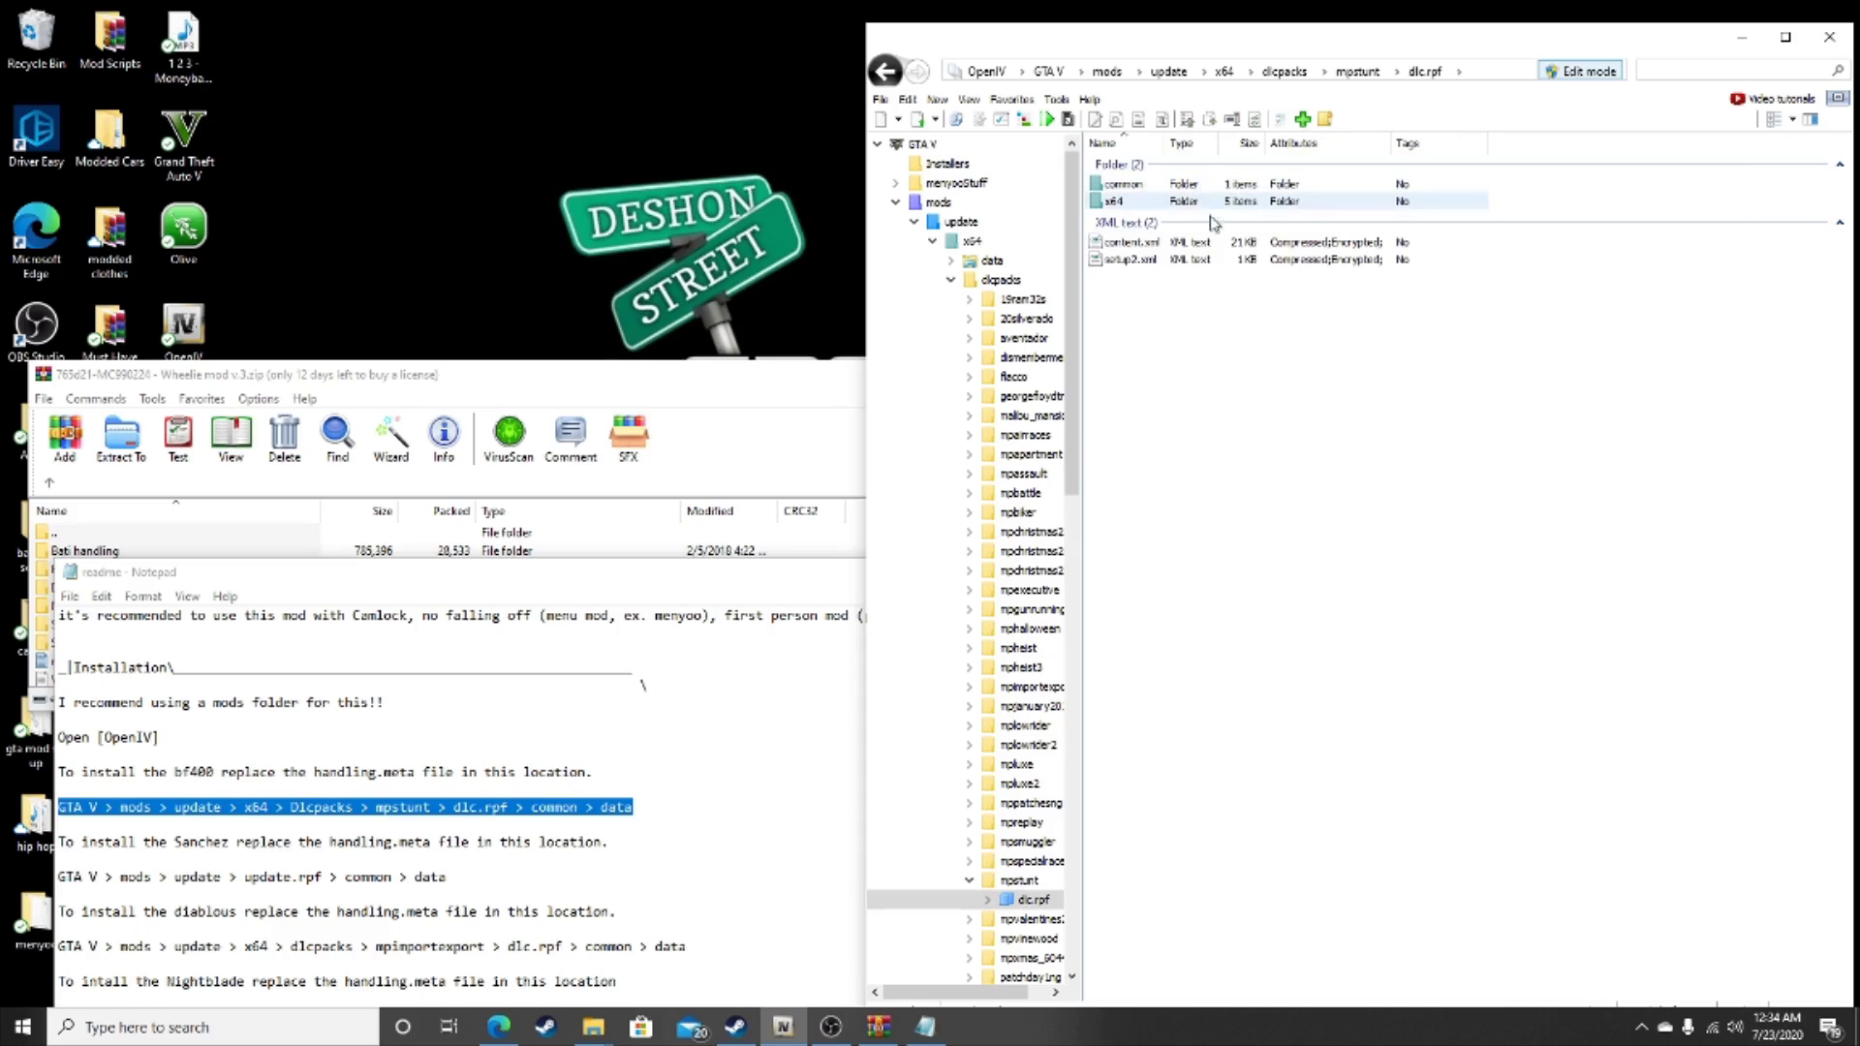
pyautogui.doubleClick(1170, 184)
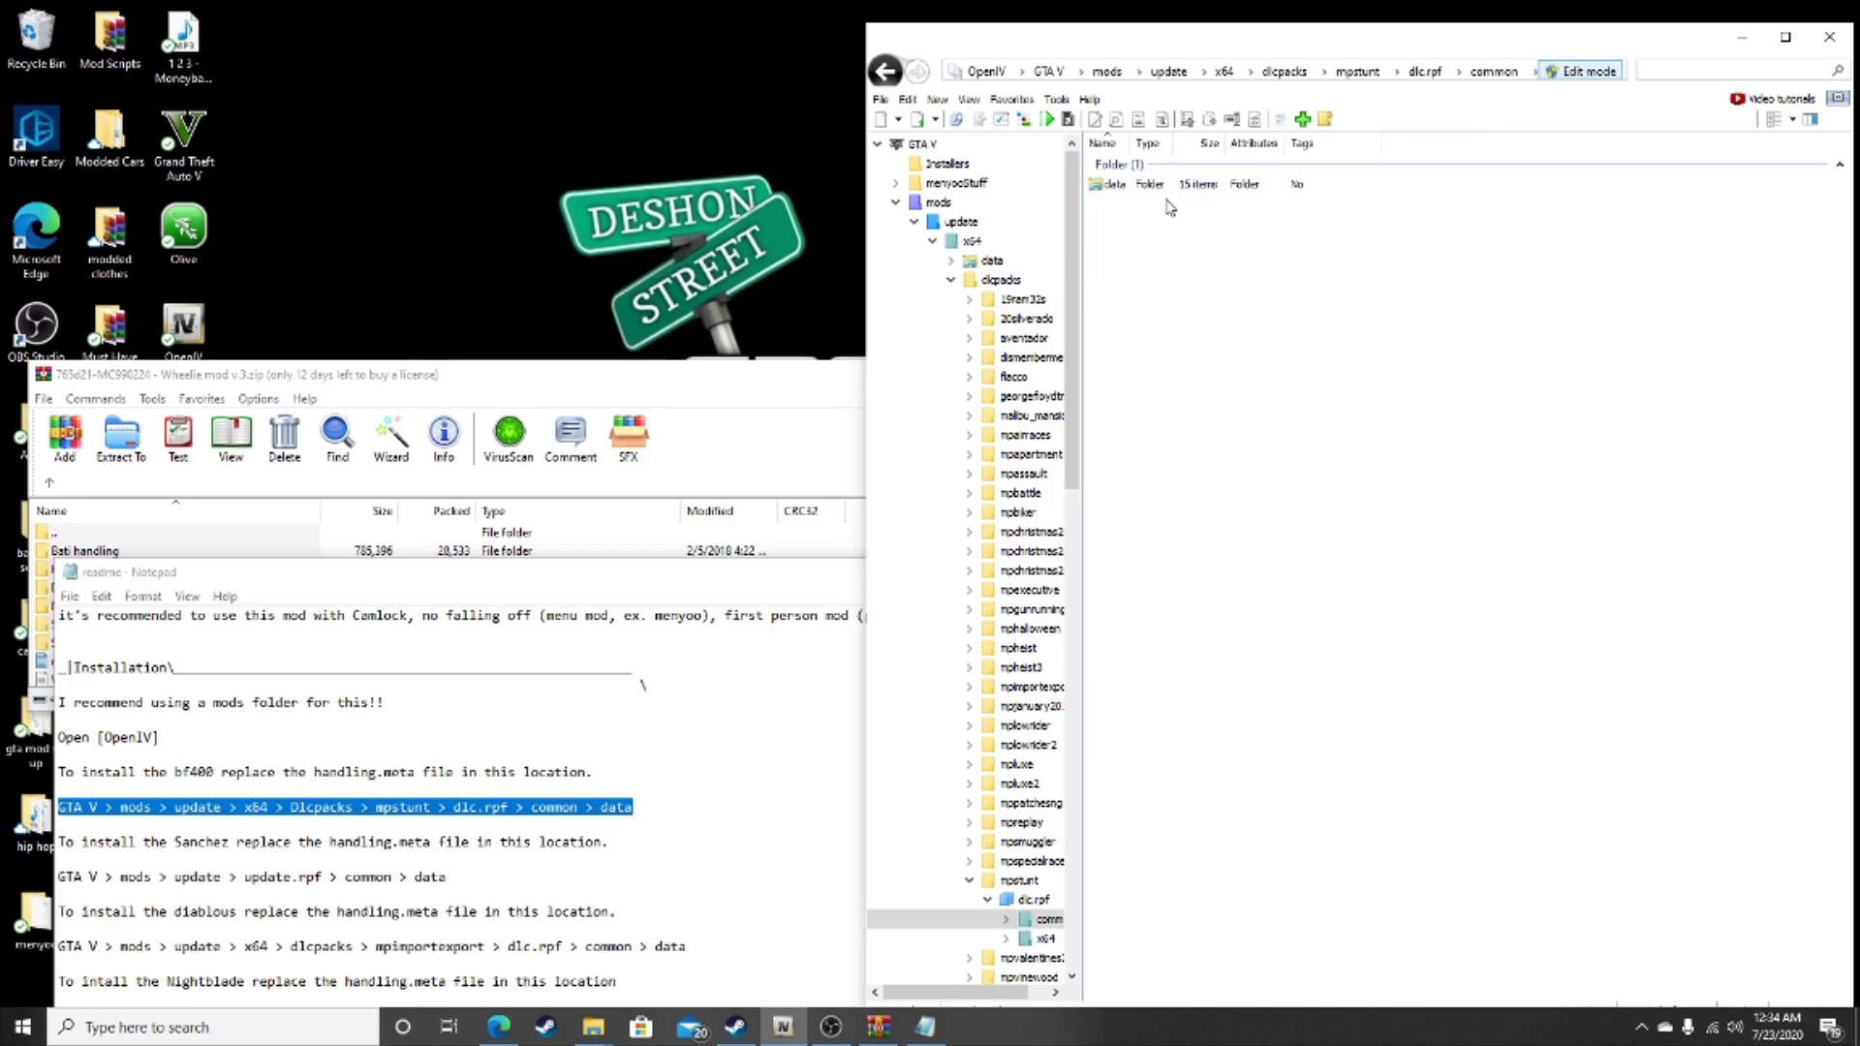
pyautogui.doubleClick(1170, 186)
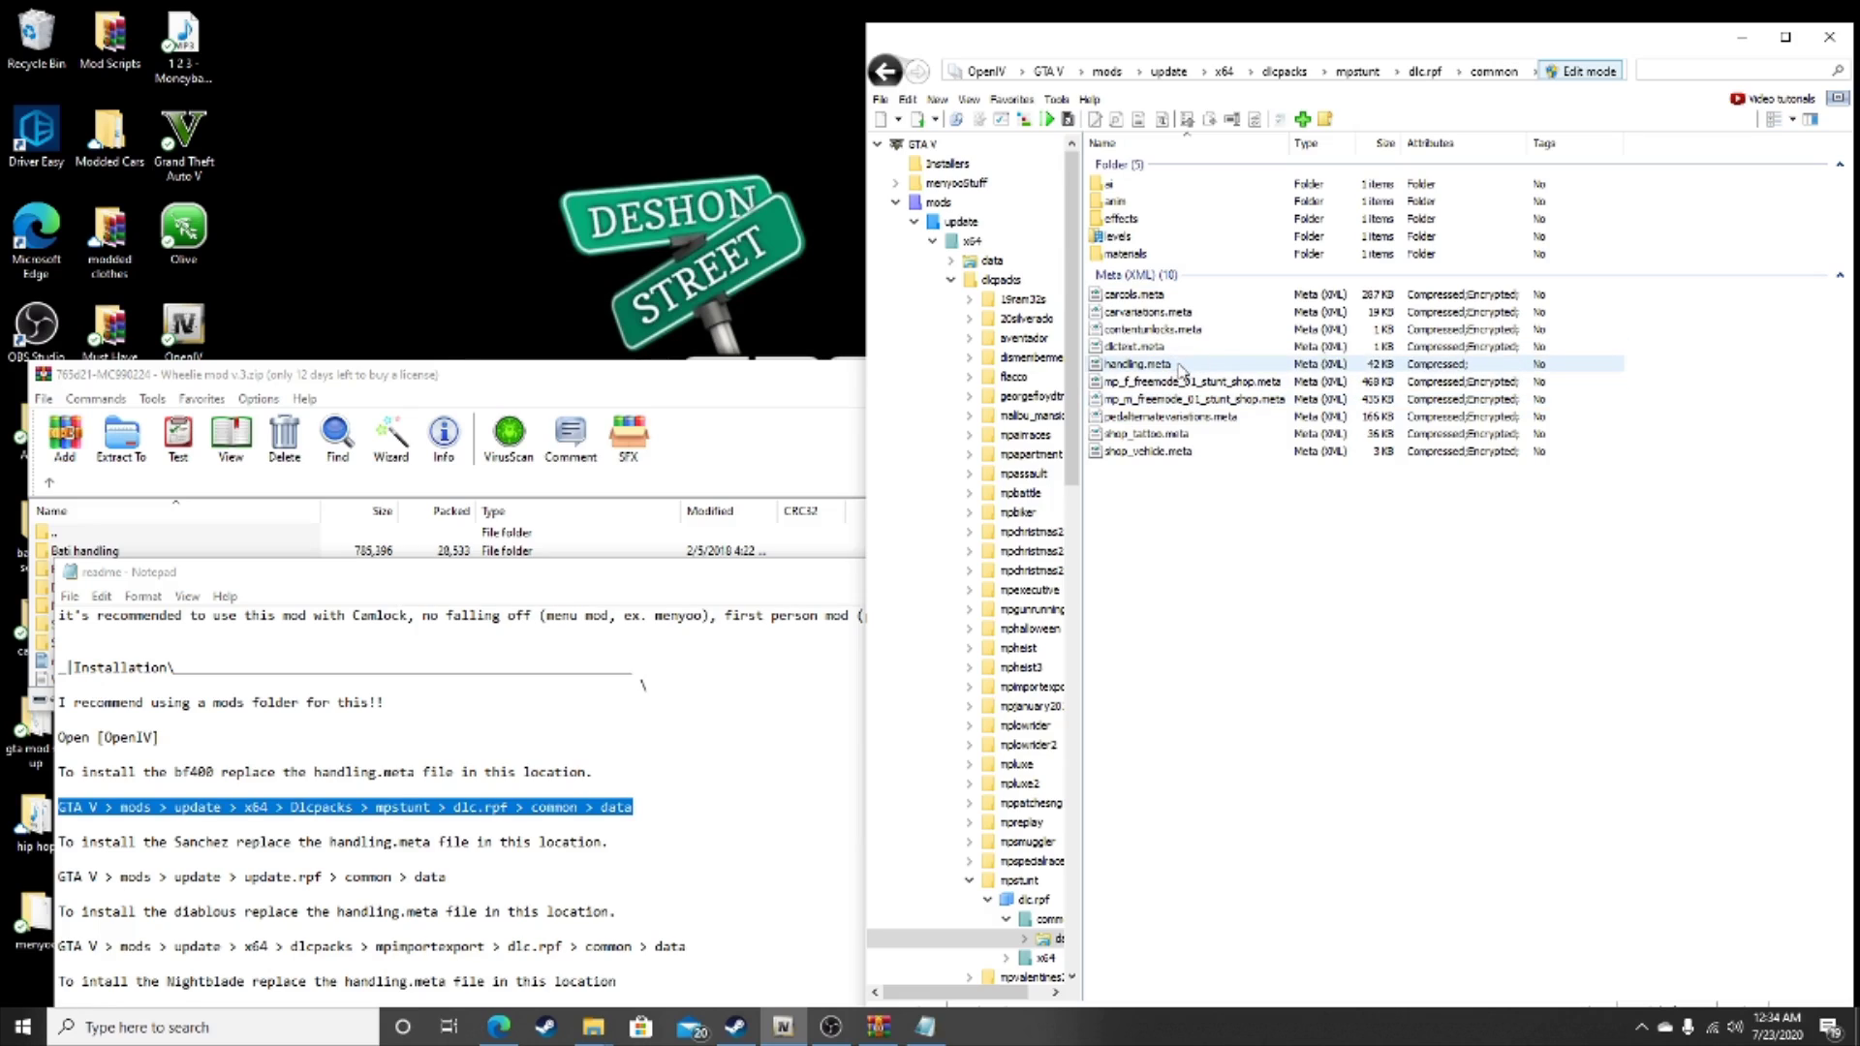
# Close the readme, copy handling.meta from the archive's BF400 handling folder into the open data folder, and close the archive.
pyautogui.click(557, 576)
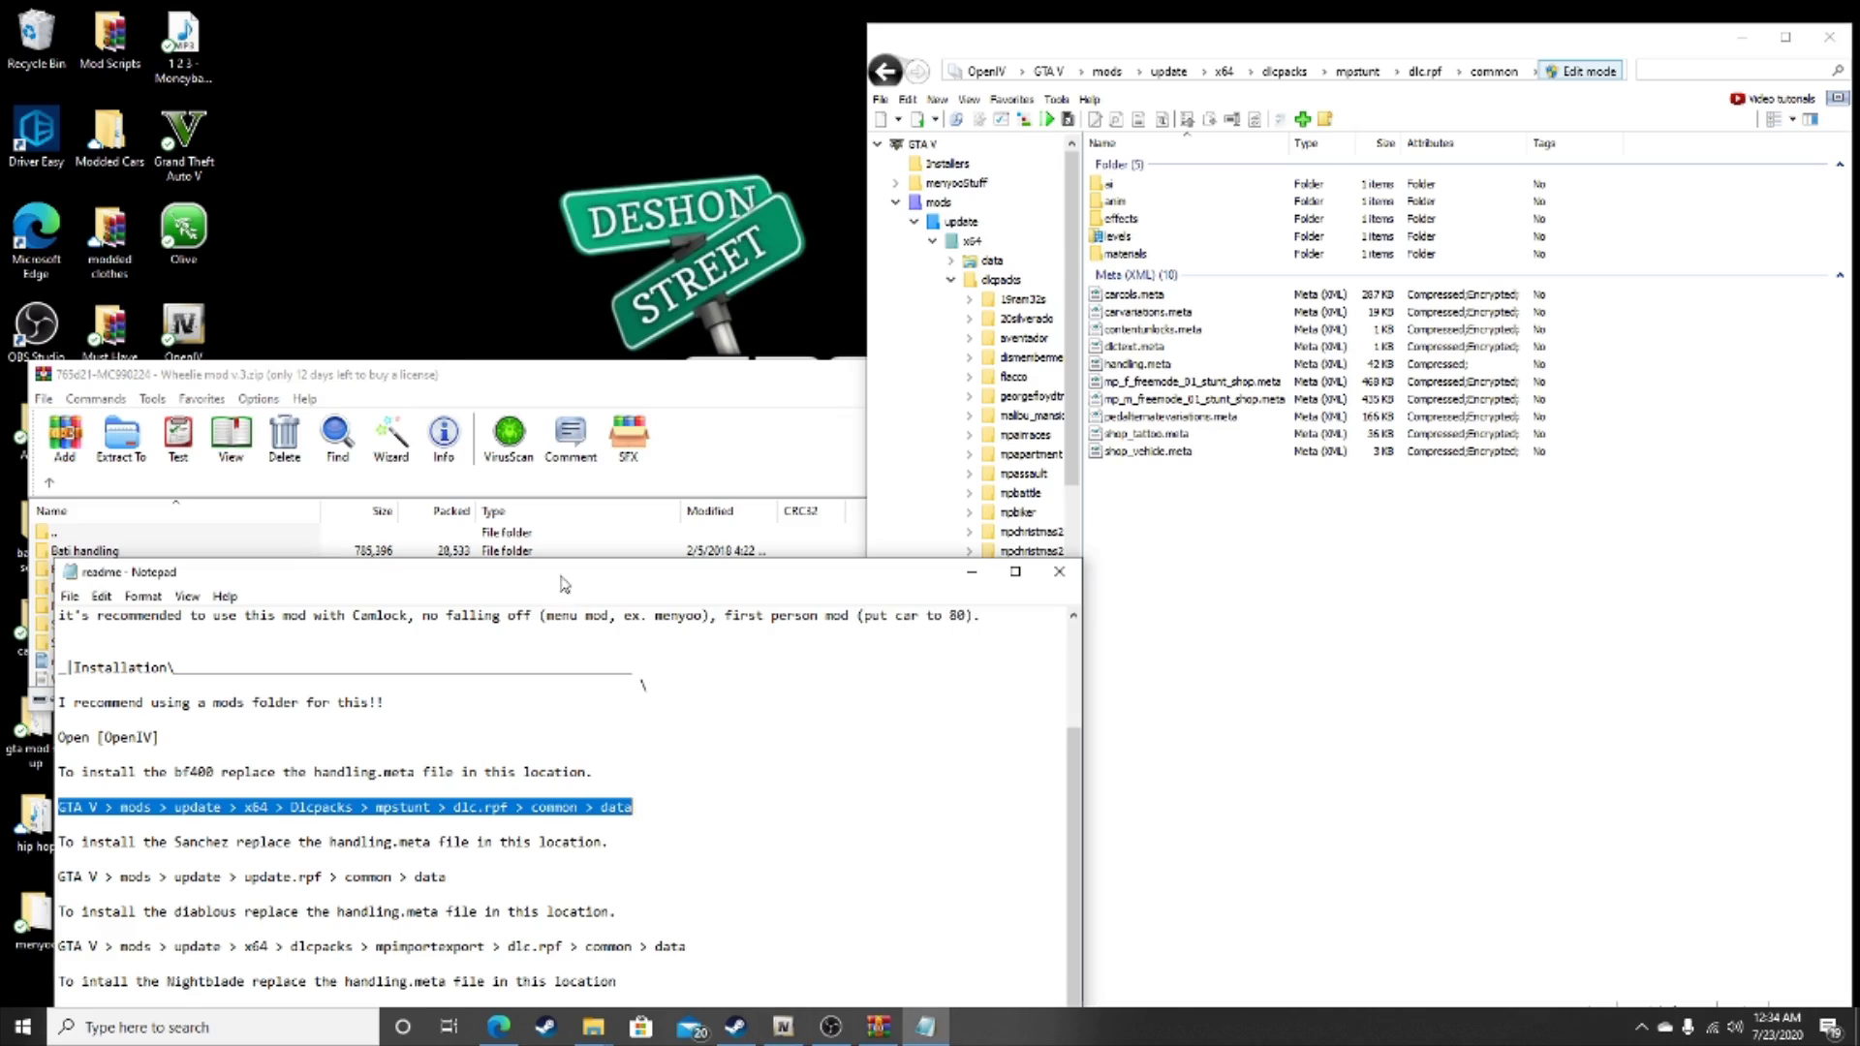
pyautogui.click(1059, 571)
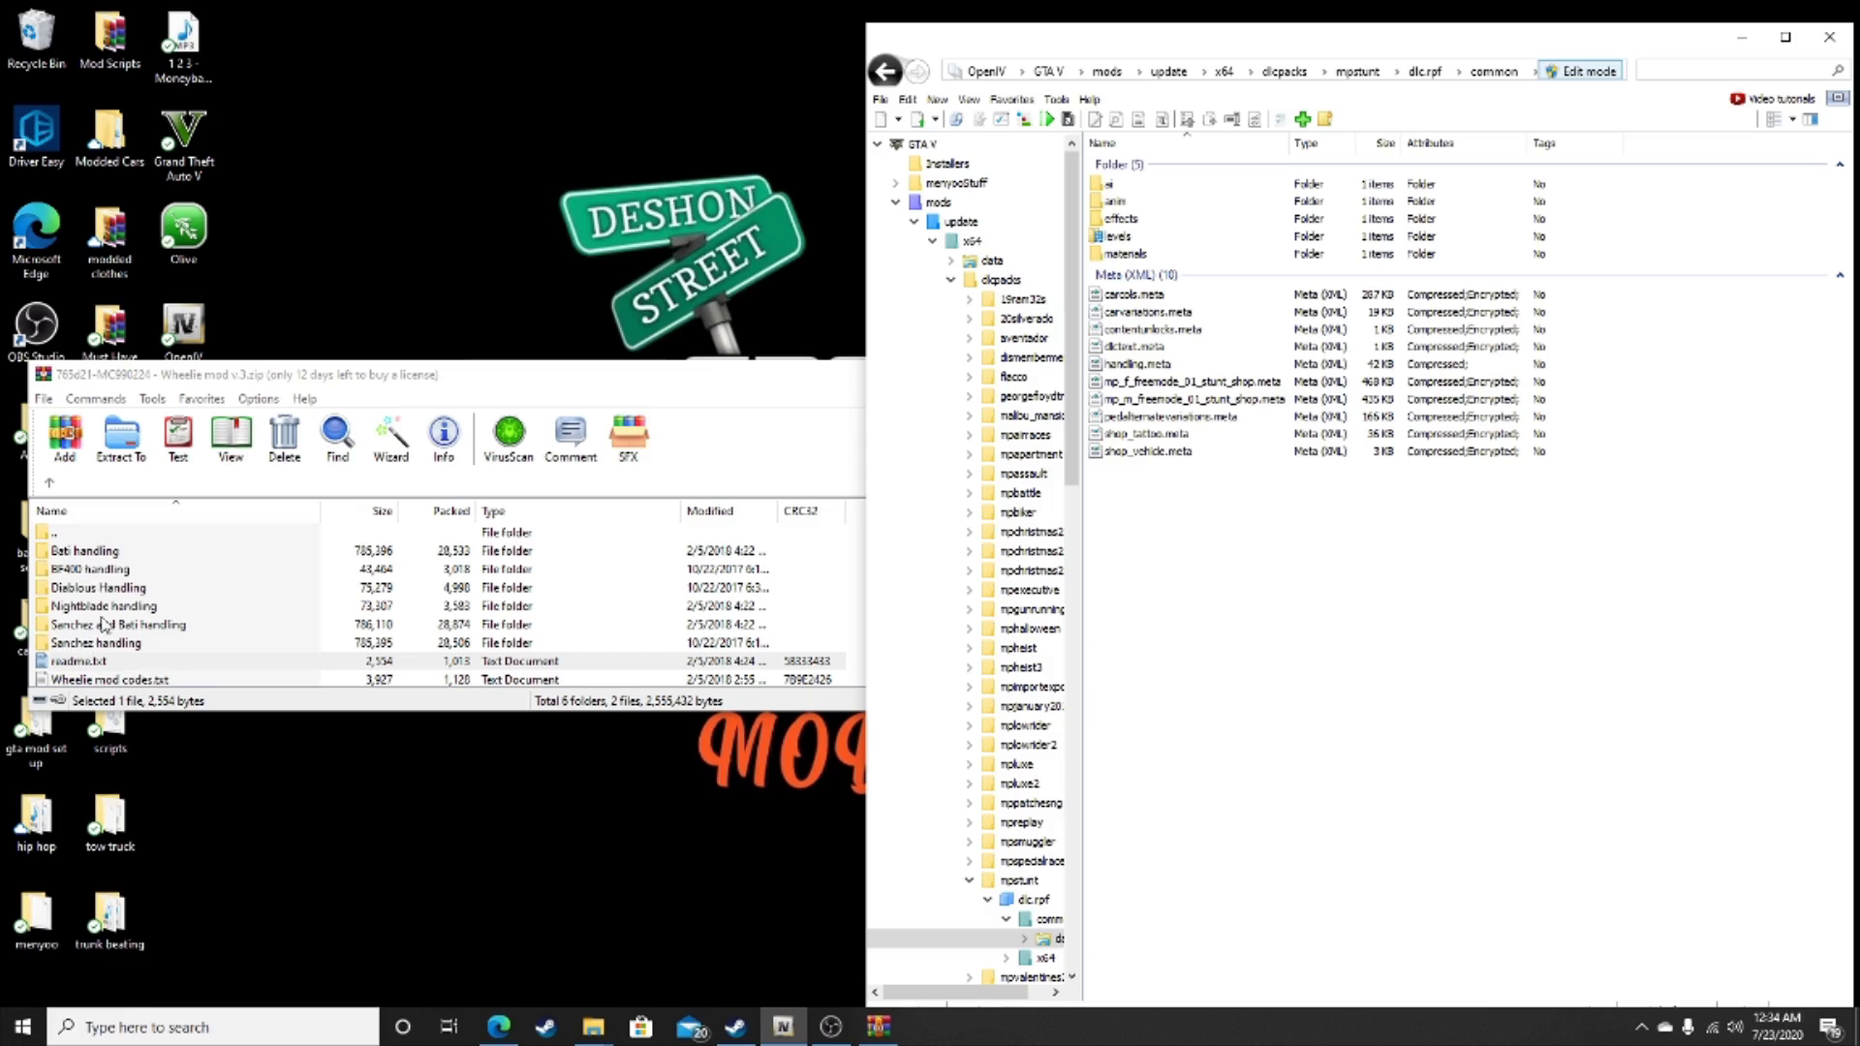
pyautogui.doubleClick(99, 568)
pyautogui.moveTo(94, 559); pyautogui.dragTo(1778, 373)
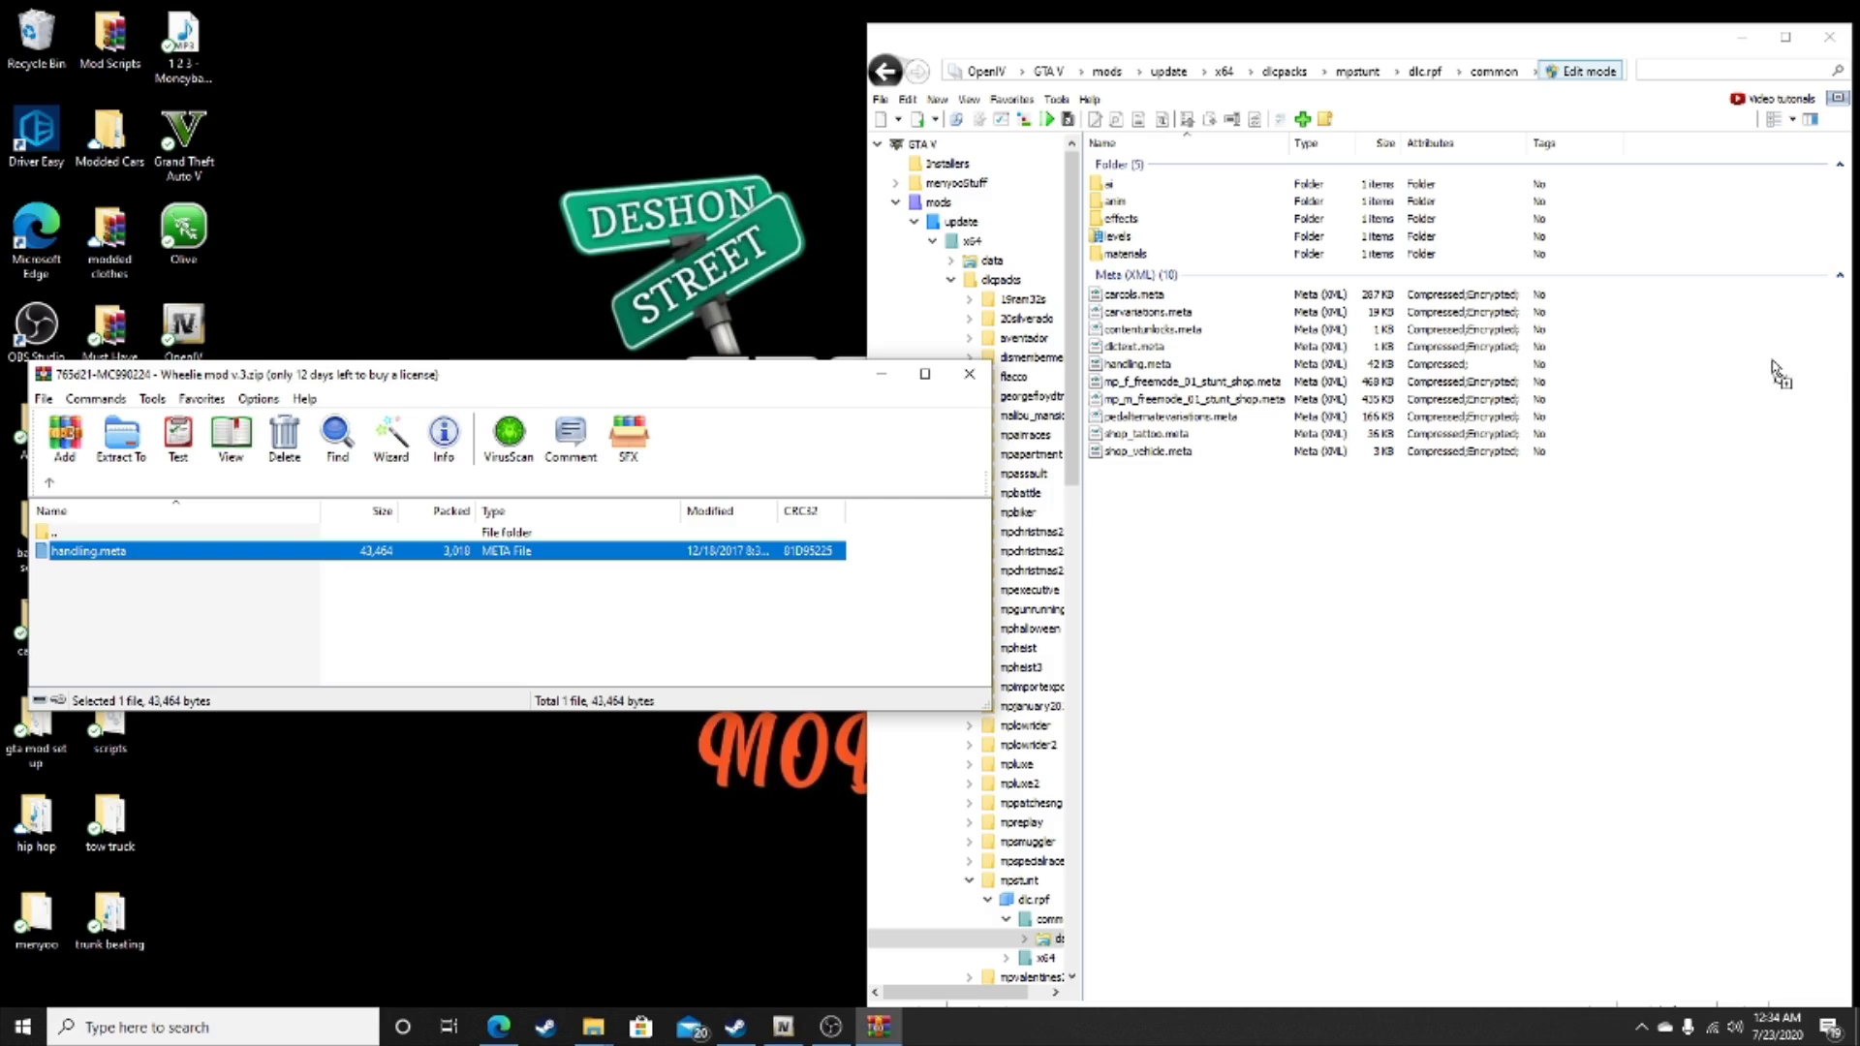
pyautogui.click(968, 374)
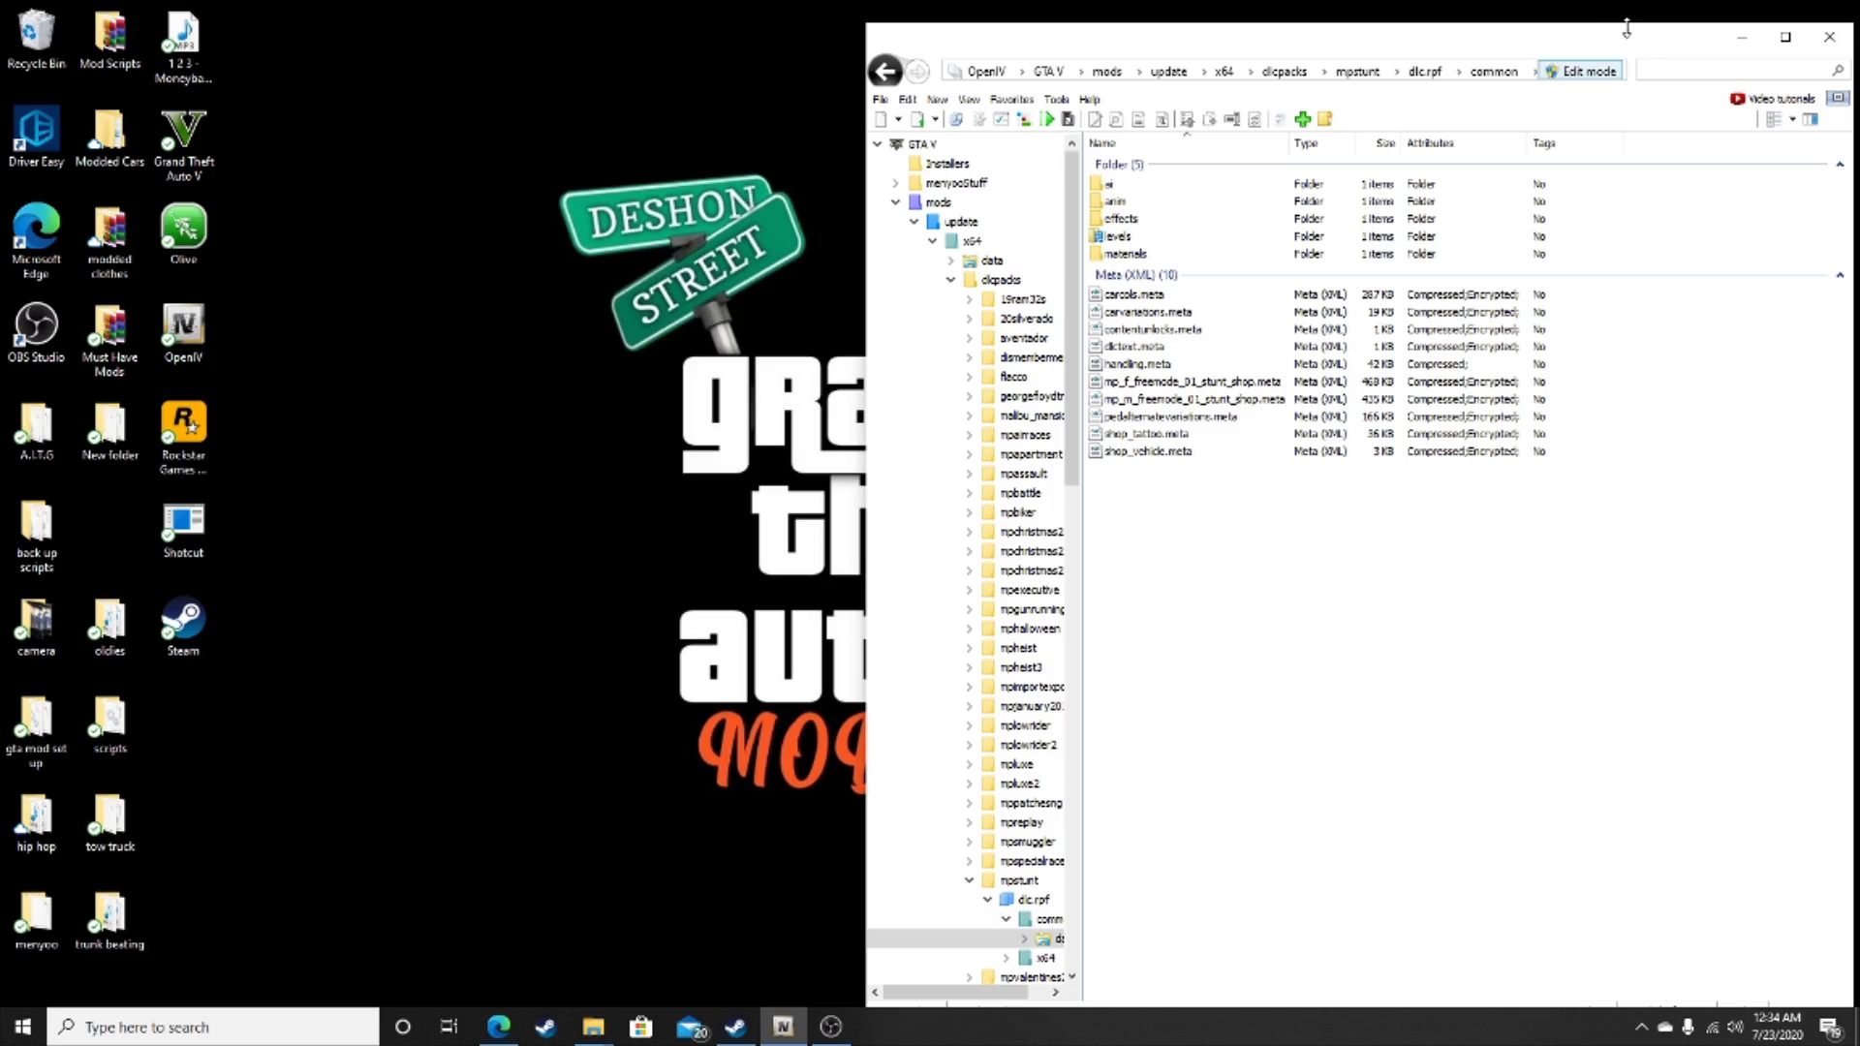
# Minimise OpenIV, switch to Steam and launch Grand Theft Auto V with the Play Grand Theft Auto V option.
pyautogui.click(1736, 40)
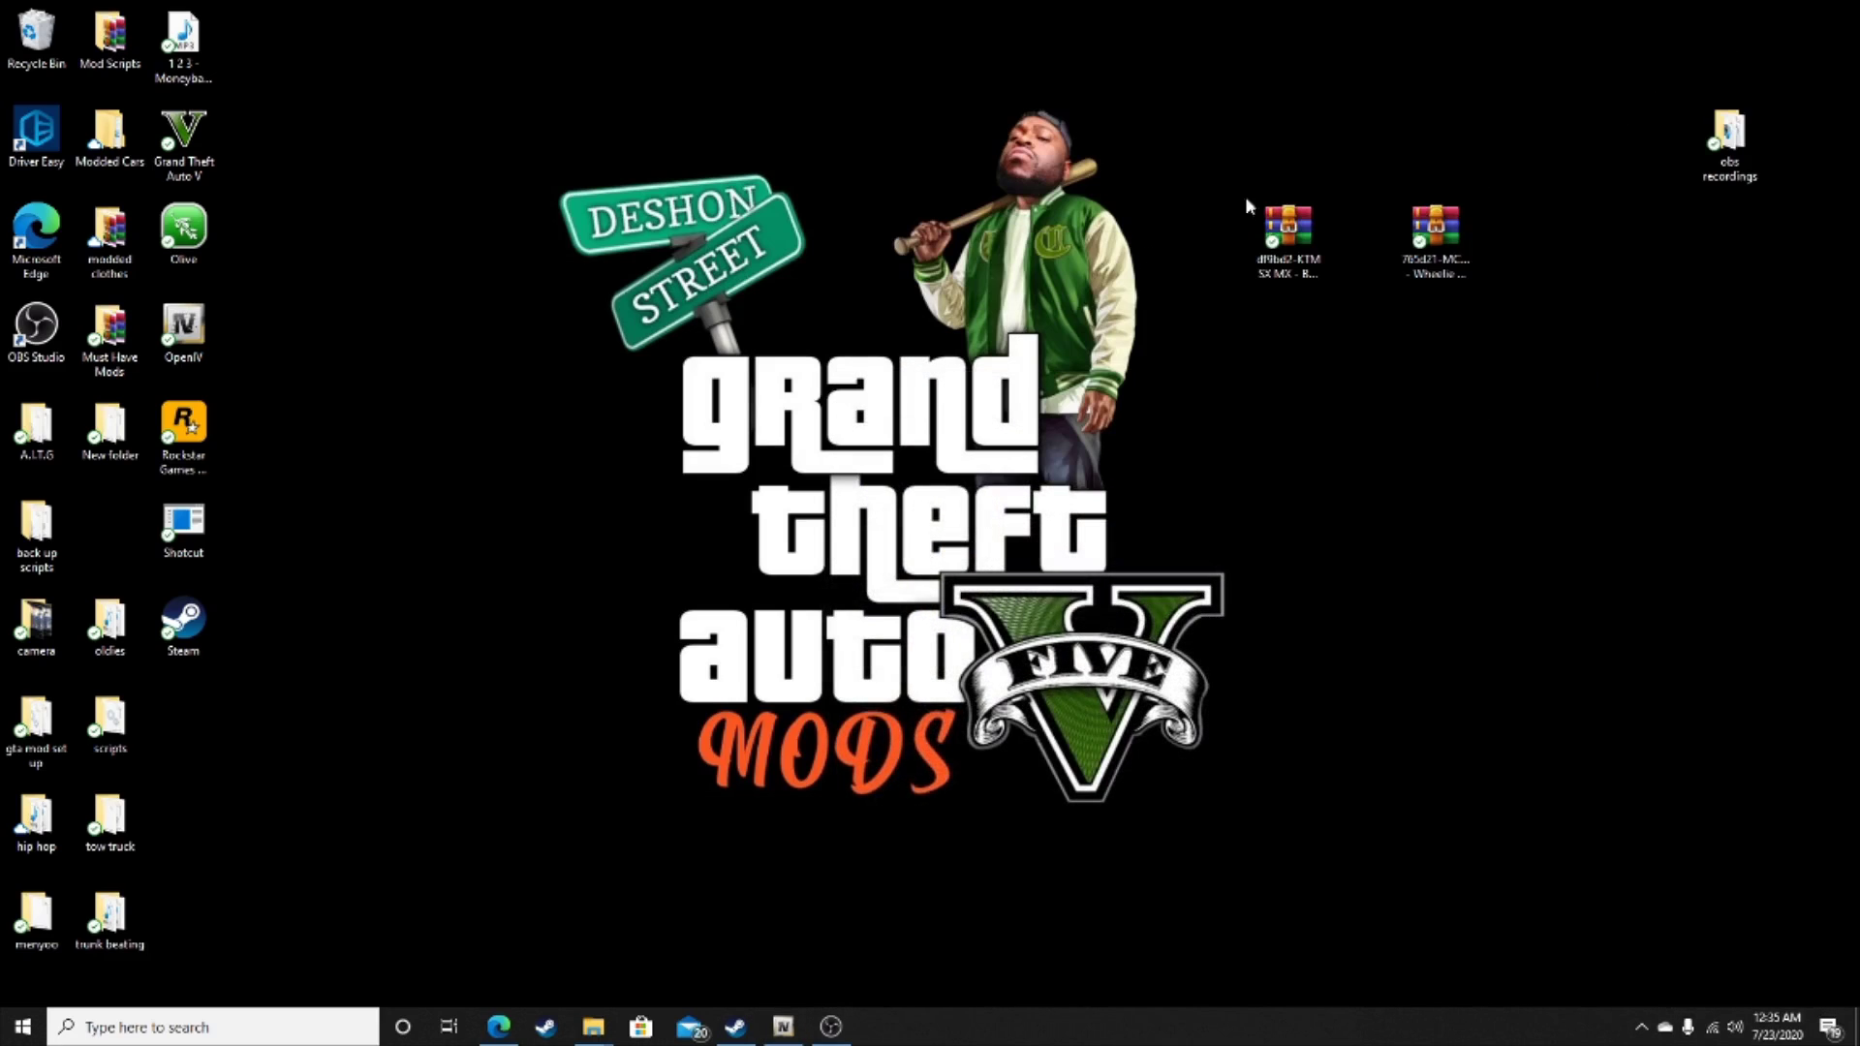
pyautogui.click(736, 1029)
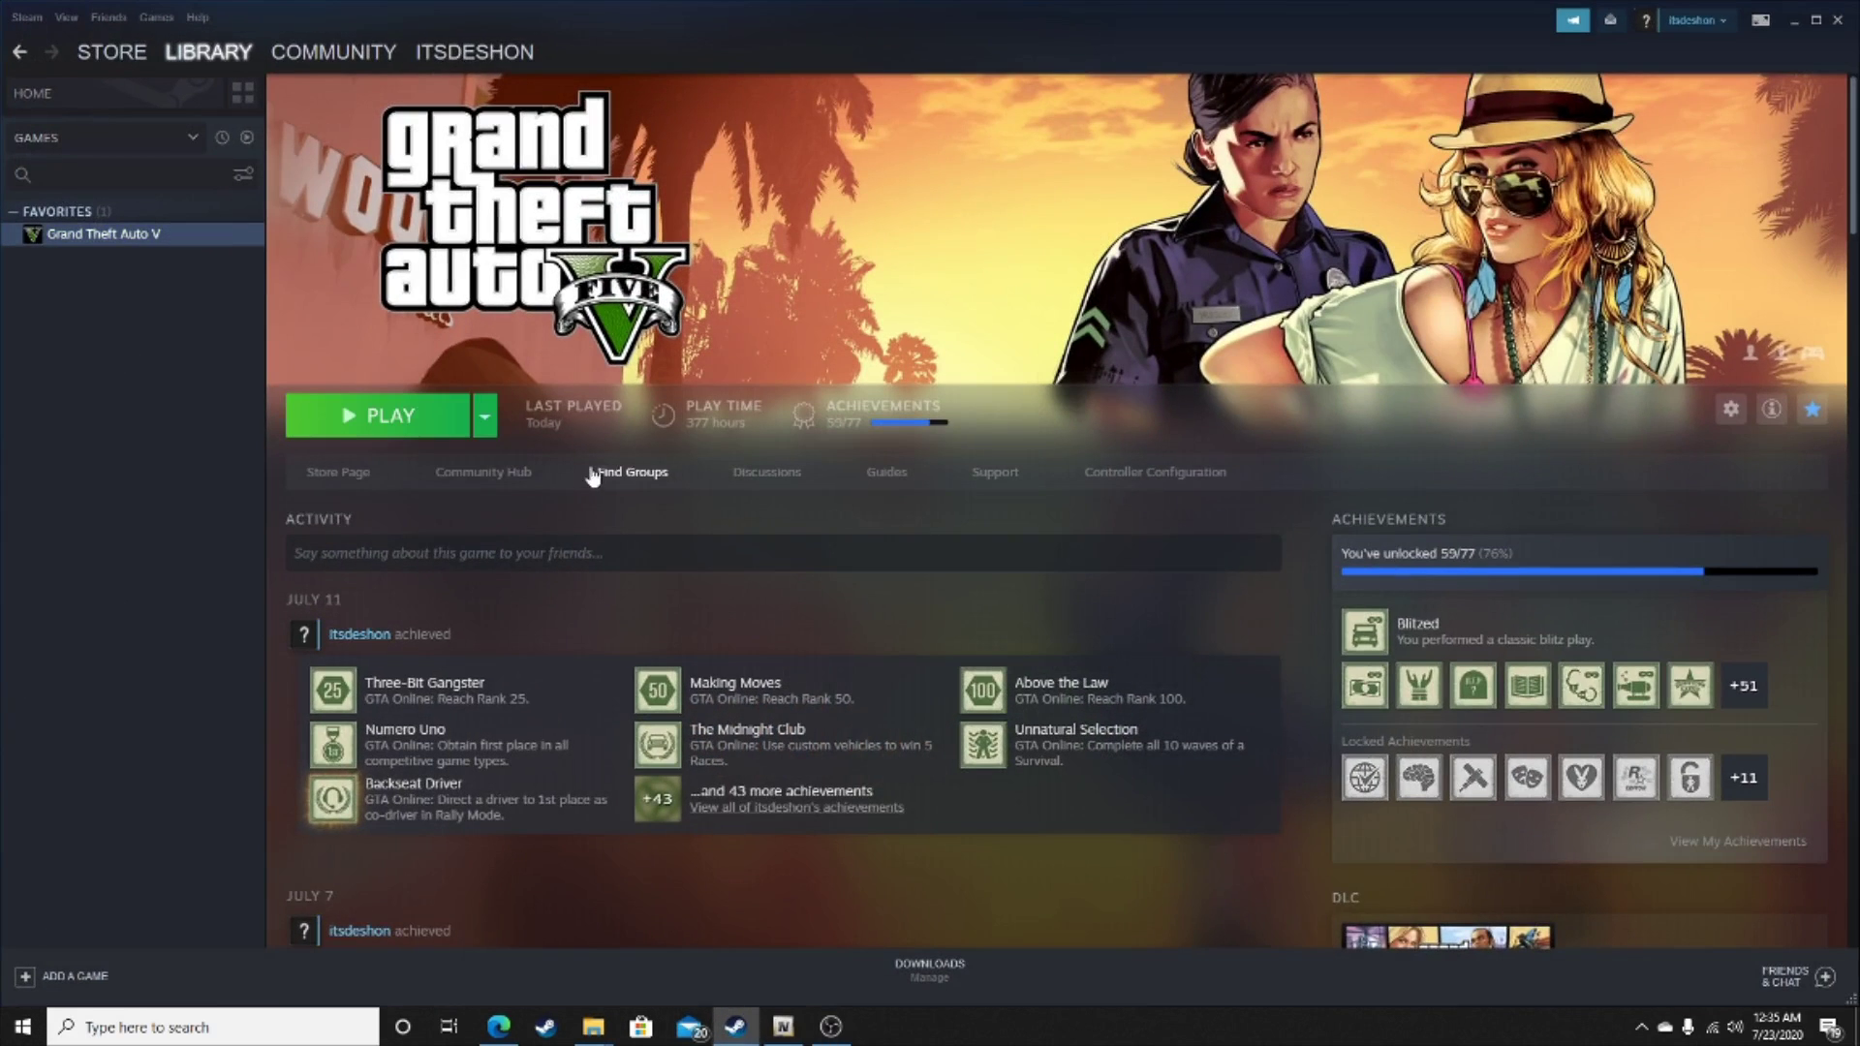
pyautogui.click(405, 423)
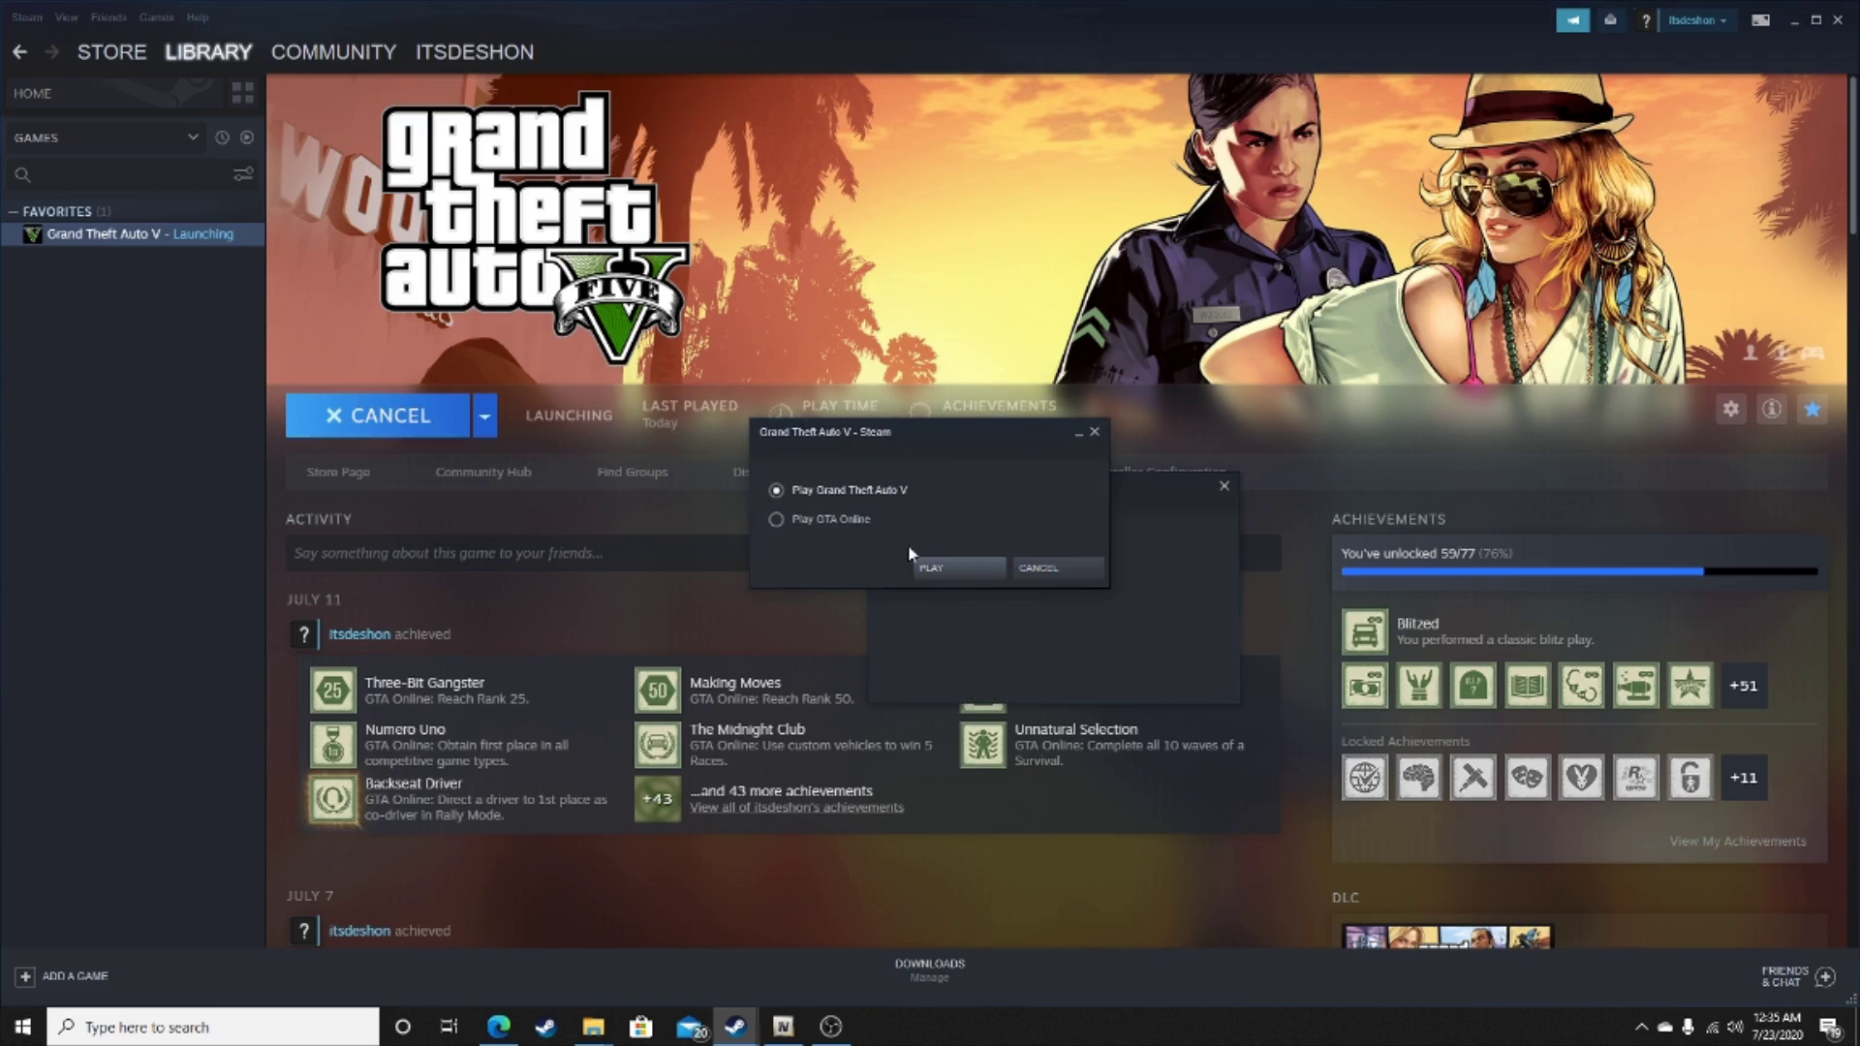
pyautogui.click(971, 568)
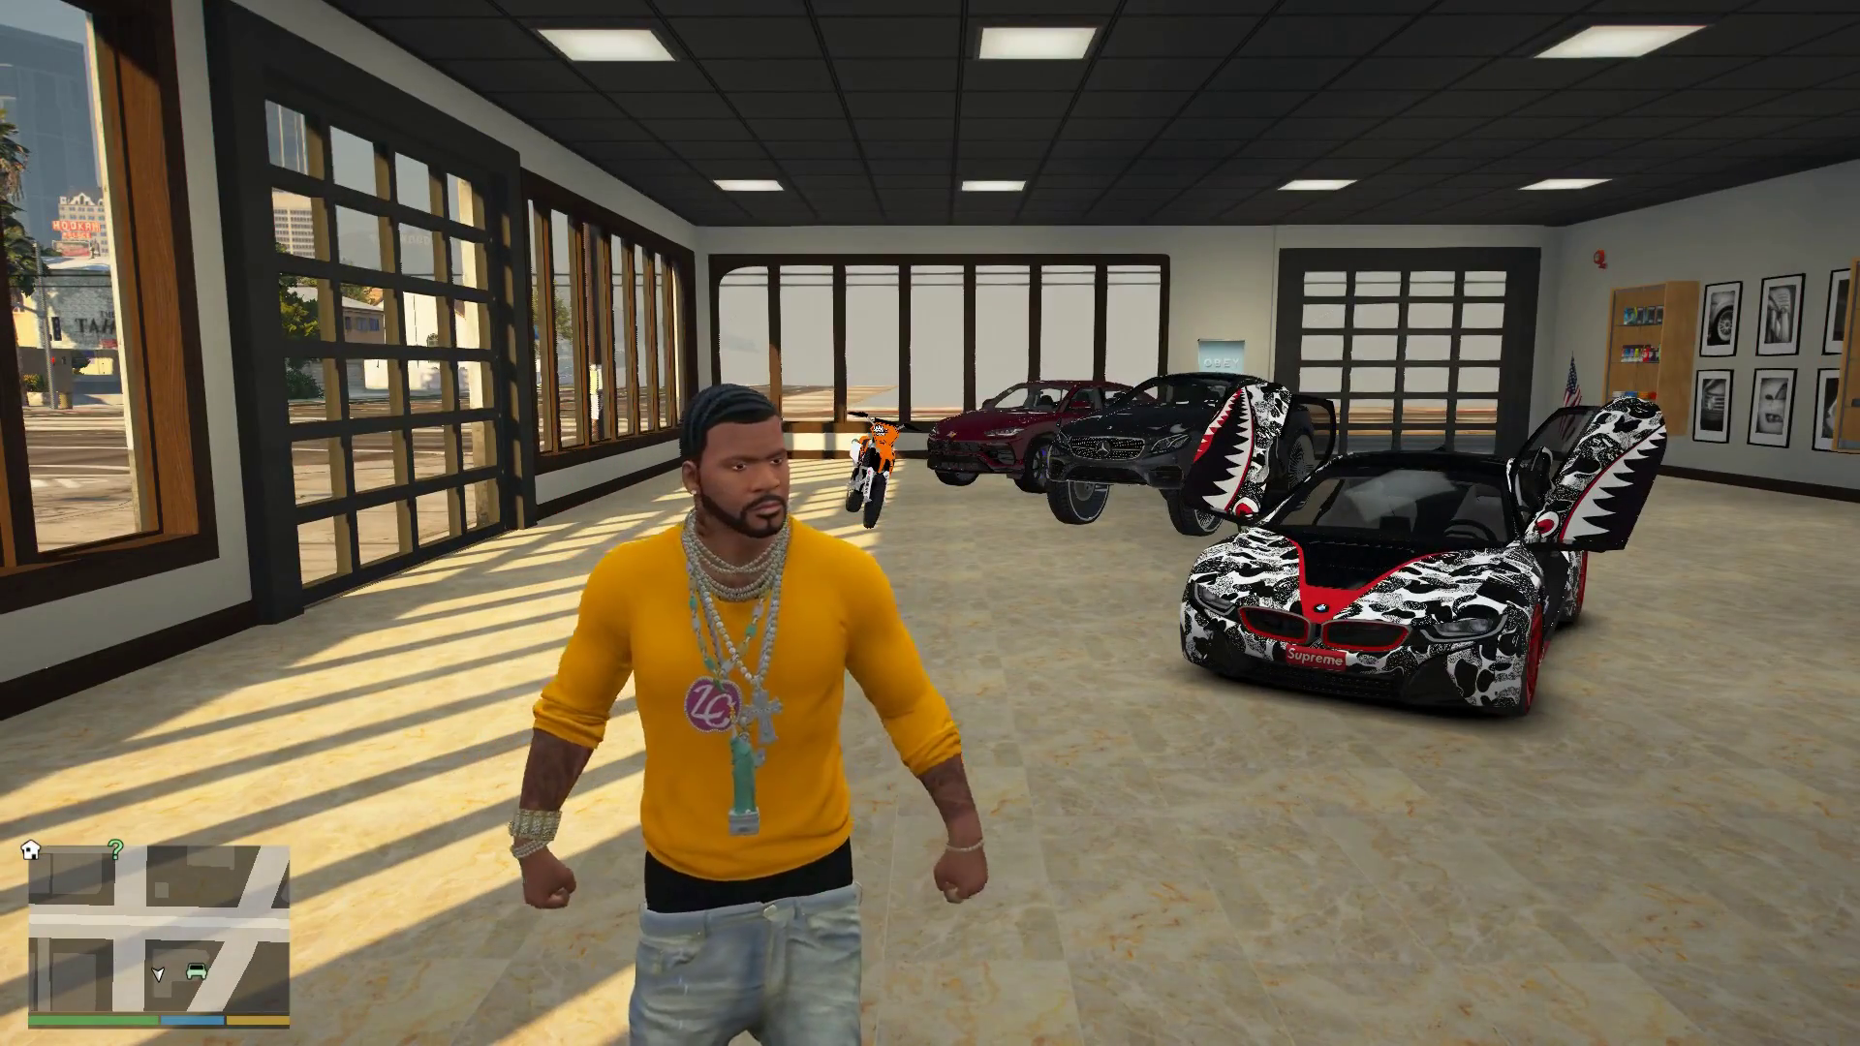
pyautogui.press('w')
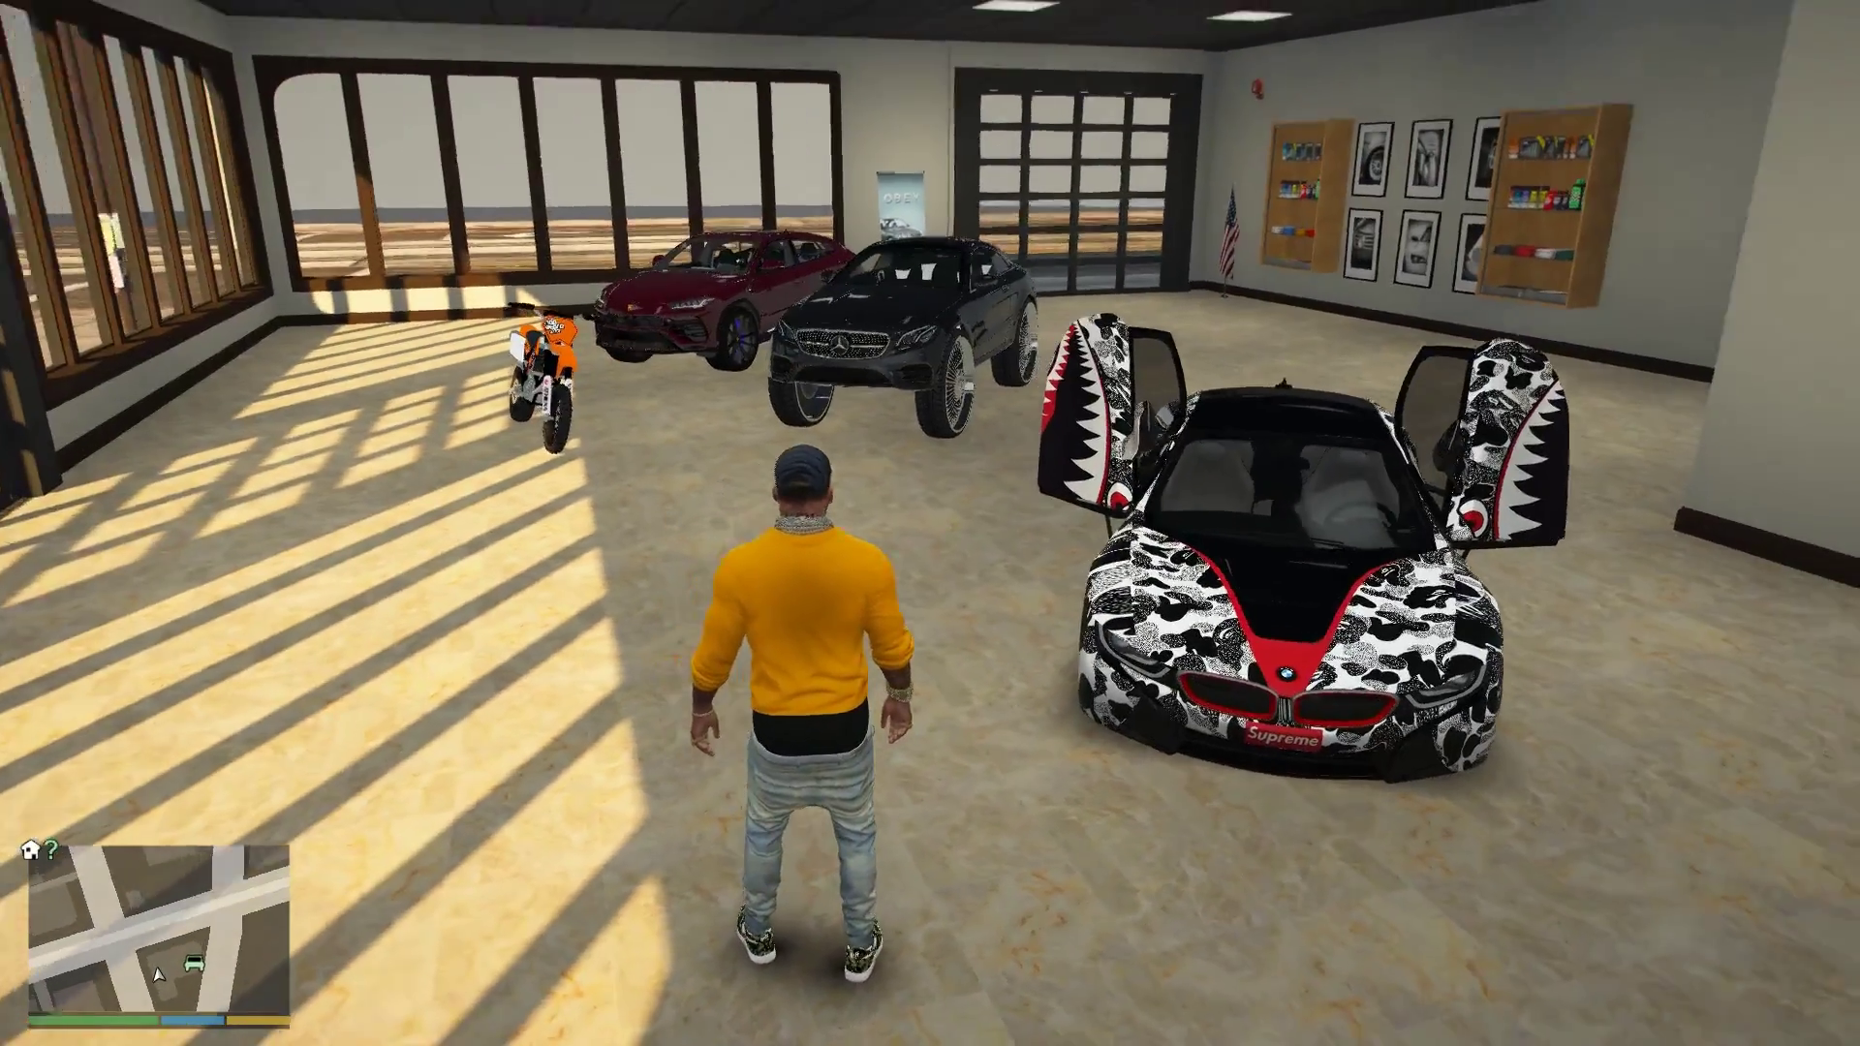
pyautogui.press('w')
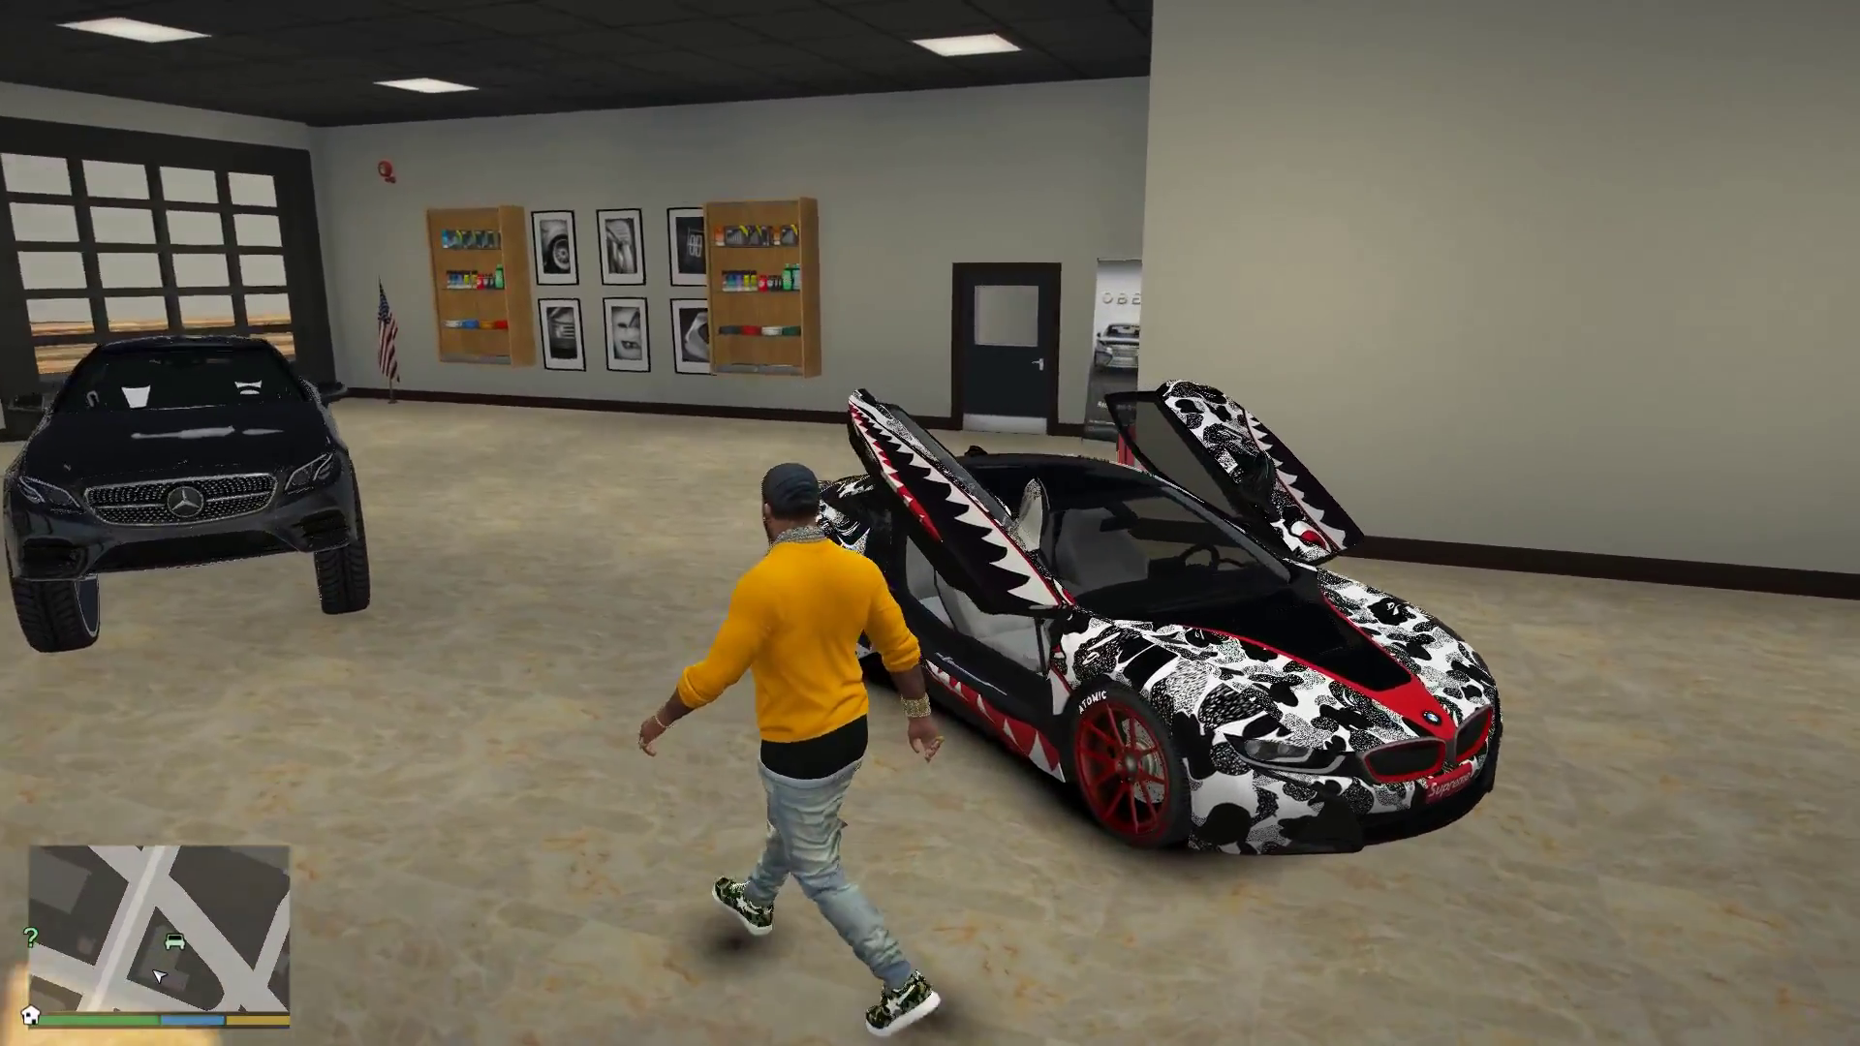
pyautogui.press('w')
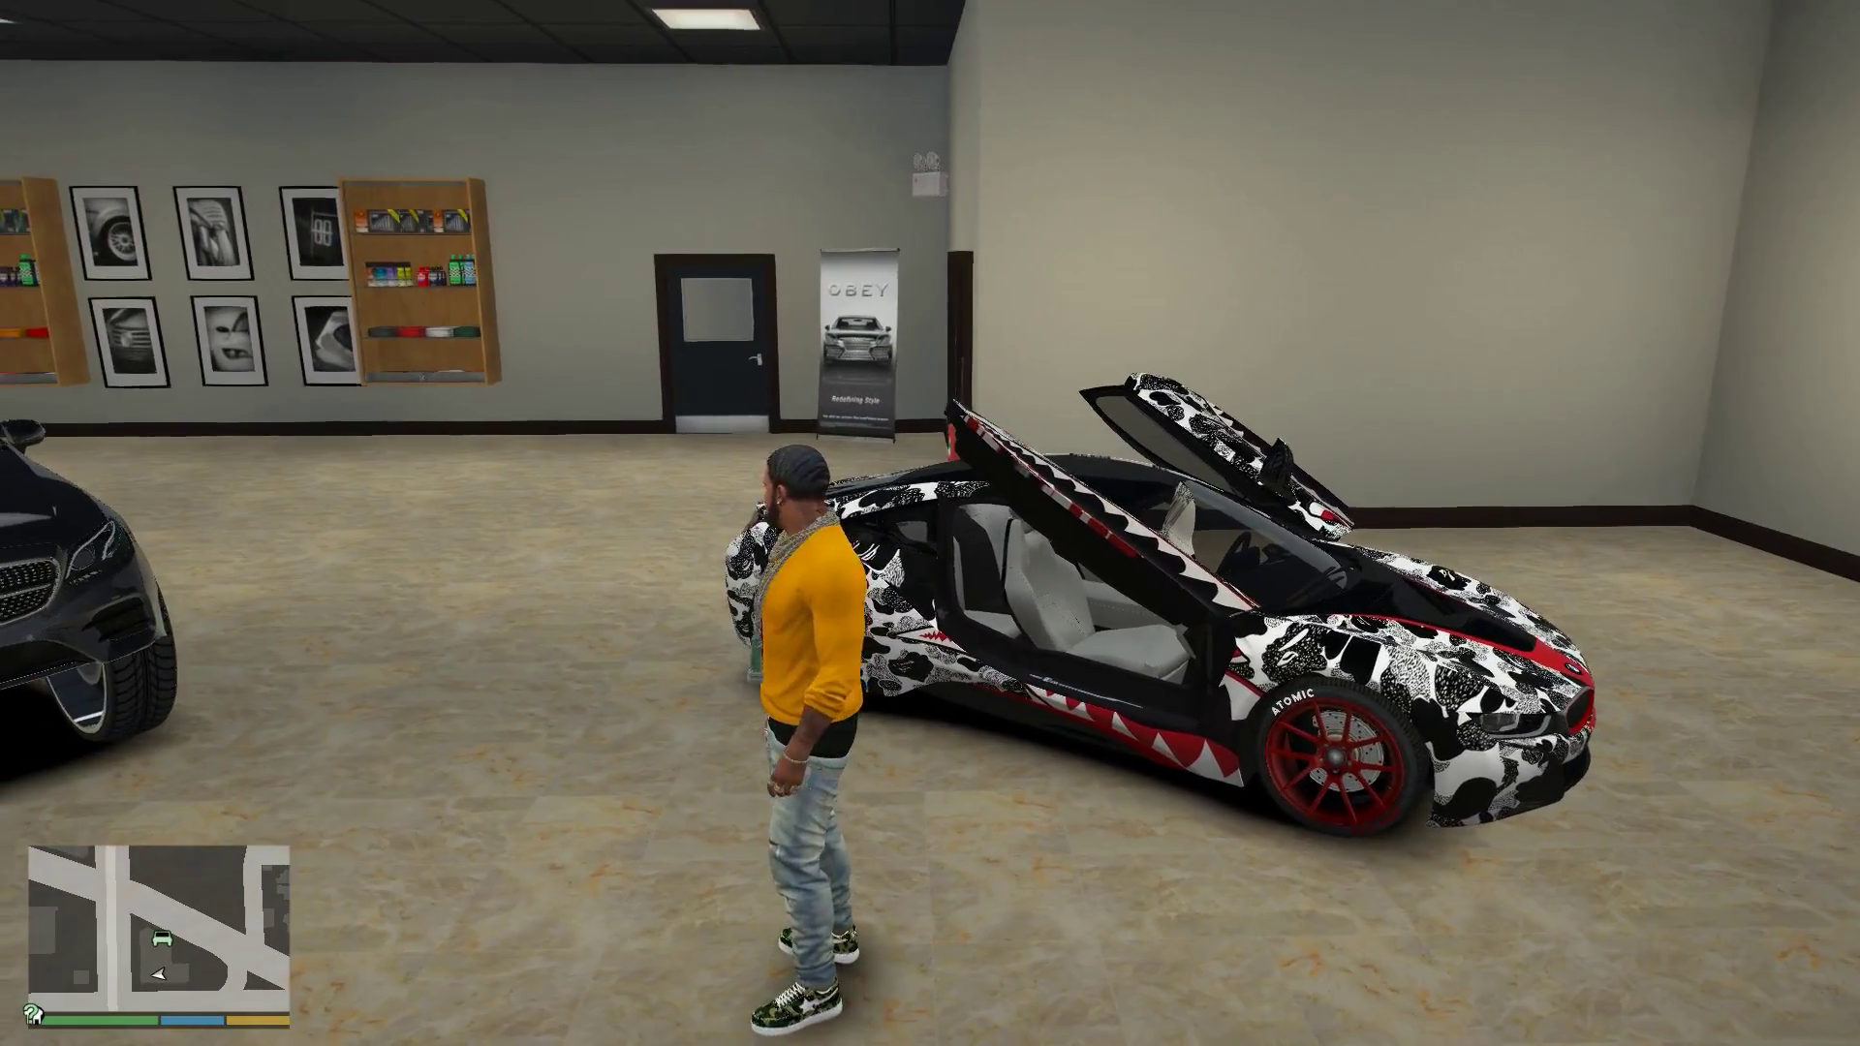
pyautogui.press('w')
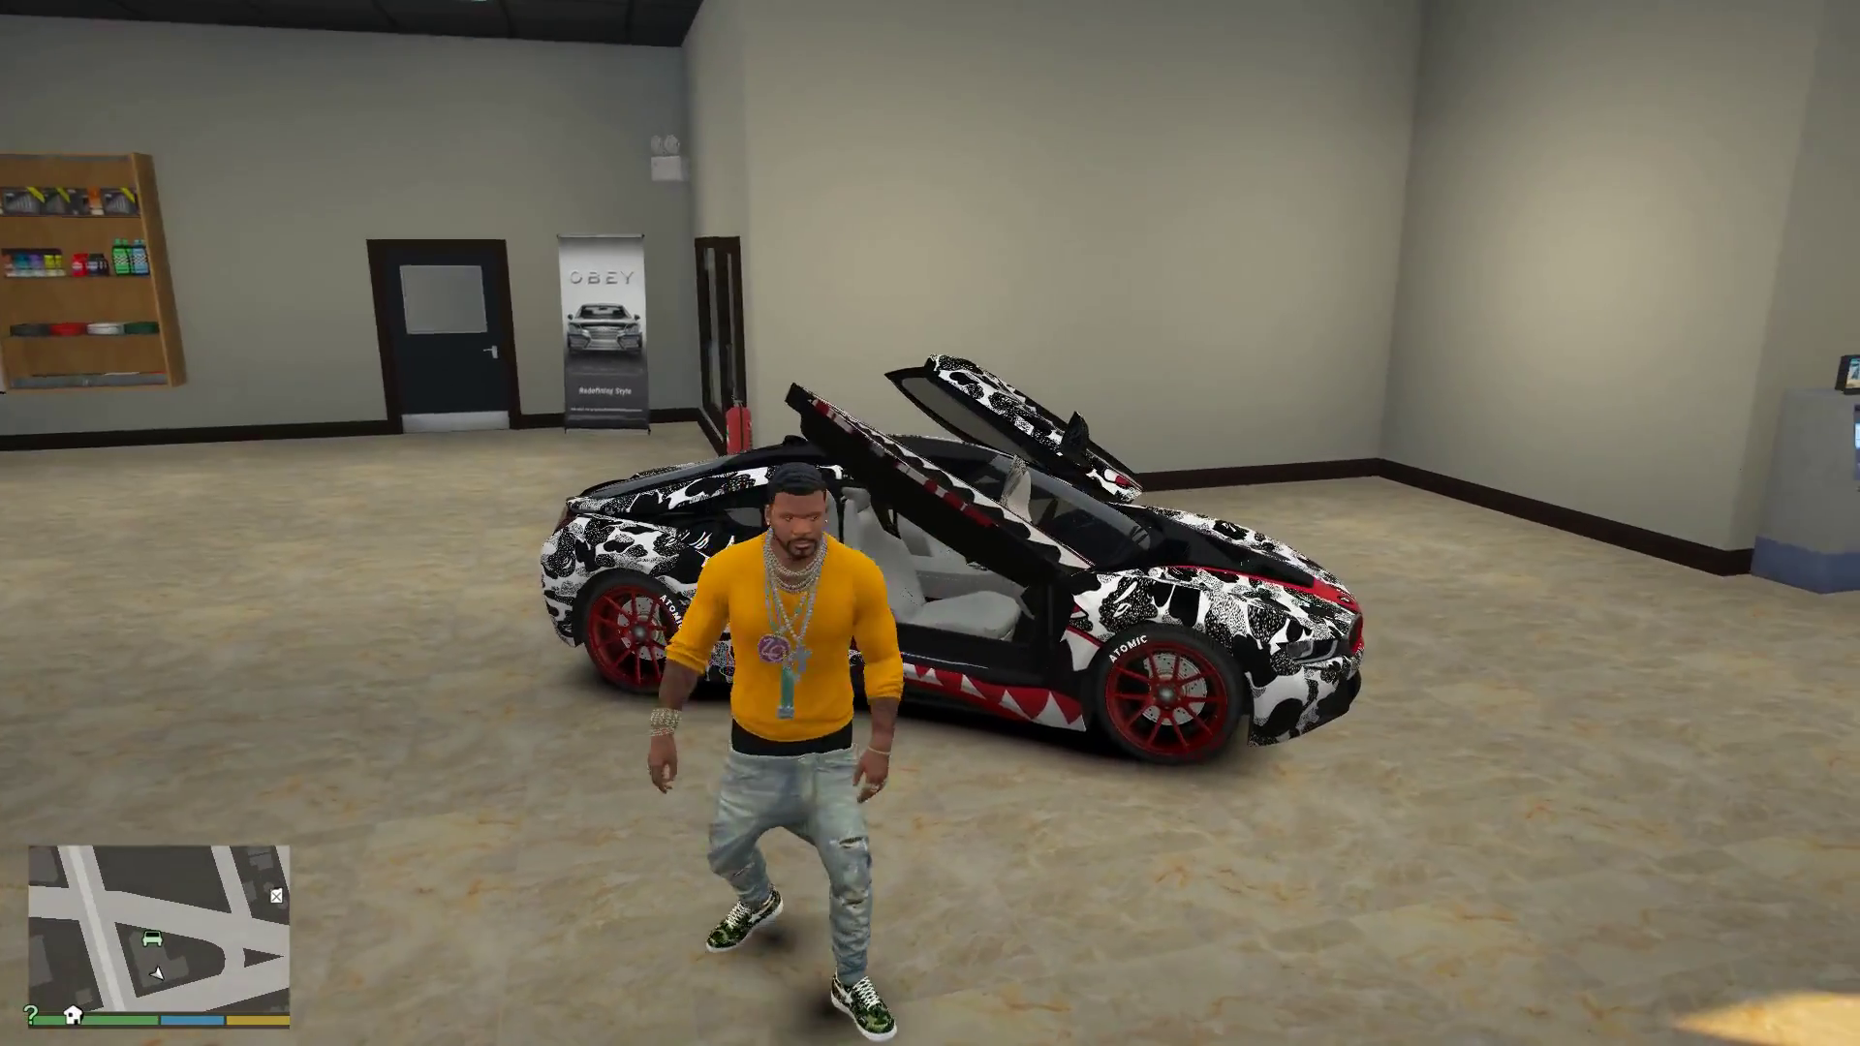
pyautogui.press('w')
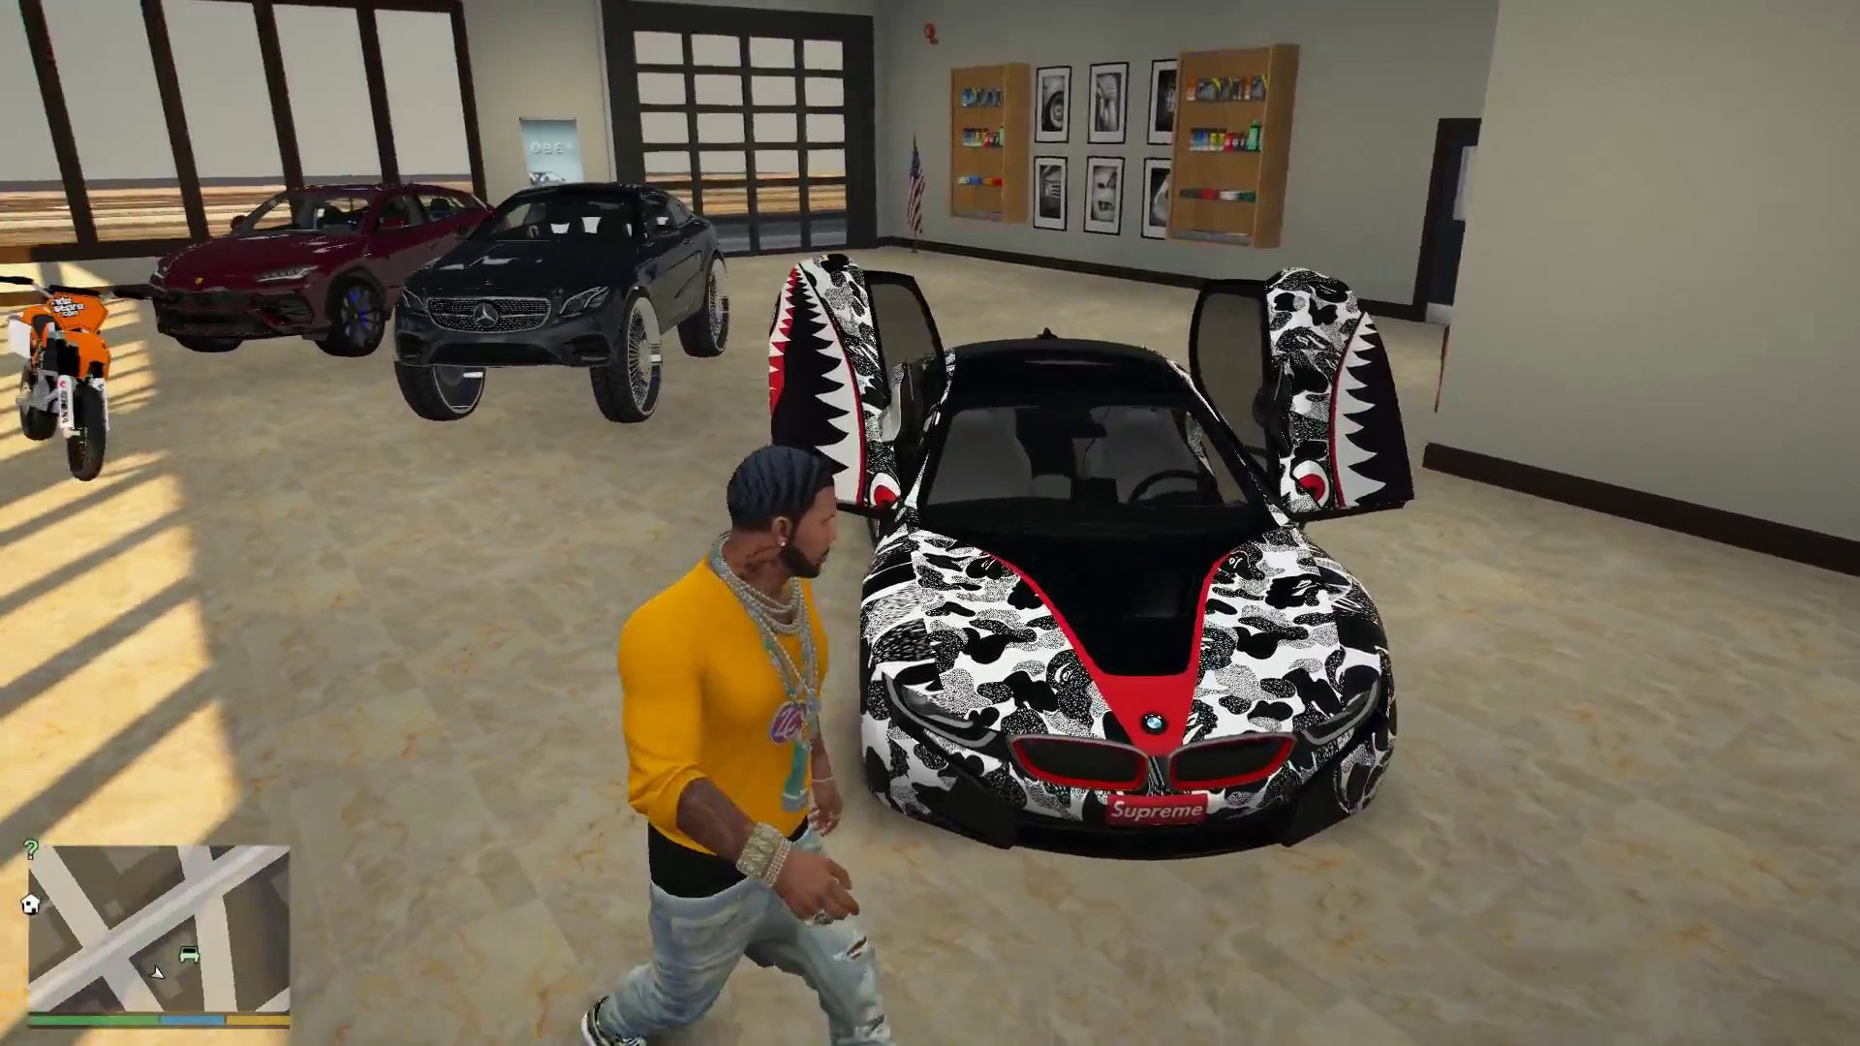